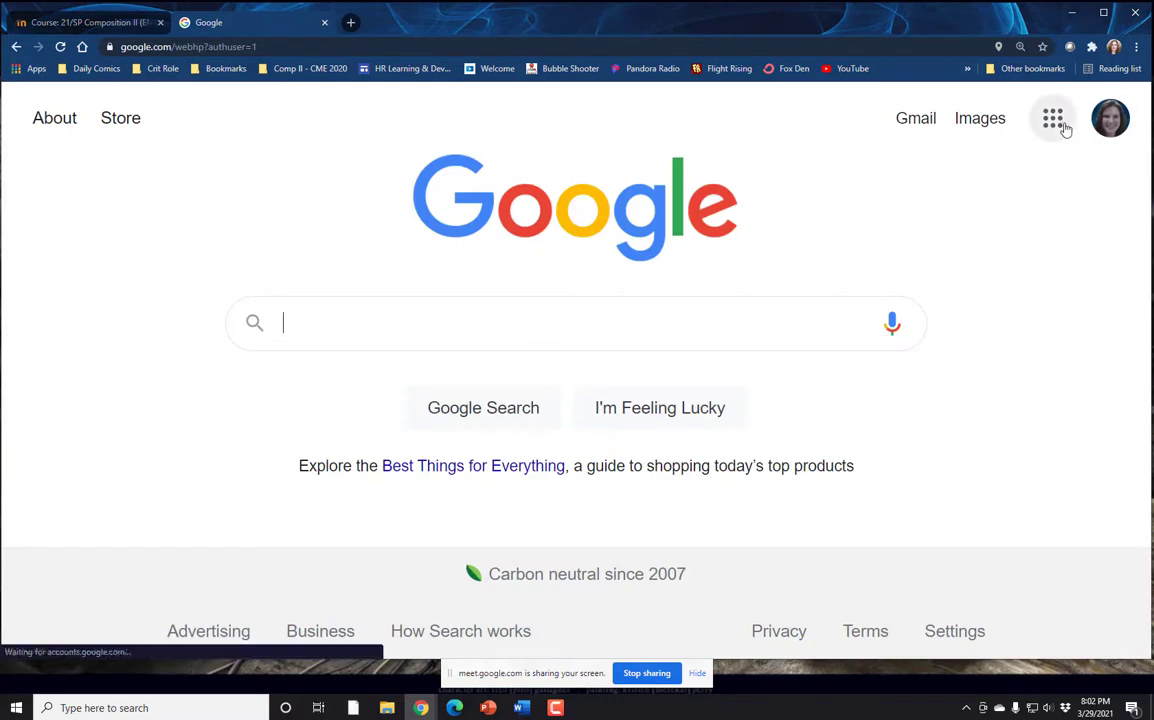
Step: Open Google Docs from the Google home page and create a blank document
click(1060, 122)
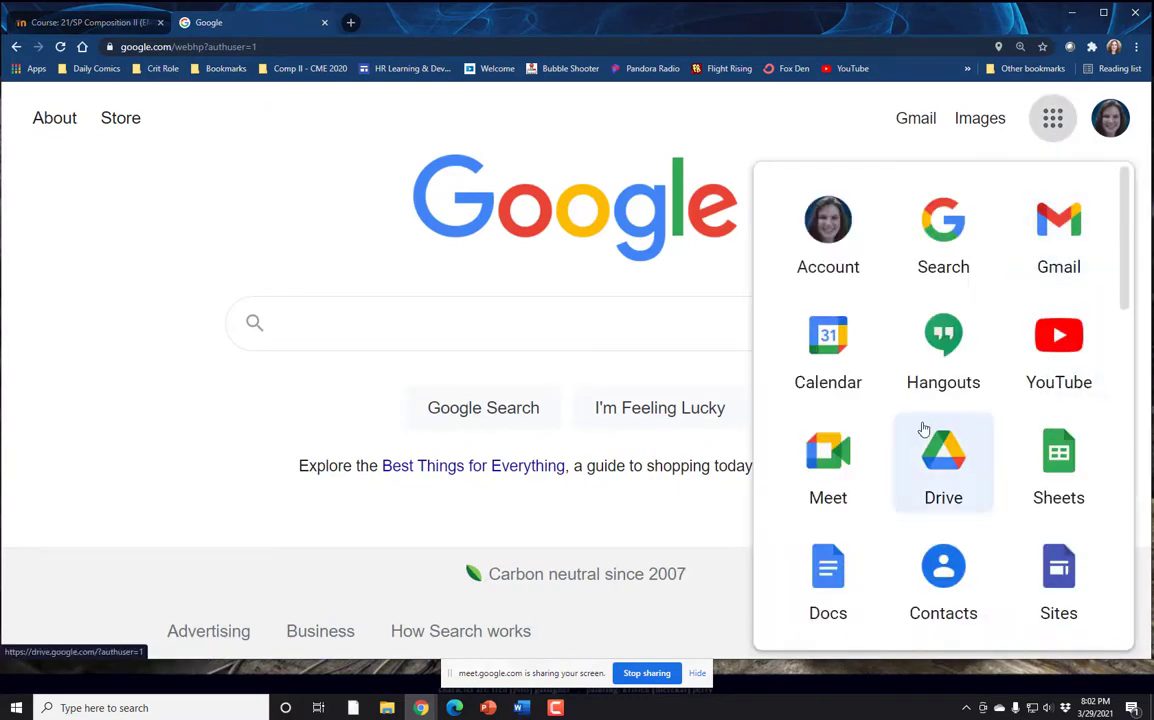
click(840, 586)
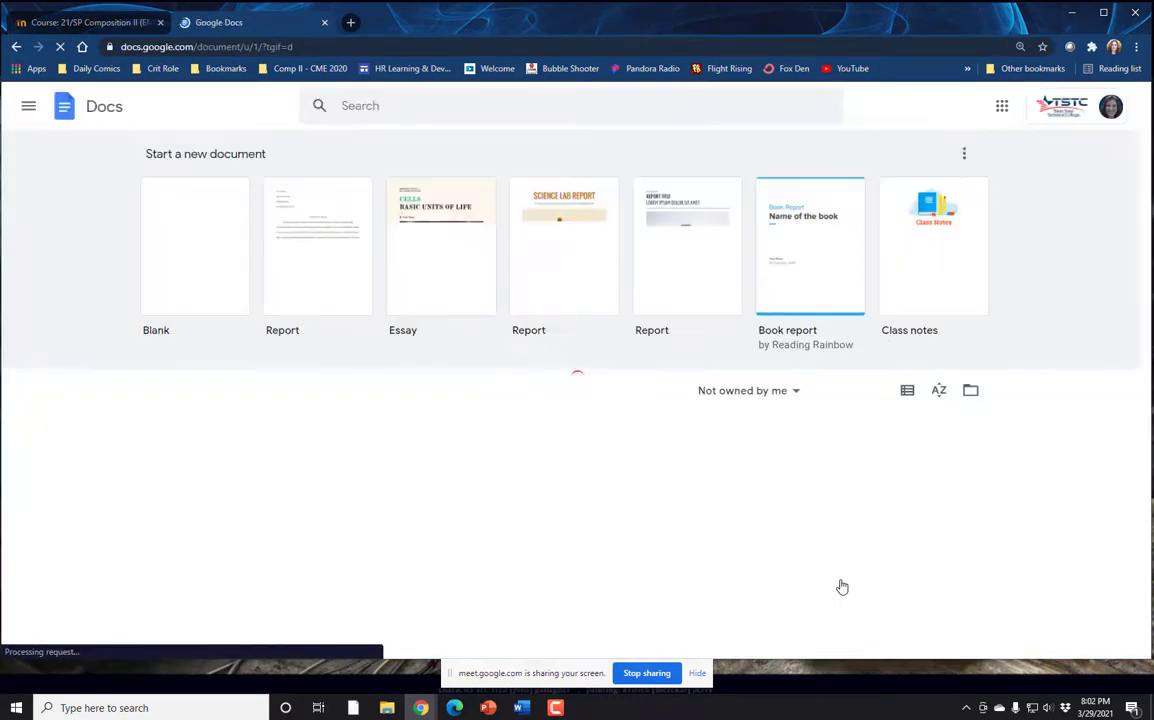
click(187, 262)
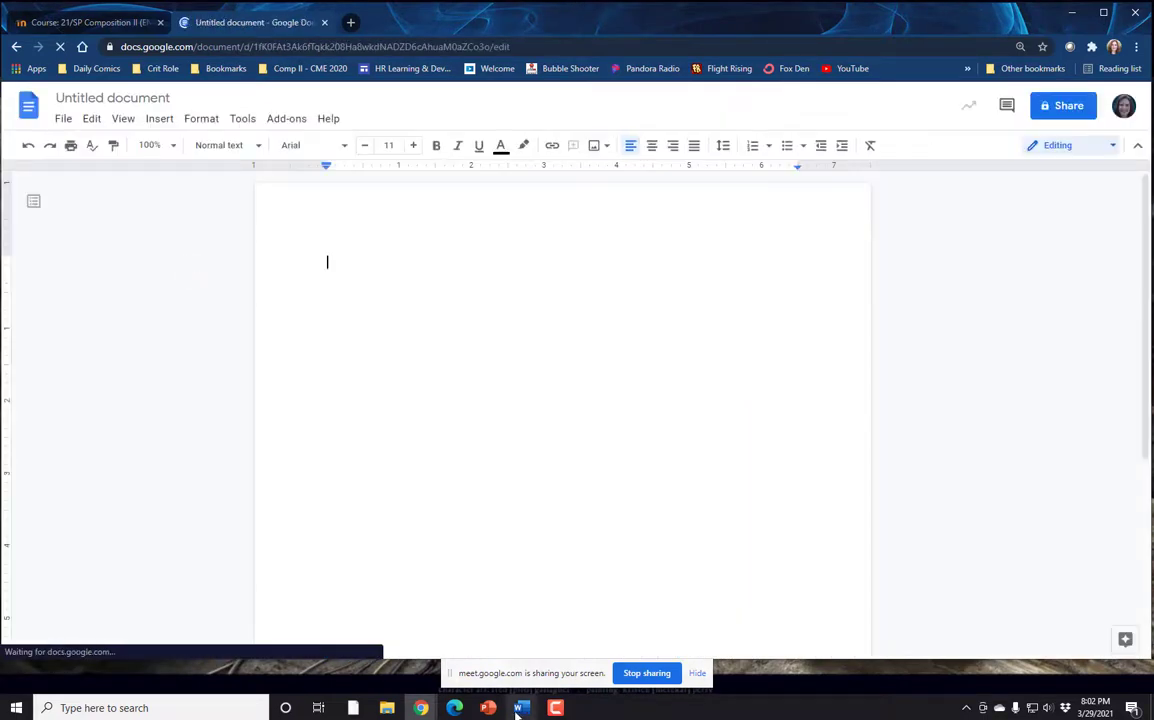
Step: Copy the full contents of the Word document "Bibliography - Plagiarism Book.docx" into the blank Google document
mouse_move(521, 706)
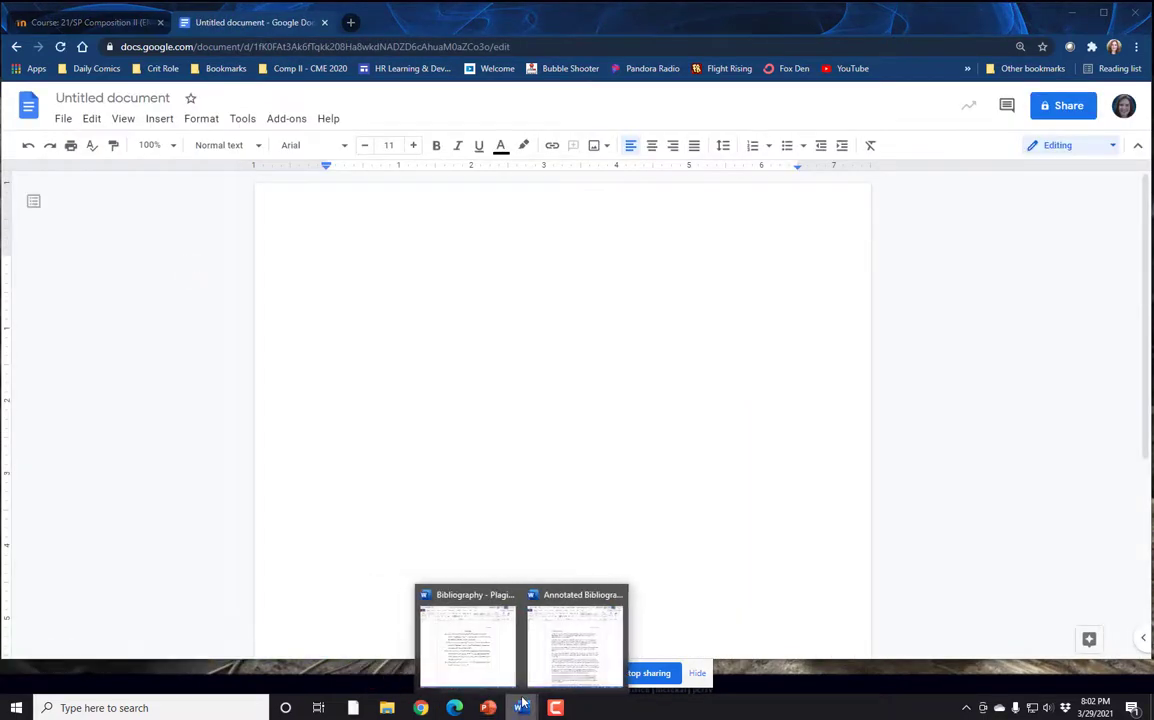
click(500, 668)
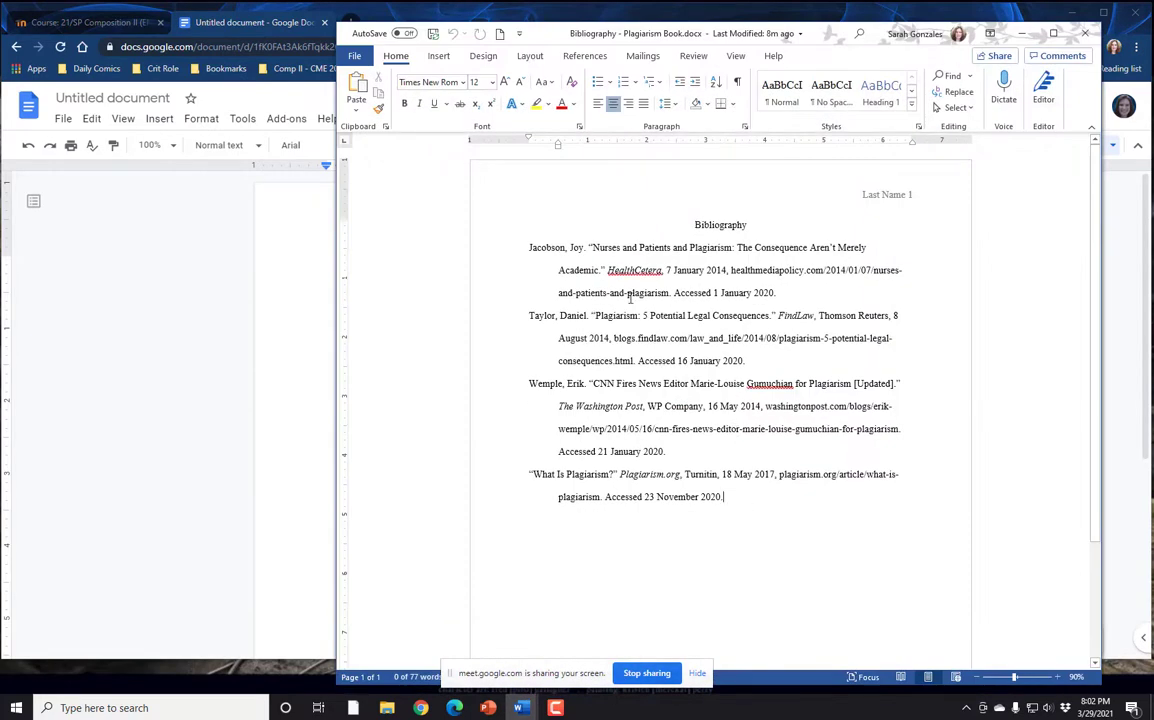
key(ctrl+a)
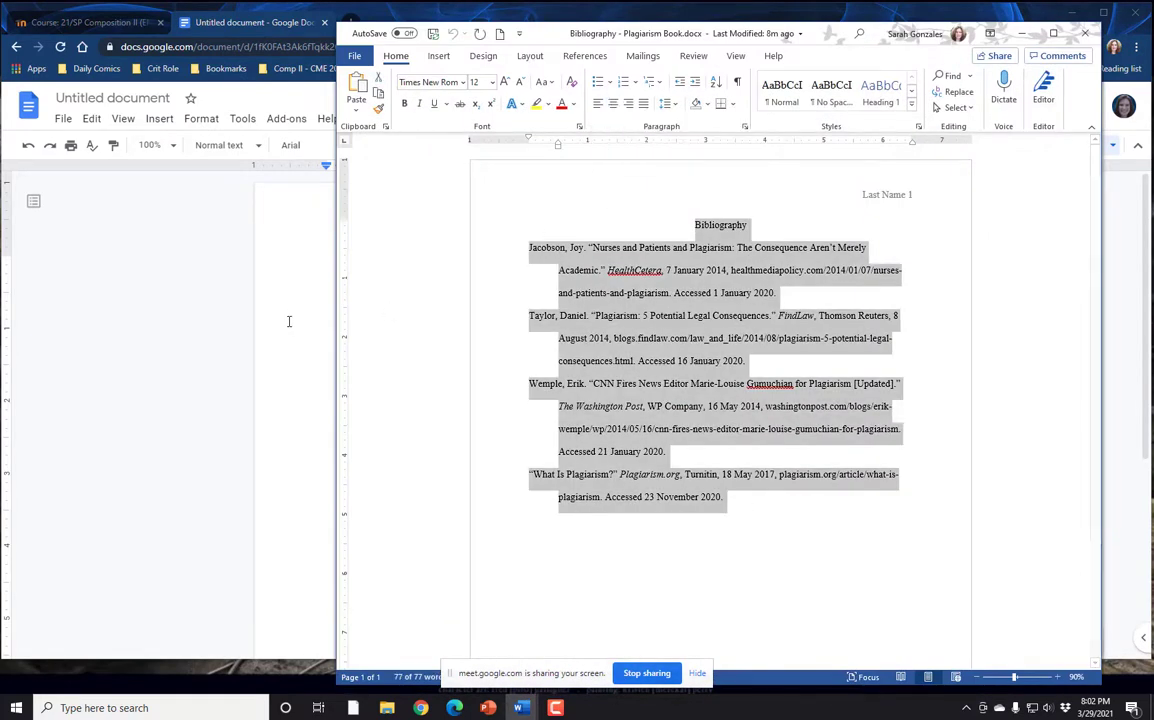
key(ctrl+c)
click(289, 321)
key(ctrl+v)
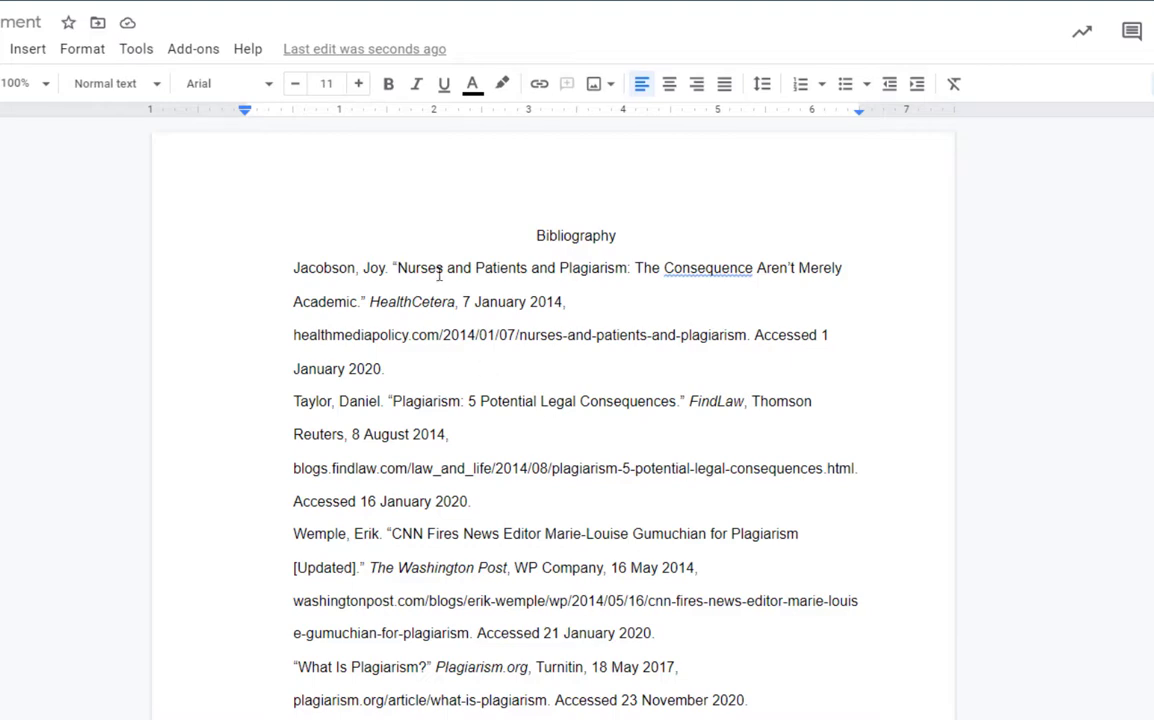
Step: Set the font of the entire bibliography text to Times New Roman, size 12
click(481, 232)
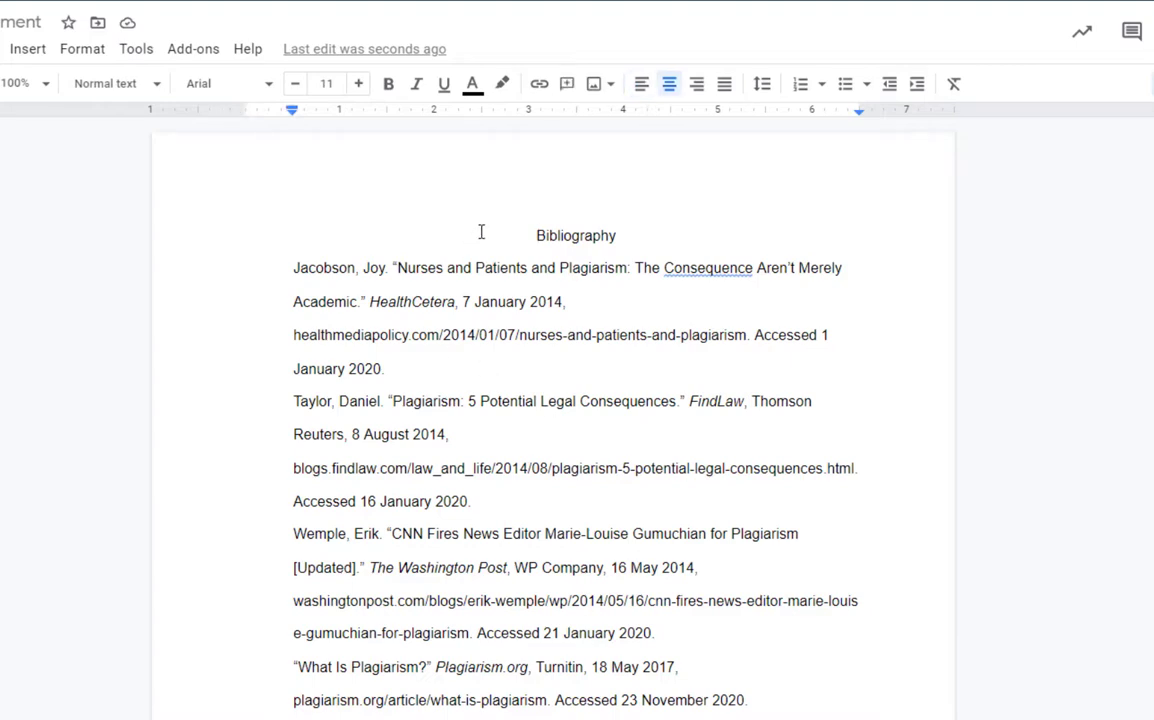
key(ctrl+a)
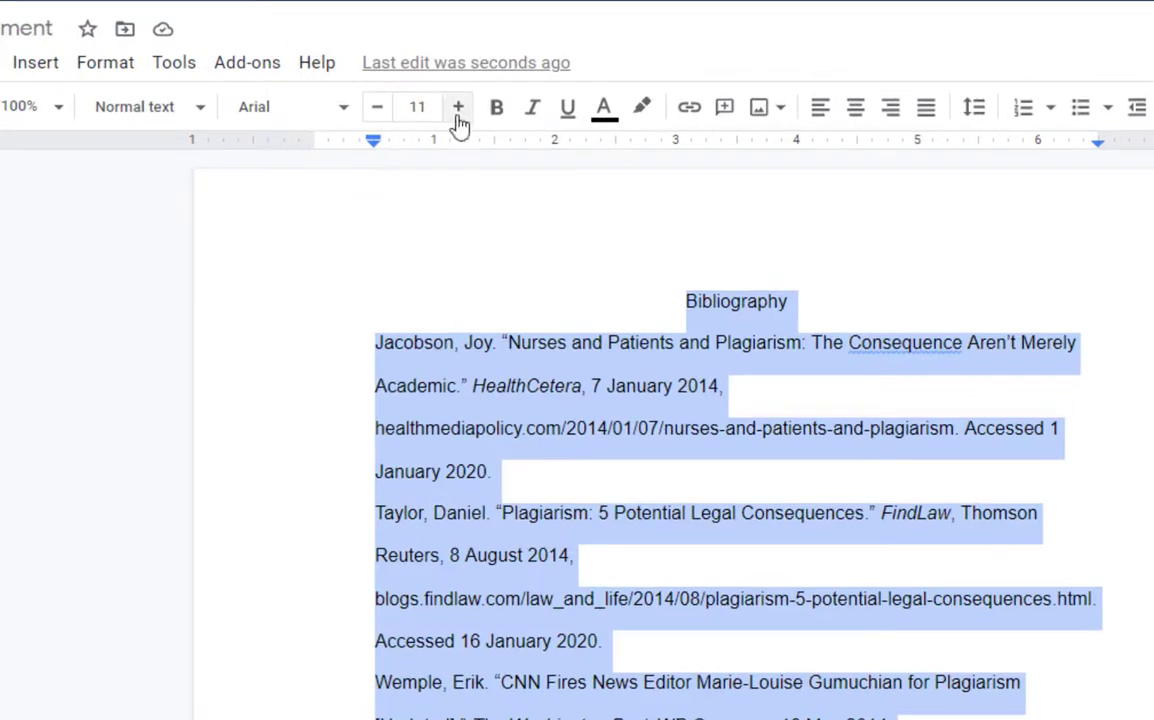
click(340, 118)
click(325, 278)
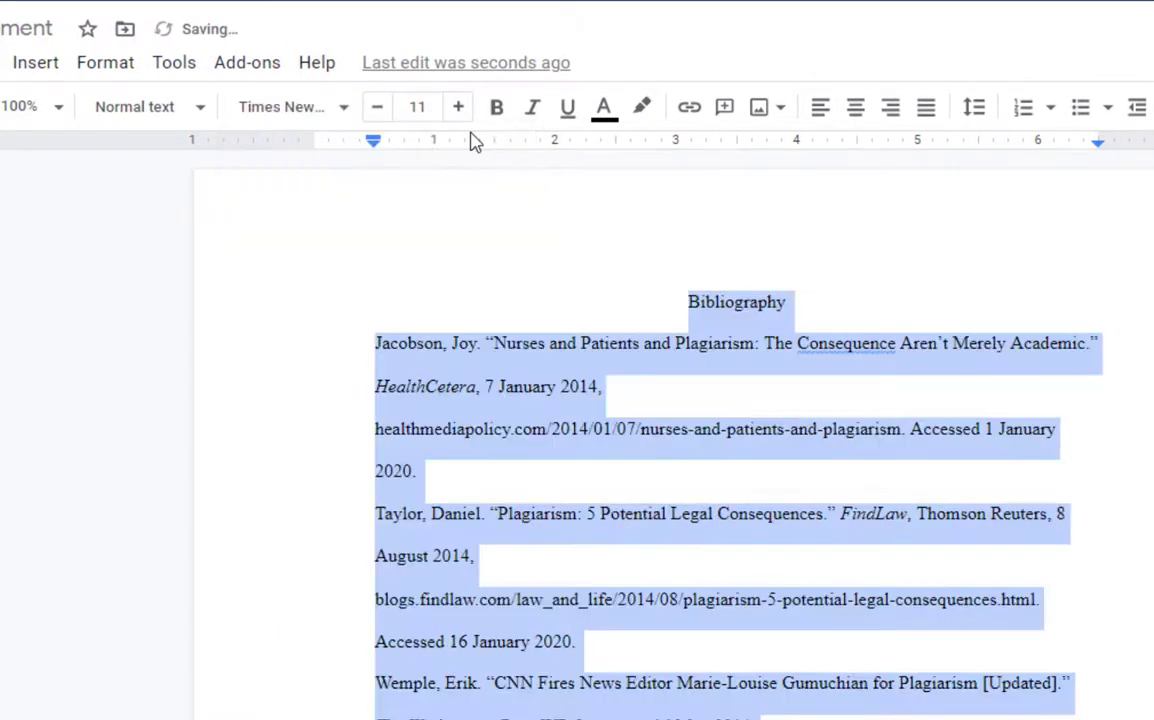
click(459, 108)
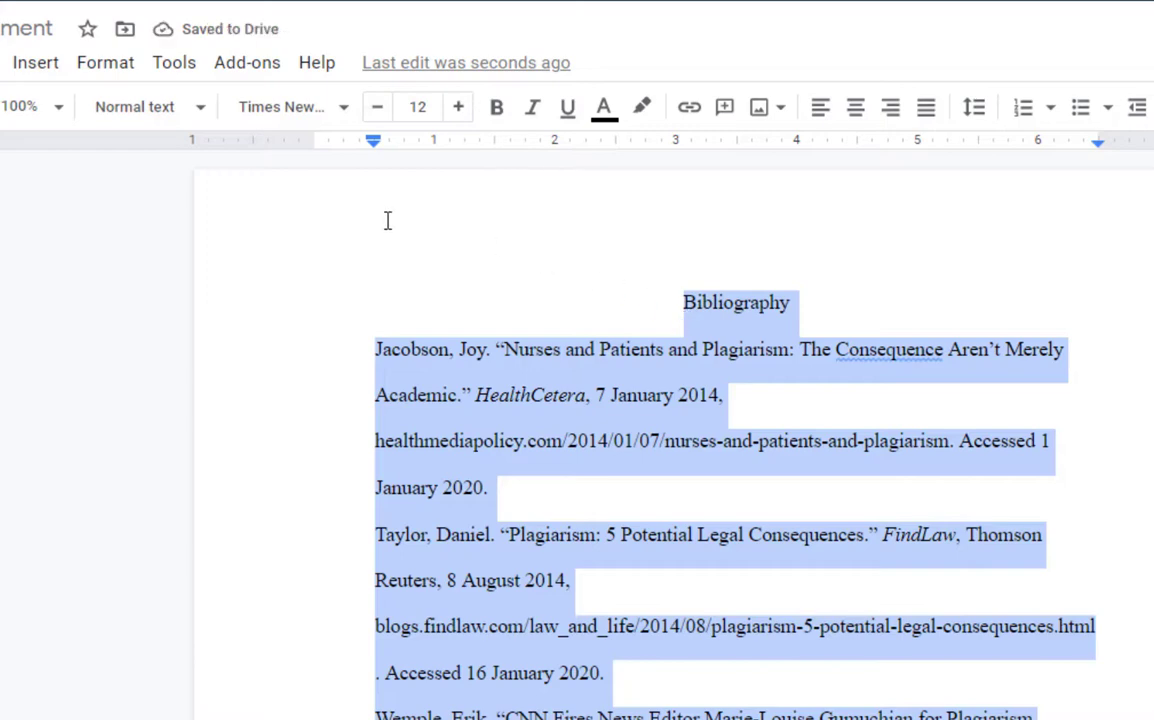
Step: Apply a 0.5-inch hanging indent to the whole bibliography, with left and right indentation at 0
click(123, 78)
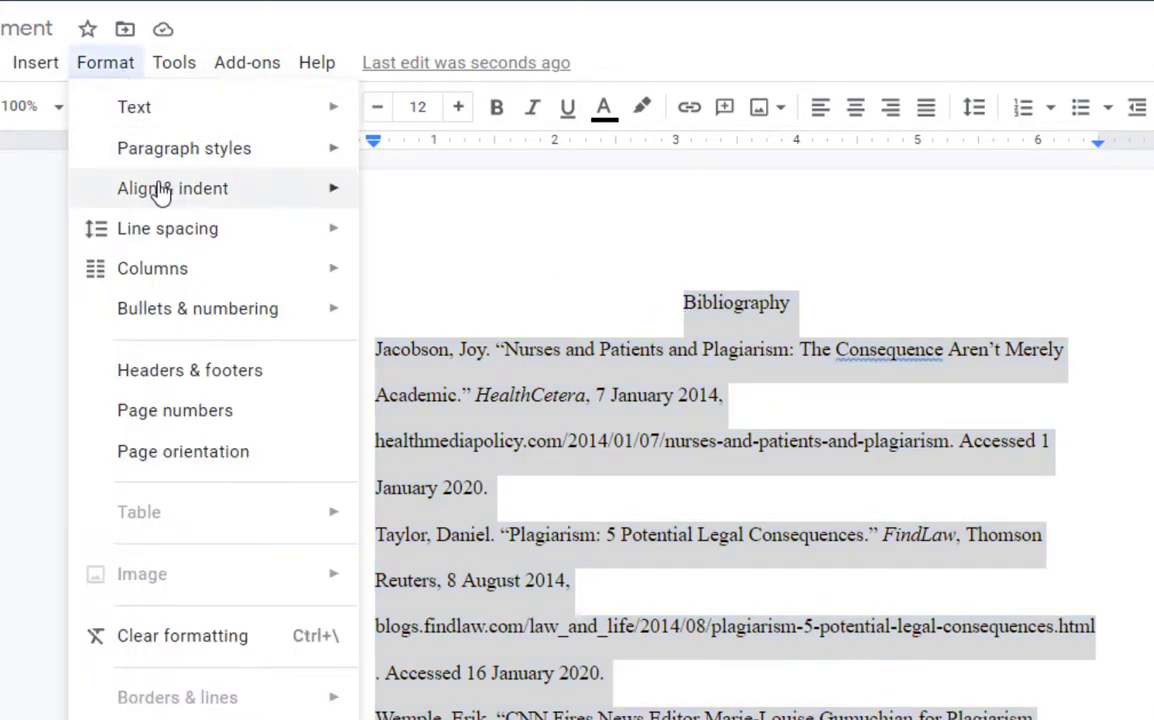
mouse_move(160, 192)
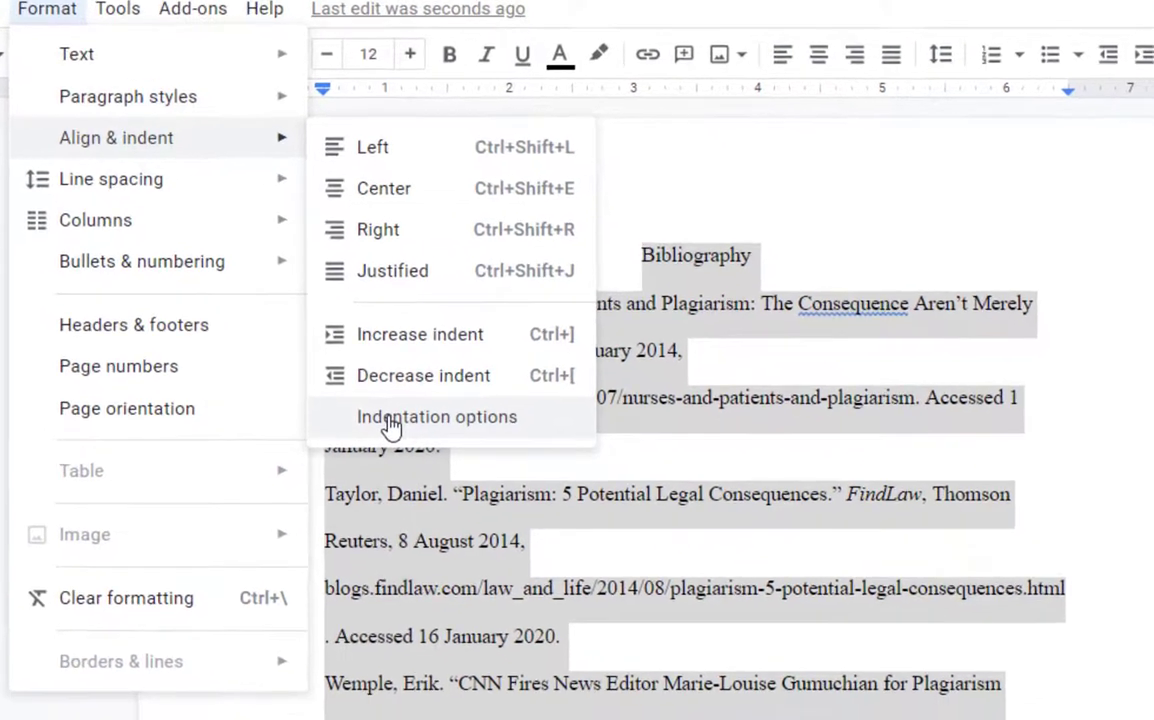
click(440, 462)
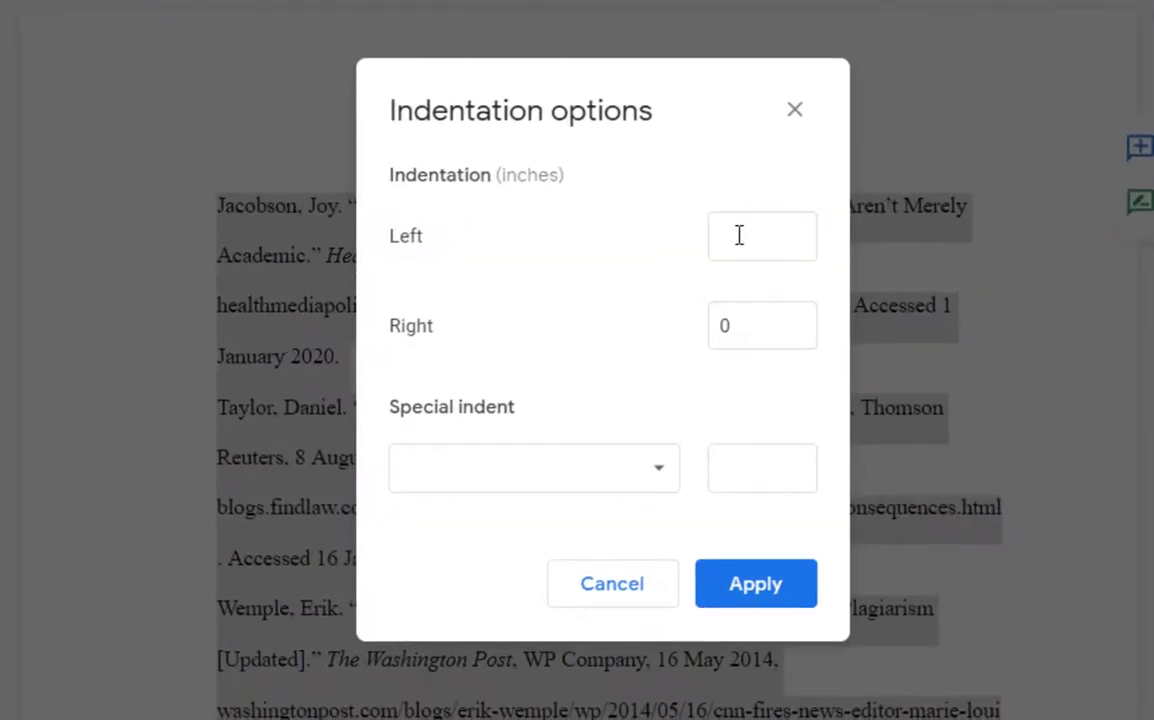
click(739, 235)
text(0)
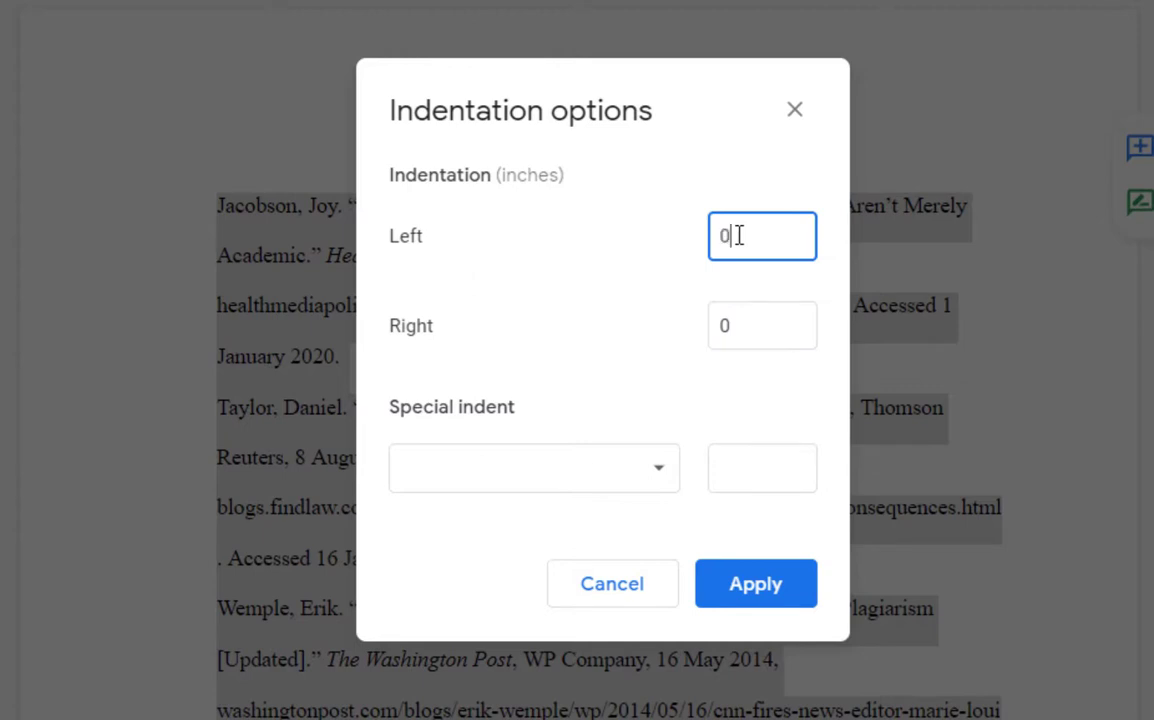
click(750, 325)
click(656, 478)
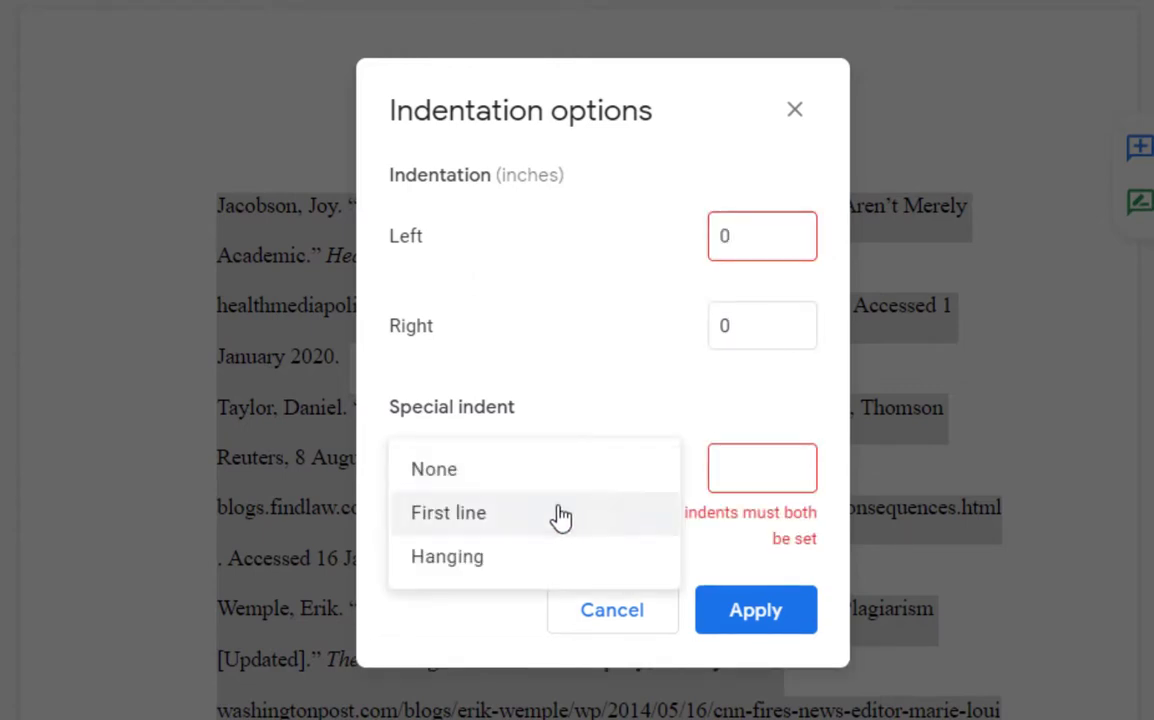
click(515, 580)
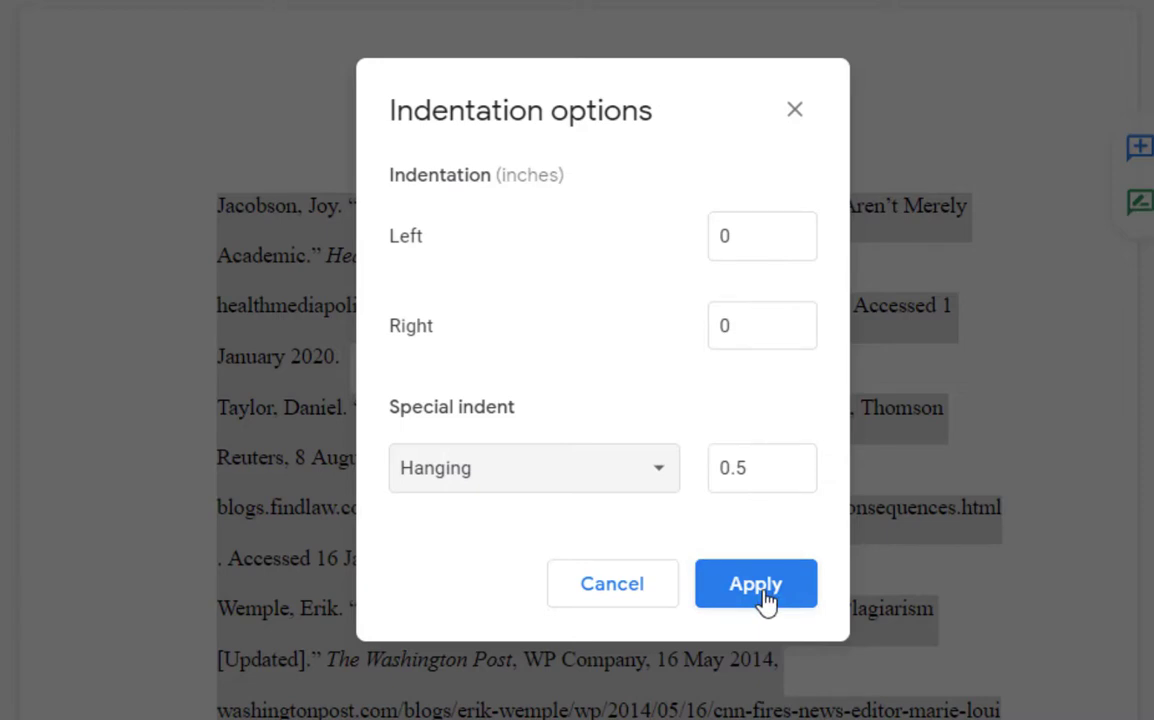
click(760, 588)
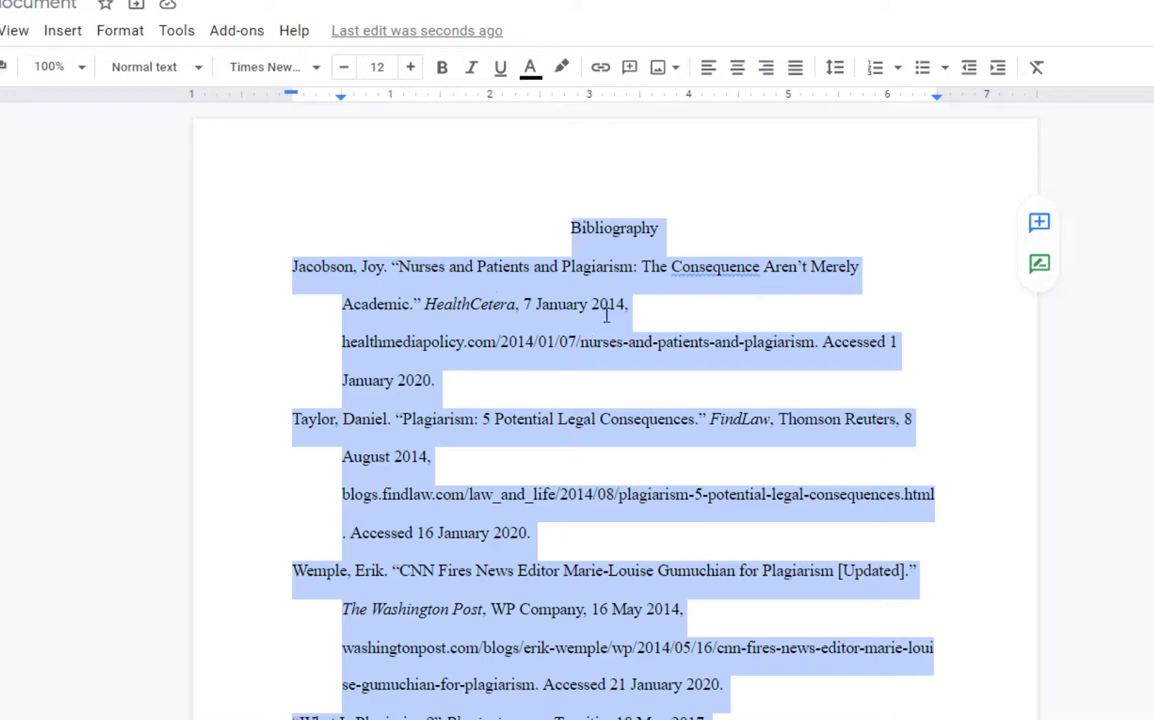
Step: Check the italics on the container titles HealthCetera, FindLaw, The Washington Post and Plagiarism.org in the four entries
click(471, 304)
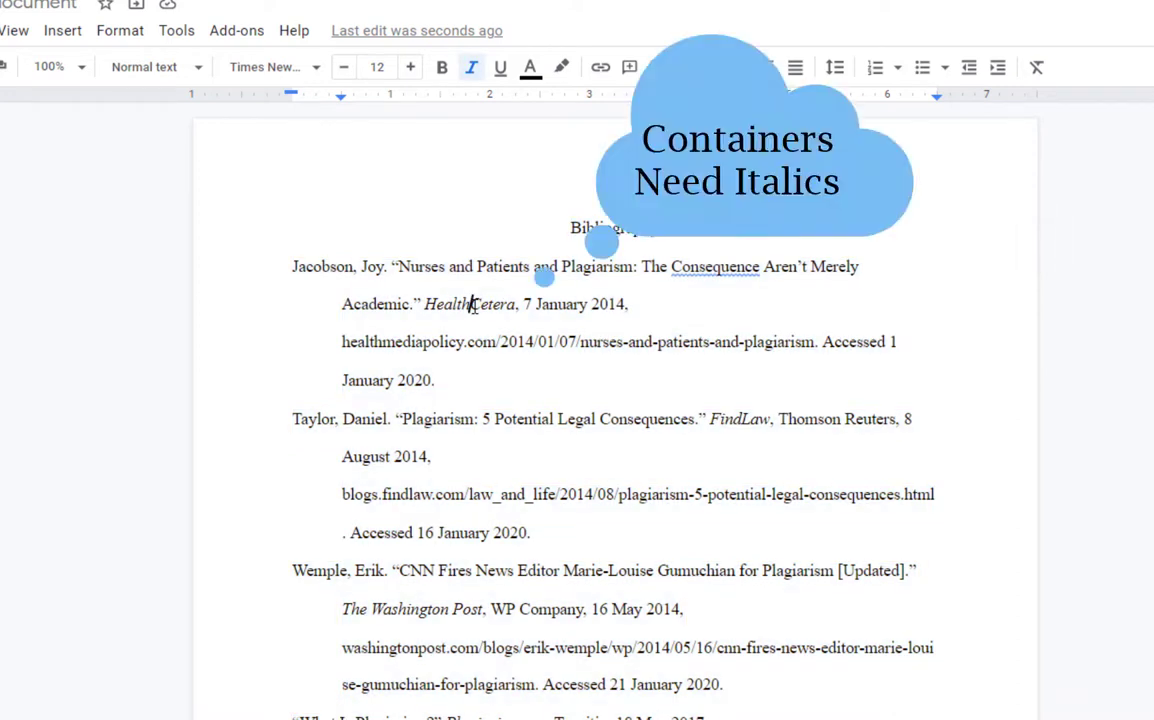
double_click(447, 304)
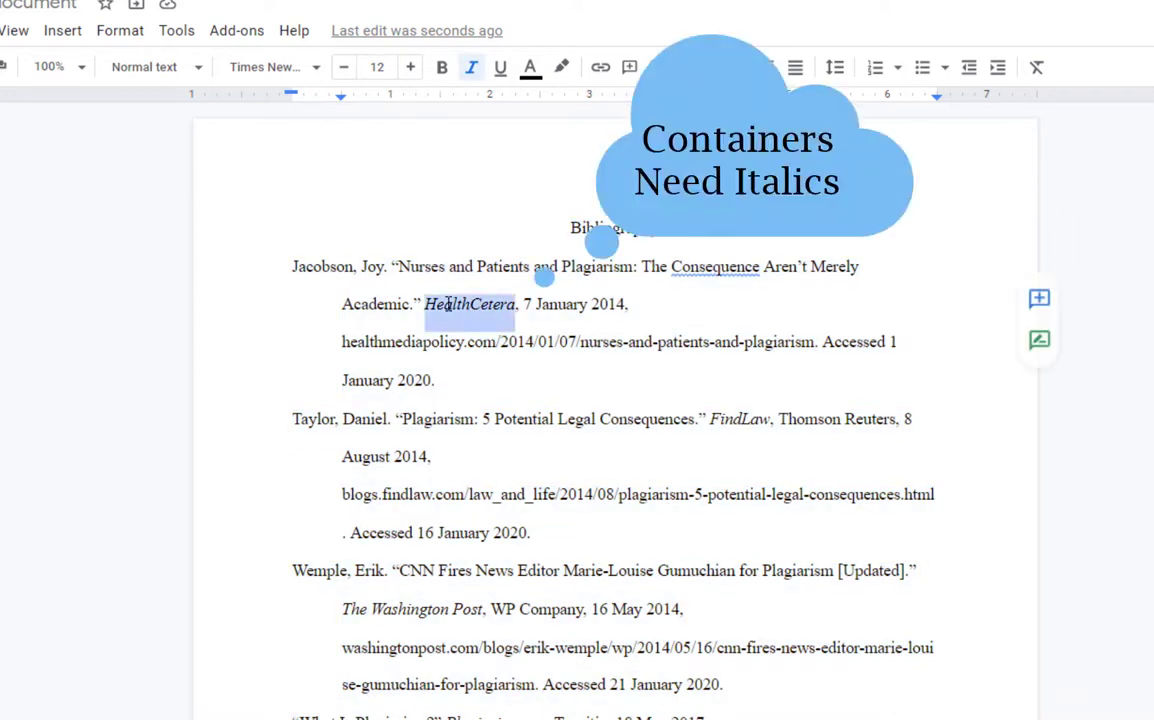
double_click(730, 418)
scroll(438, 418, down, 2)
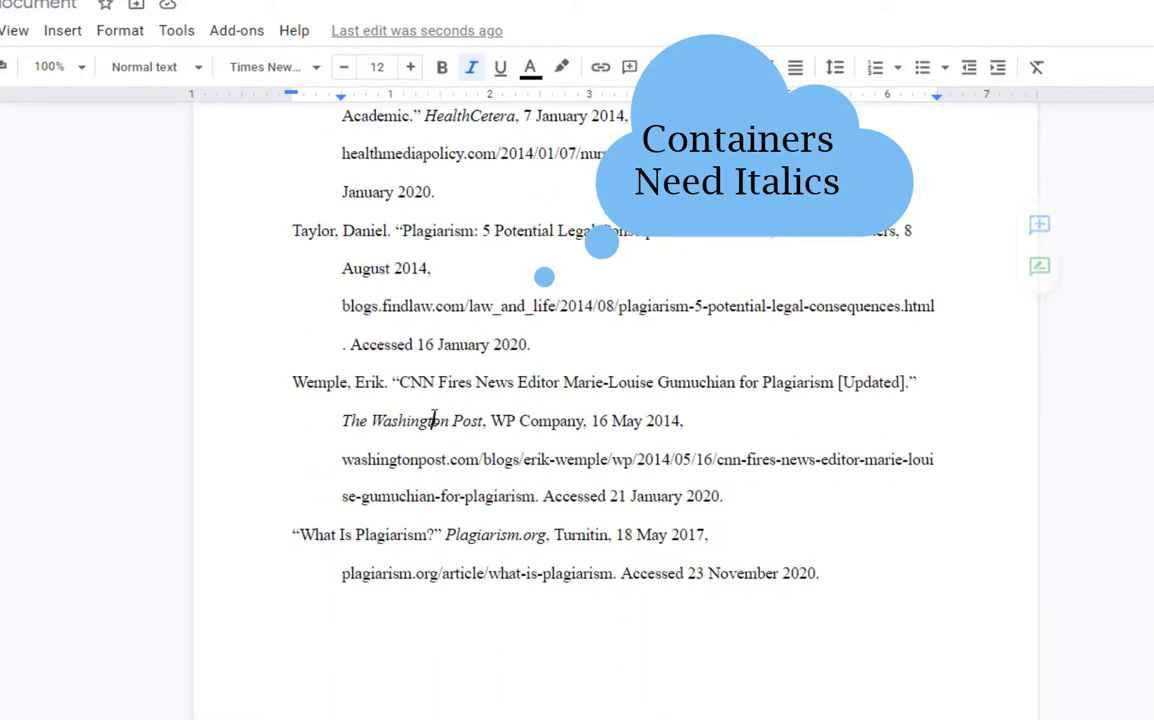
drag(433, 420, 345, 420)
double_click(471, 535)
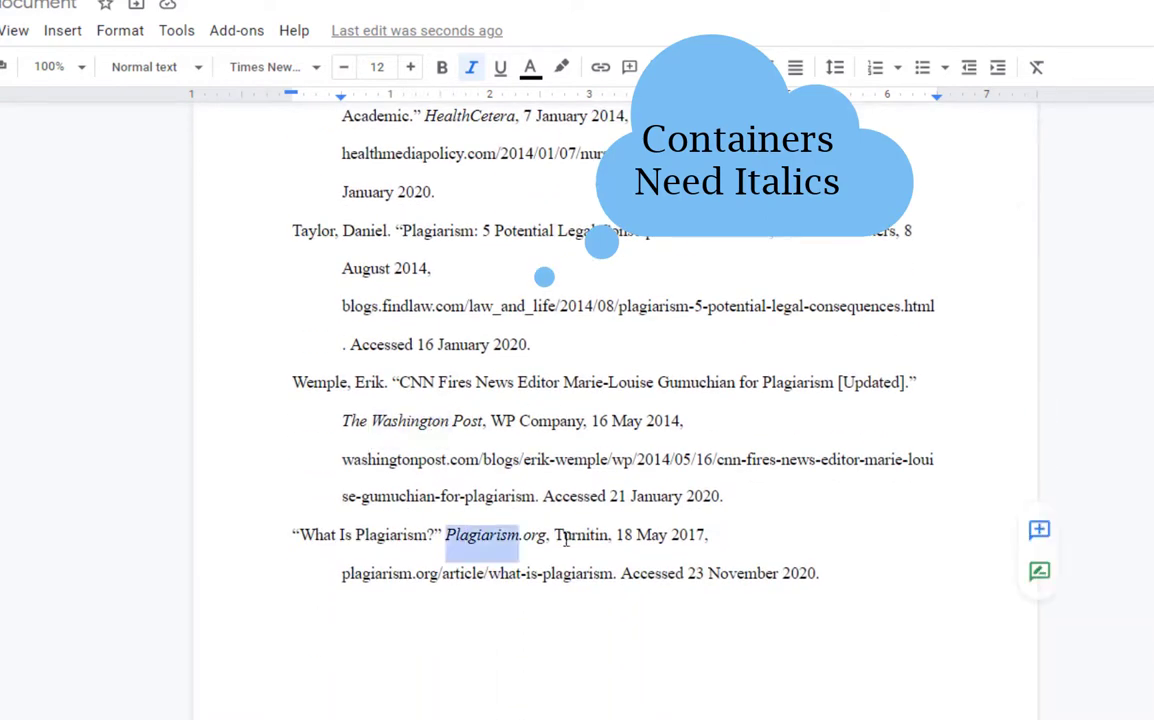
drag(555, 540, 442, 535)
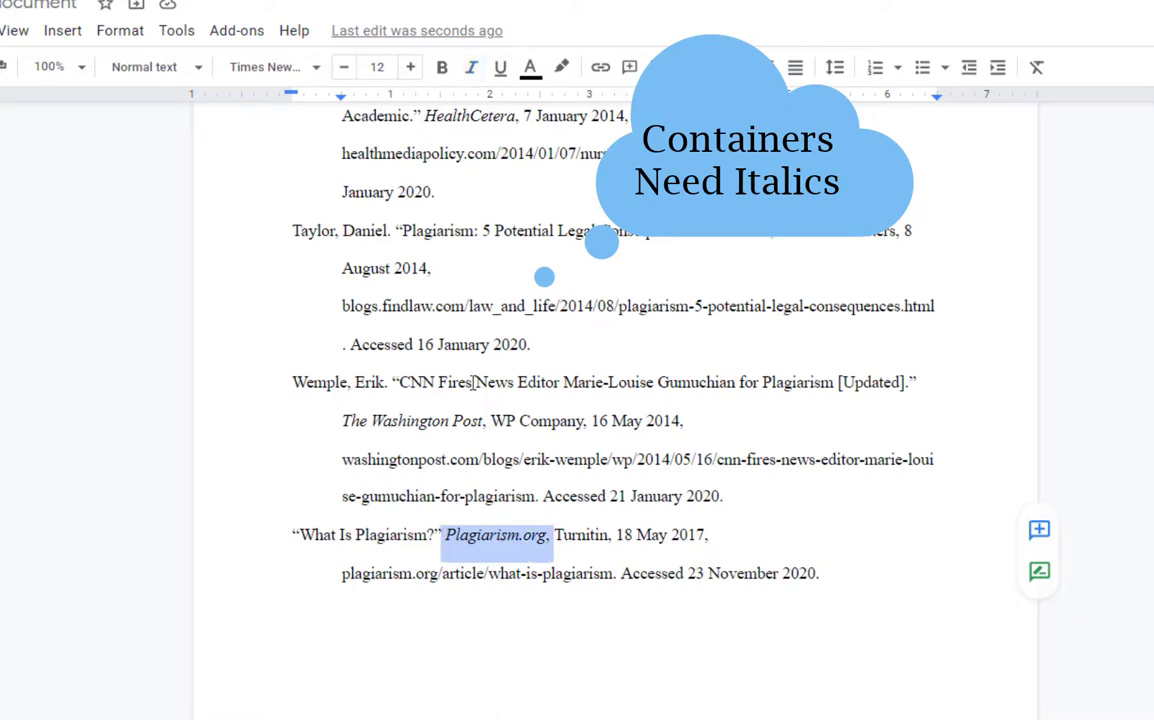
drag(488, 420, 312, 420)
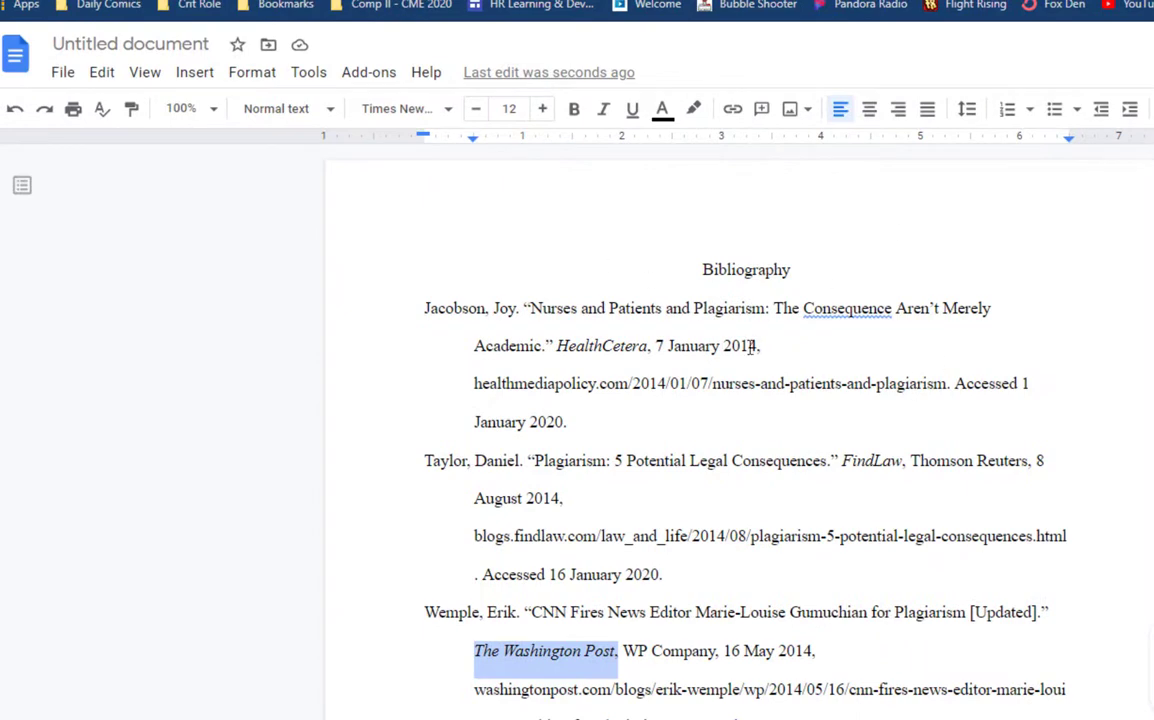
Step: Name the document "Bibliography" and make a copy of it in My Drive named "Annotated Bibliography"
click(177, 46)
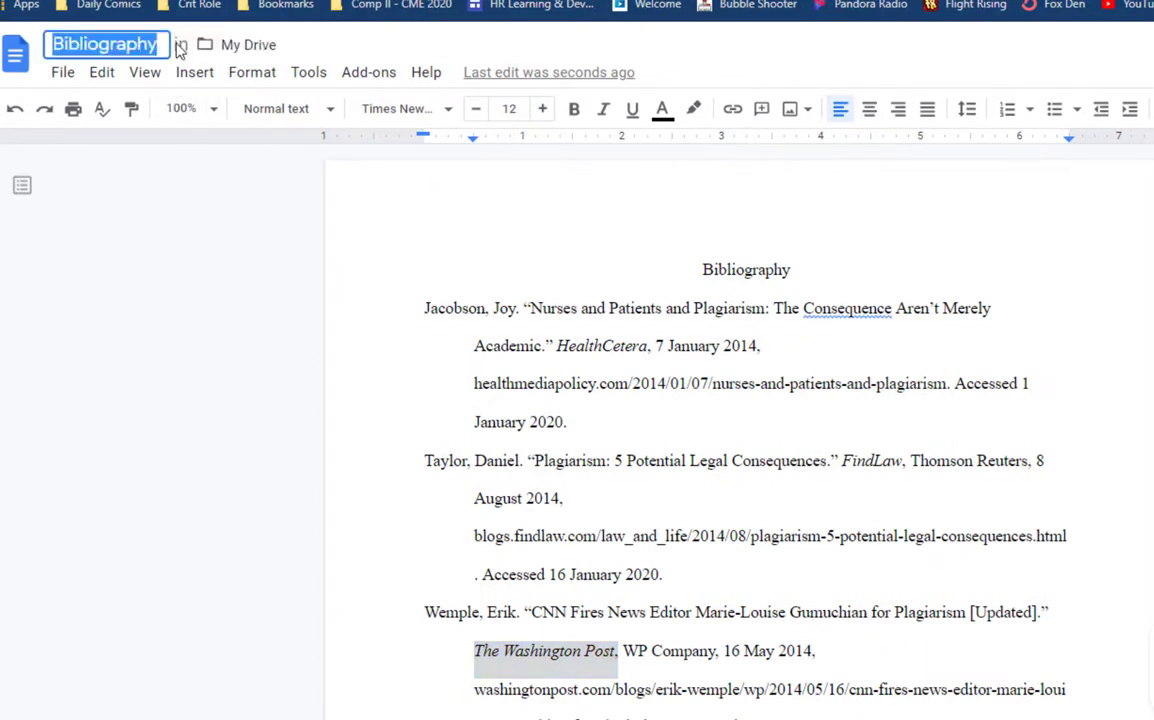
click(652, 308)
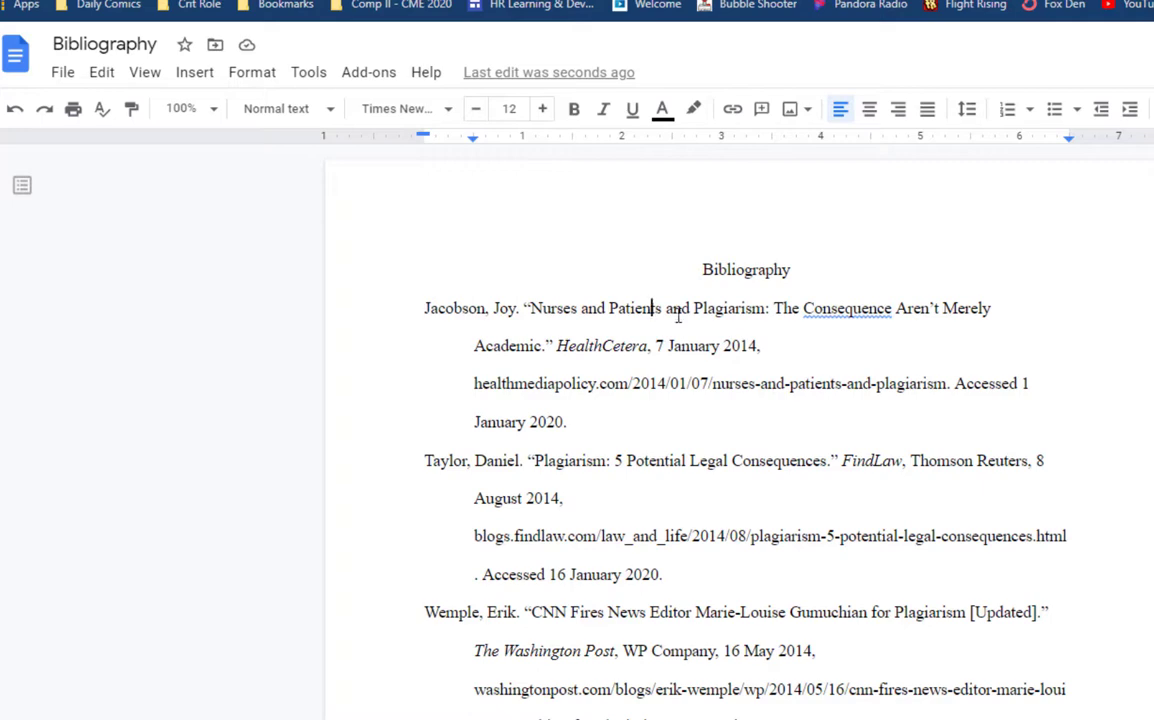
click(64, 76)
click(126, 226)
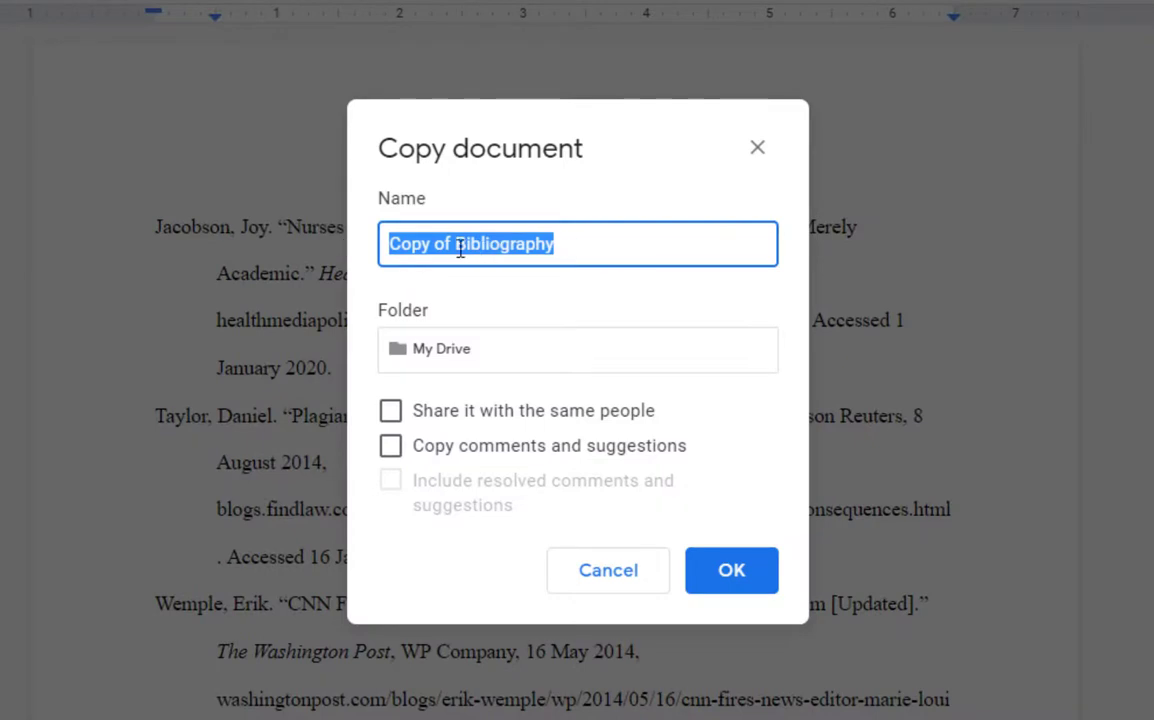
click(455, 244)
shift+click(382, 240)
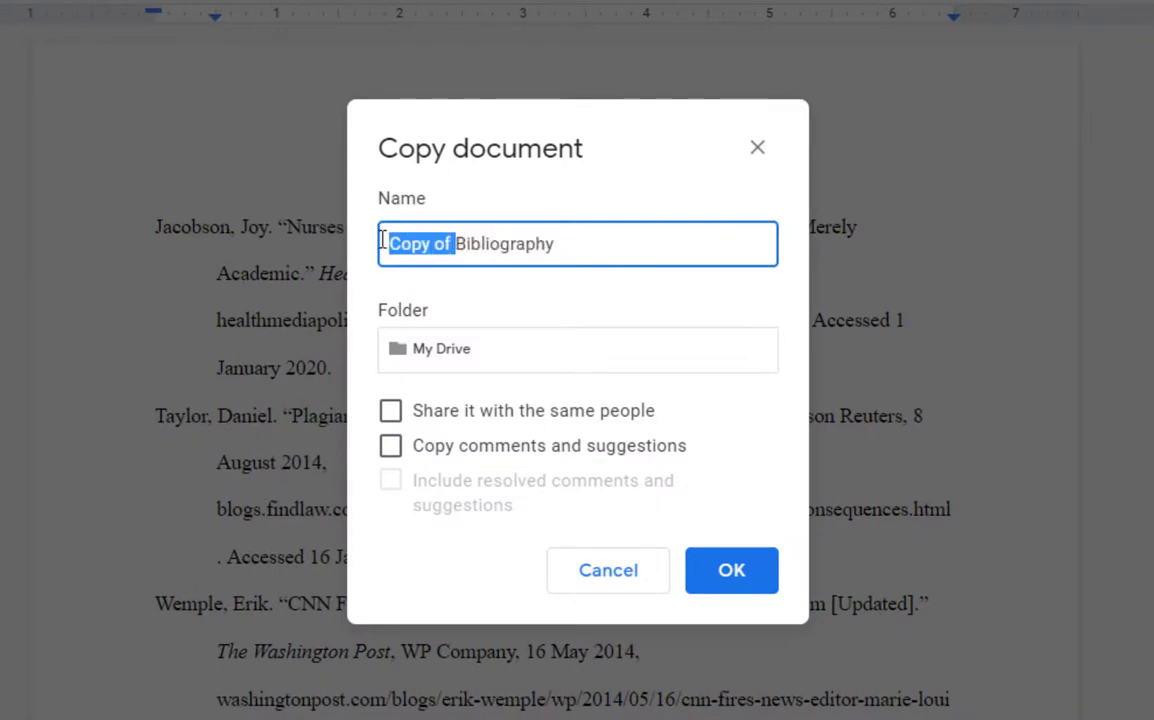
text(Annotated)
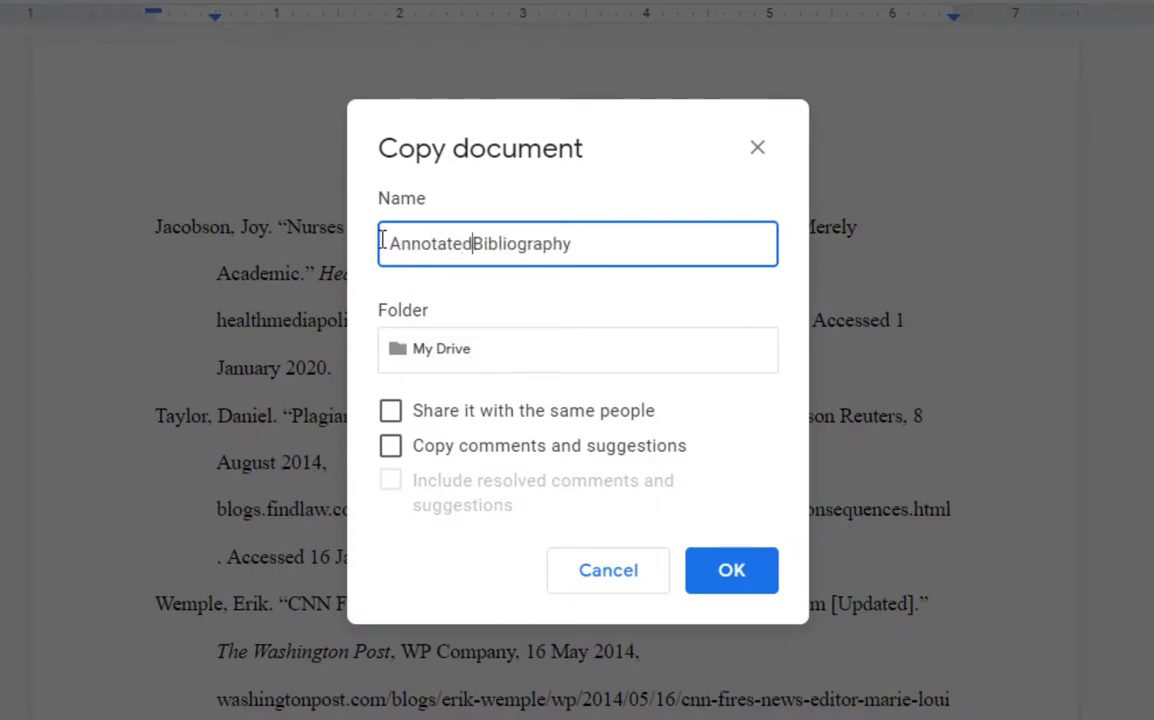
click(762, 584)
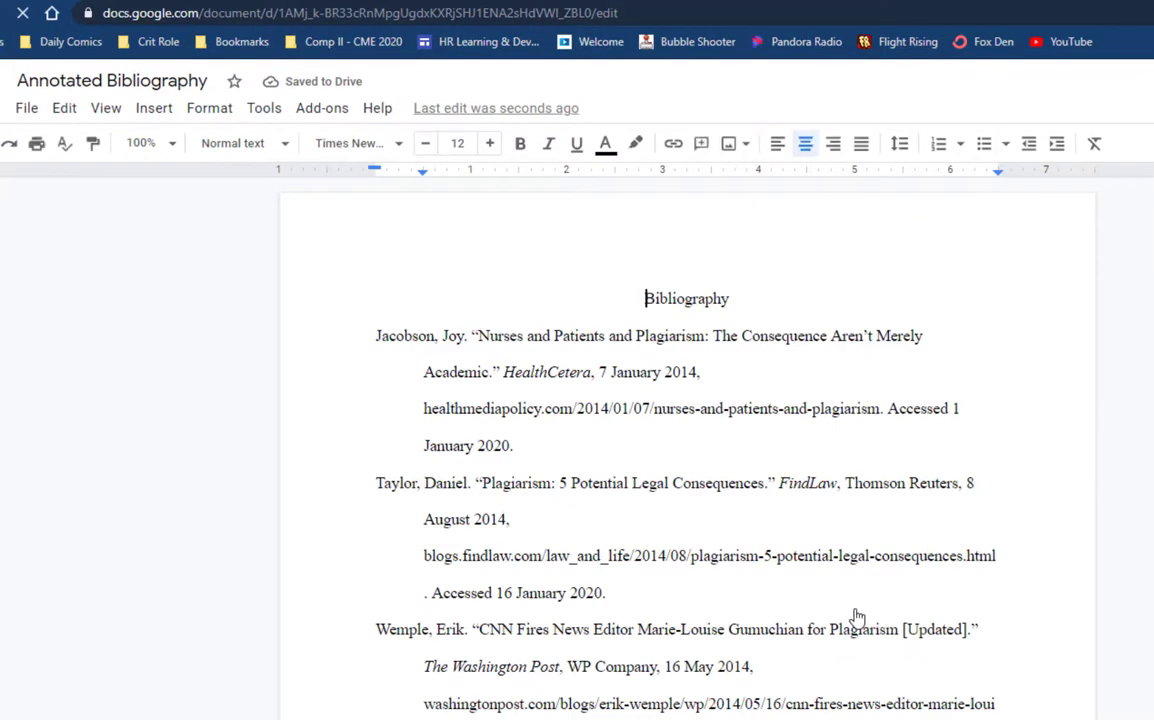
click(278, 3)
click(278, 1)
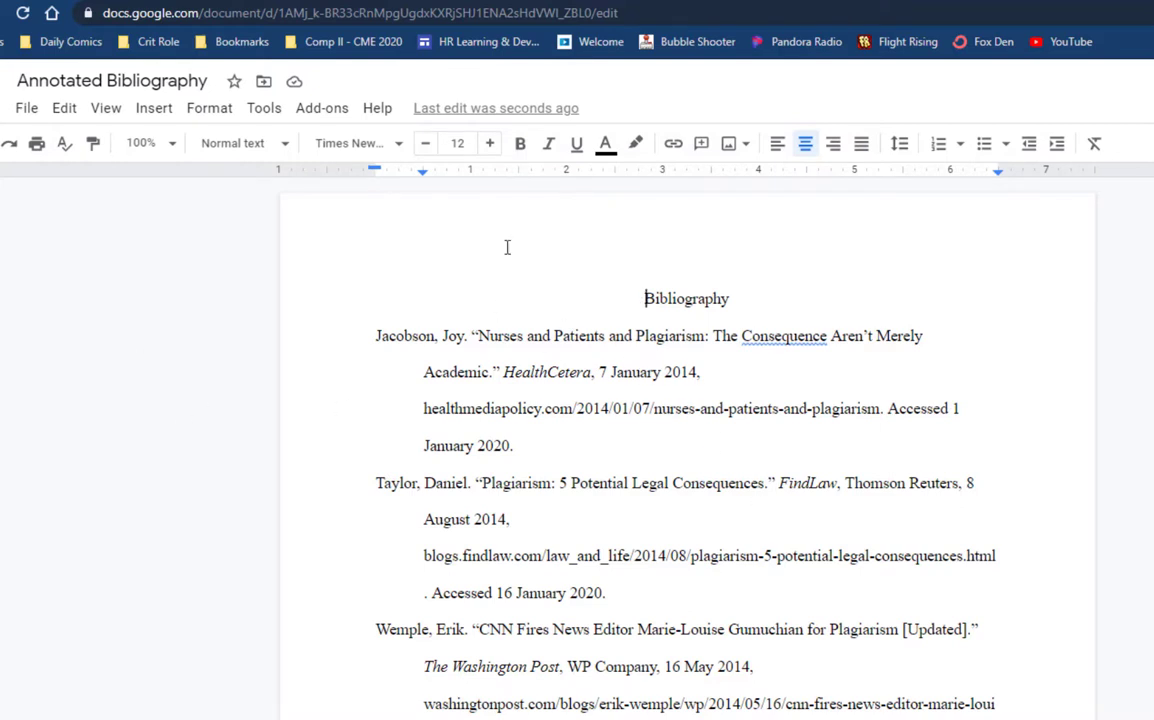
Step: Add an indented placeholder line reading "Summary Paragraph" followed by a row of dots under the first bibliography entry
click(526, 445)
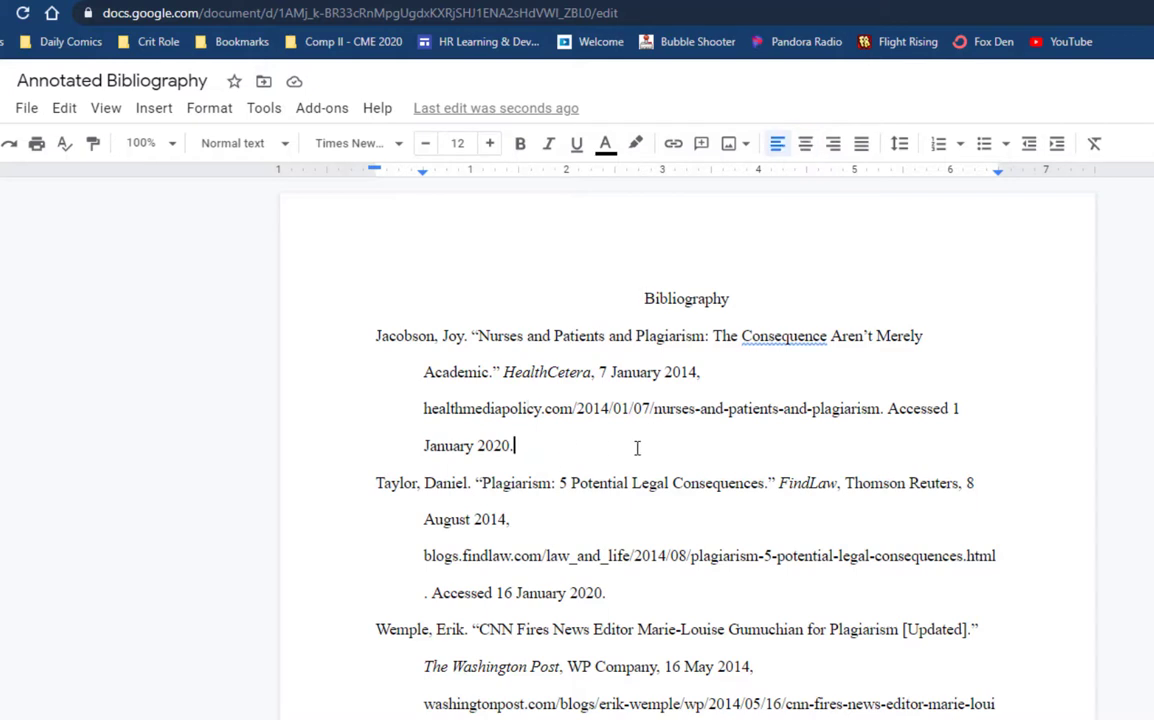
key(Return)
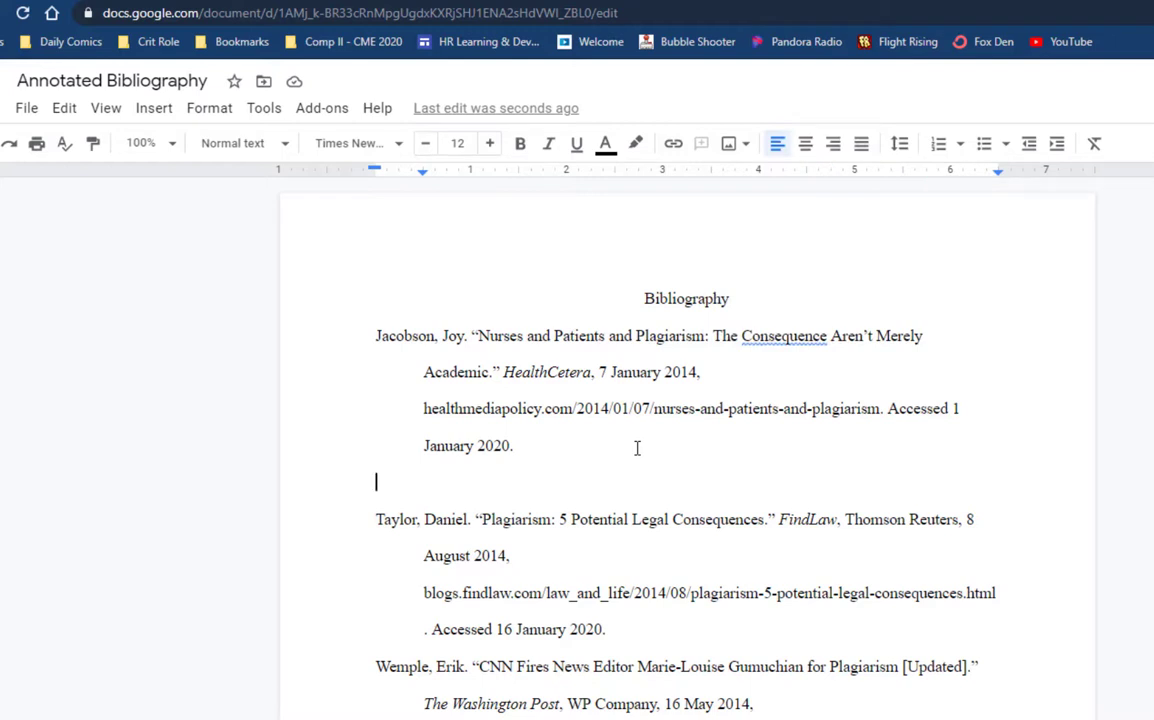
key(Tab)
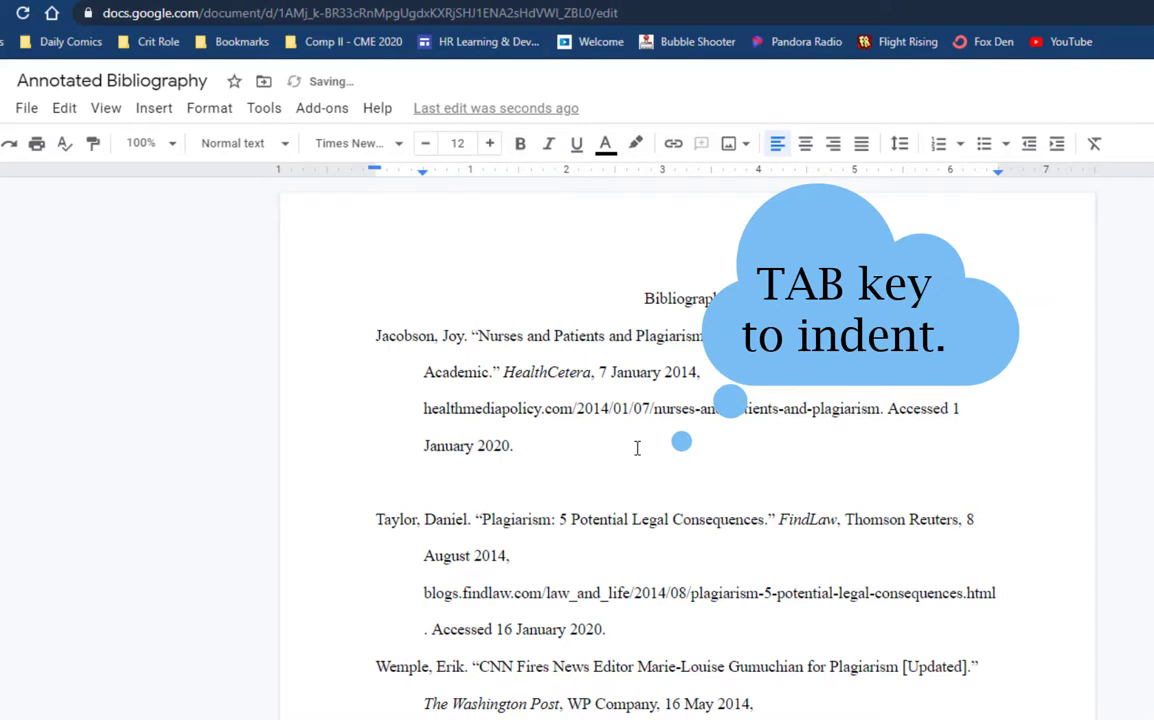
text(Summary )
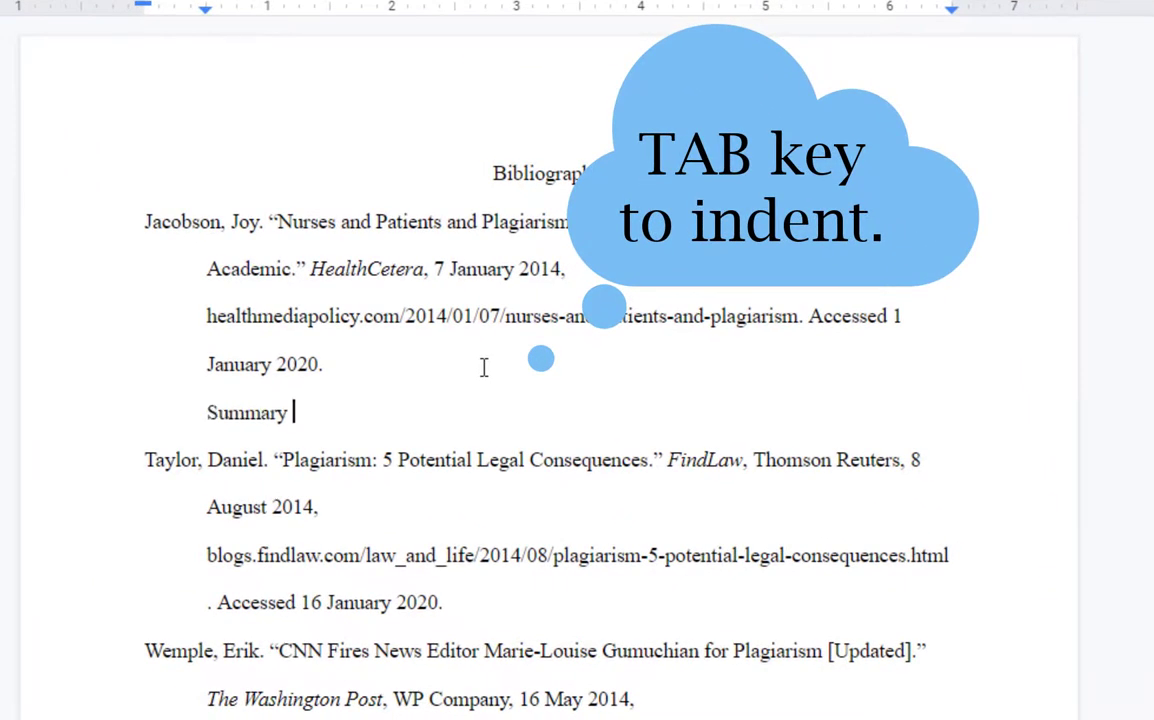
text(Paragraph)
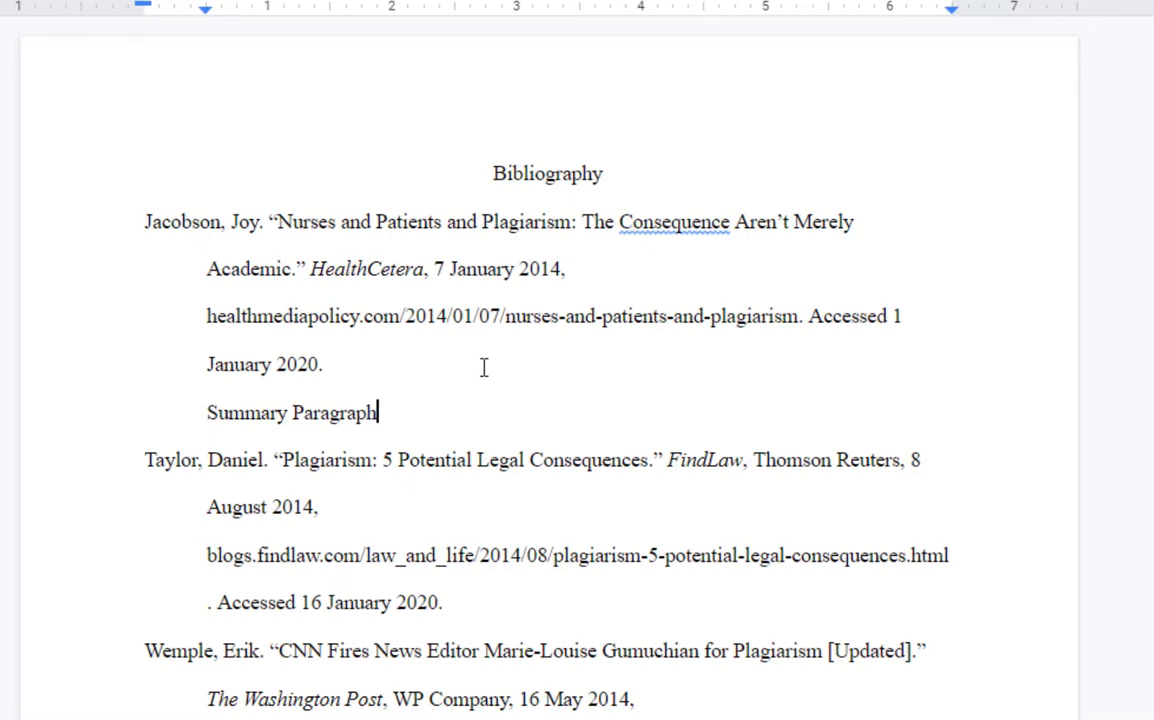
text( ................)
Step: Add a second indented placeholder line reading "Reader Response" below the summary line
key(Return)
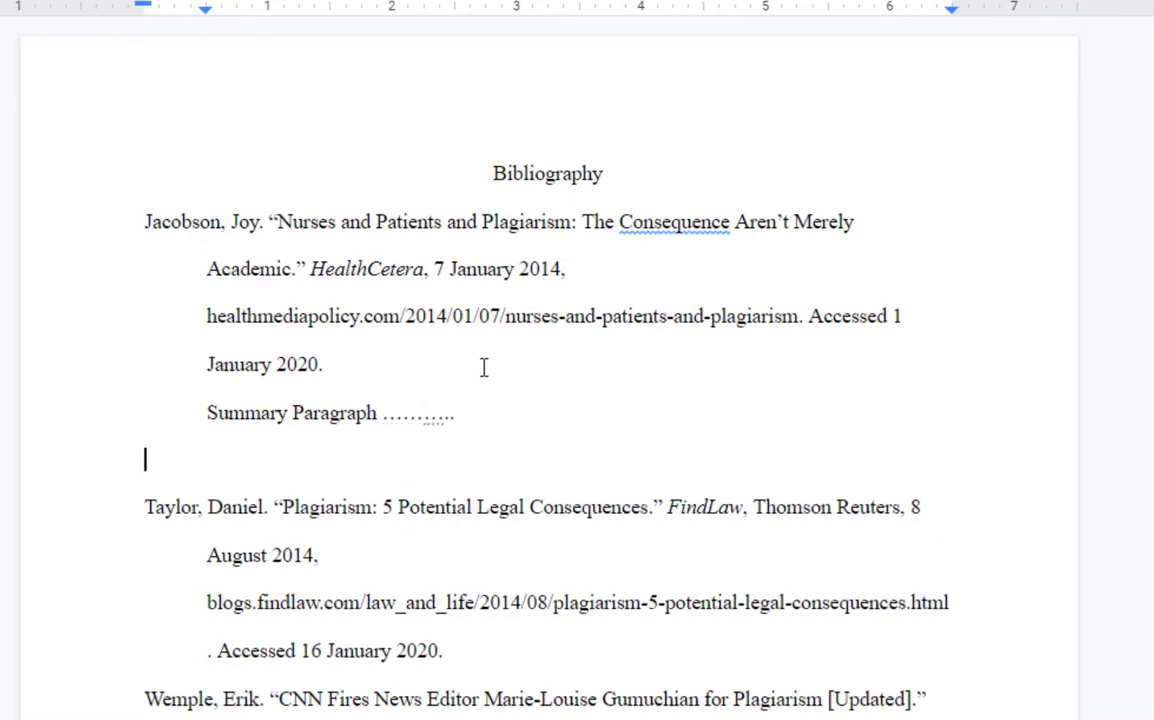
key(Tab)
text(Read)
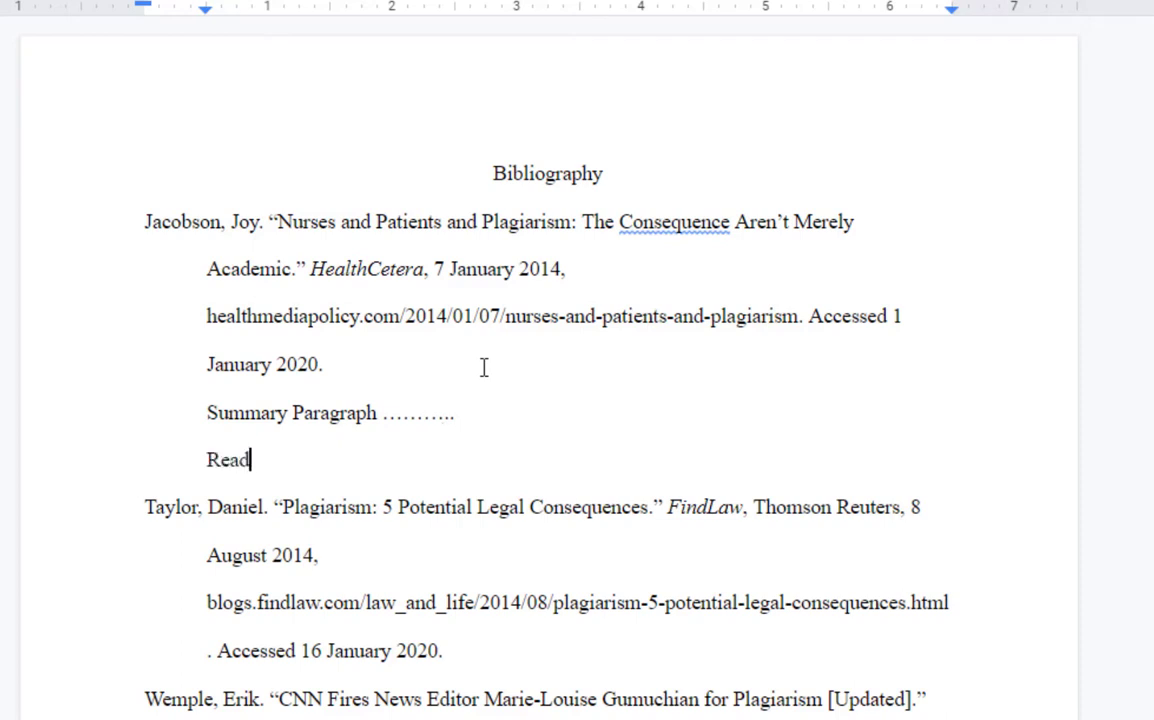
text(er Response)
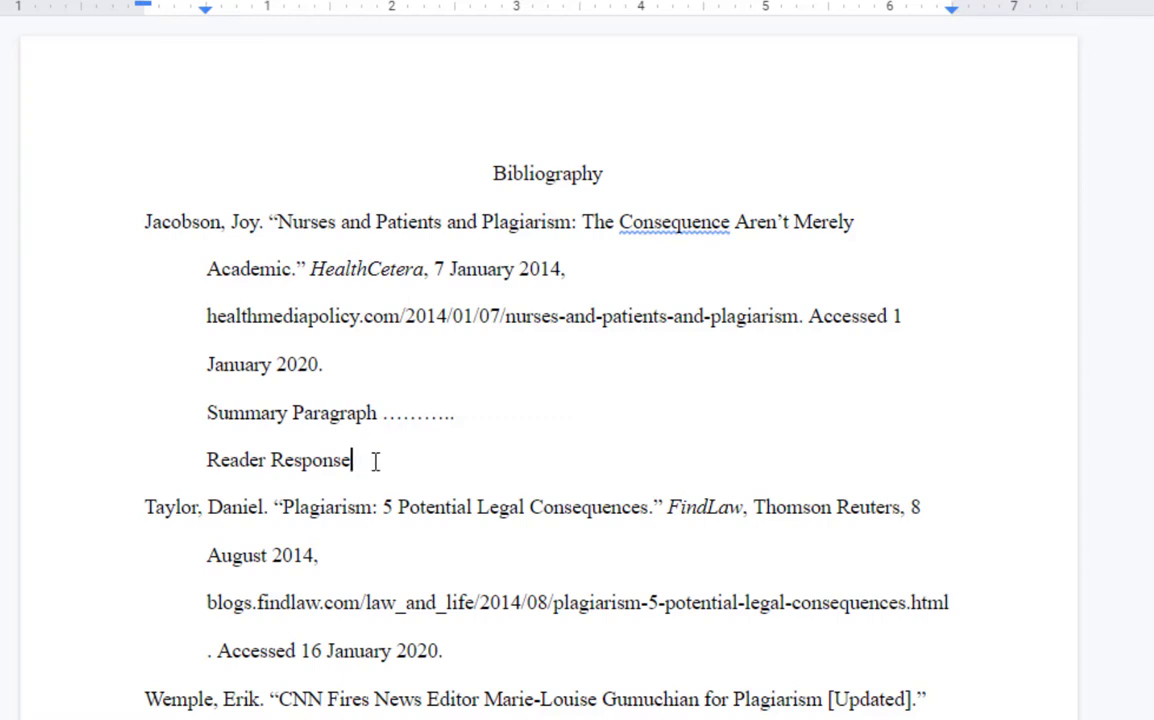
Step: Insert the note "enter" after the first entry's access date and an indented line reading "tab" beneath it
click(358, 371)
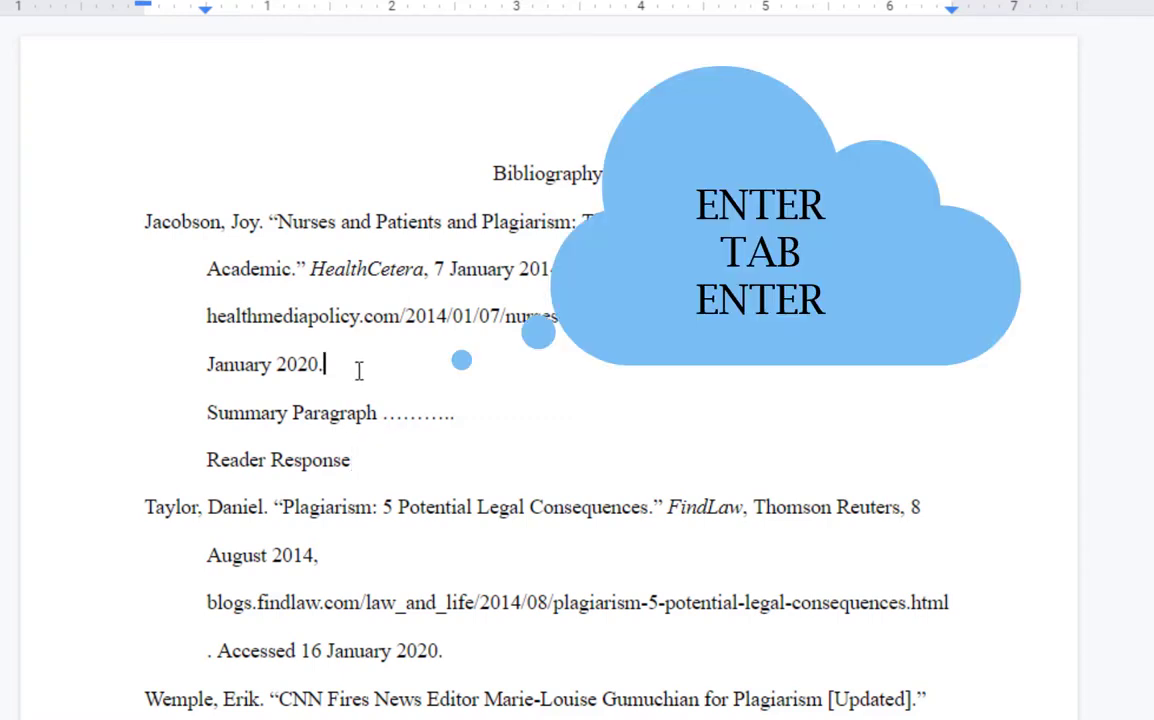
text(eneter)
click(343, 365)
key(Delete)
click(455, 375)
key(Return)
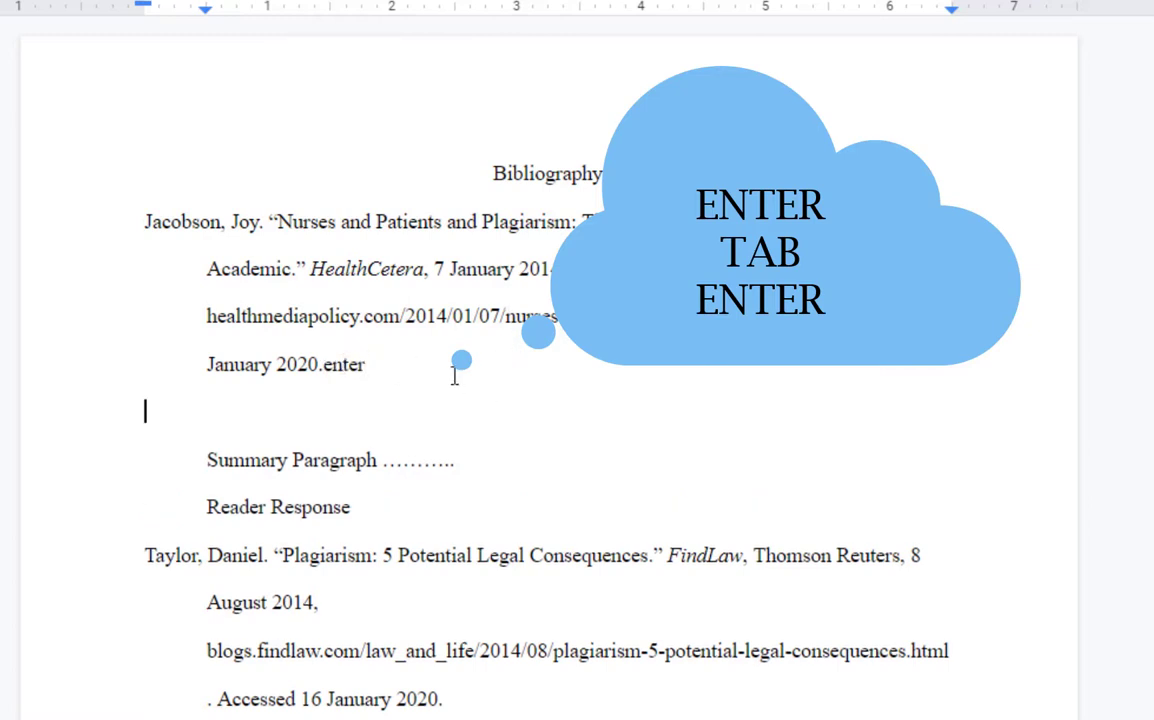
text(tab)
key(Home)
key(Tab)
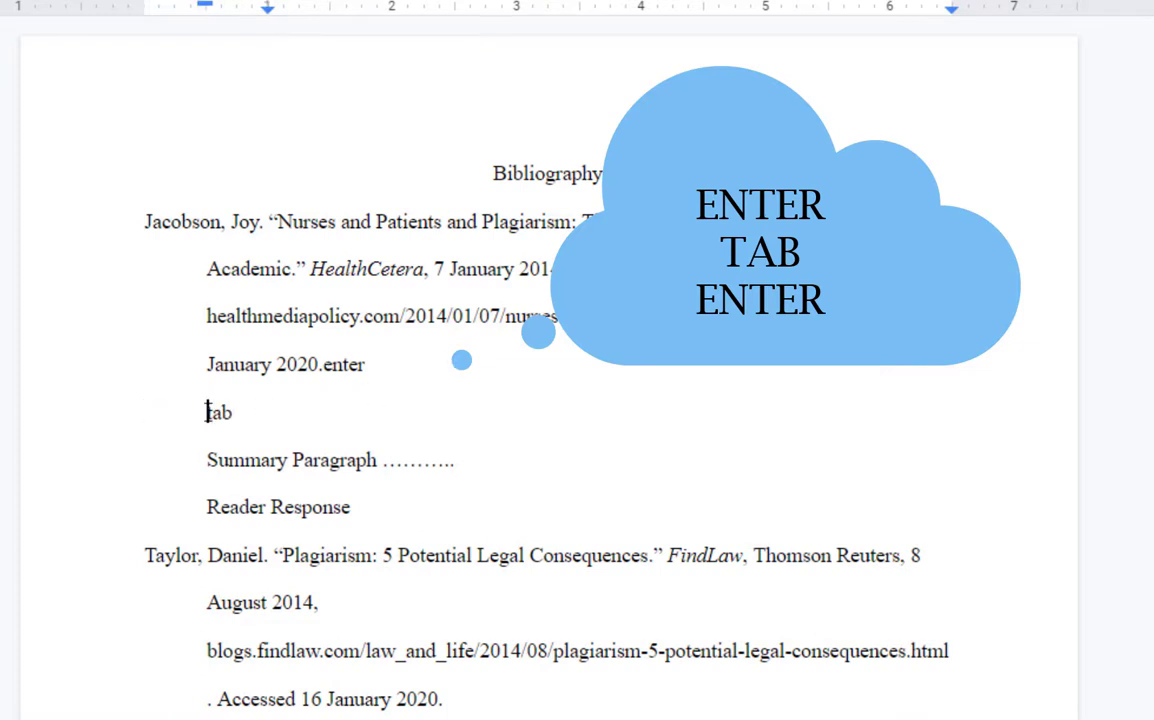
Step: Delete the "tab", "Summary Paragraph" and "Reader Response" lines, the note "enter" and the empty line after the first entry
drag(206, 412, 357, 511)
key(BackSpace)
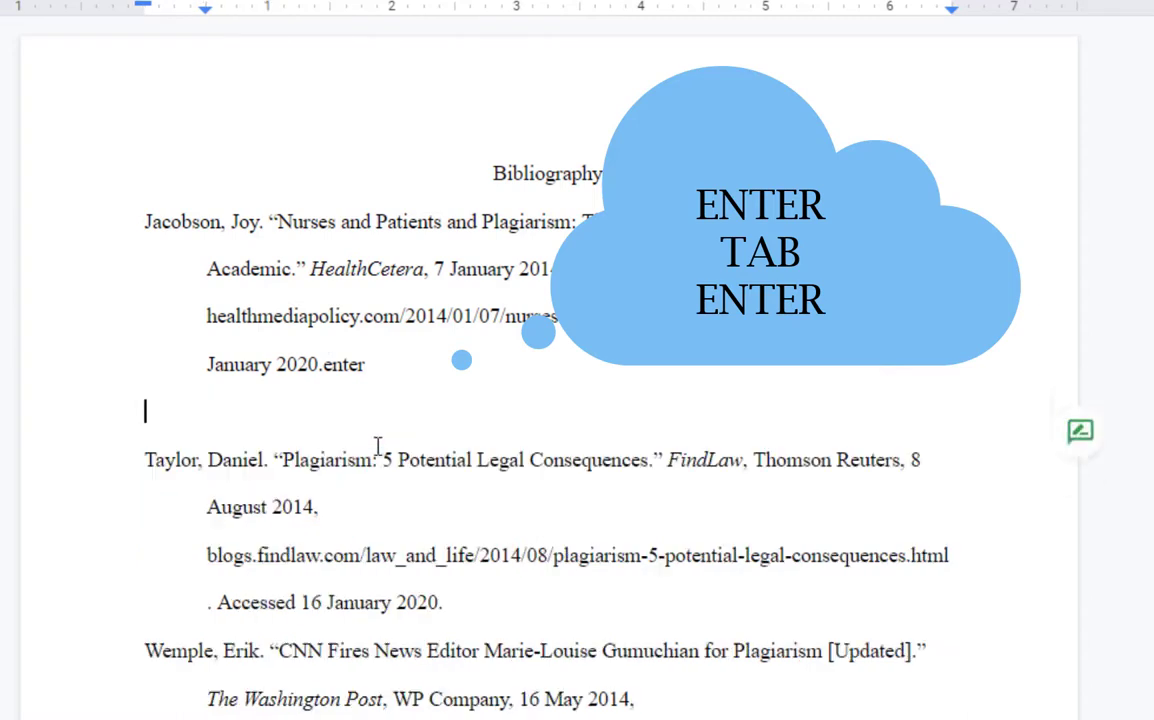
double_click(340, 364)
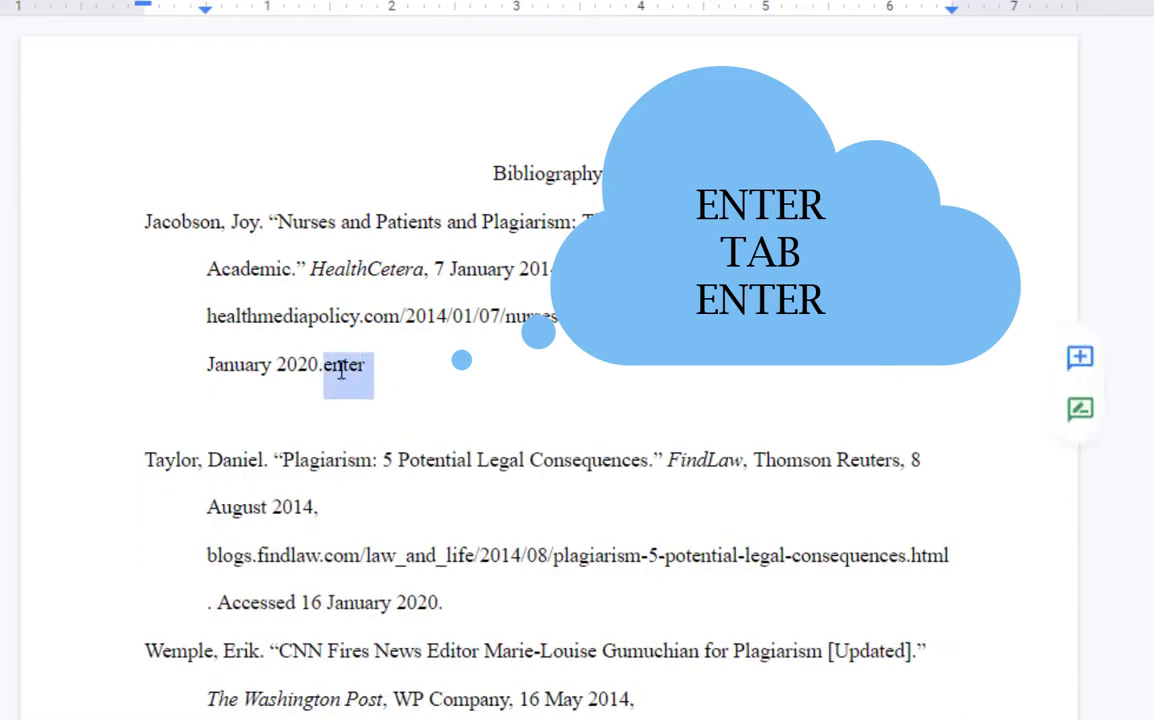
key(BackSpace)
key(Delete)
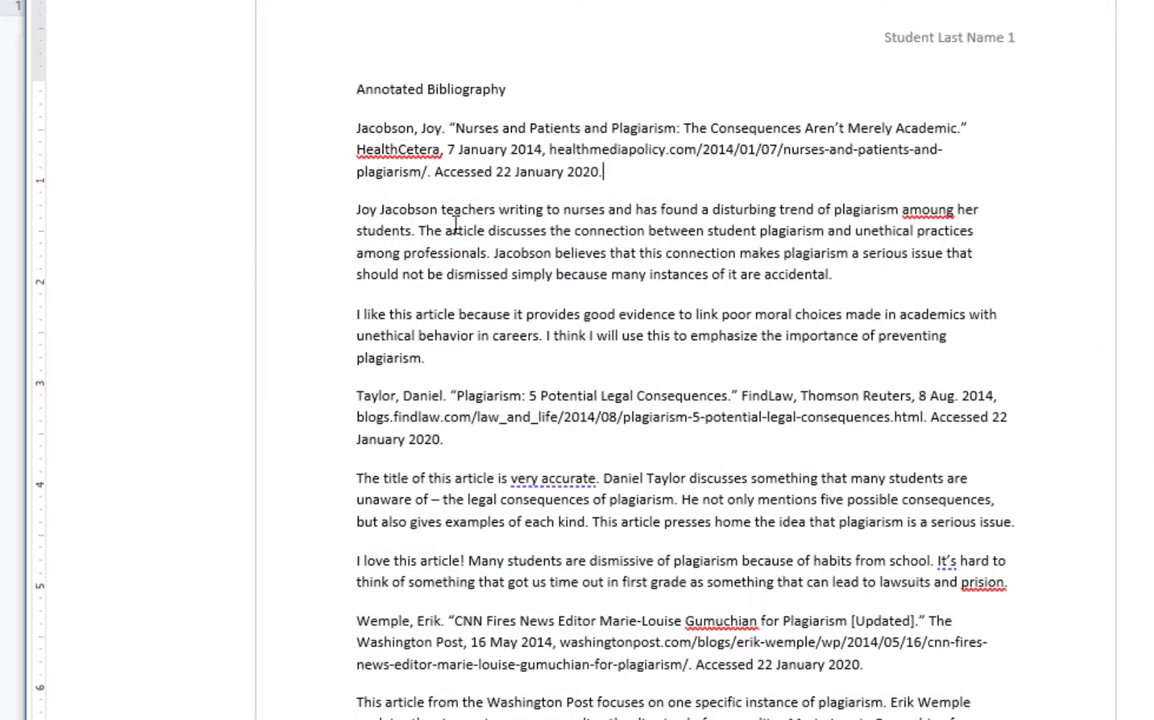
Step: Copy the first source's summary and response paragraphs from the Word draft and paste them on a new indented line under the HealthCetera entry
drag(356, 211, 432, 352)
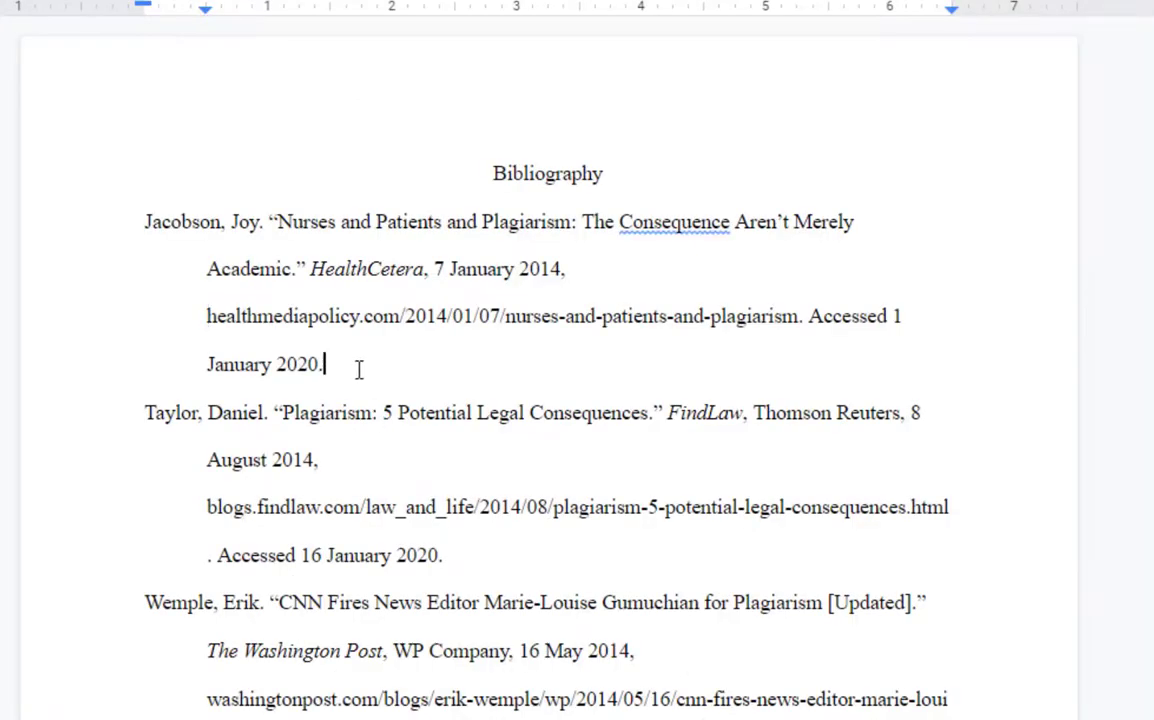
key(Return)
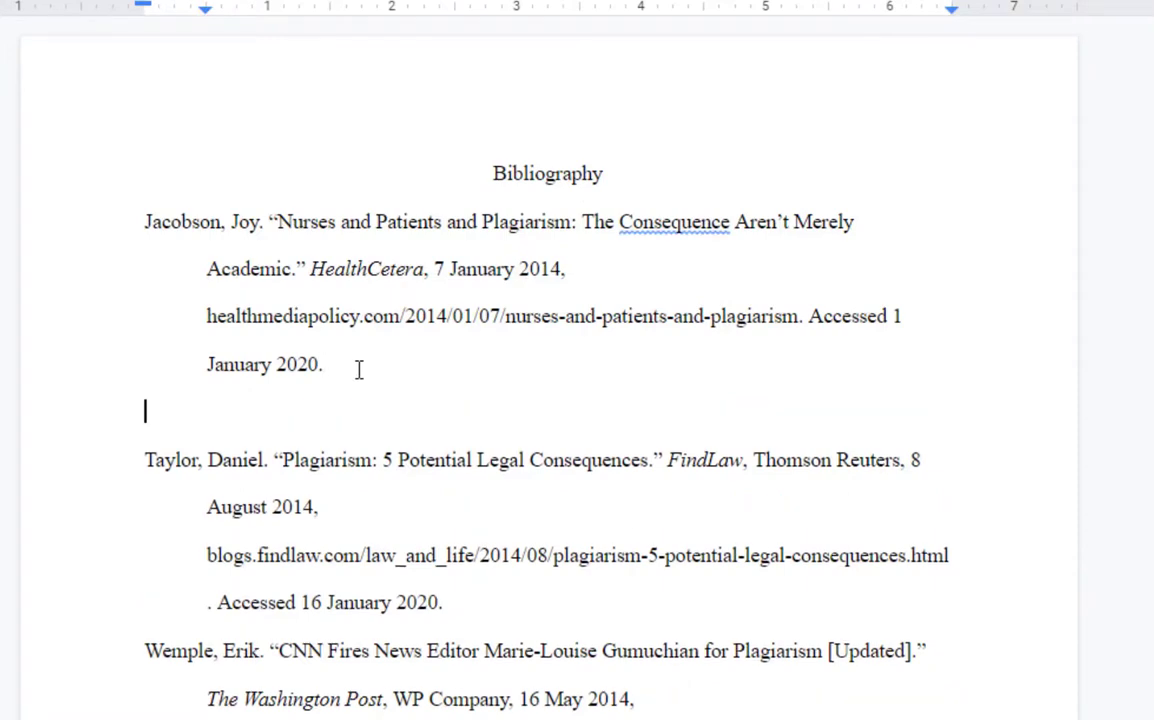
key(Tab)
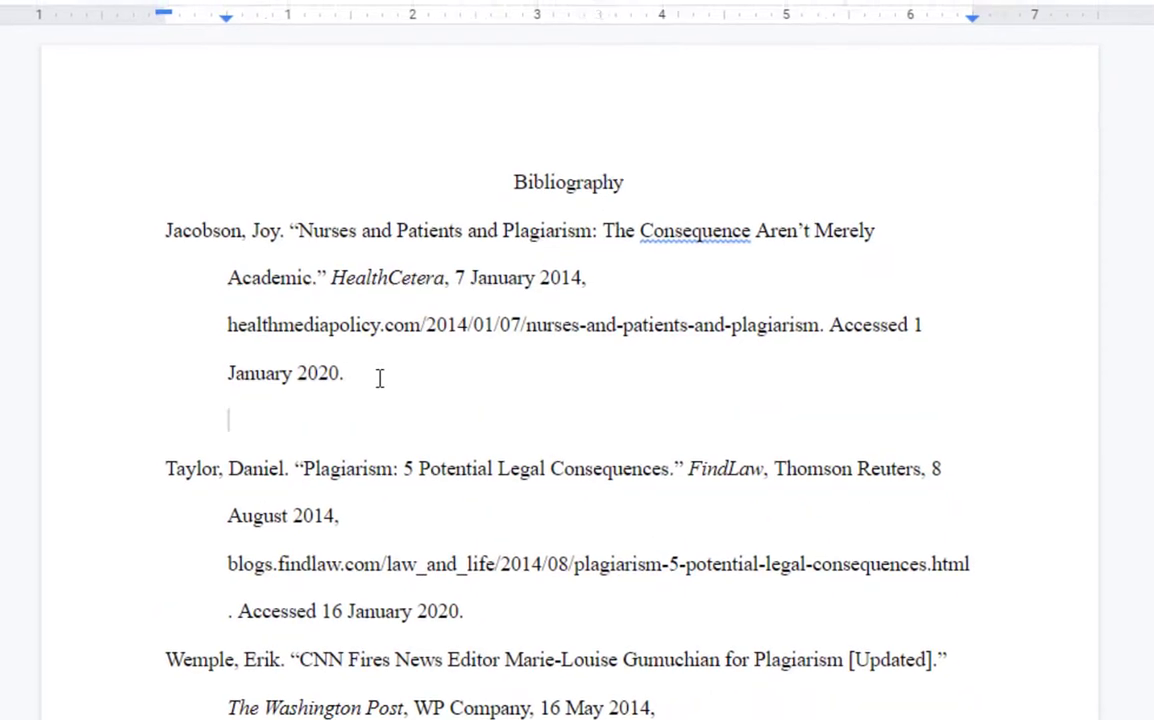
click(115, 83)
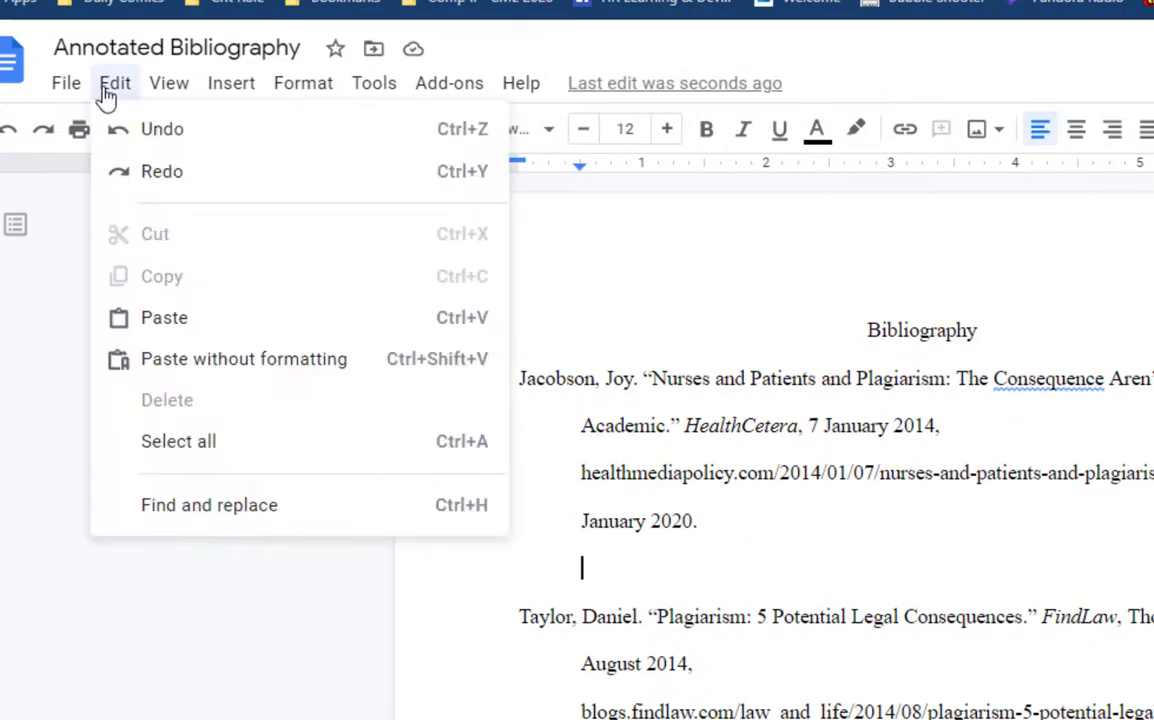
click(186, 320)
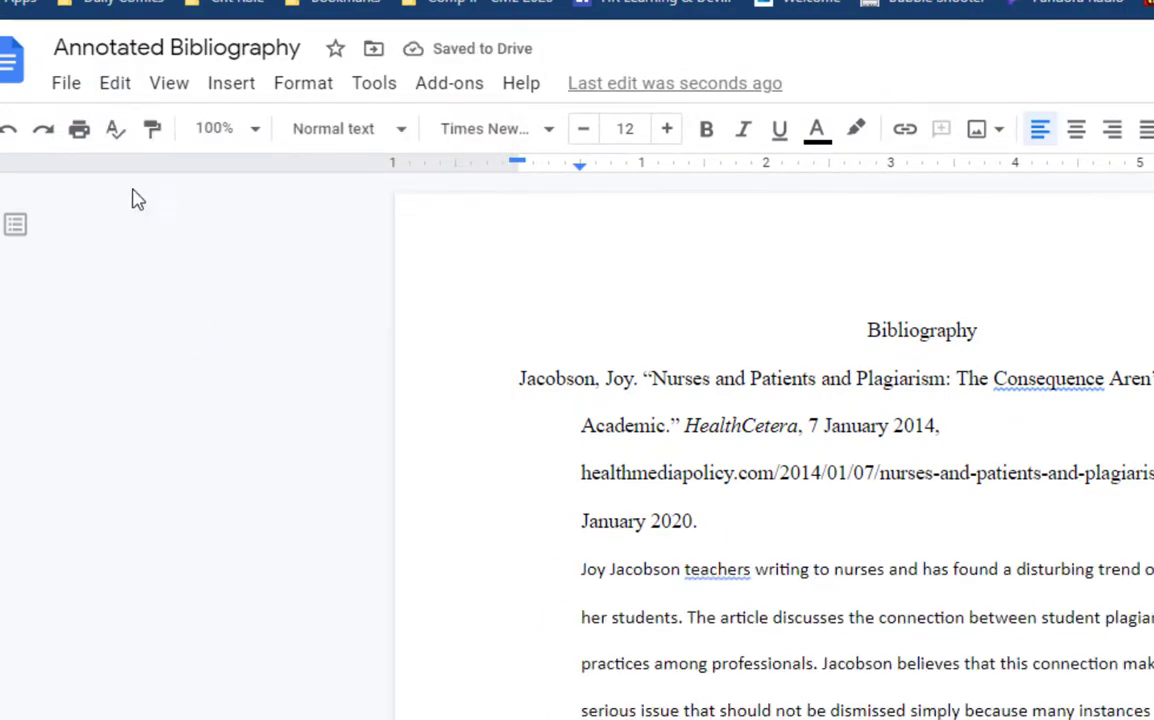
click(60, 84)
mouse_move(117, 90)
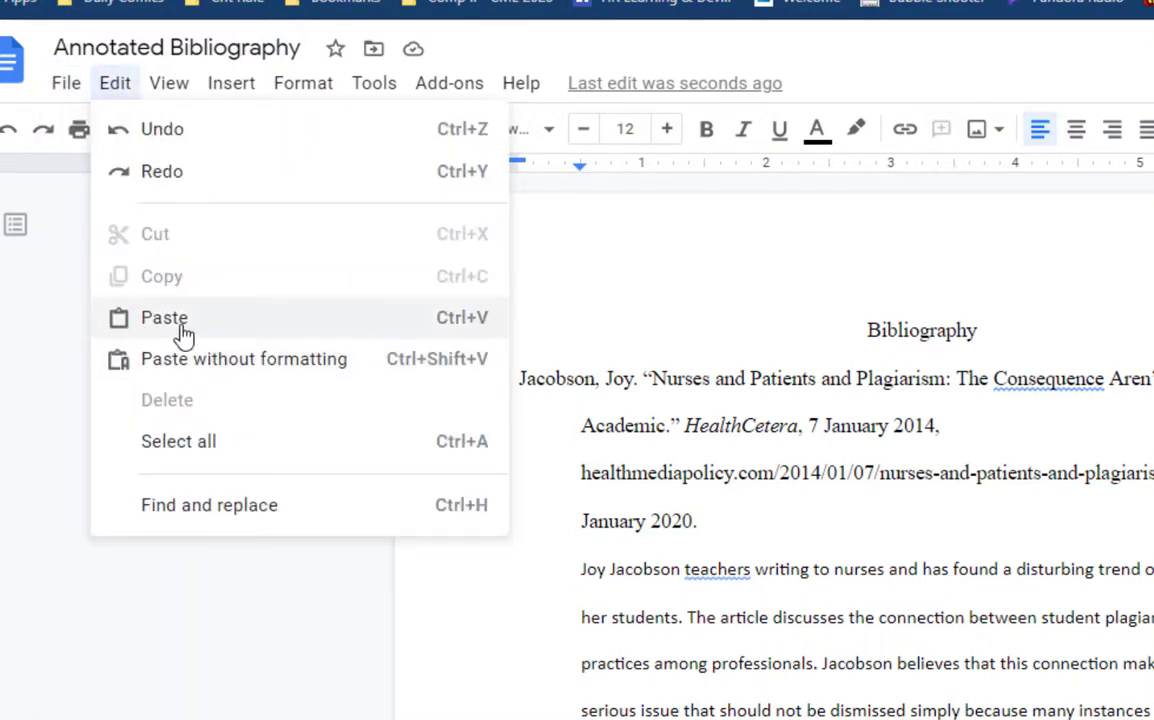
click(765, 618)
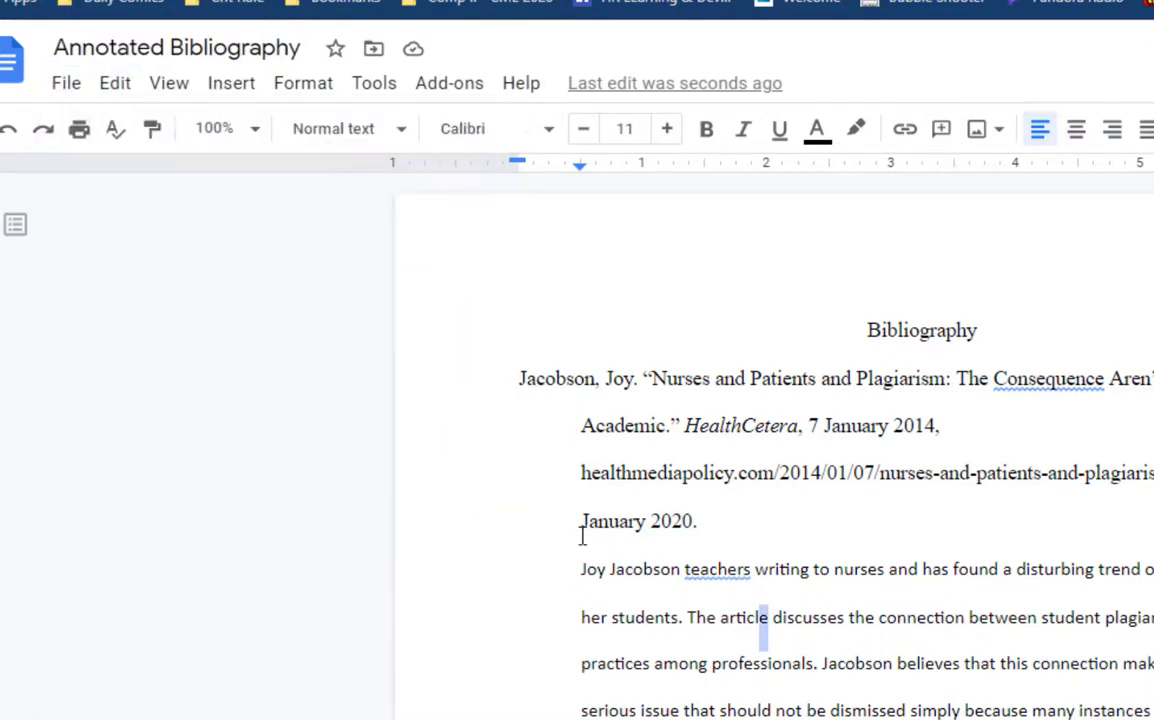
Step: Set the pasted summary and response paragraphs to Times New Roman, size 12
drag(583, 568, 1100, 719)
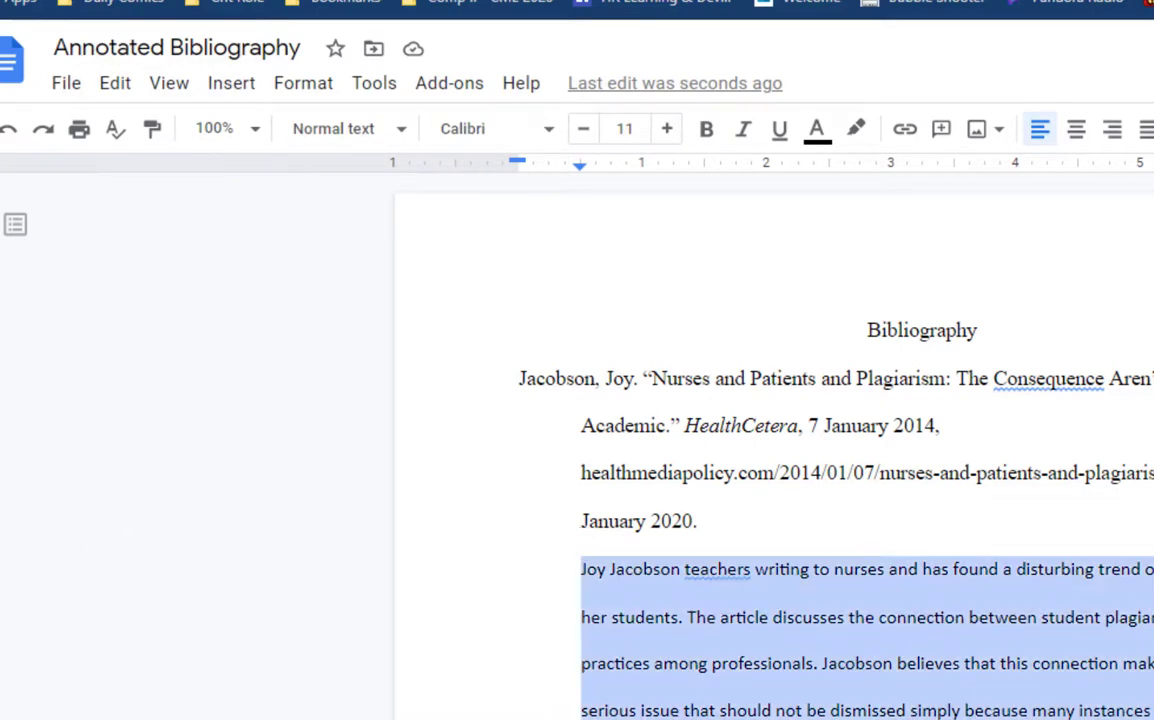
click(545, 129)
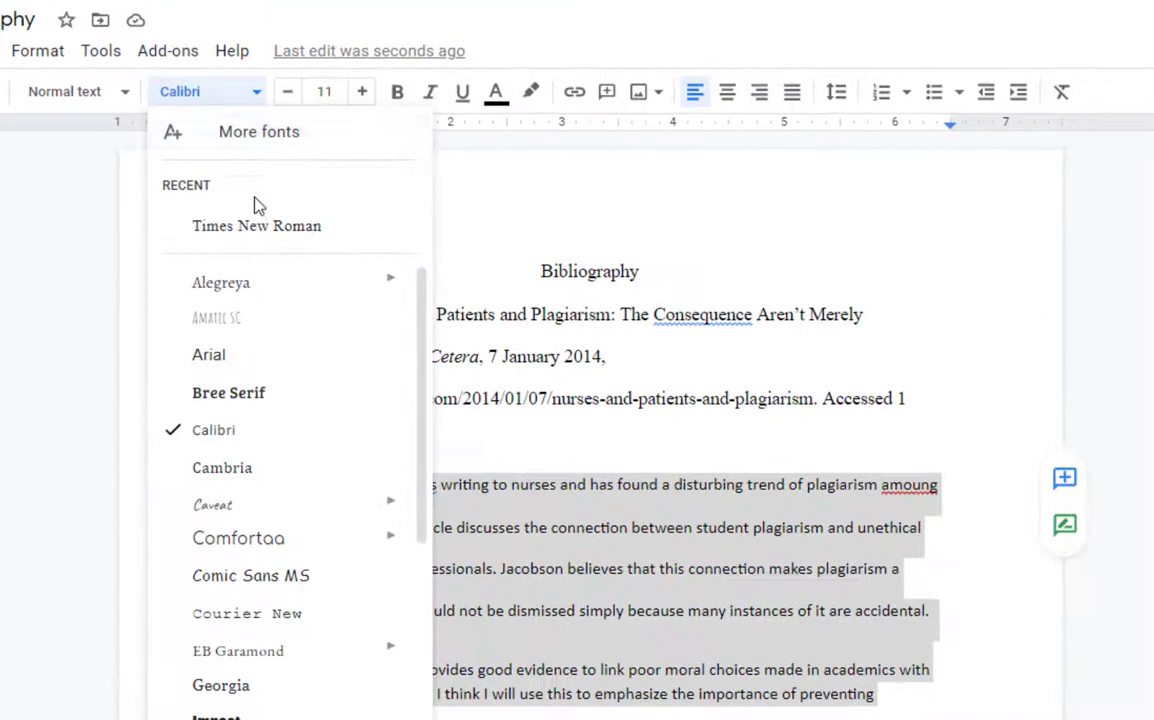
click(256, 226)
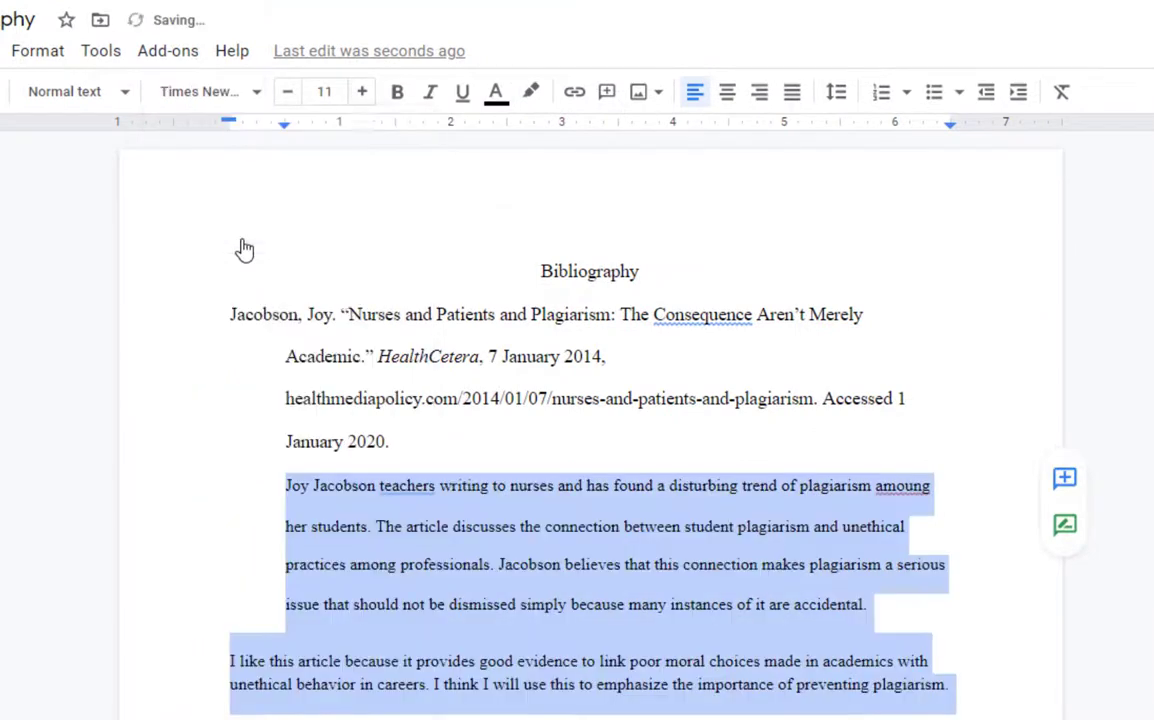
click(363, 96)
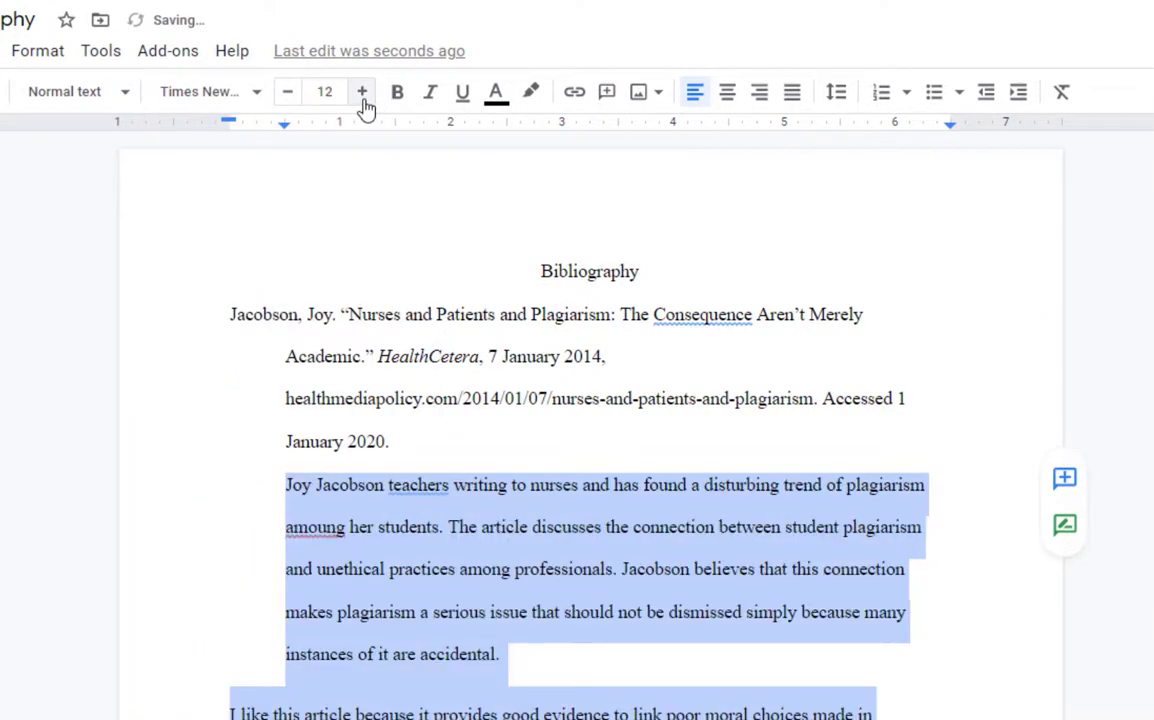
Step: Set the indentation of both pasted paragraphs to 0.5 inch left and 0 right, with special indent None
click(40, 52)
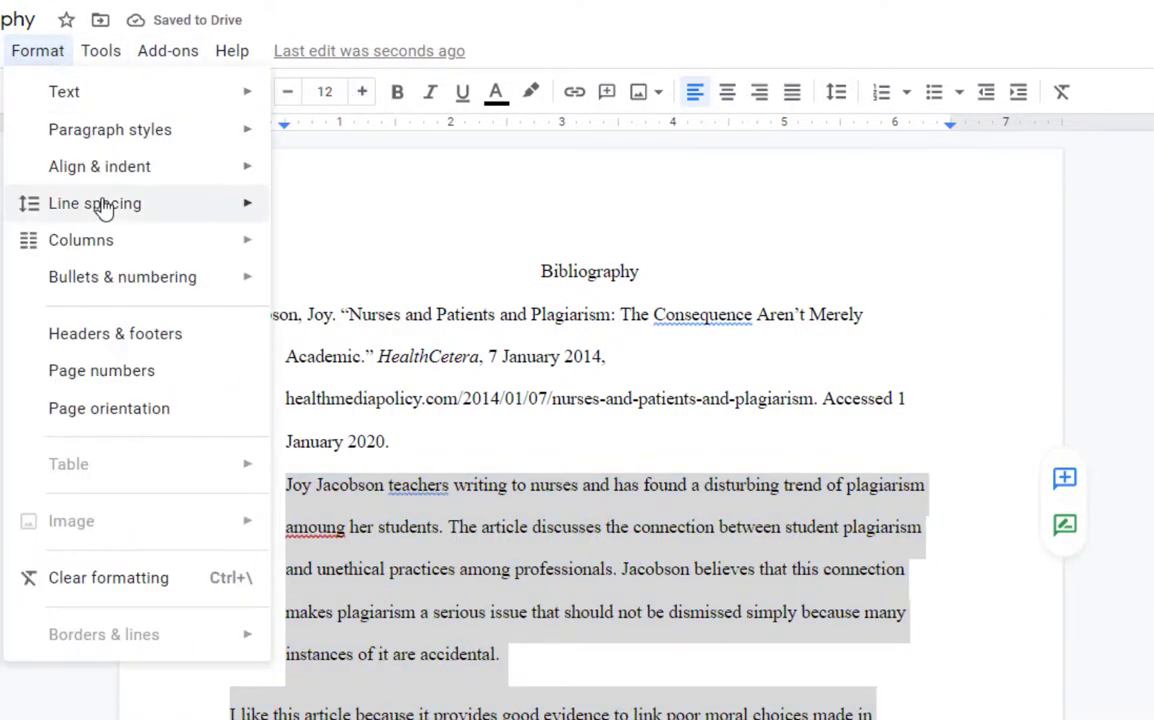
mouse_move(106, 172)
click(380, 424)
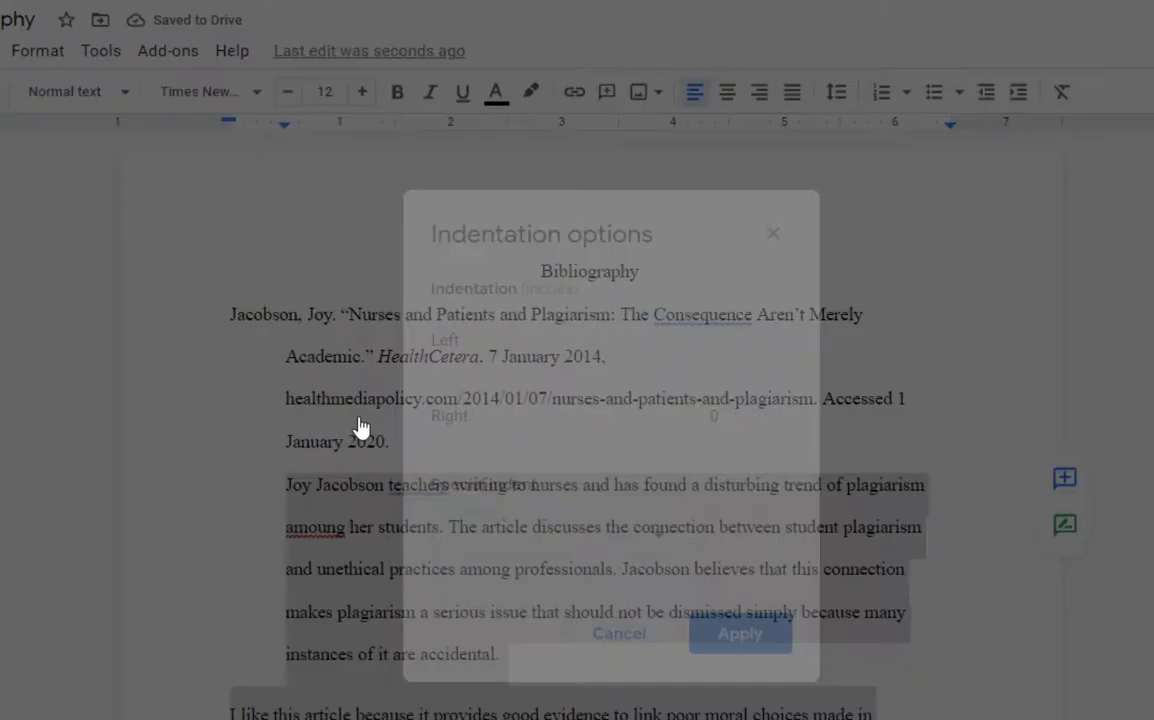
click(772, 339)
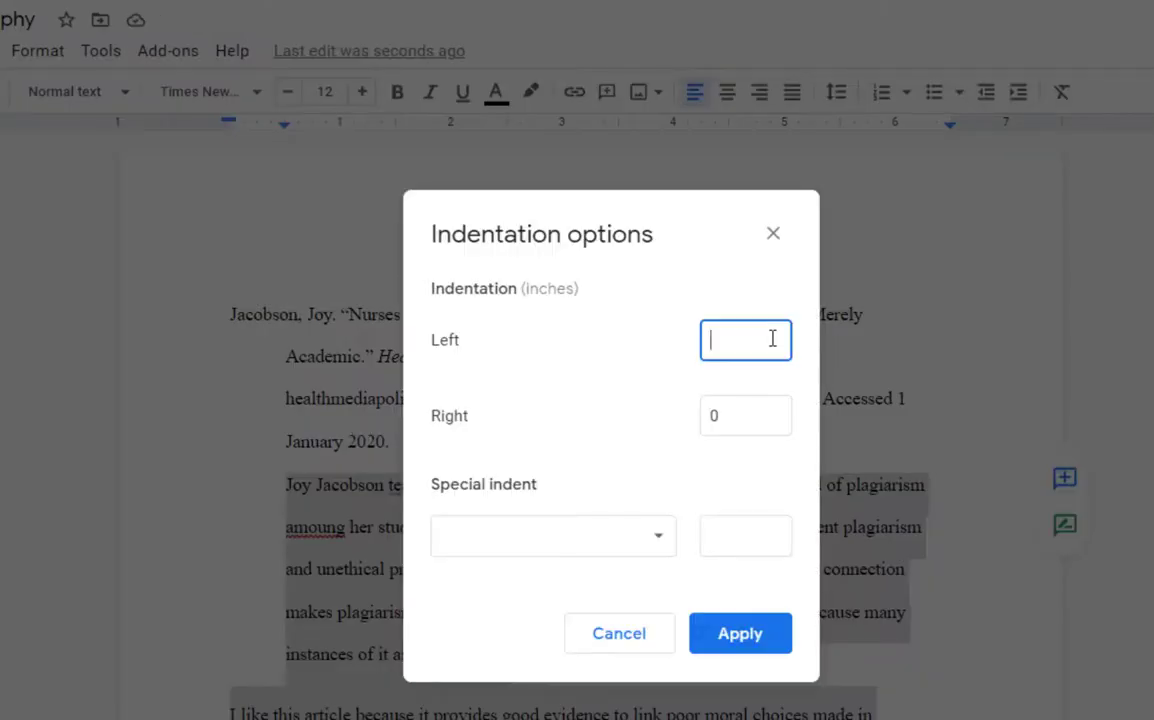
click(650, 537)
click(572, 552)
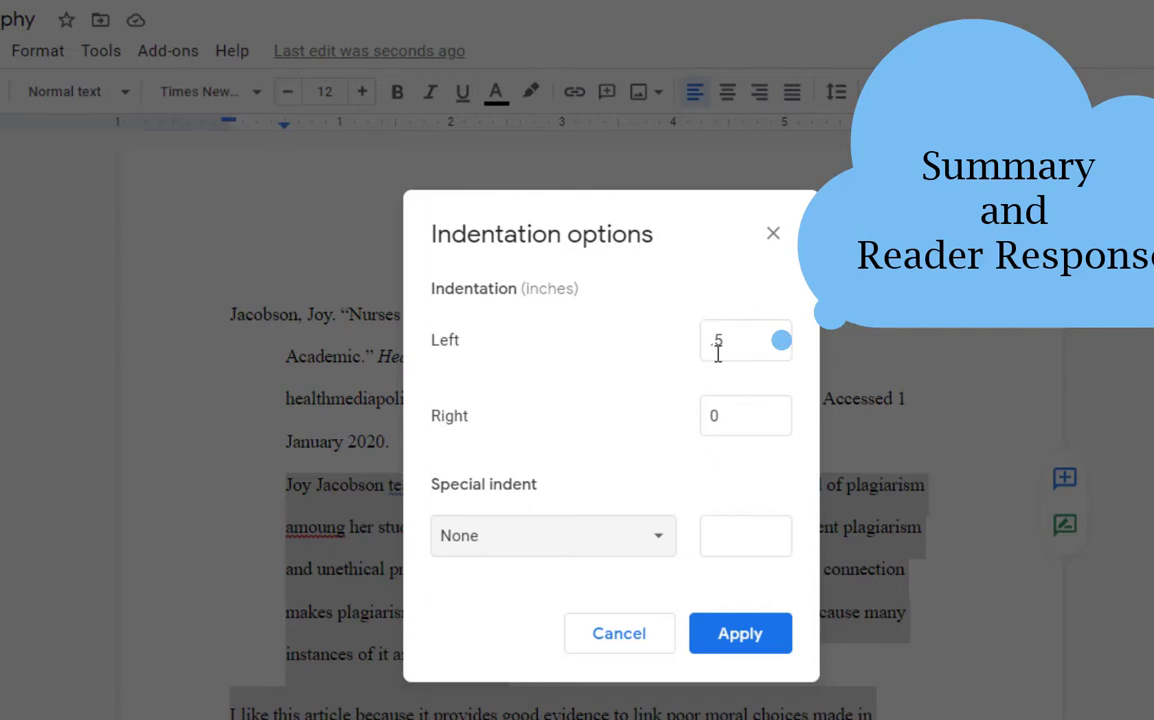
click(737, 645)
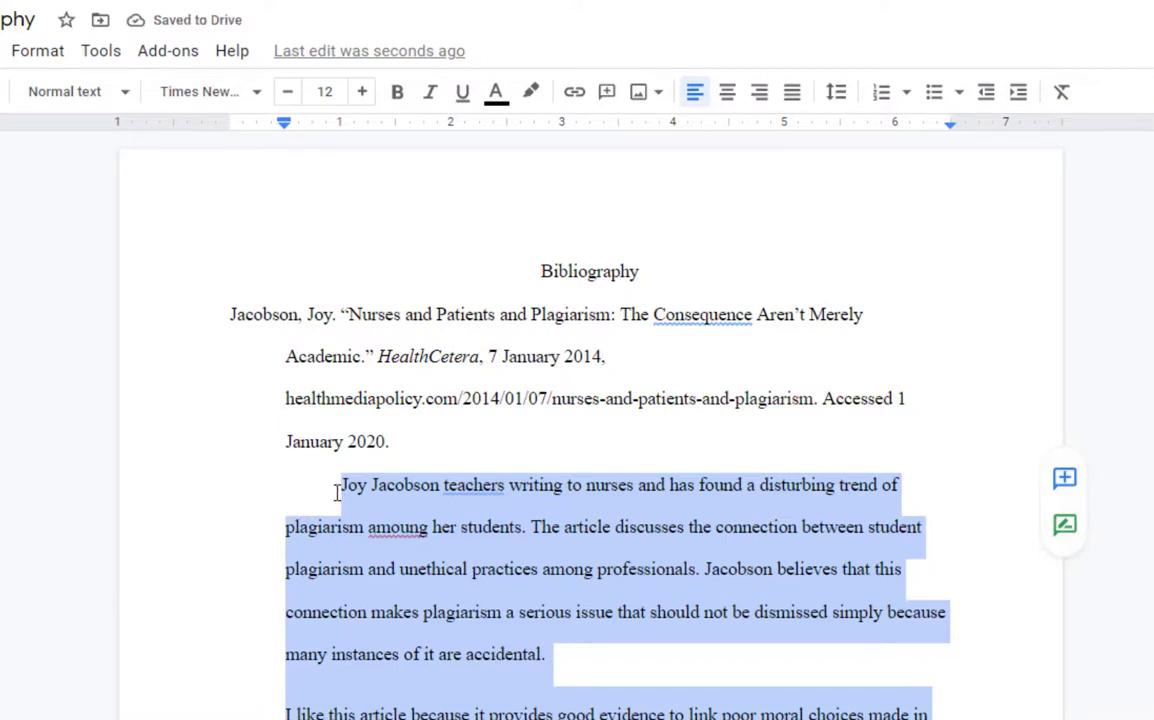
Step: Check the left, right and special indentation settings of the summary paragraph under the first entry
click(300, 479)
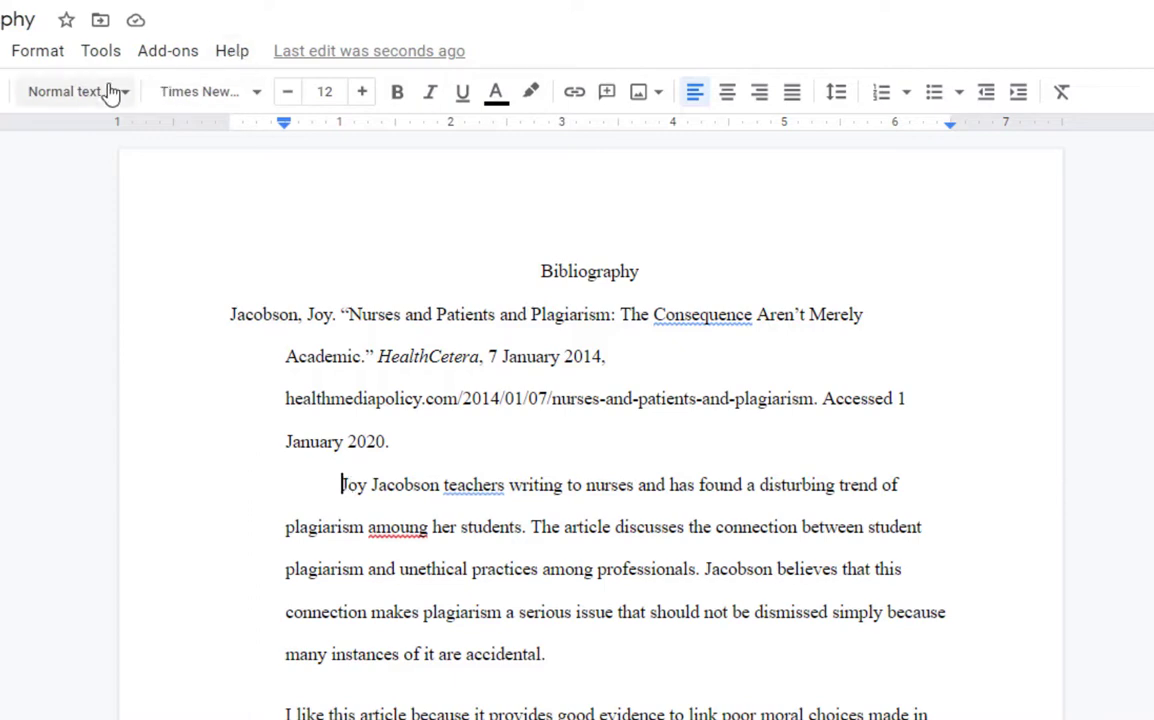
click(24, 56)
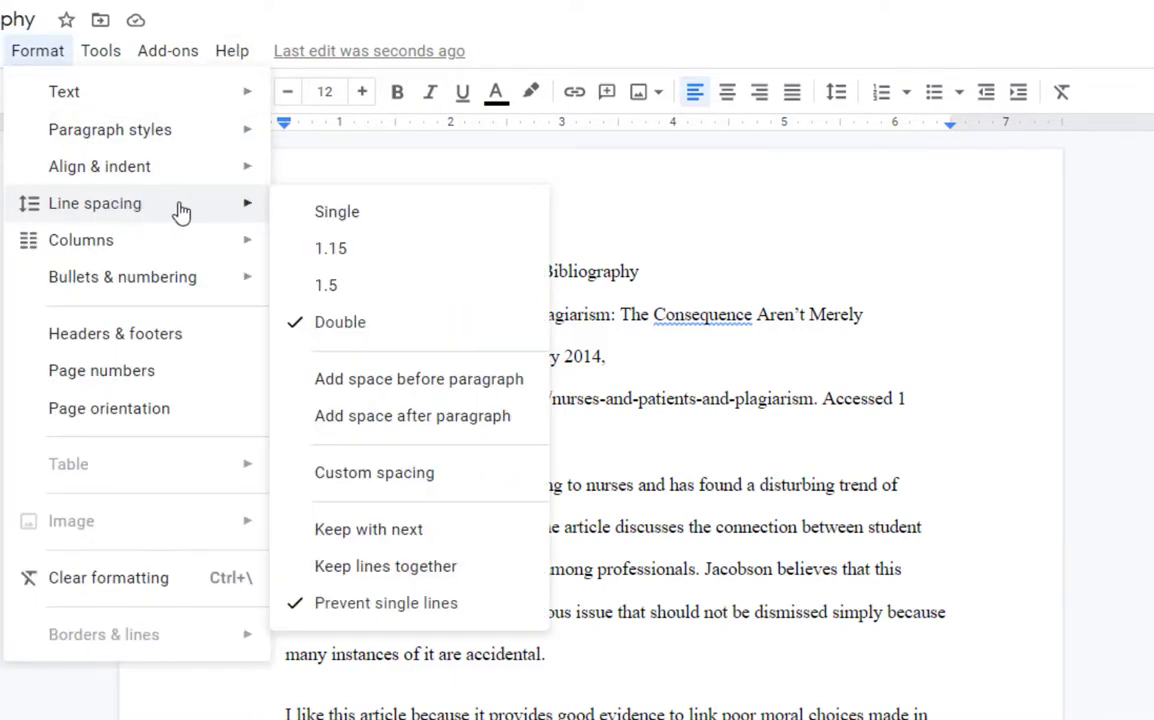
mouse_move(178, 177)
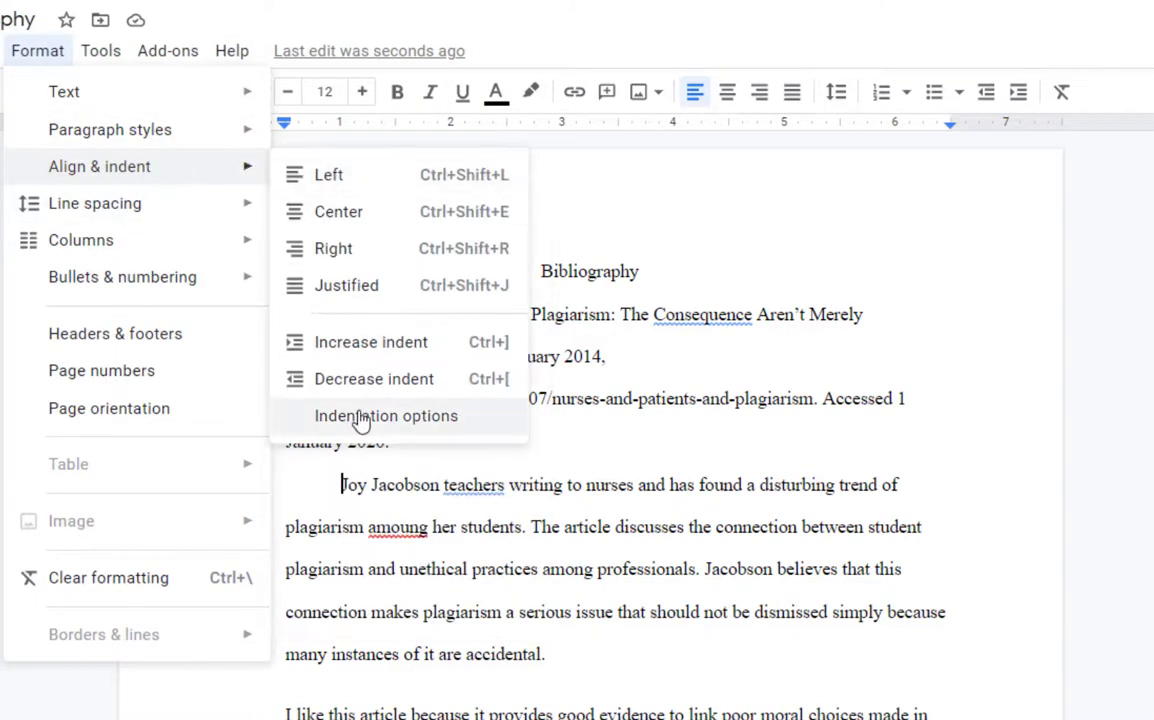
click(433, 418)
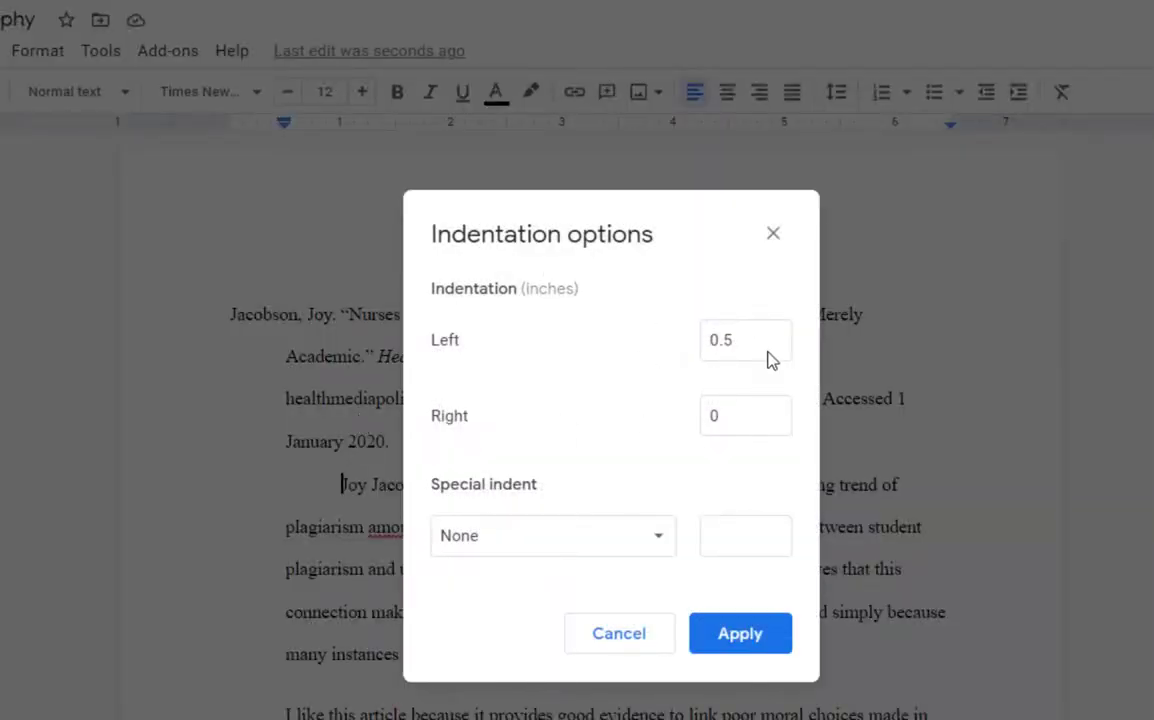
click(729, 647)
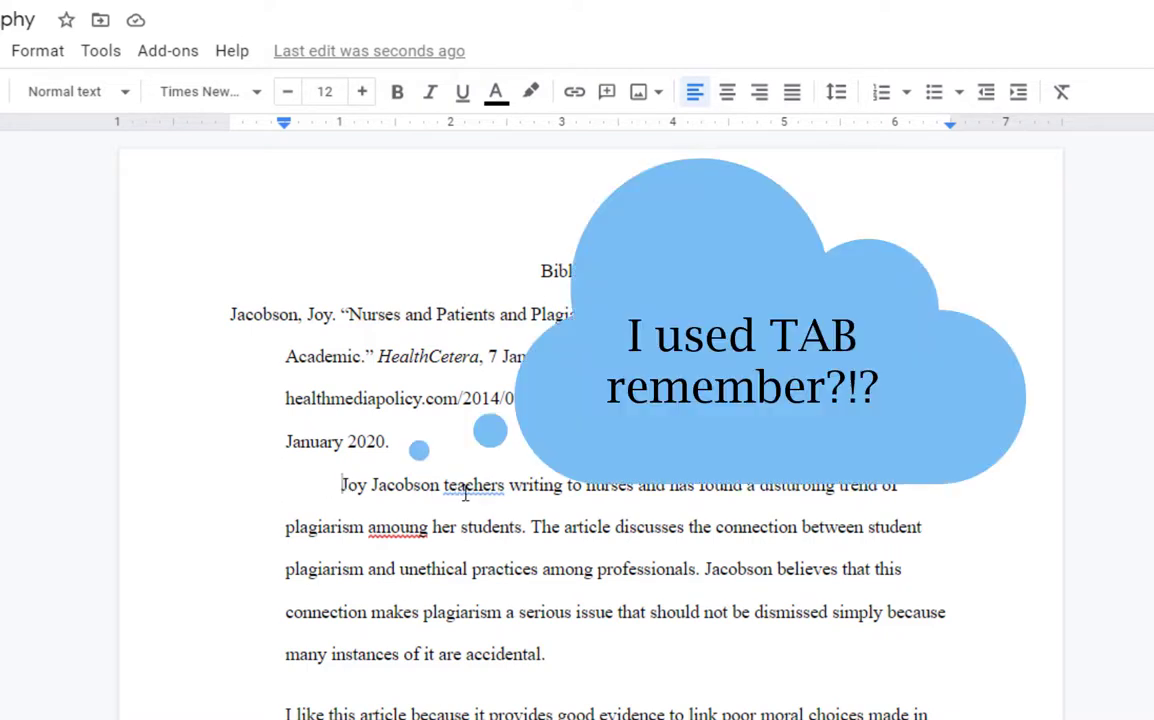
Step: Remove the extra tab before the first line of the summary paragraph under the HealthCetera entry
key(BackSpace)
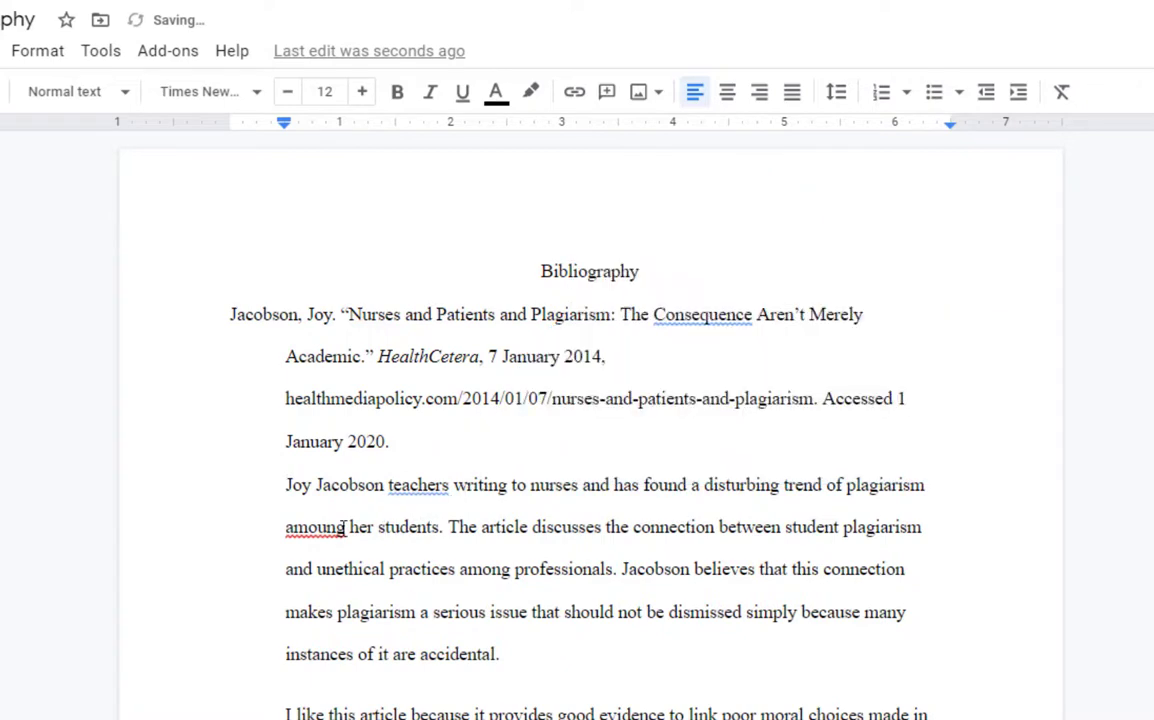
click(445, 431)
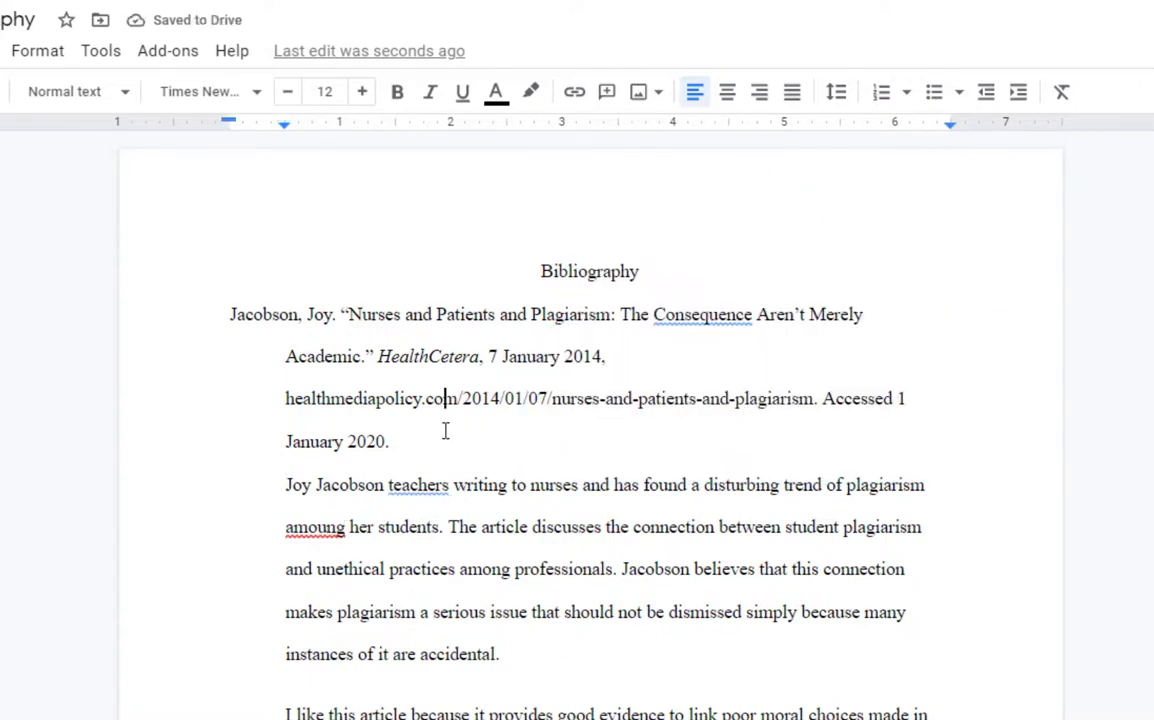
click(309, 541)
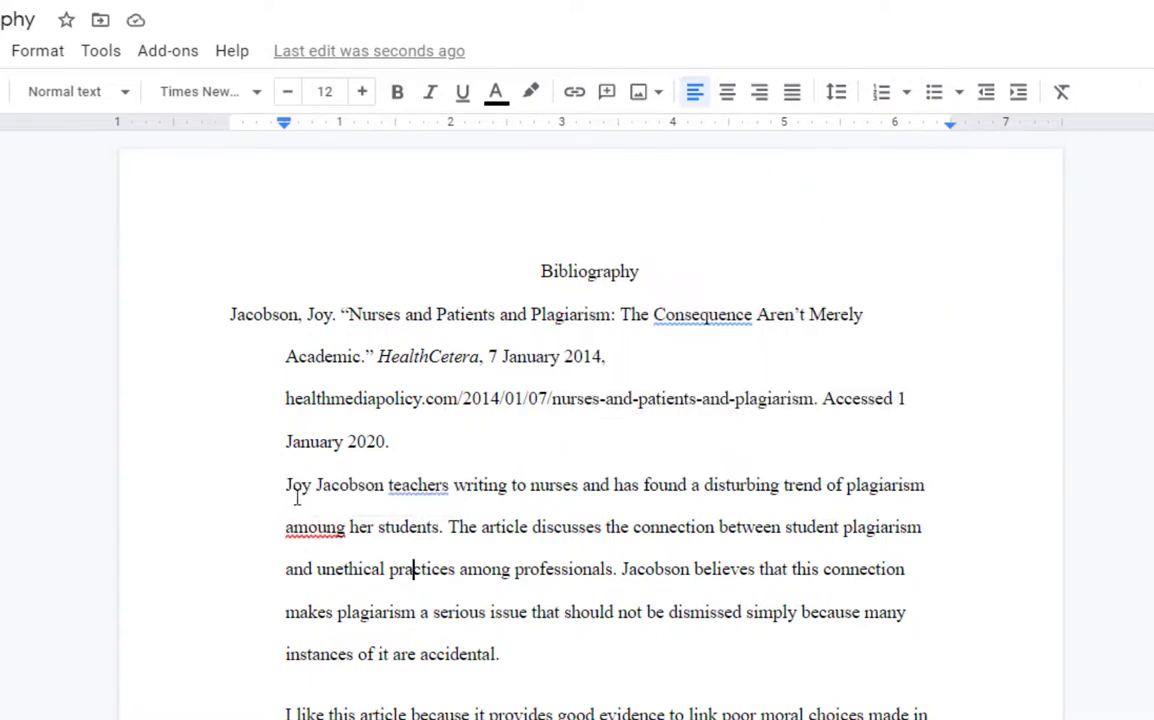
Step: Set custom spacing for the HealthCetera summary and response paragraphs to line spacing 2, with 0 pt before and after
click(282, 485)
drag(279, 485, 700, 716)
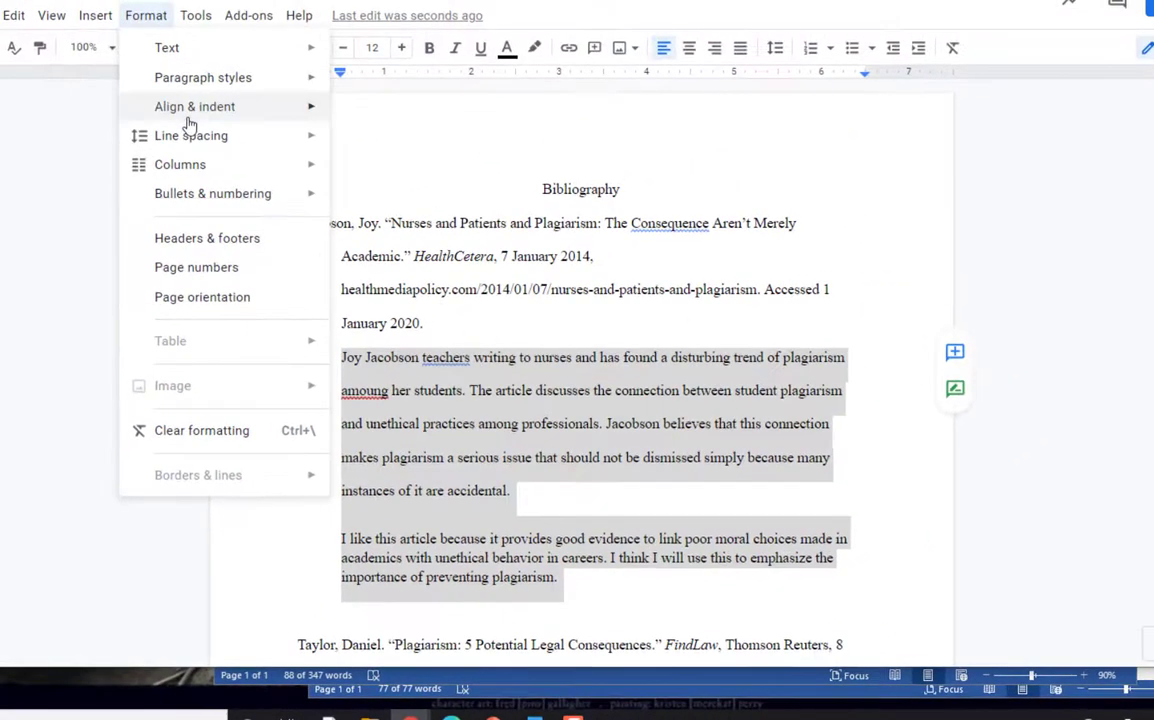
mouse_move(197, 143)
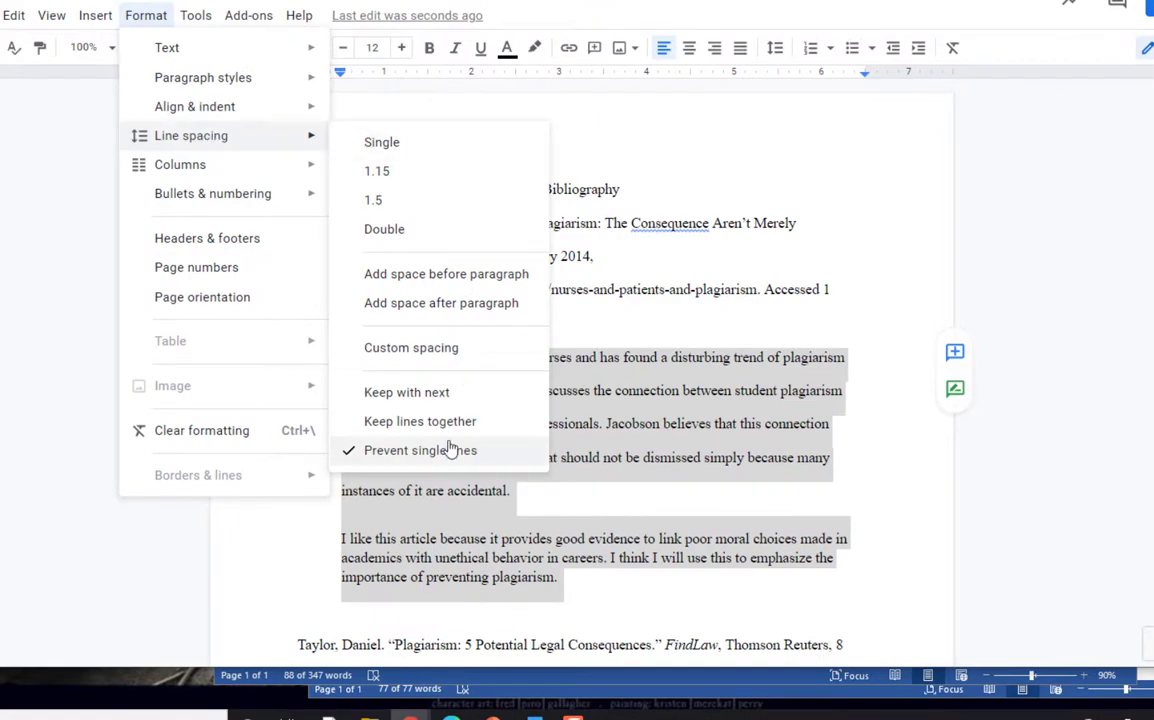
click(425, 345)
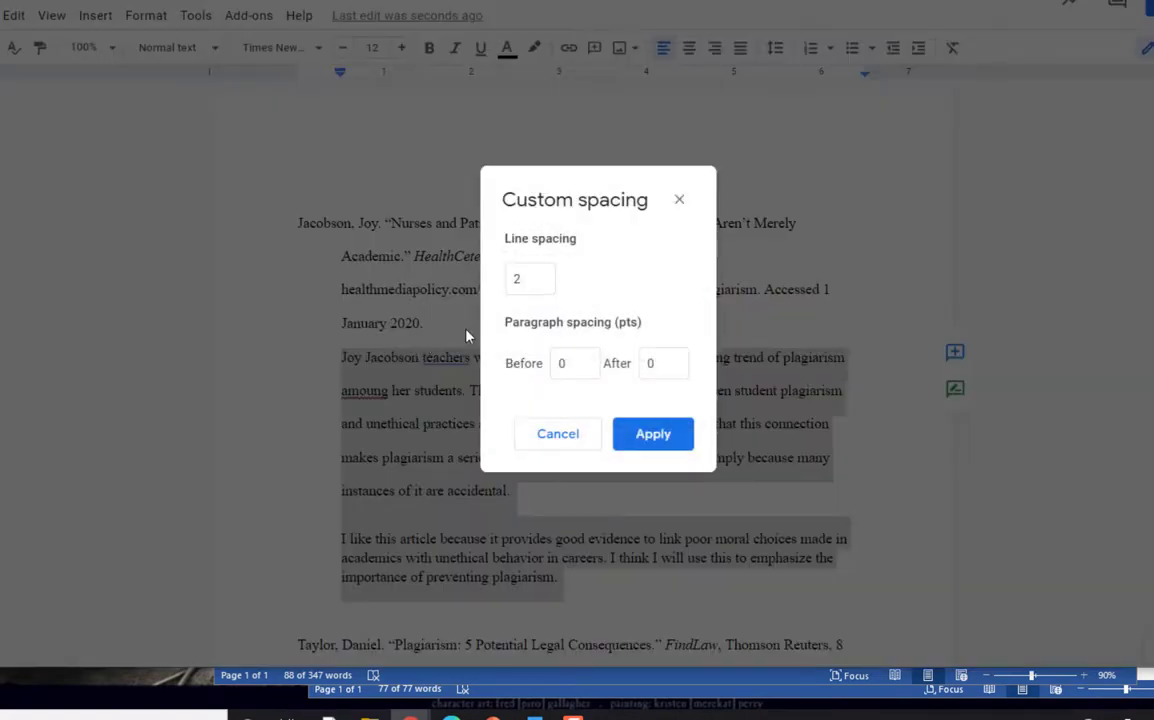
click(543, 293)
click(555, 366)
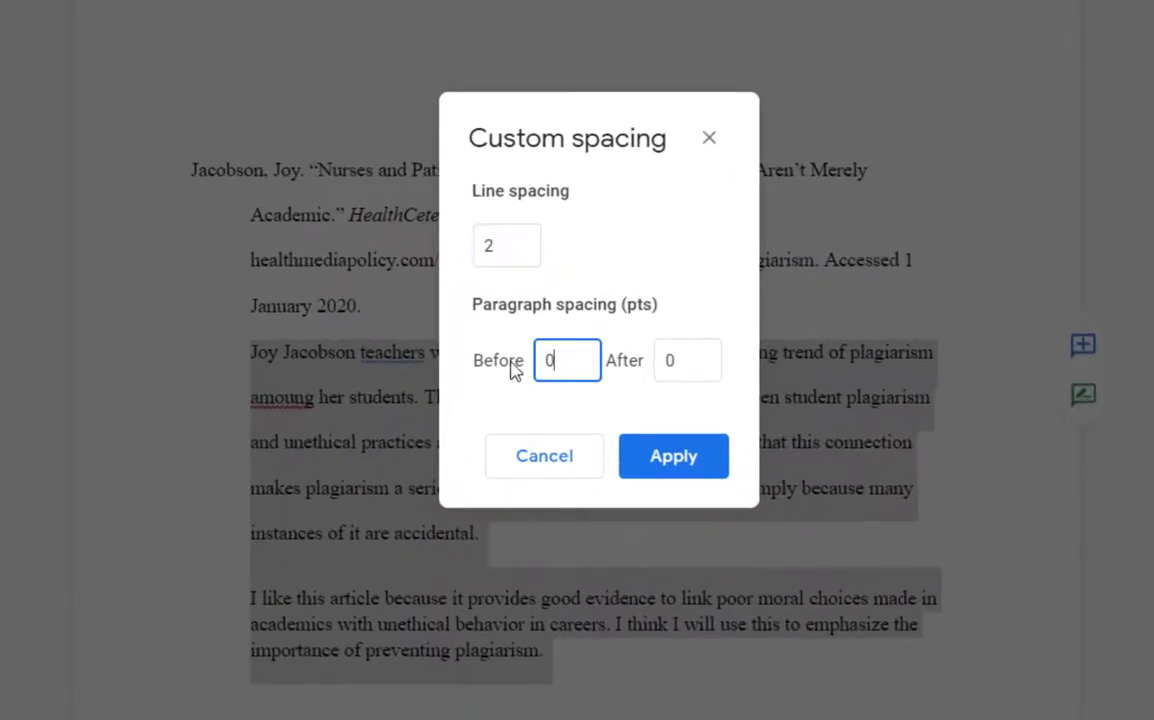
click(670, 360)
click(665, 468)
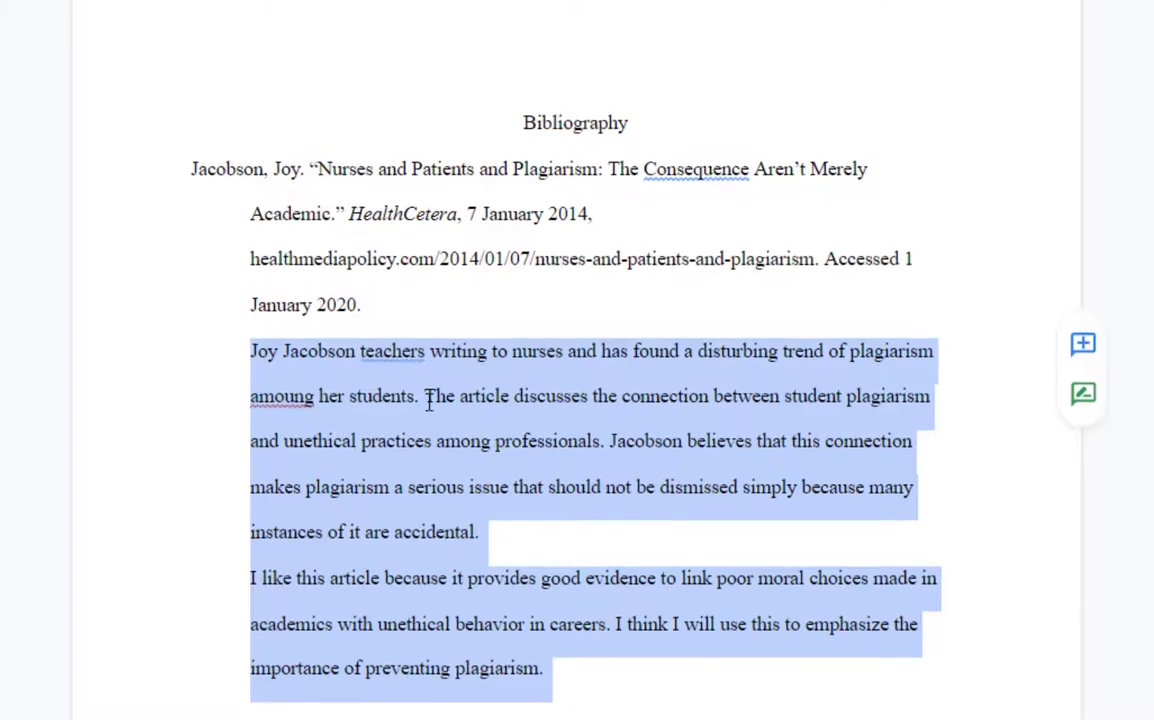
Step: Delete the blank line between the HealthCetera response paragraph and the FindLaw entry, and review the finished first annotation
scroll(239, 393, down, 3)
click(295, 381)
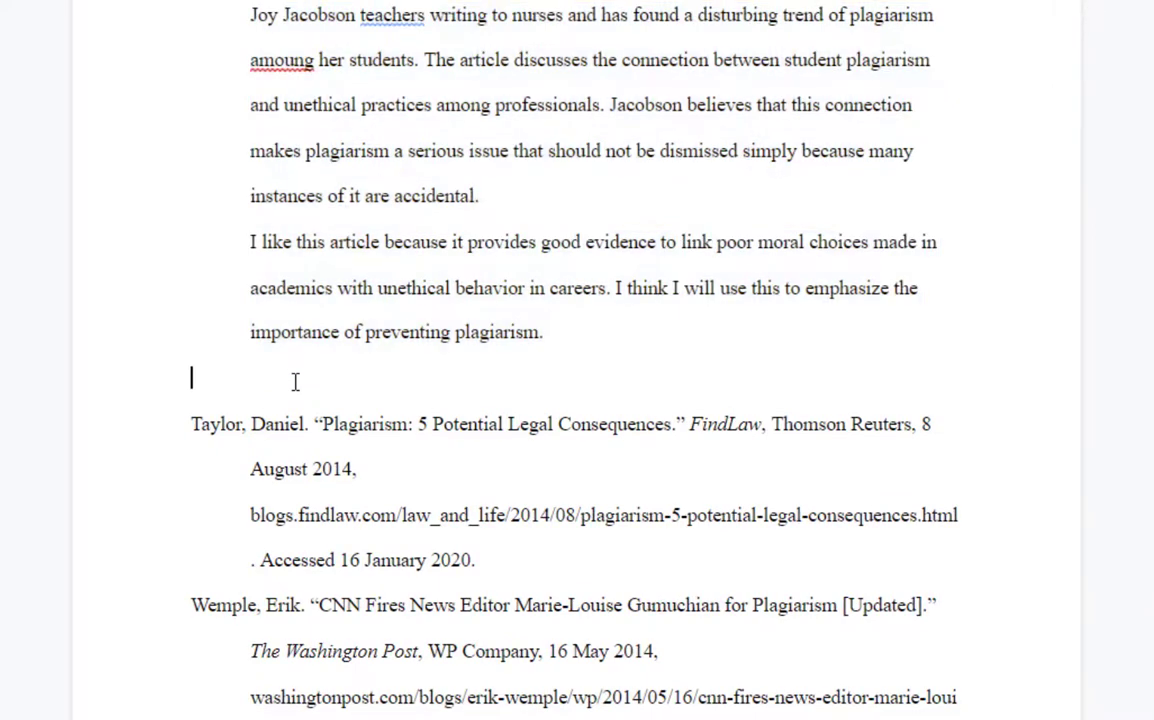
key(BackSpace)
key(BackSpace)
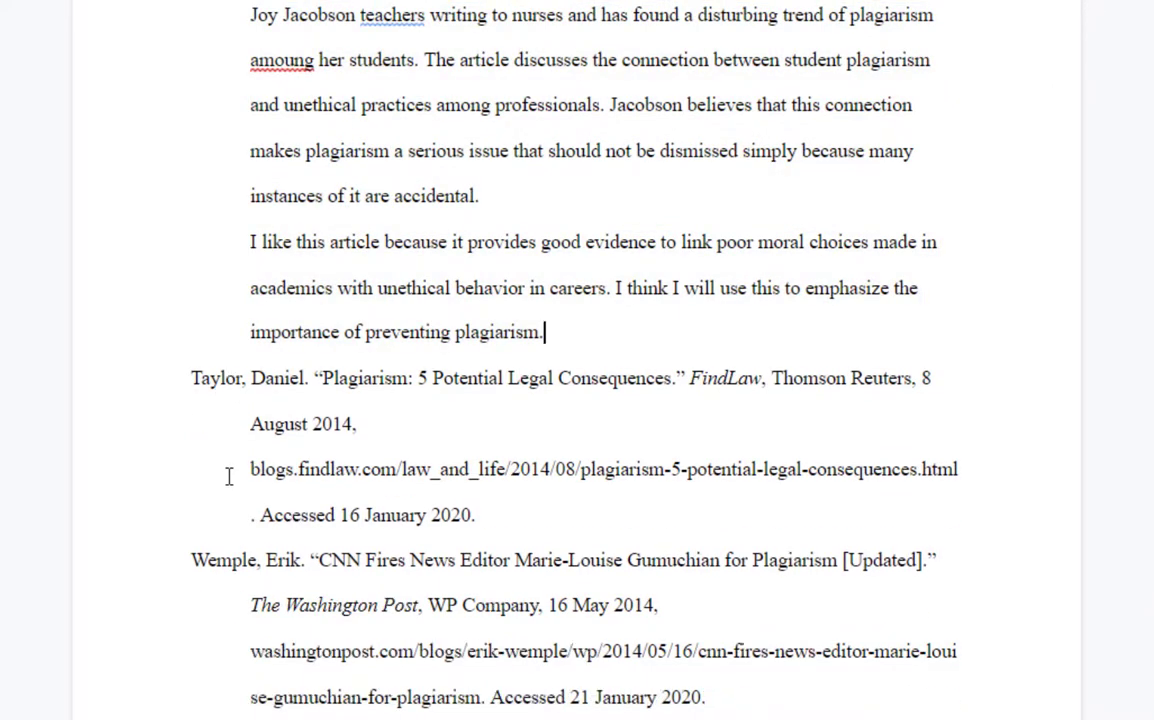
scroll(476, 283, up, 3)
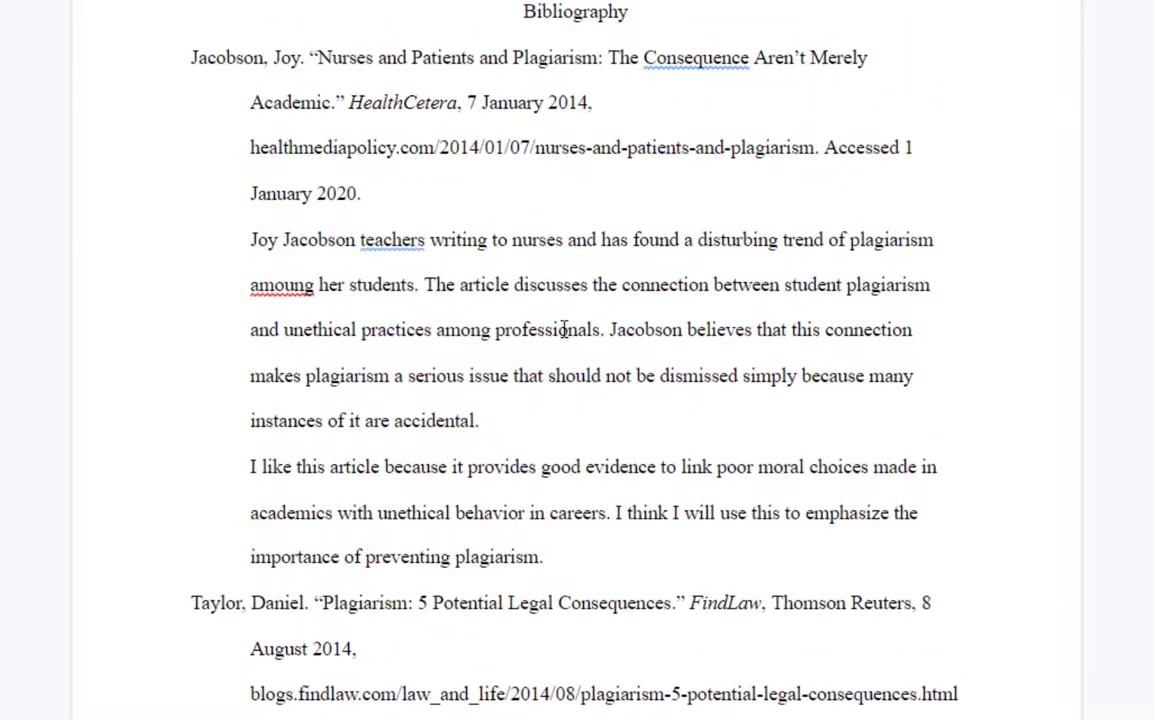
scroll(587, 370, down, 1)
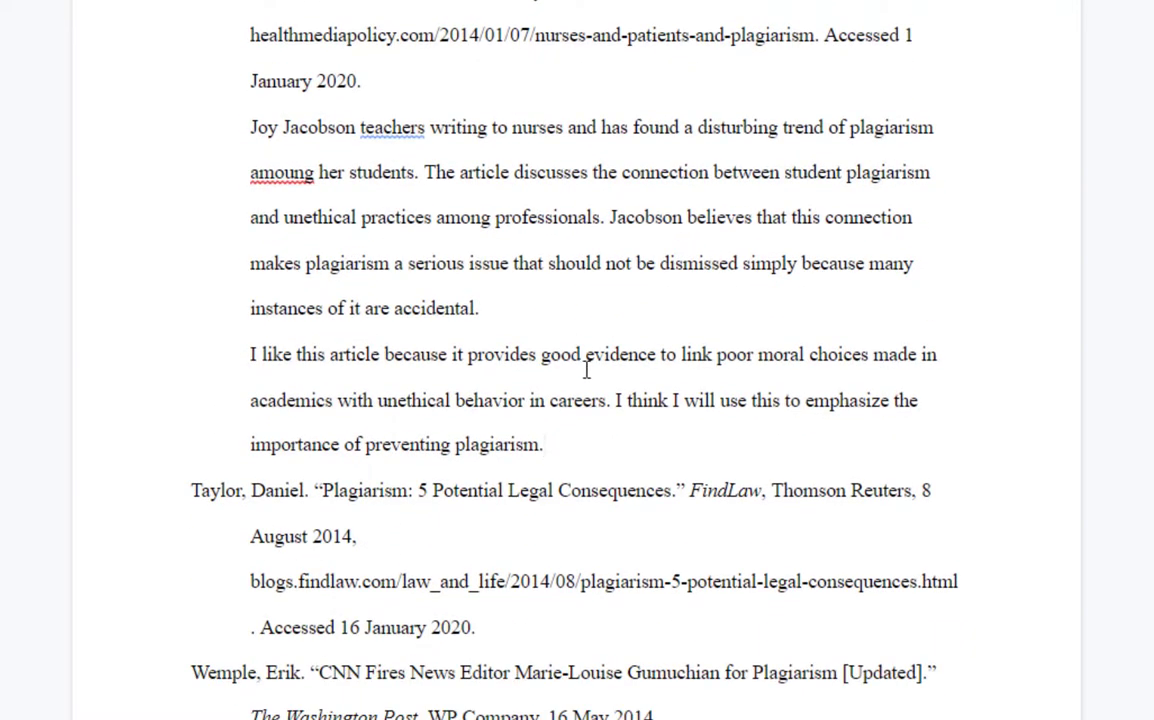
scroll(587, 370, up, 1)
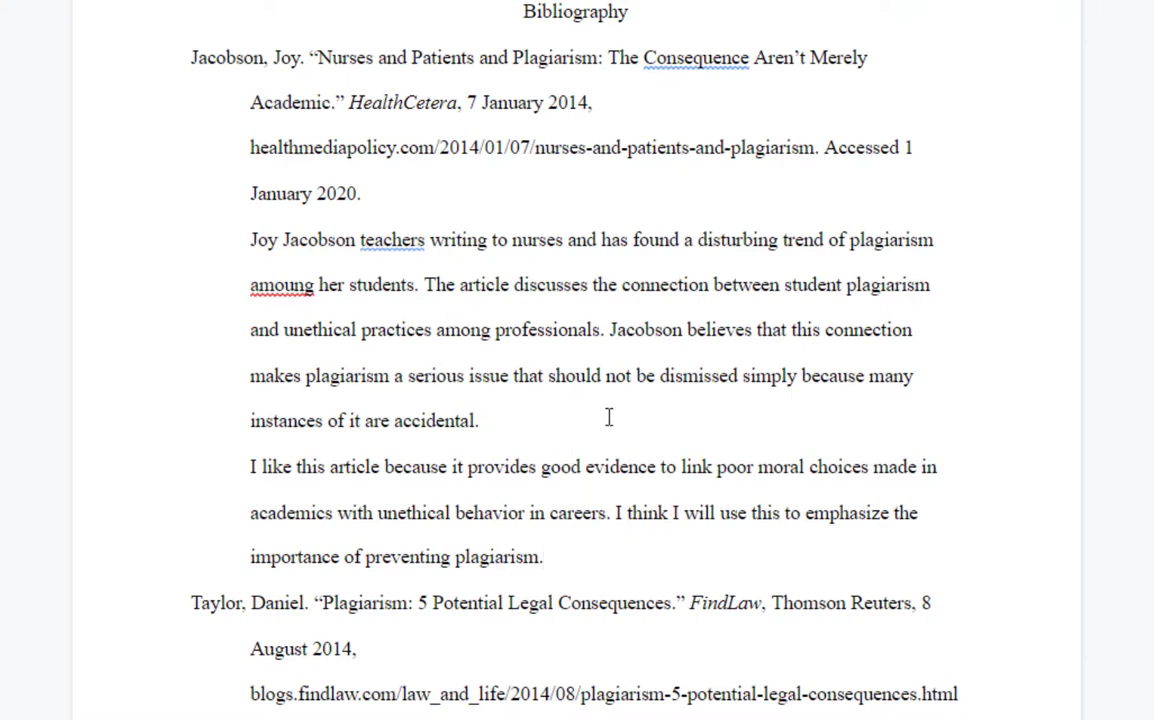
Step: Try out a line reading "Typing my summary!" under the FindLaw entry and remove it again
scroll(543, 301, down, 3)
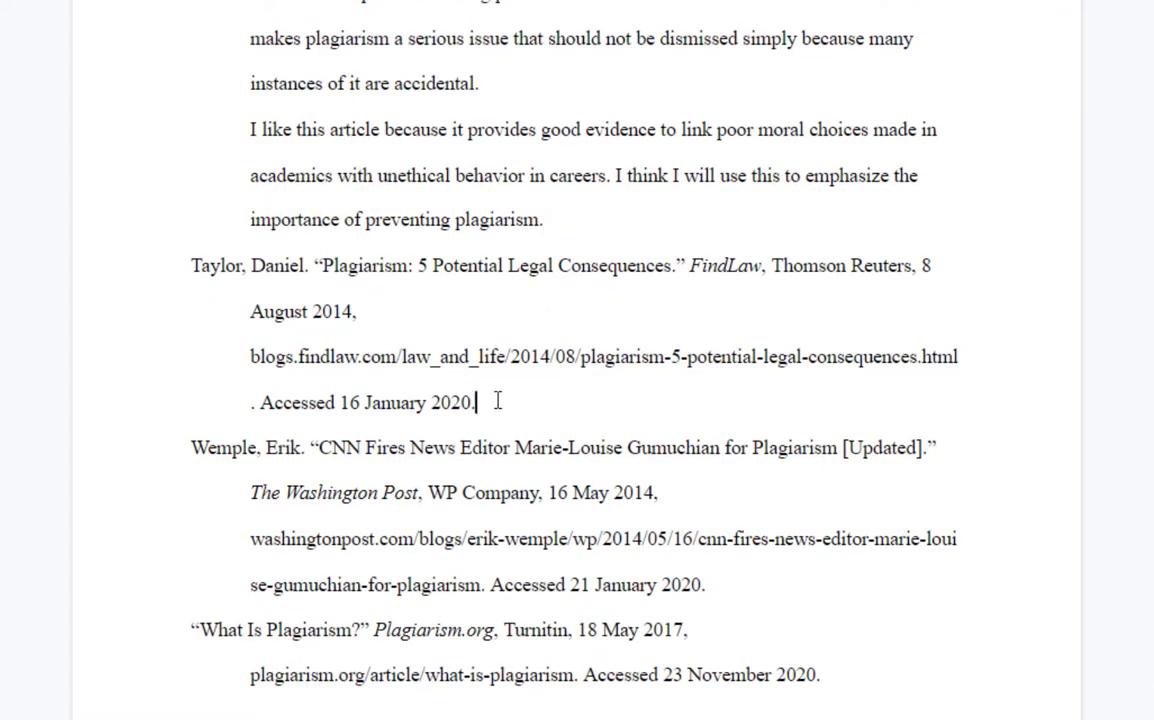
click(497, 401)
key(Return)
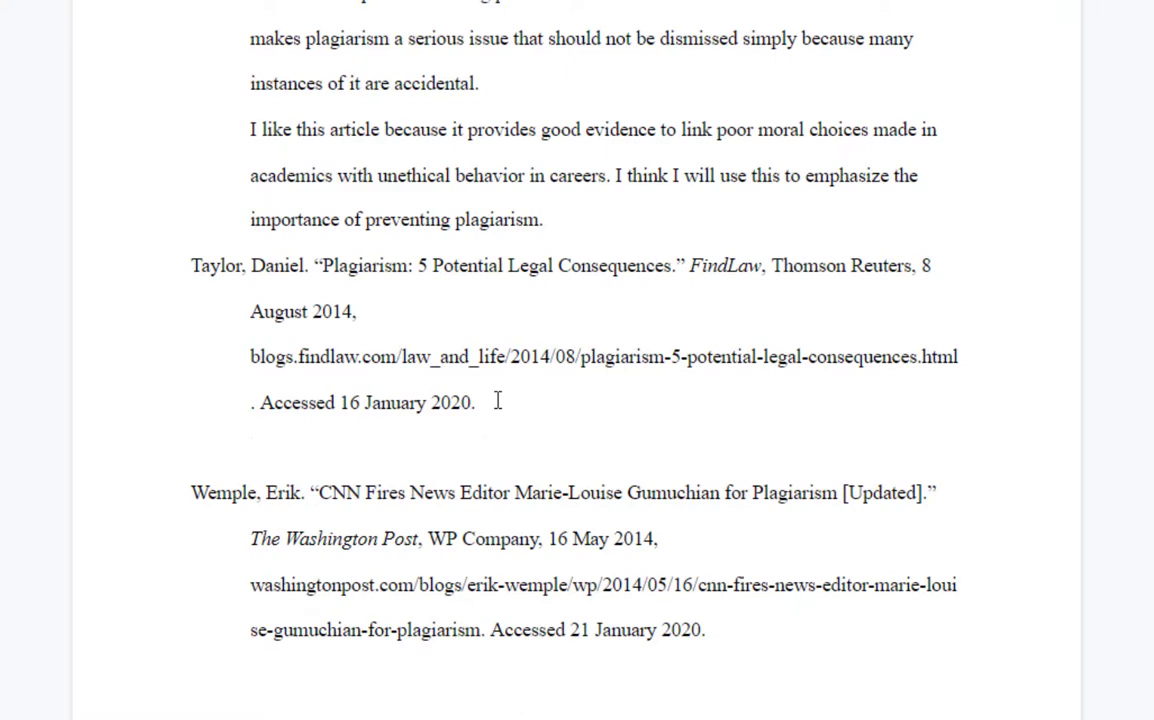
text(Typing my )
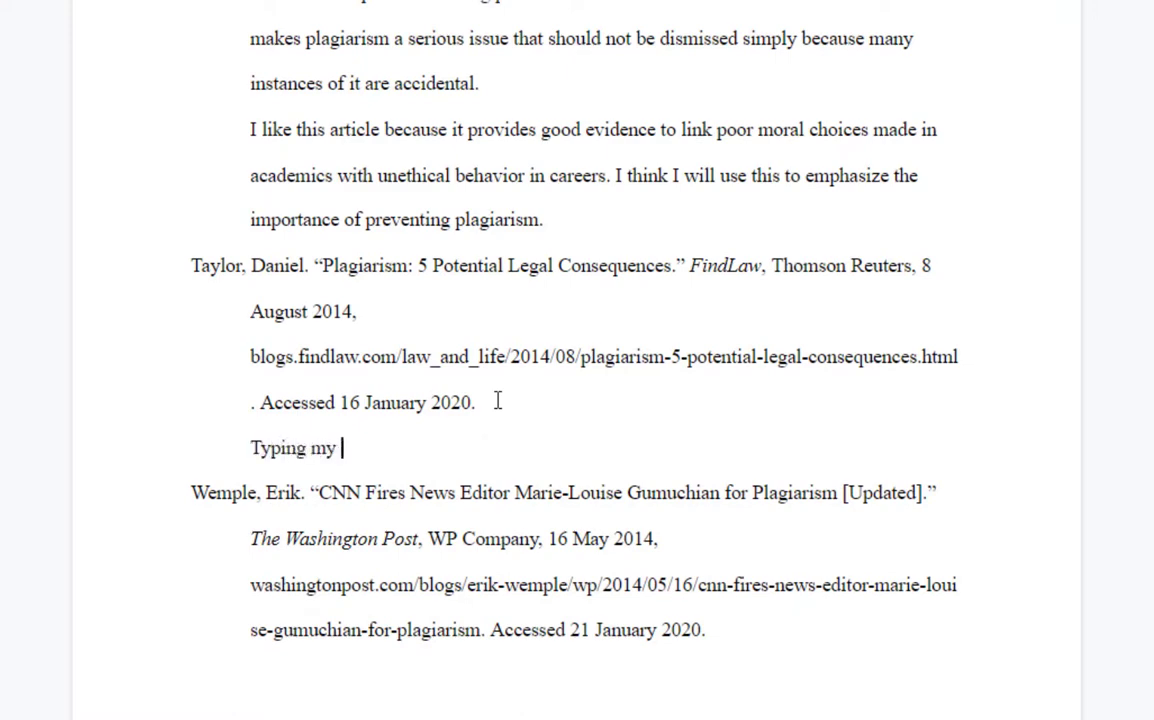
text(summary!)
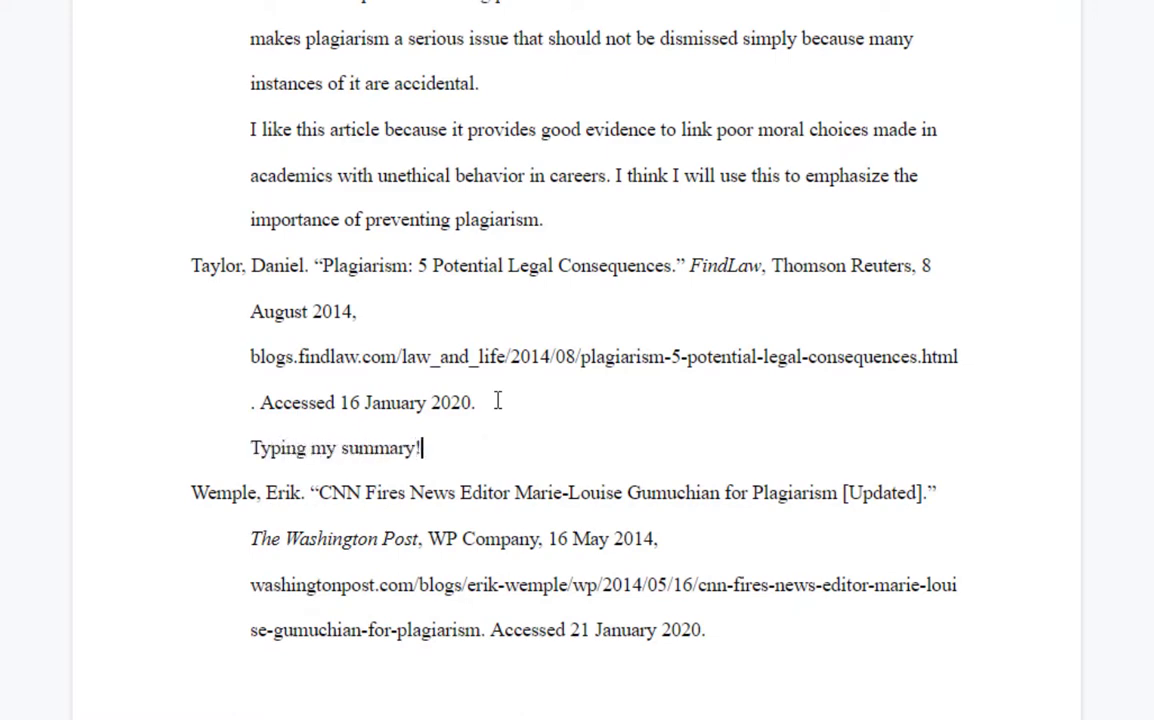
drag(421, 449, 255, 452)
key(BackSpace)
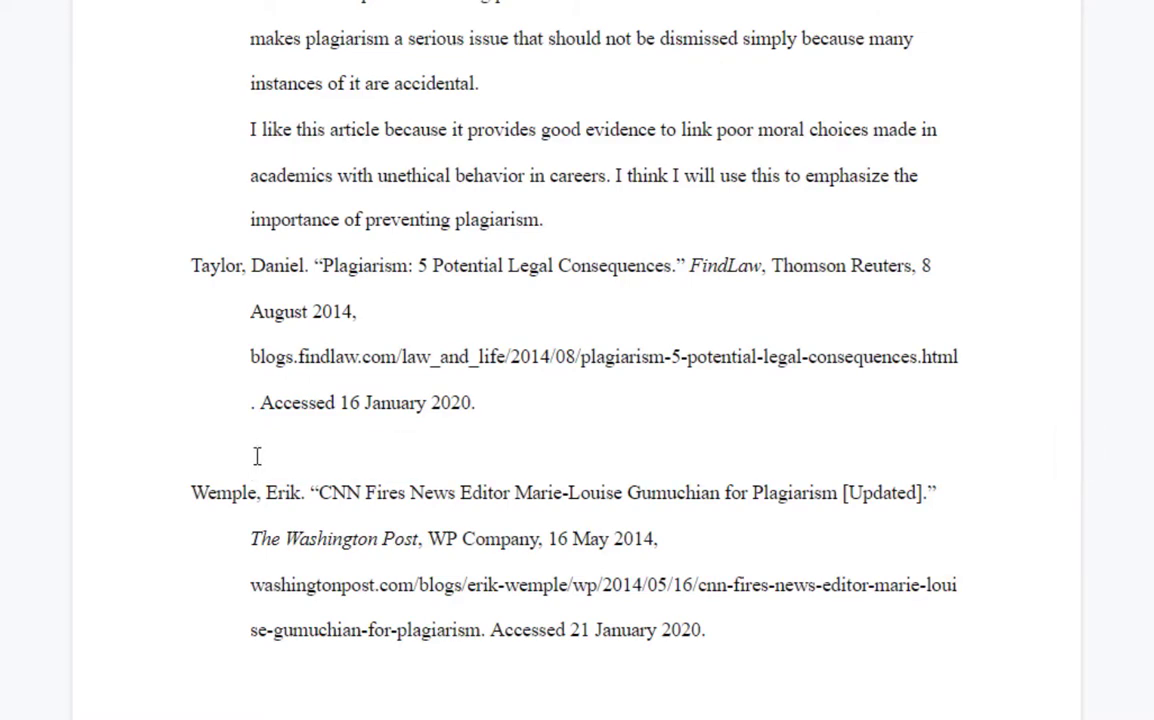
key(BackSpace)
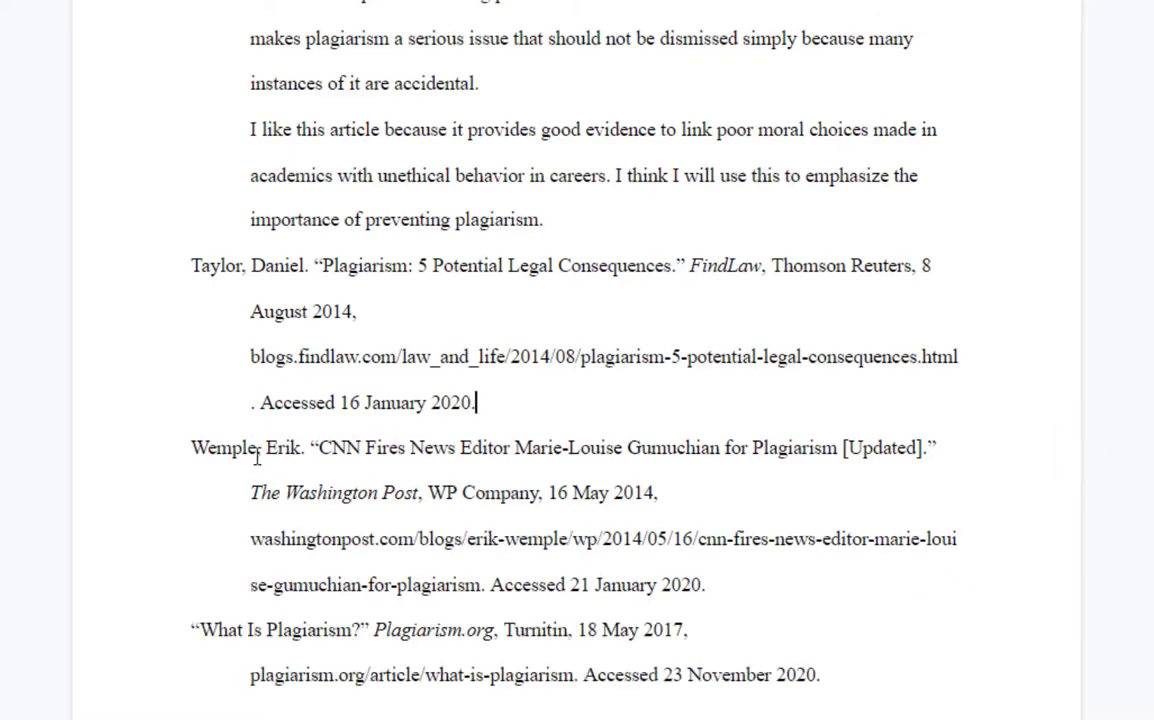
mouse_move(509, 719)
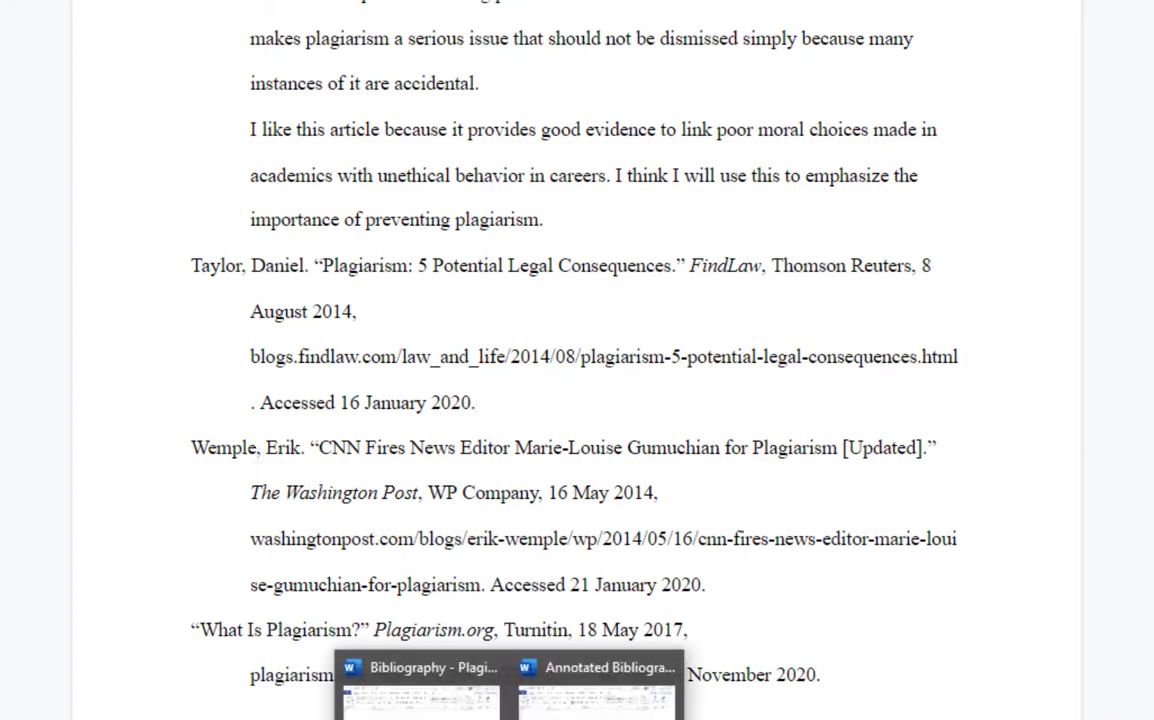
click(421, 695)
key(ctrl+a)
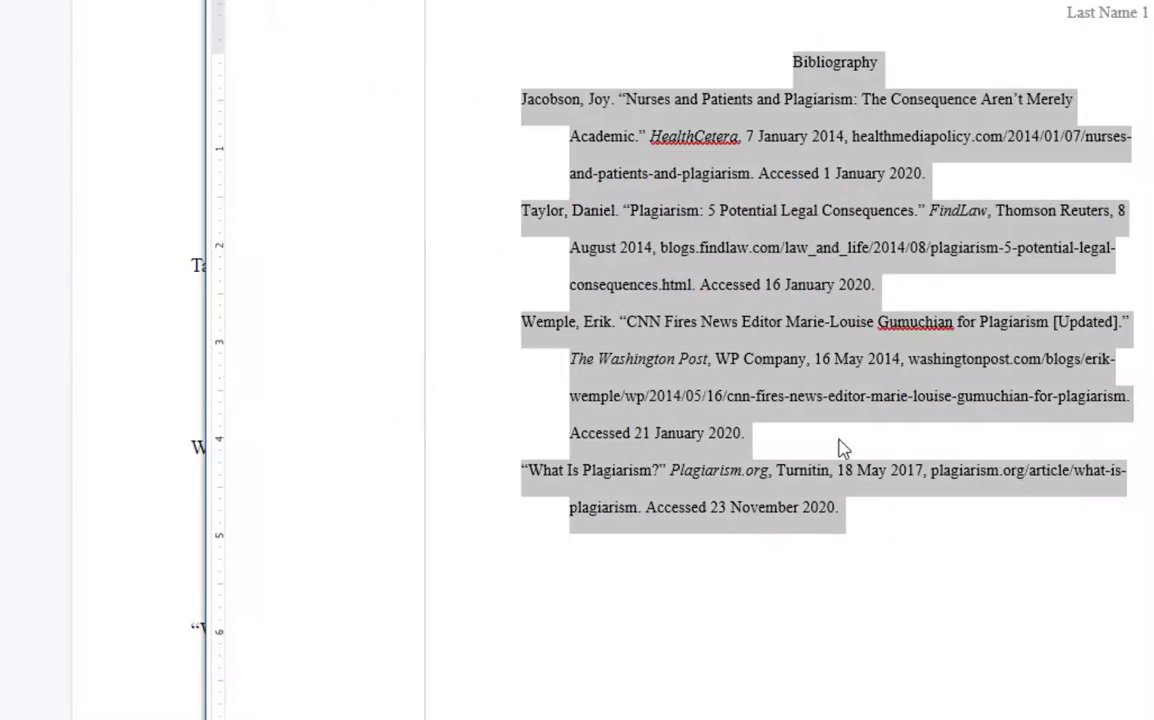
click(1150, 2)
Step: Copy the second source's summary and response from the annotated Word draft and paste them without formatting on a new line under the FindLaw entry
mouse_move(509, 719)
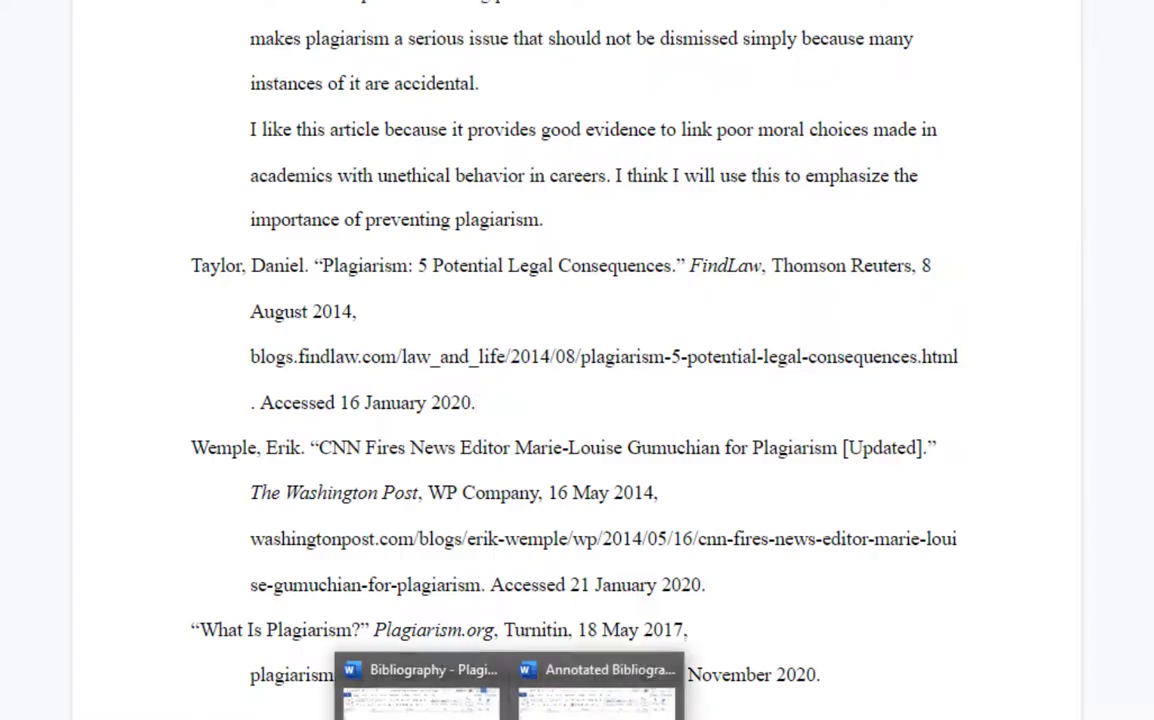
click(610, 695)
scroll(399, 425, down, 2)
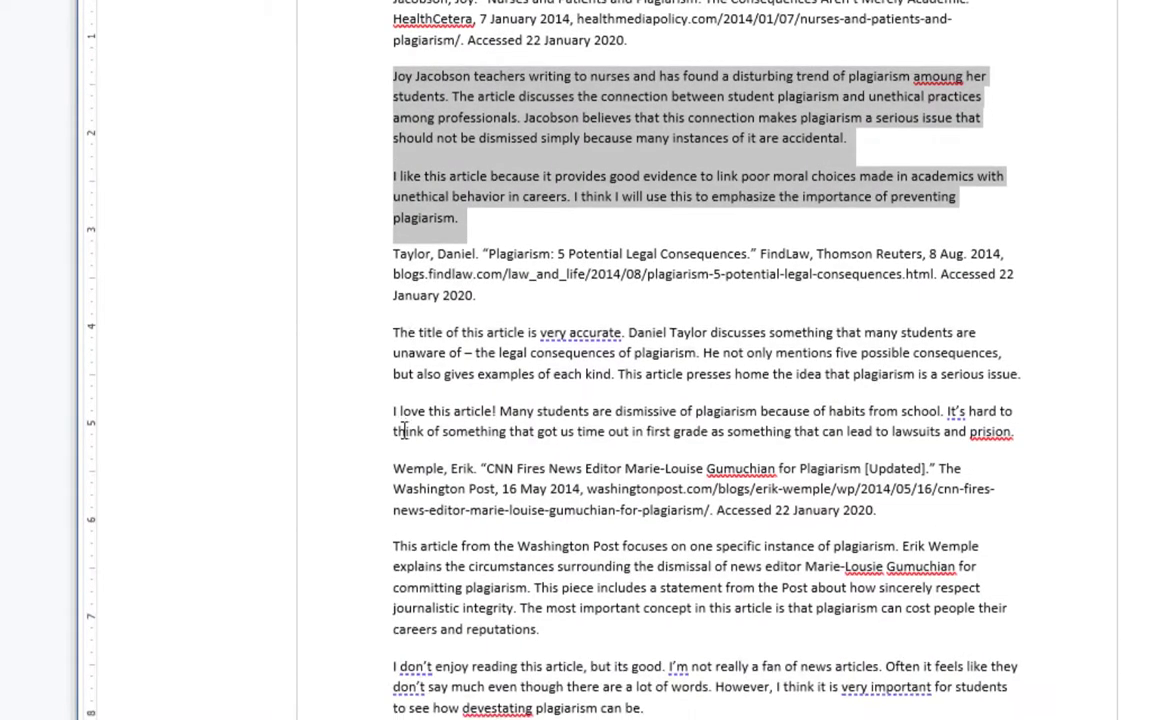
drag(389, 322, 1017, 417)
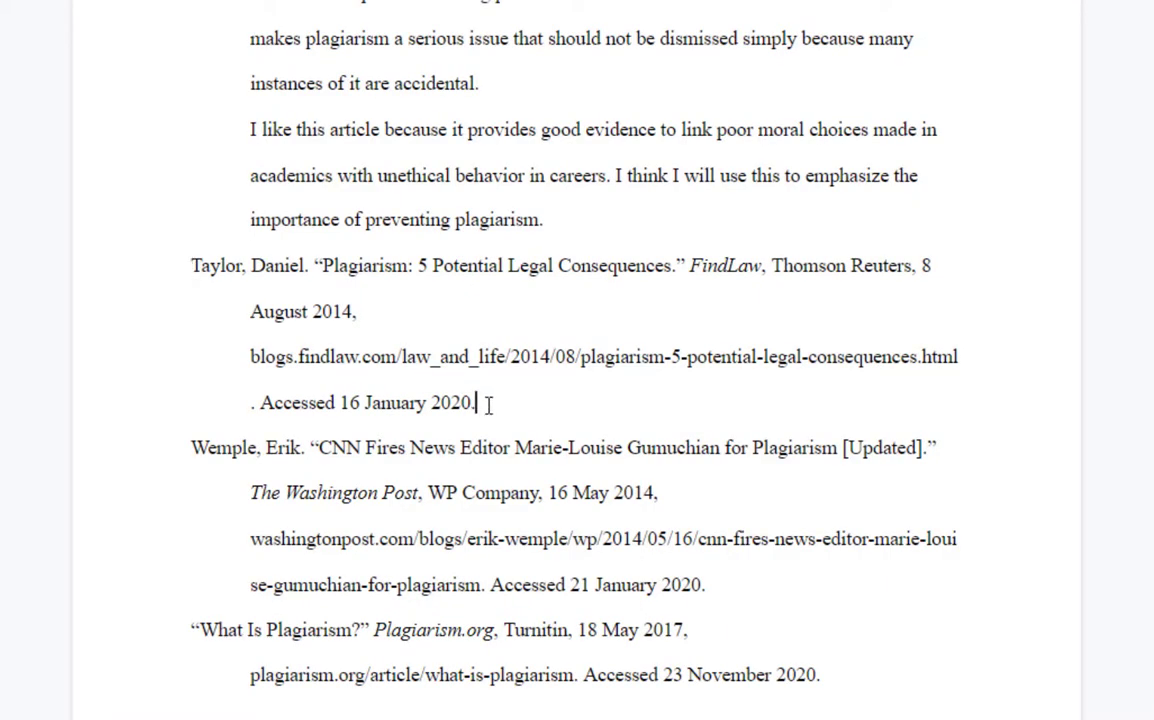
key(Return)
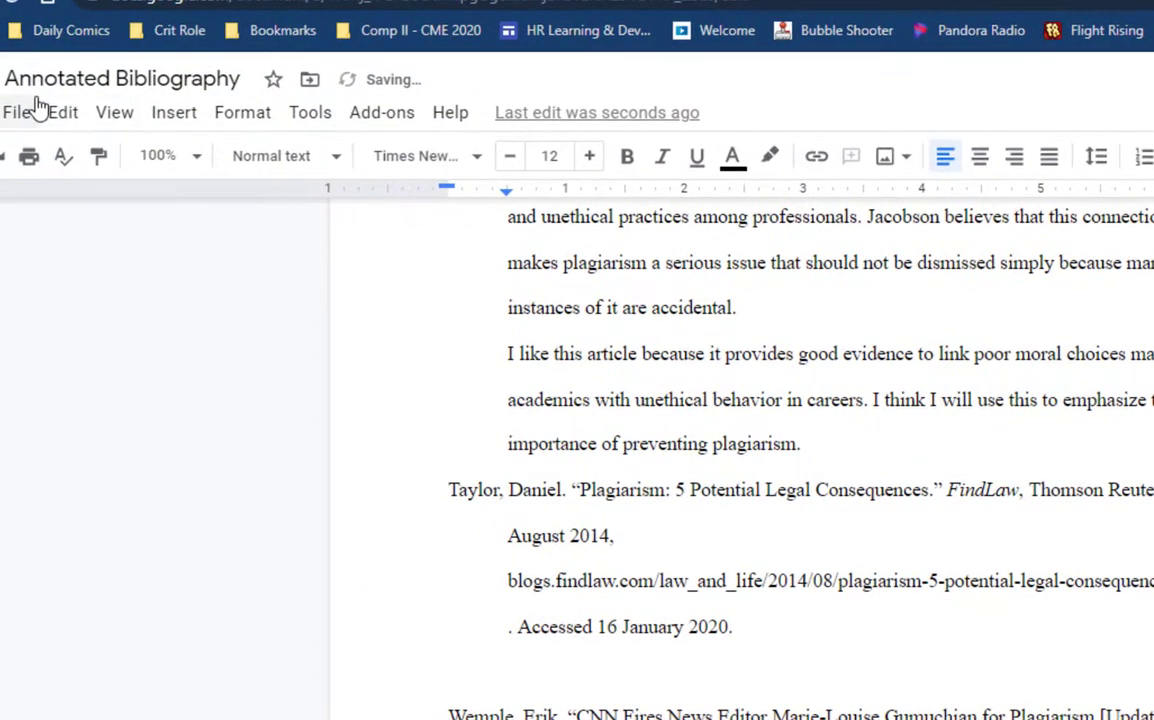
click(57, 113)
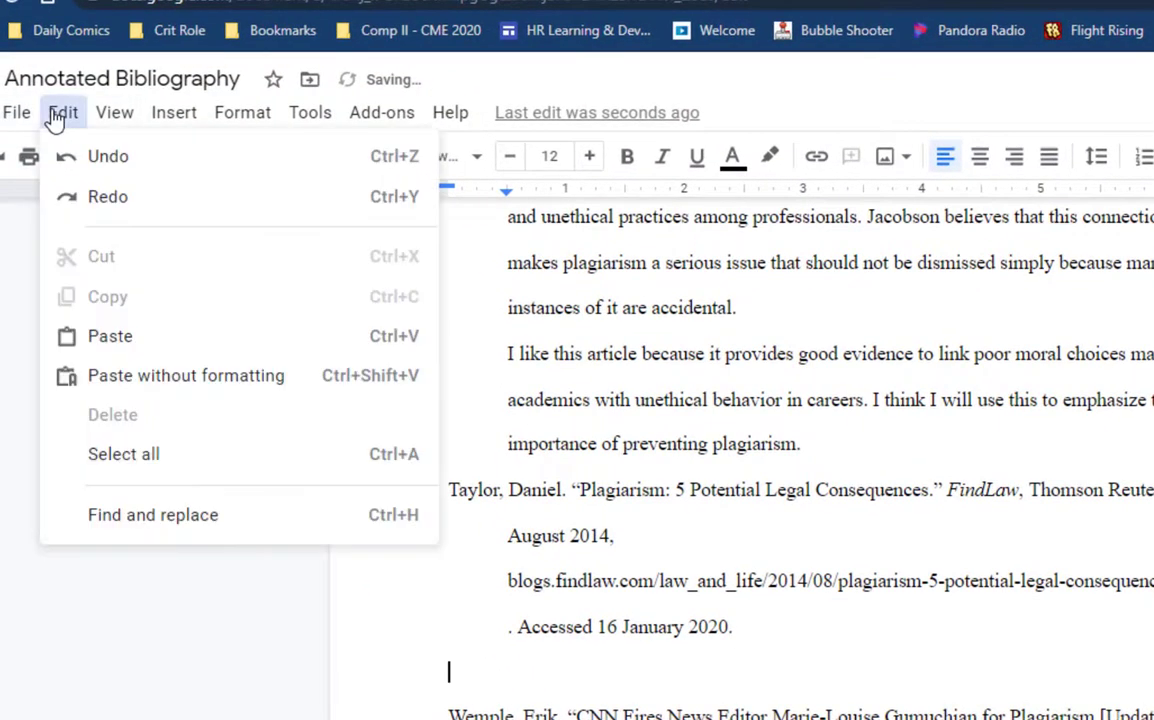
click(163, 377)
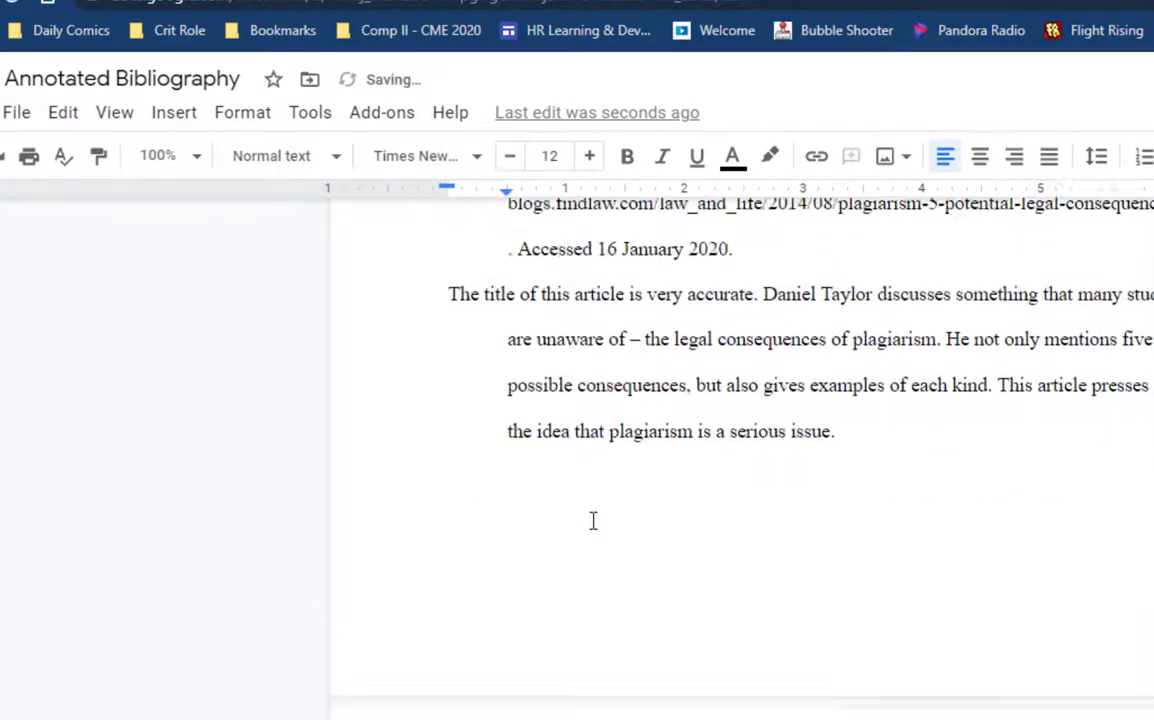
Step: Set the pasted paragraphs under the FindLaw entry to a 0.5 inch left indentation with special indent None
scroll(563, 564, down, 3)
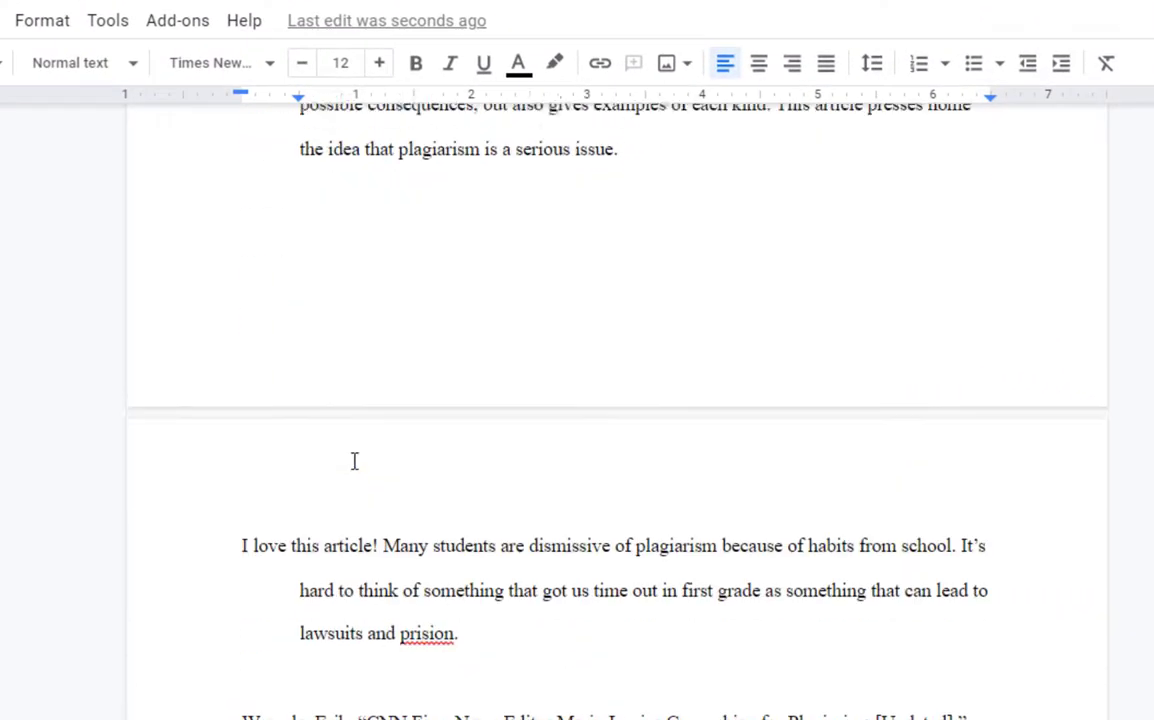
scroll(354, 461, up, 2)
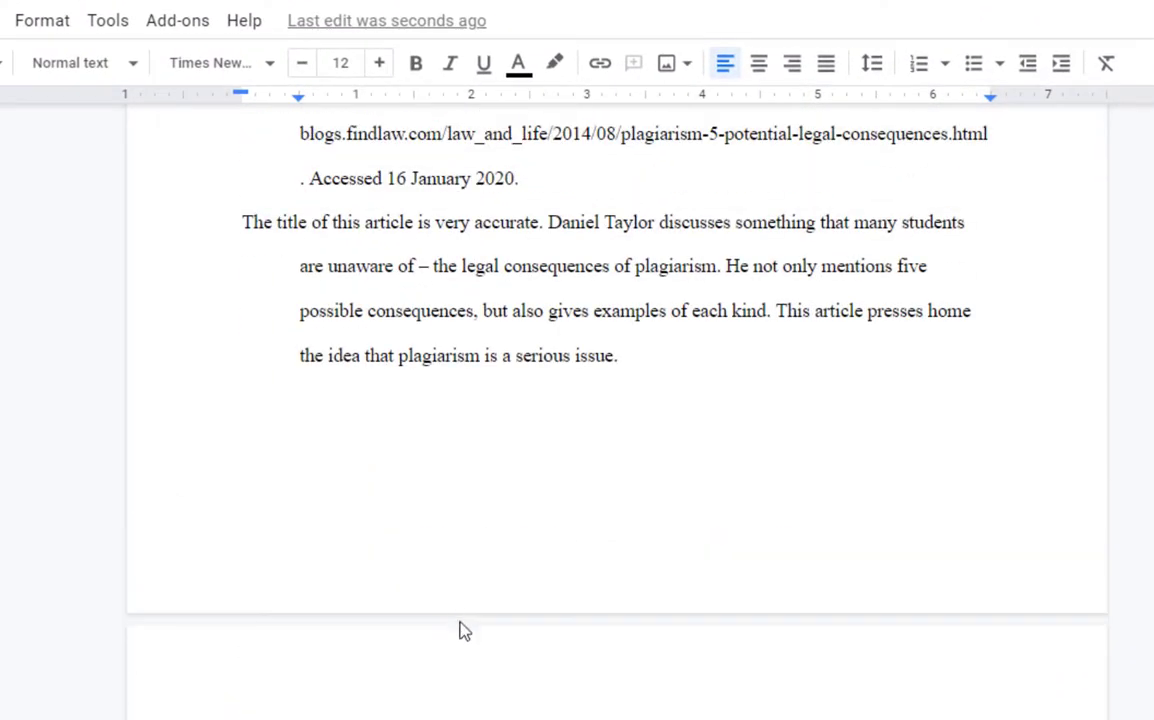
drag(240, 222, 480, 300)
scroll(407, 487, up, 4)
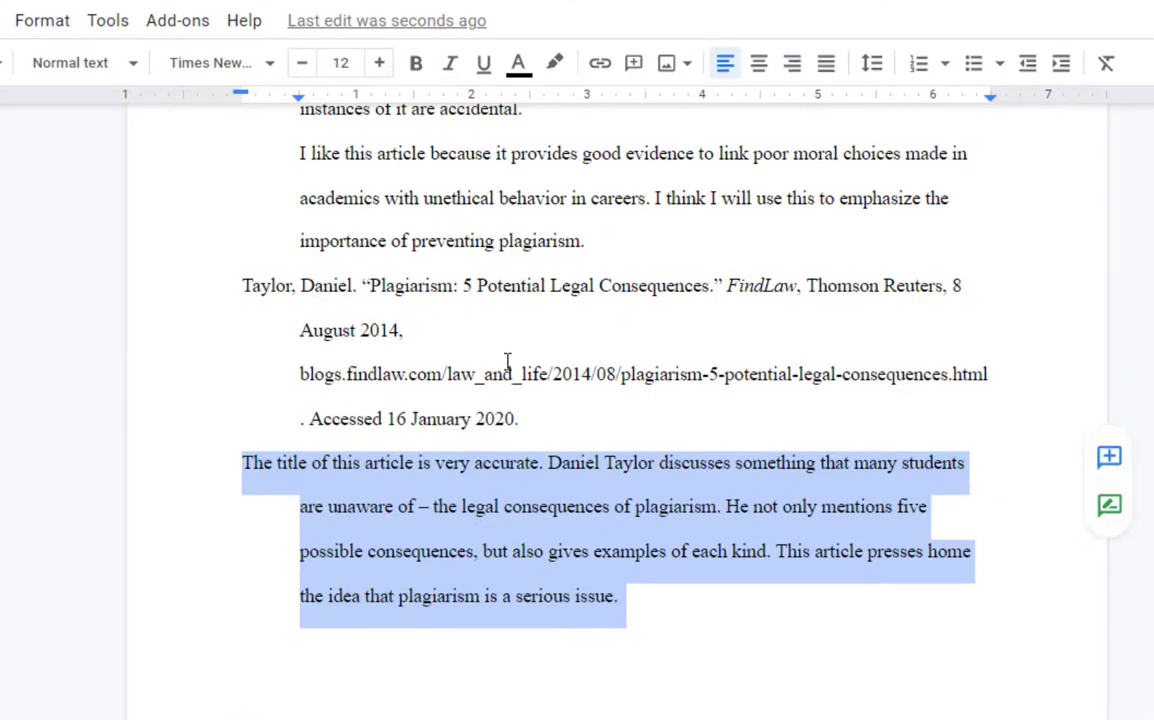
click(60, 28)
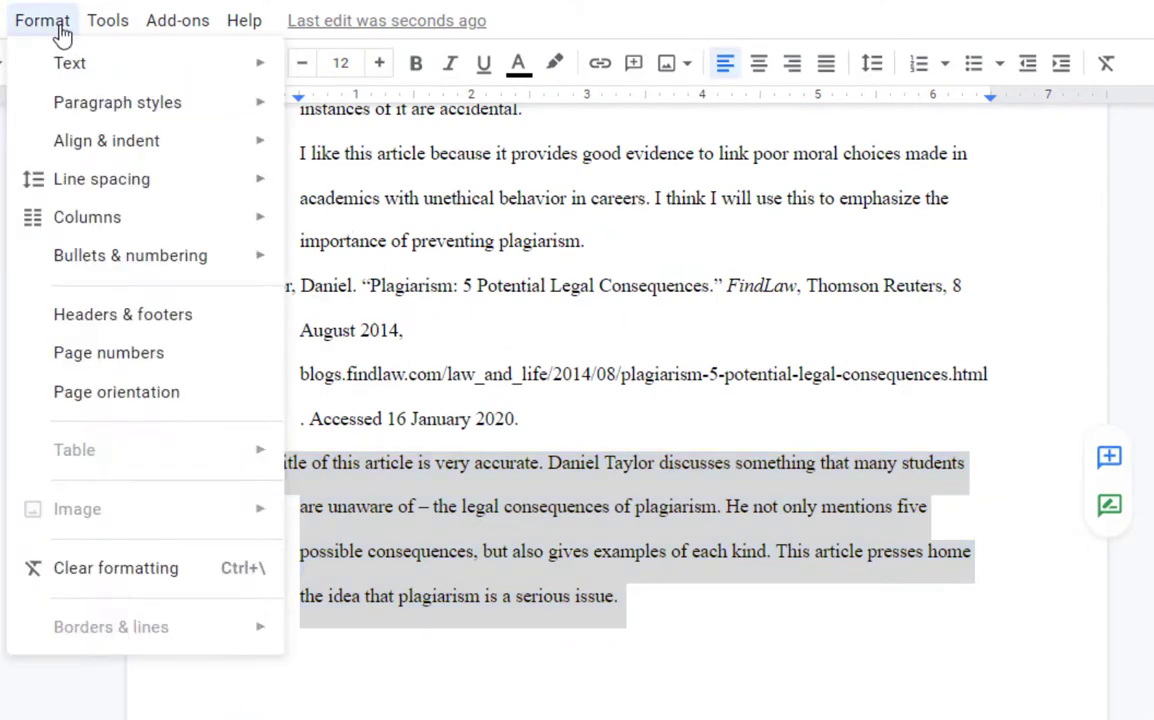
mouse_move(247, 145)
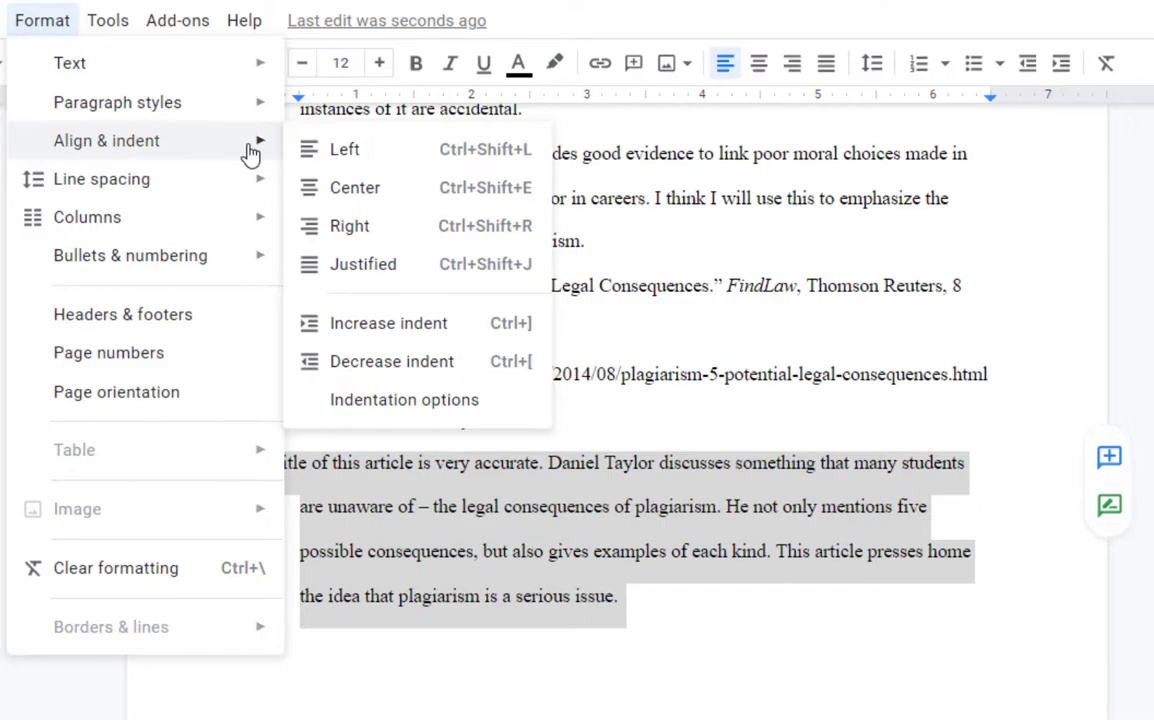
click(402, 405)
click(675, 540)
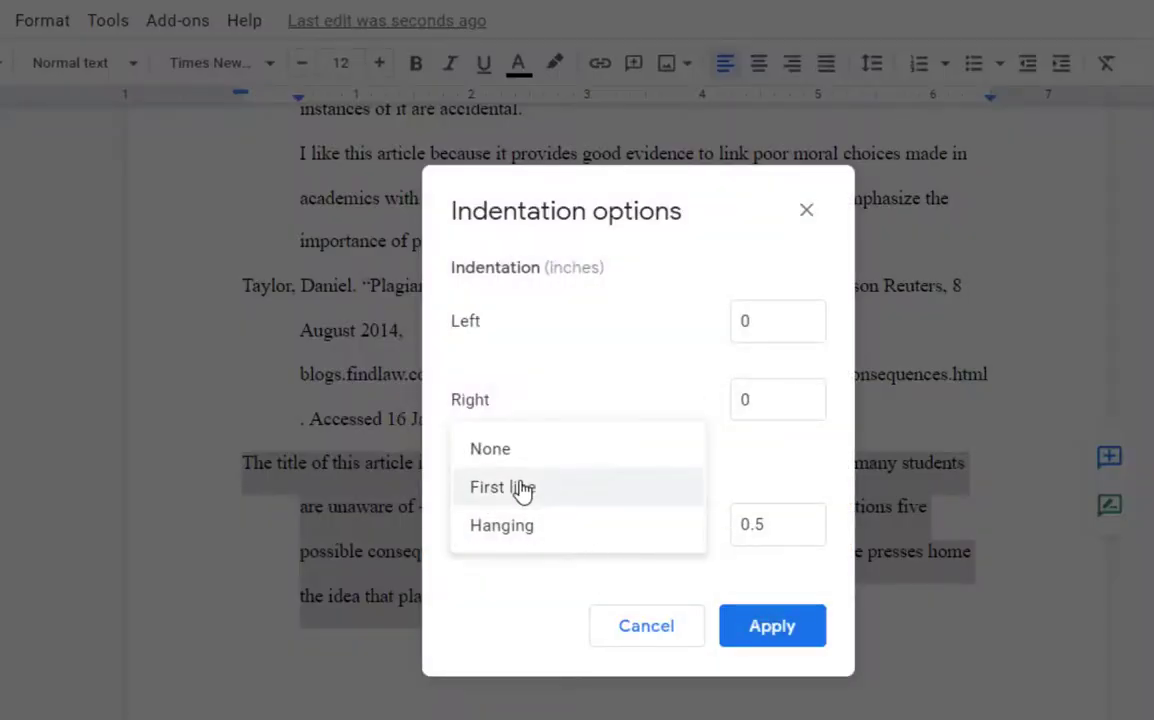
click(490, 448)
click(773, 314)
drag(773, 314, 740, 315)
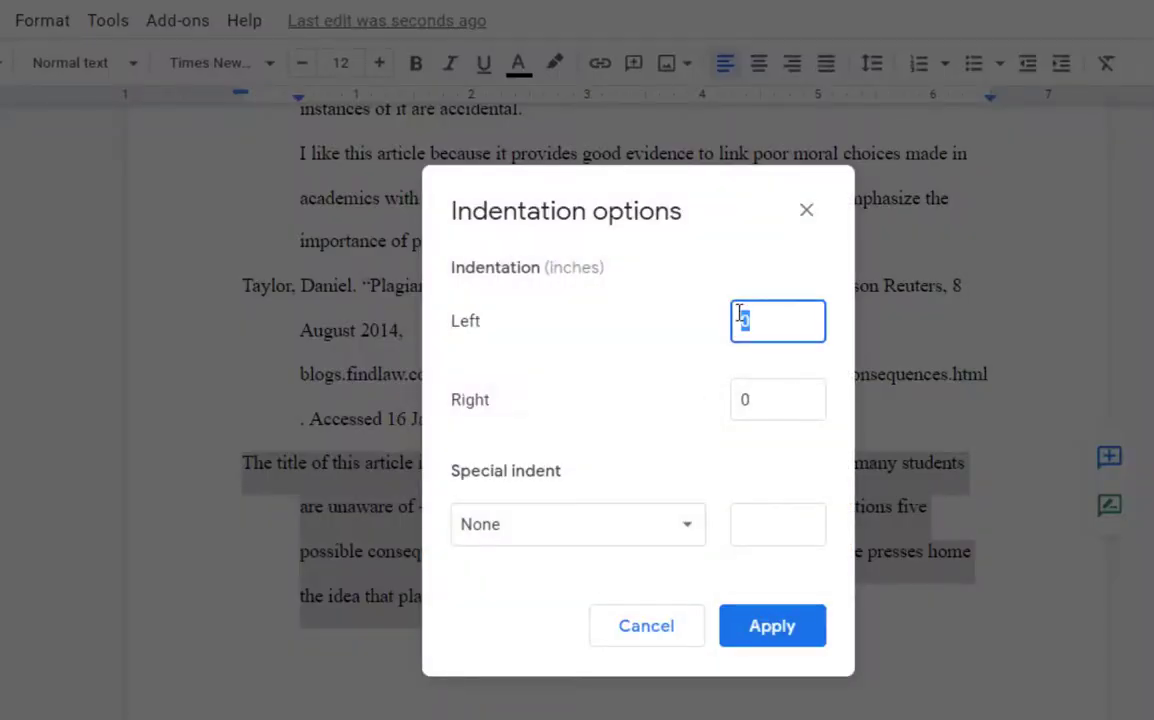
text(.5)
click(773, 640)
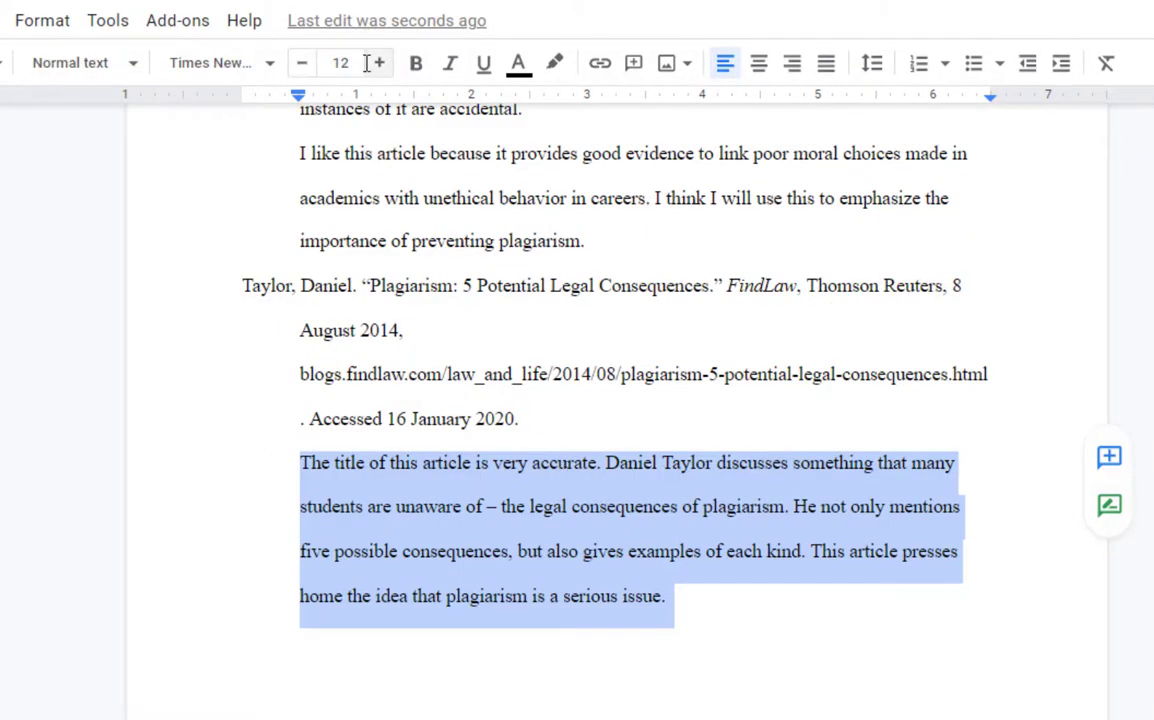
Step: Correct "prision" to "prison" in the FindLaw response paragraph and delete the blank line before the Washington Post entry
scroll(538, 508, down, 6)
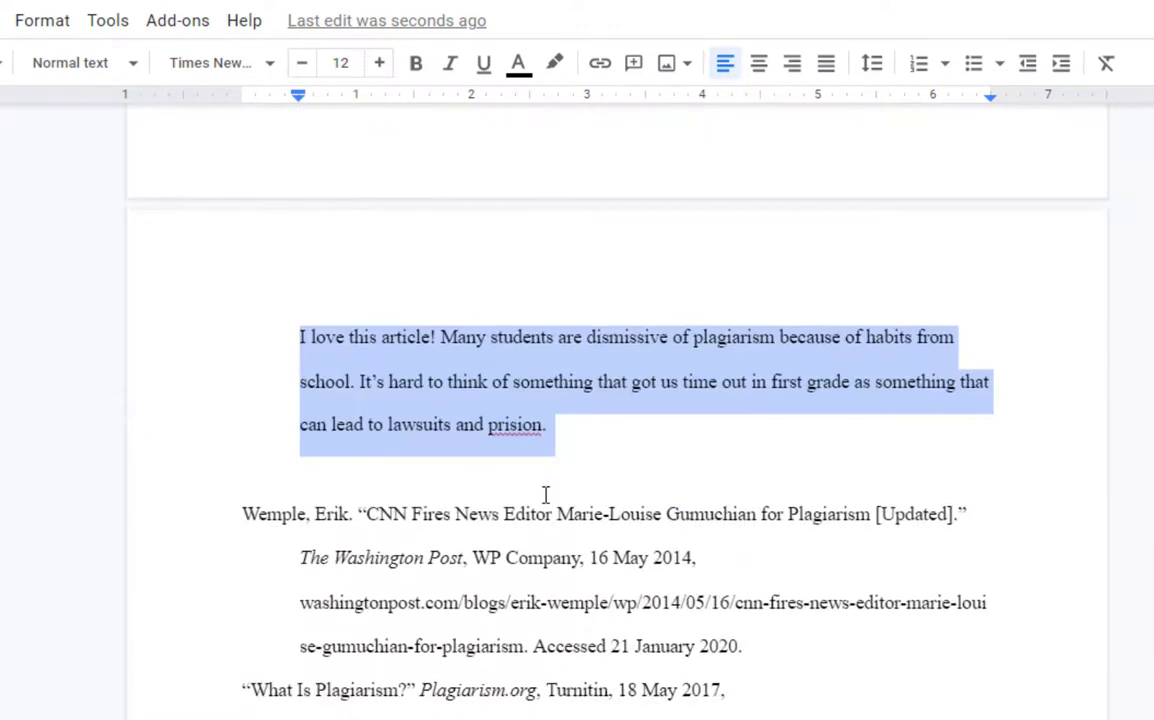
click(461, 469)
click(512, 424)
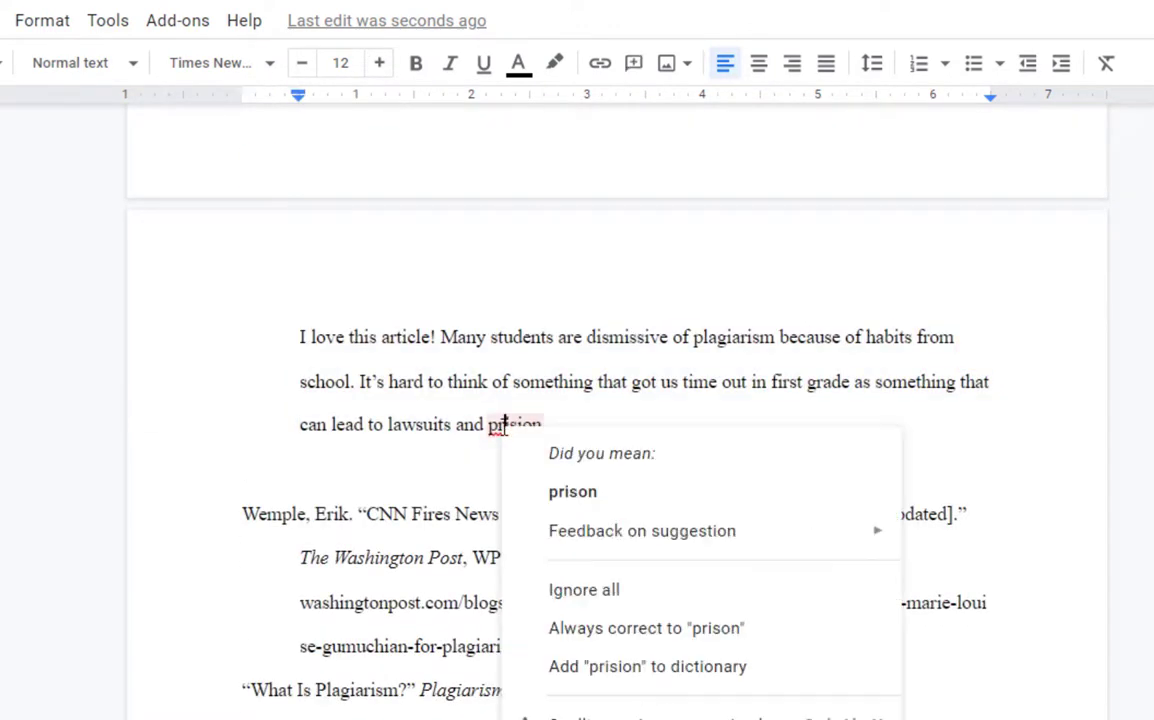
click(597, 488)
text(.)
click(315, 456)
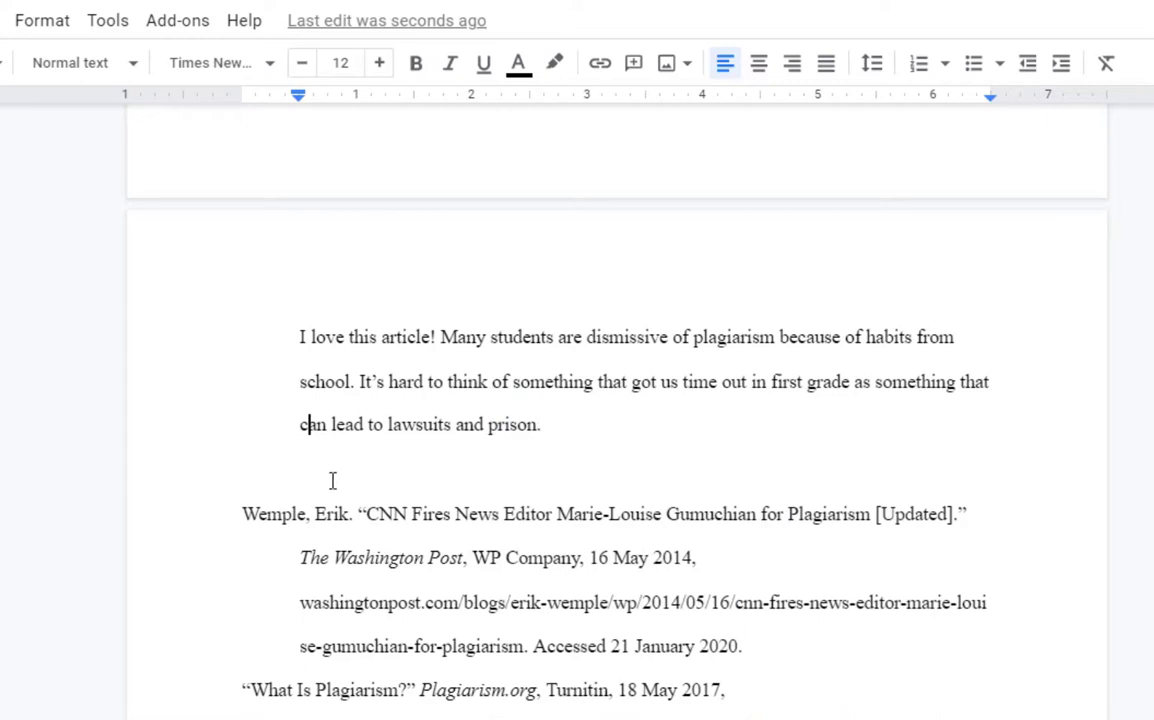
click(332, 478)
key(BackSpace)
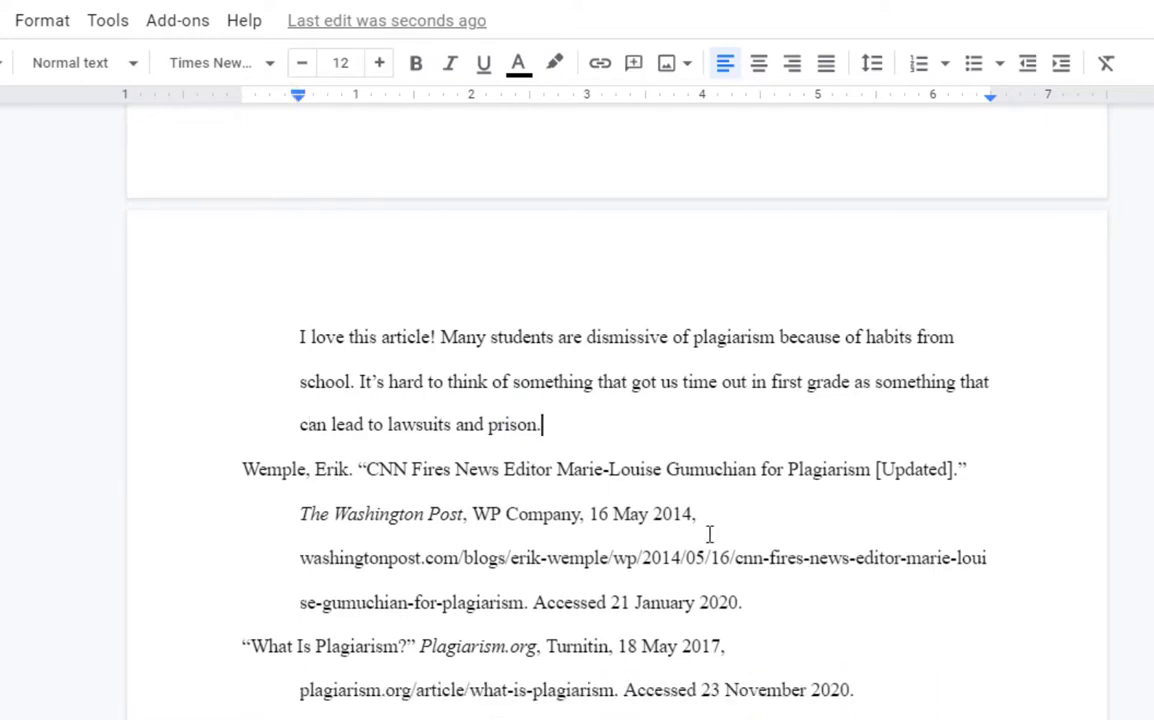
scroll(710, 533, up, 10)
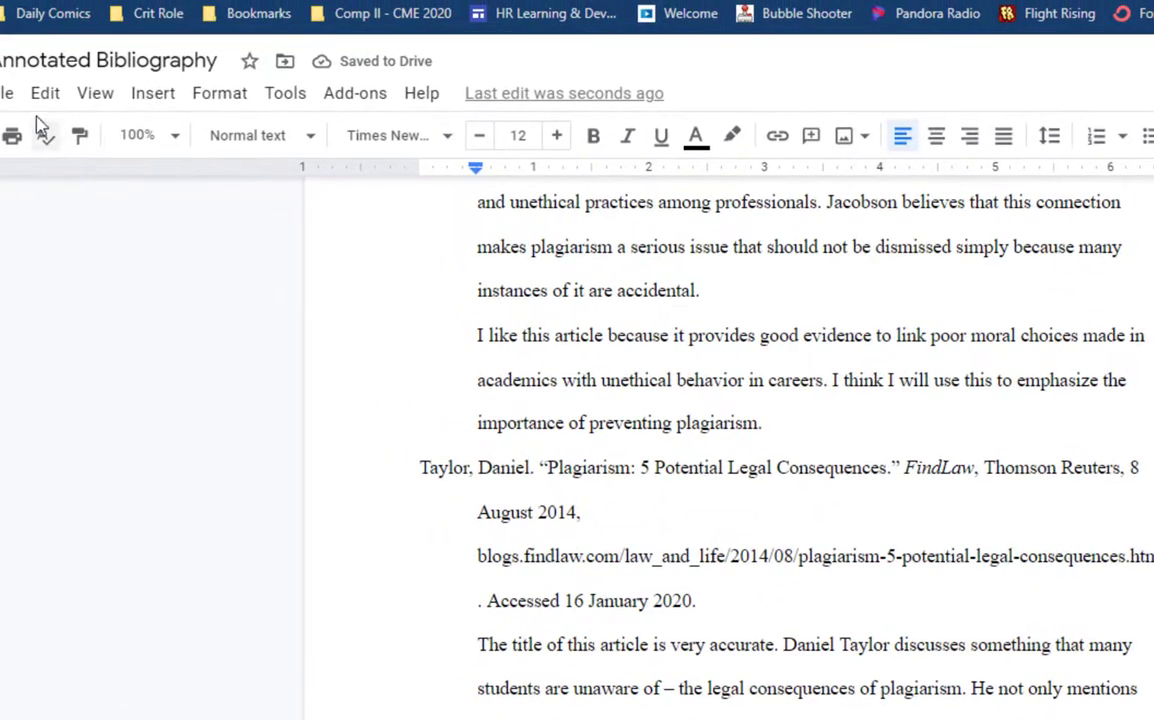
click(42, 98)
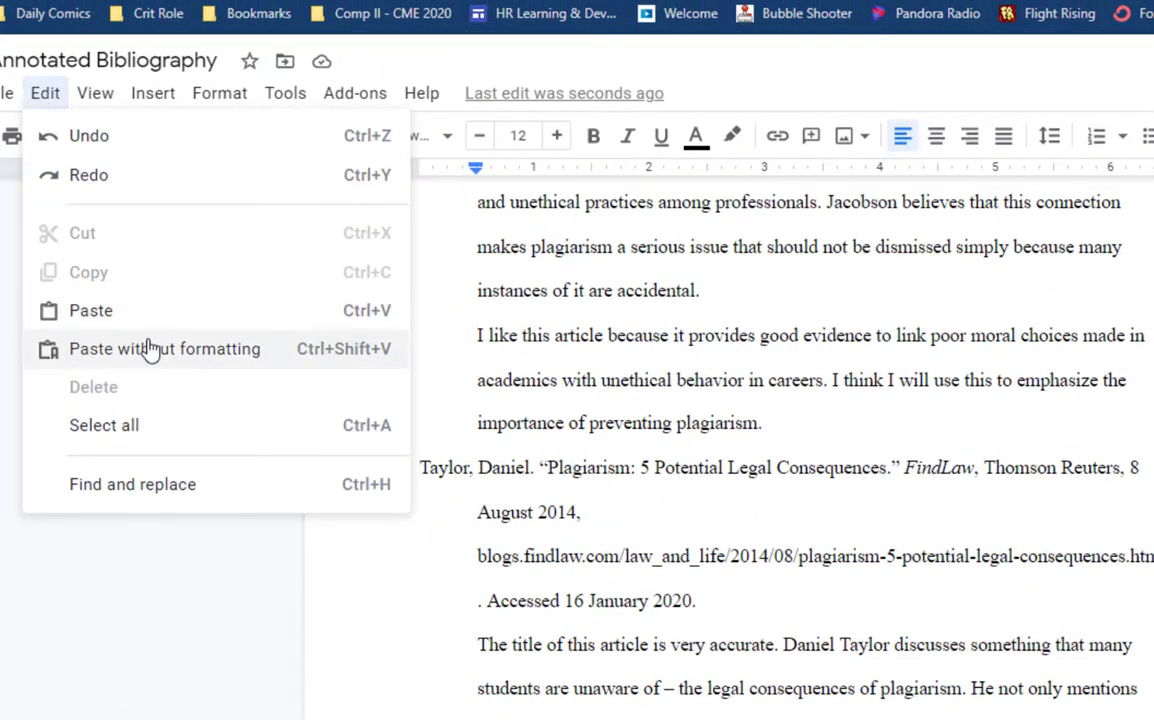
click(824, 424)
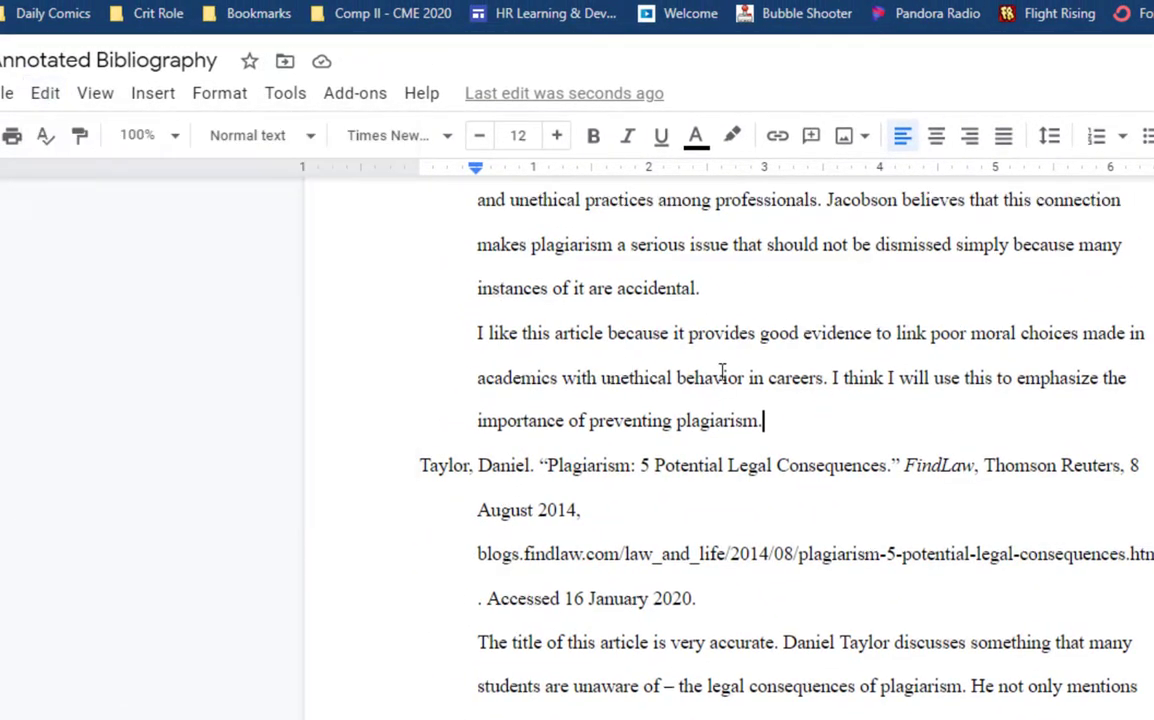
Step: Add a new line under the Washington Post entry and copy that source's summary and response from the annotated Word draft
scroll(724, 370, down, 4)
scroll(725, 365, down, 5)
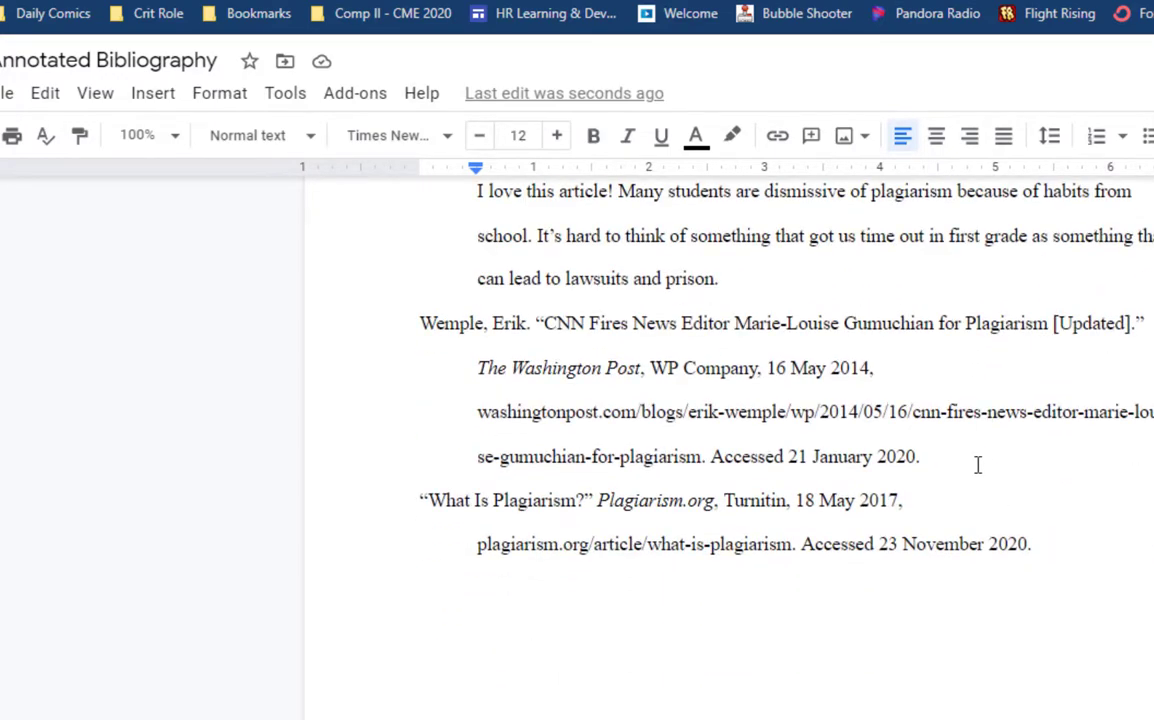
click(977, 464)
key(Return)
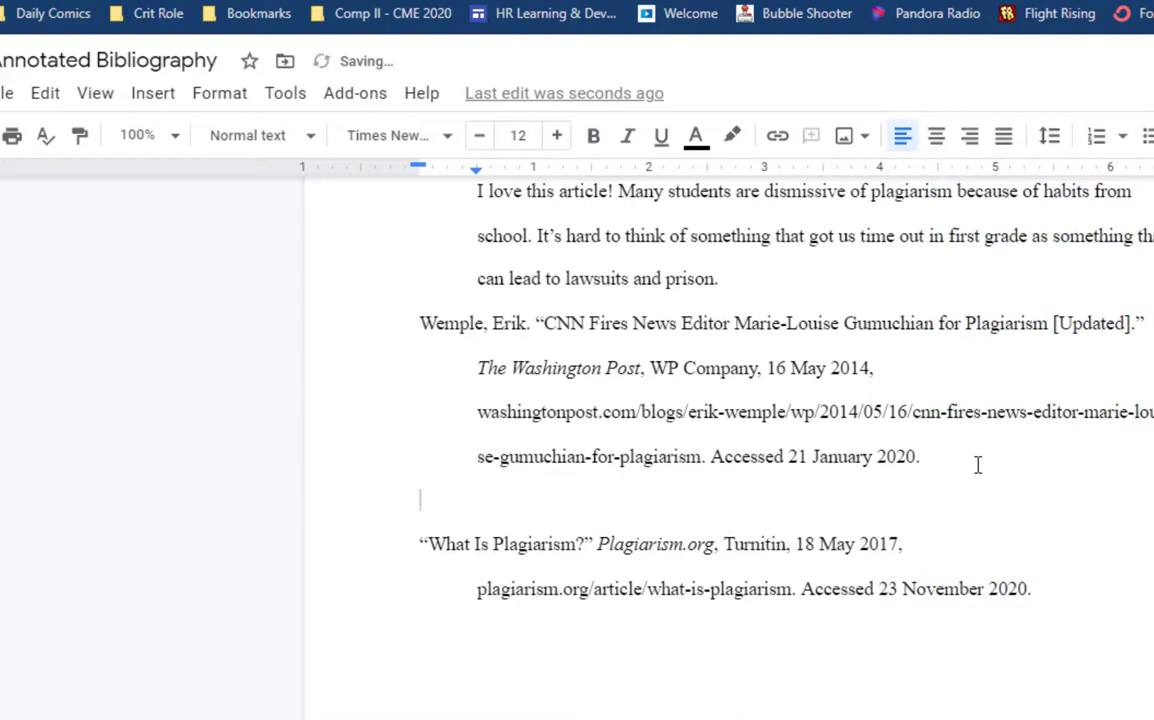
key(alt+Tab)
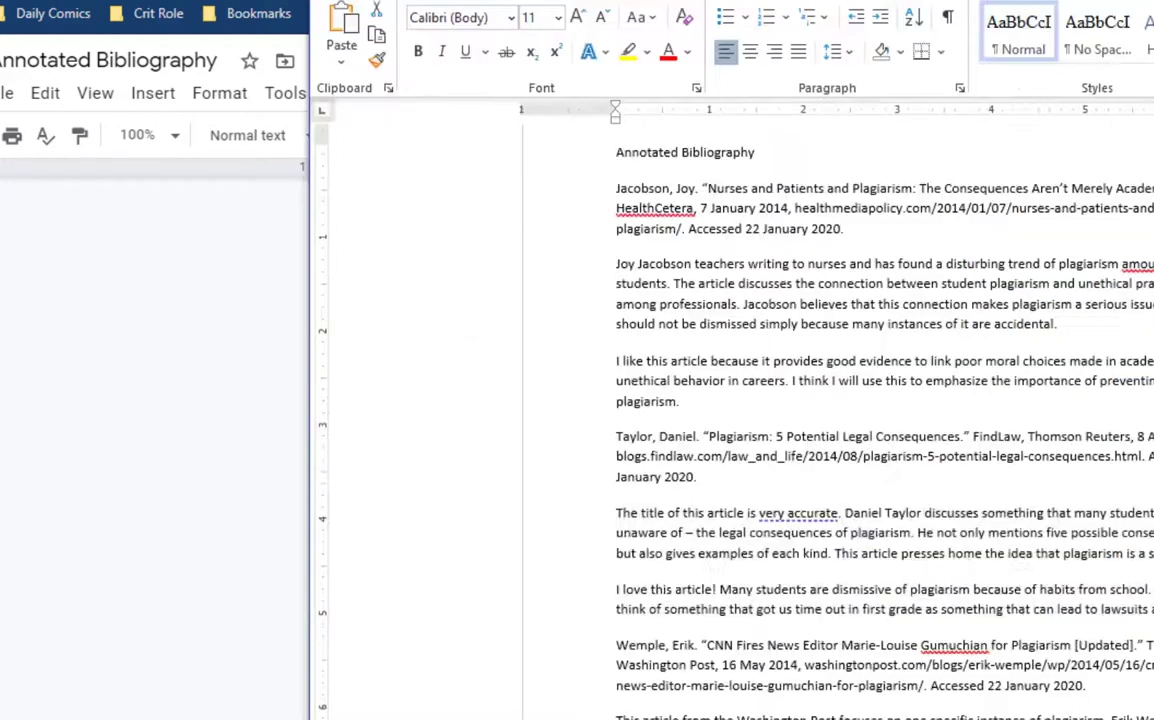
scroll(838, 533, down, 3)
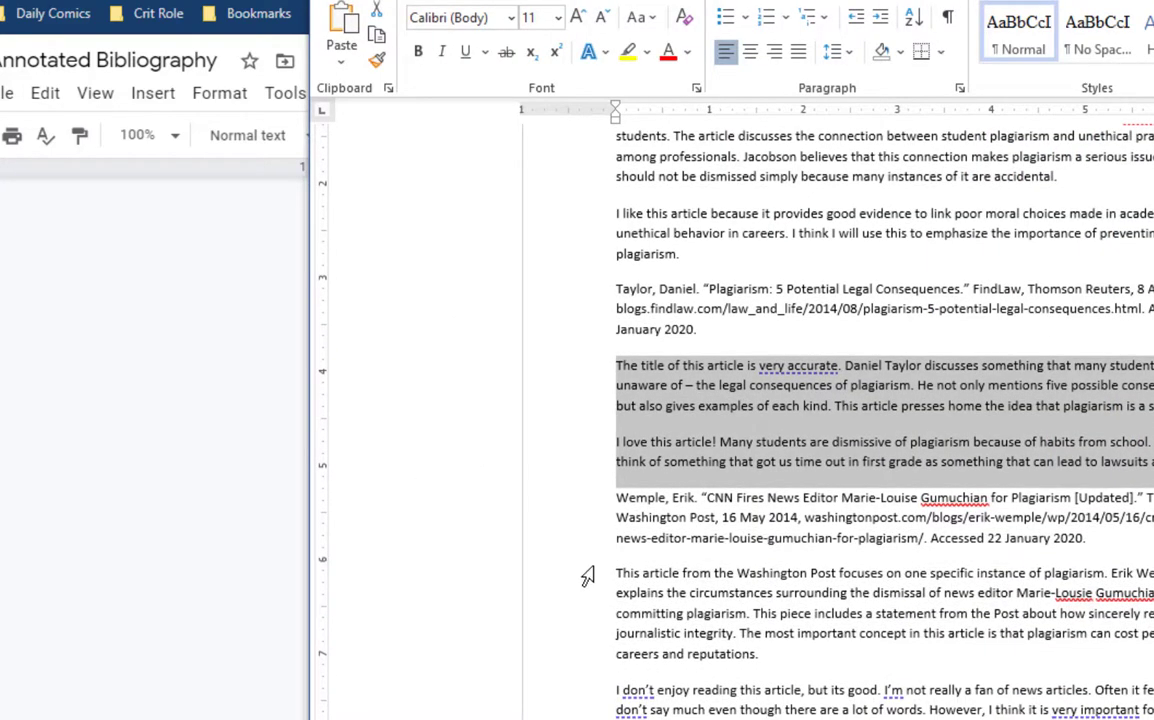
drag(614, 572, 760, 656)
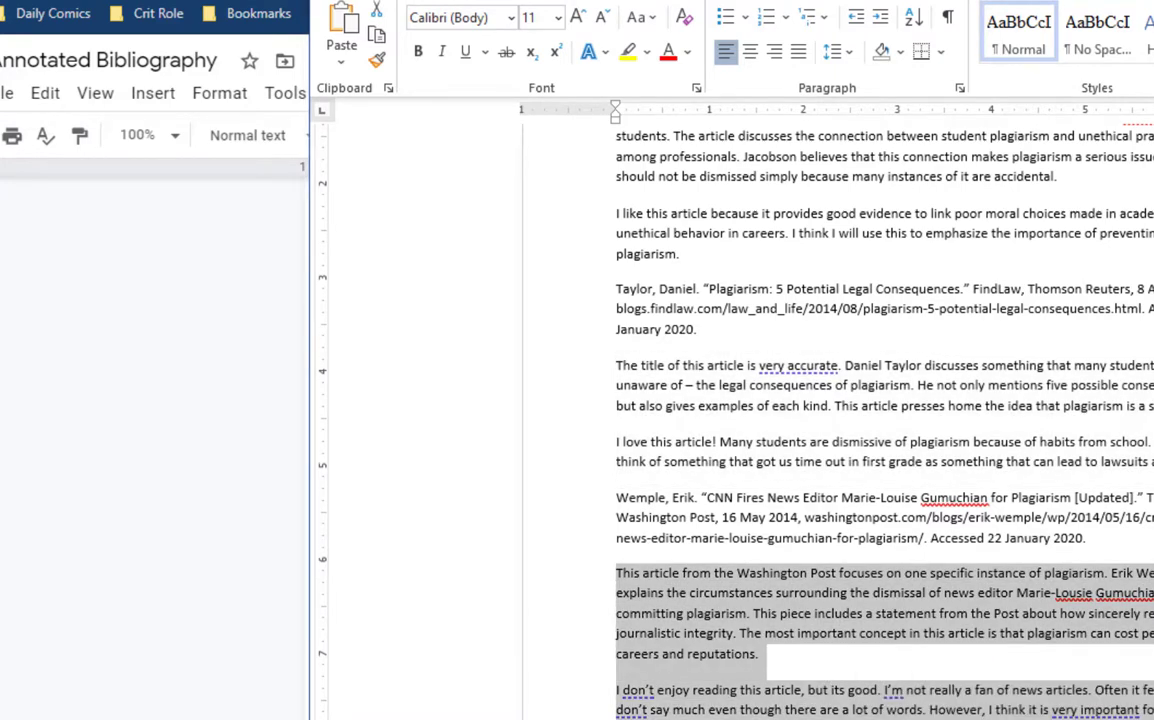
key(alt+Tab)
Step: Paste the copied summary and response without formatting on the empty line under the Washington Post entry
right_click(479, 502)
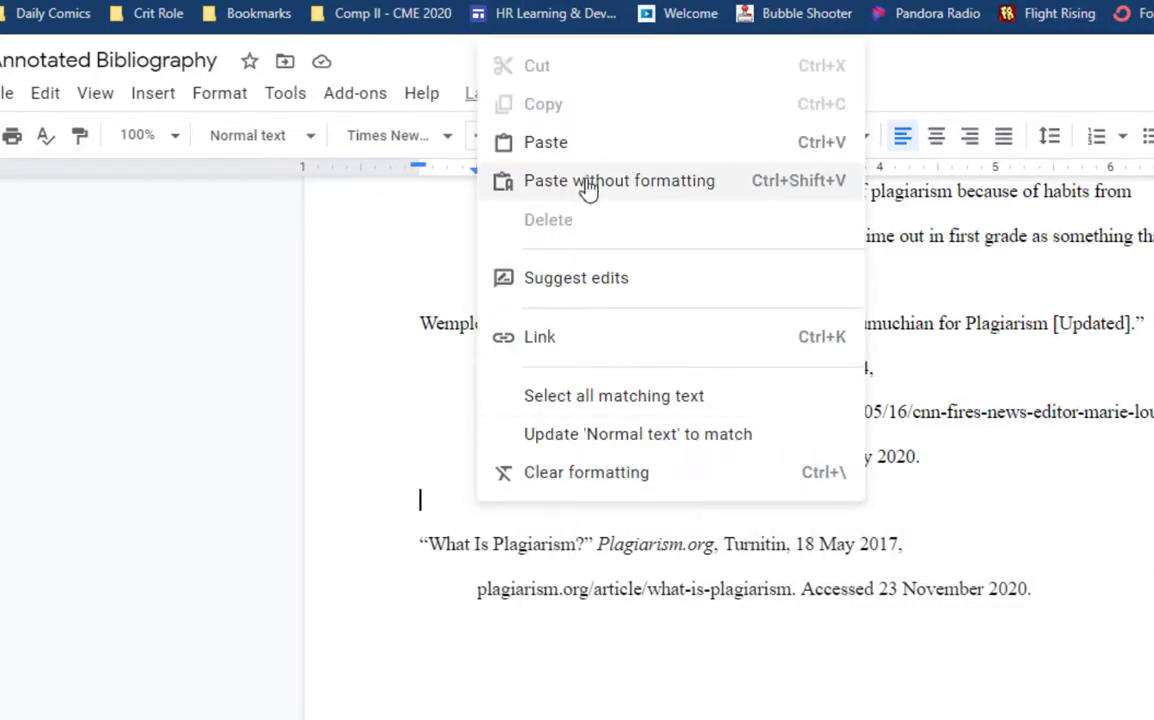
click(446, 502)
click(53, 100)
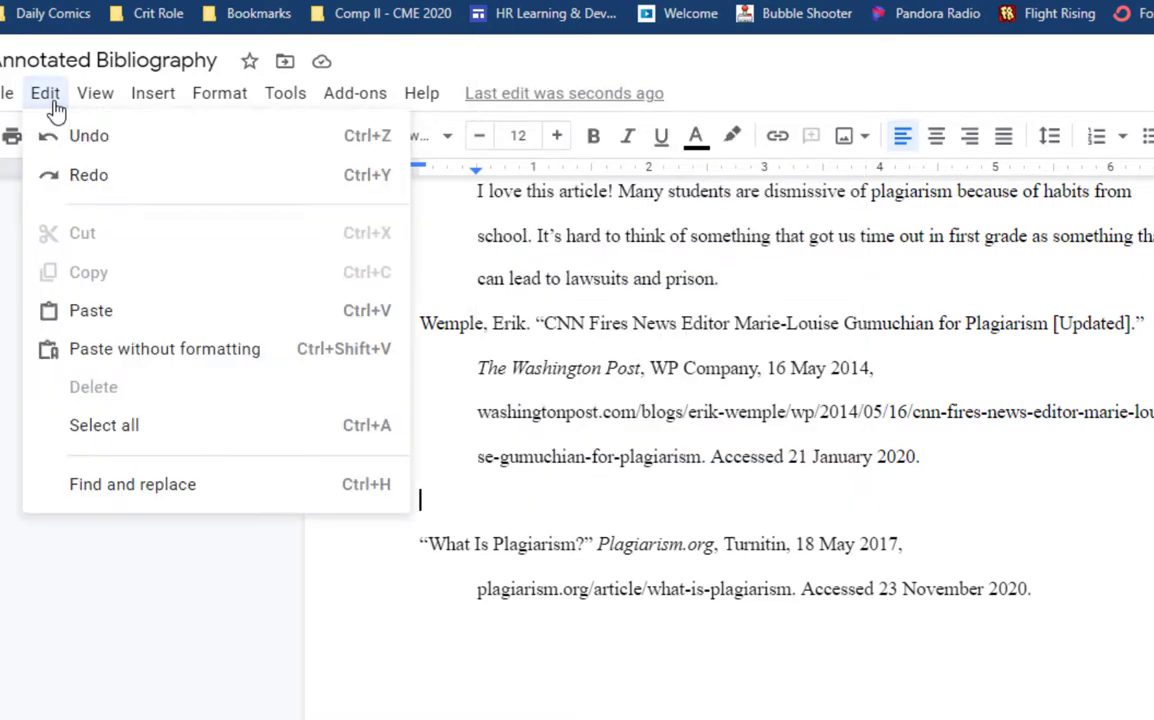
click(472, 508)
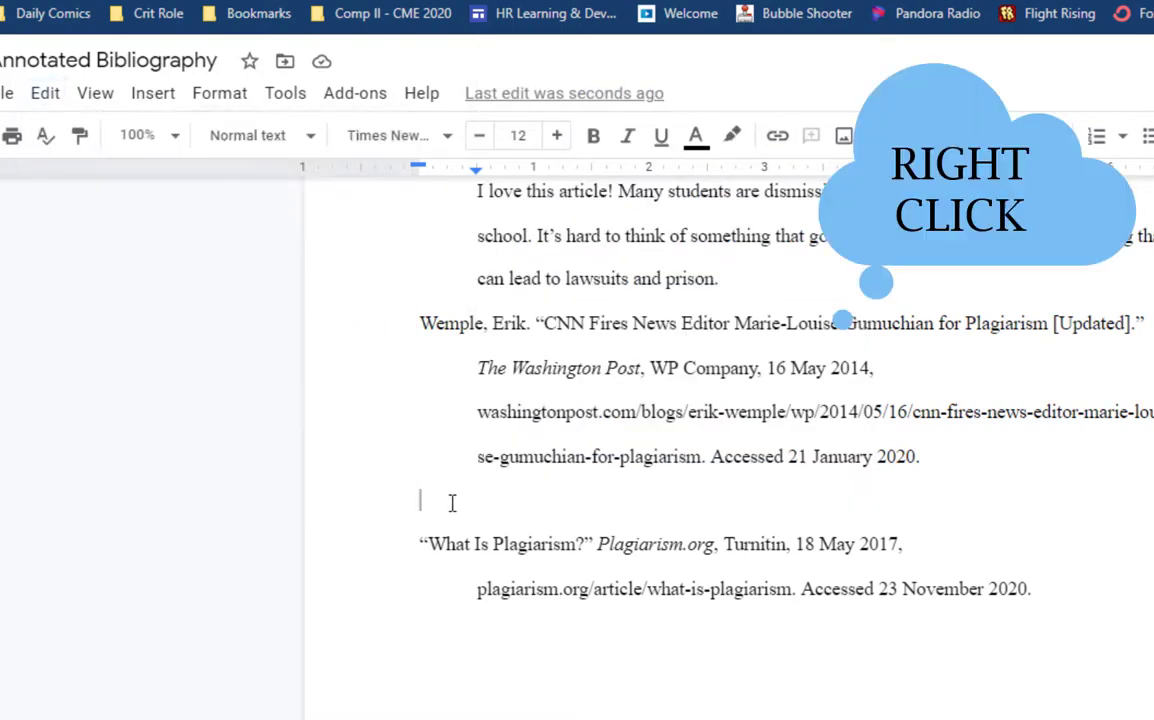
right_click(449, 501)
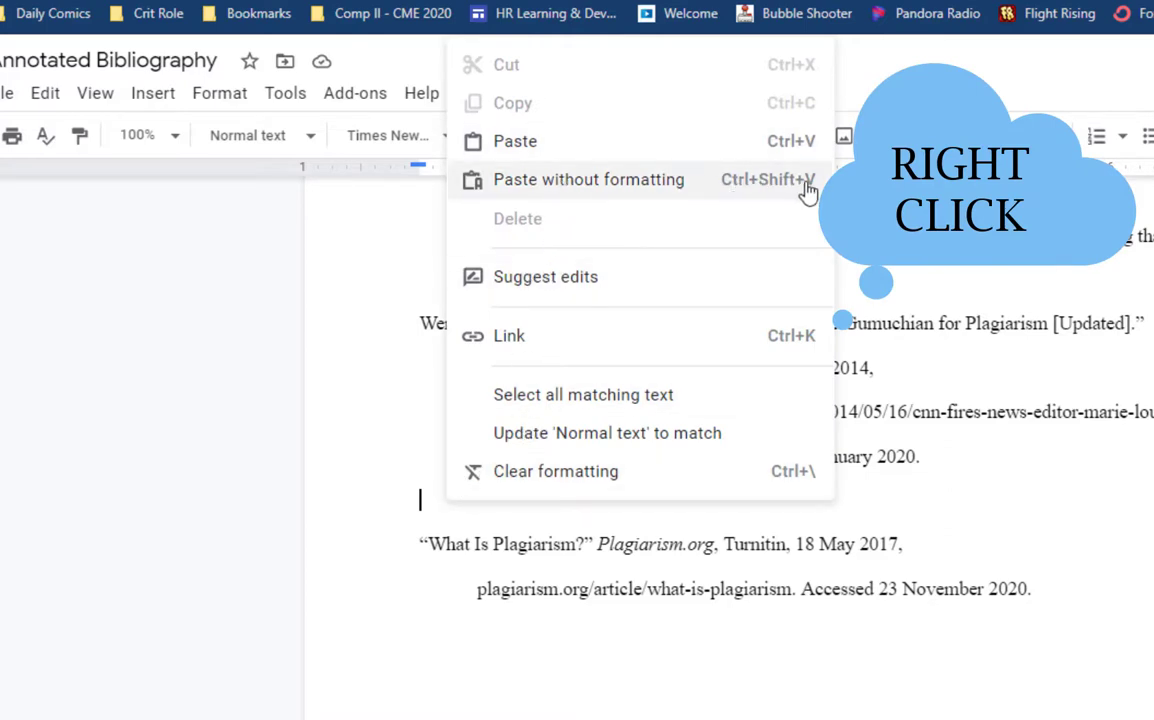
click(637, 196)
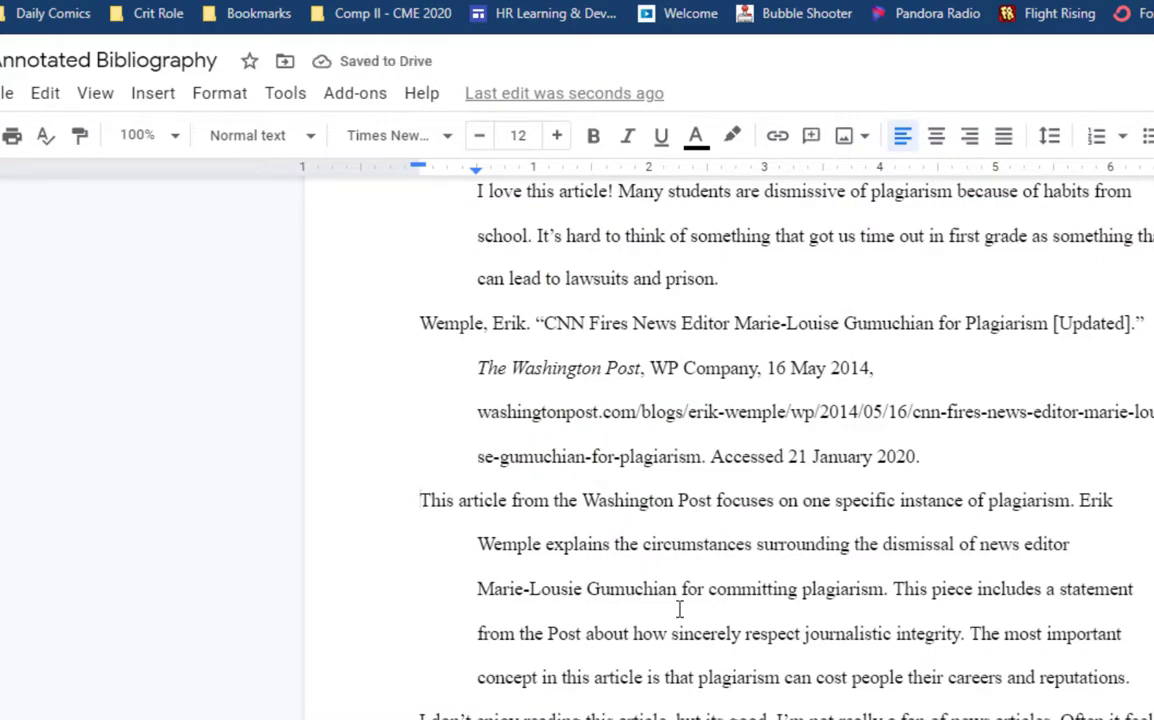
Step: Indent the Washington Post summary and response paragraphs by 0.5 inch on every line, removing their hanging indent
key(Tab)
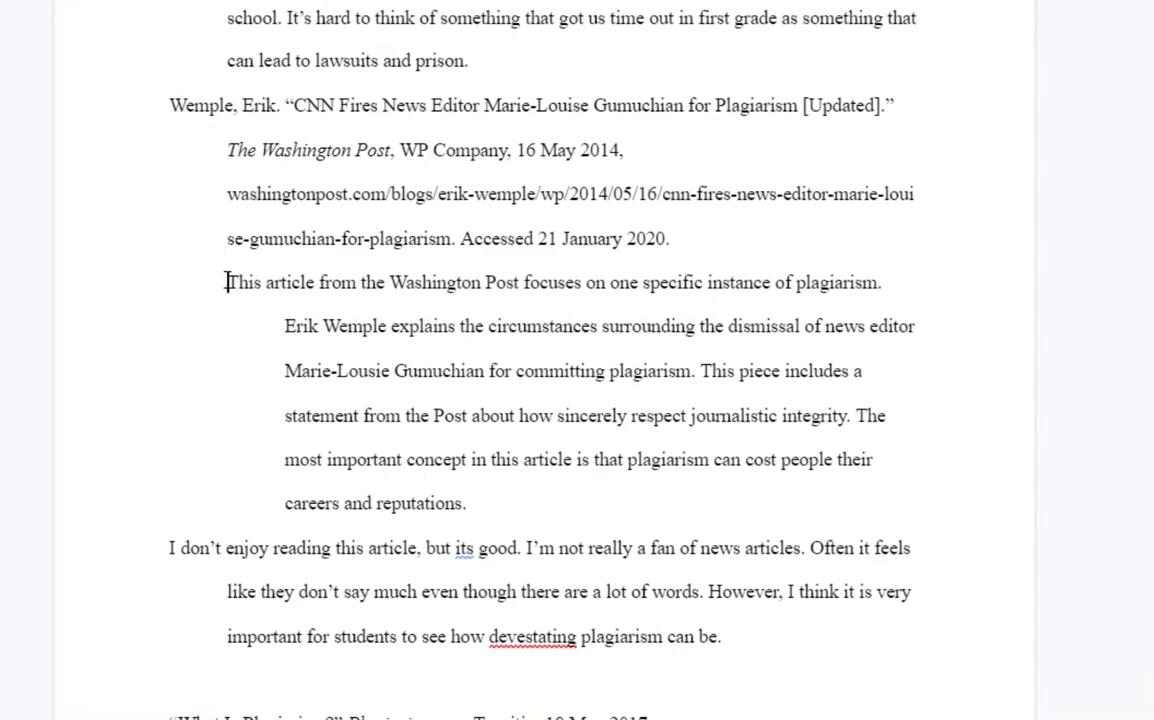
drag(226, 282, 482, 505)
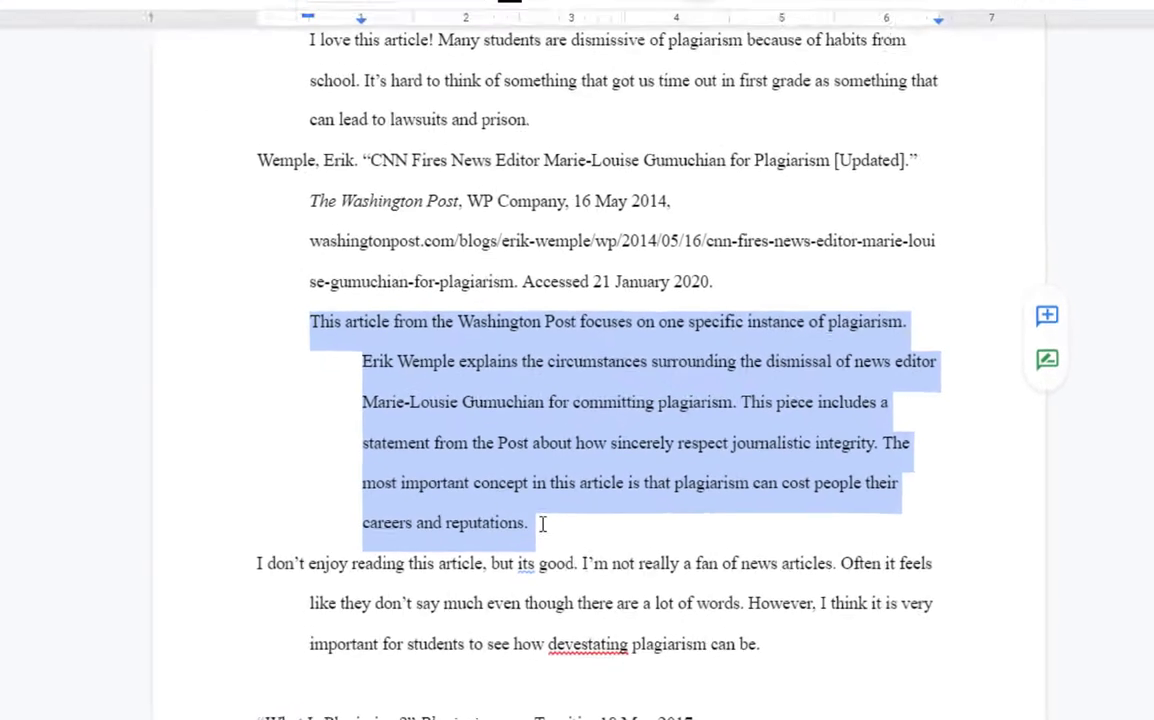
click(223, 287)
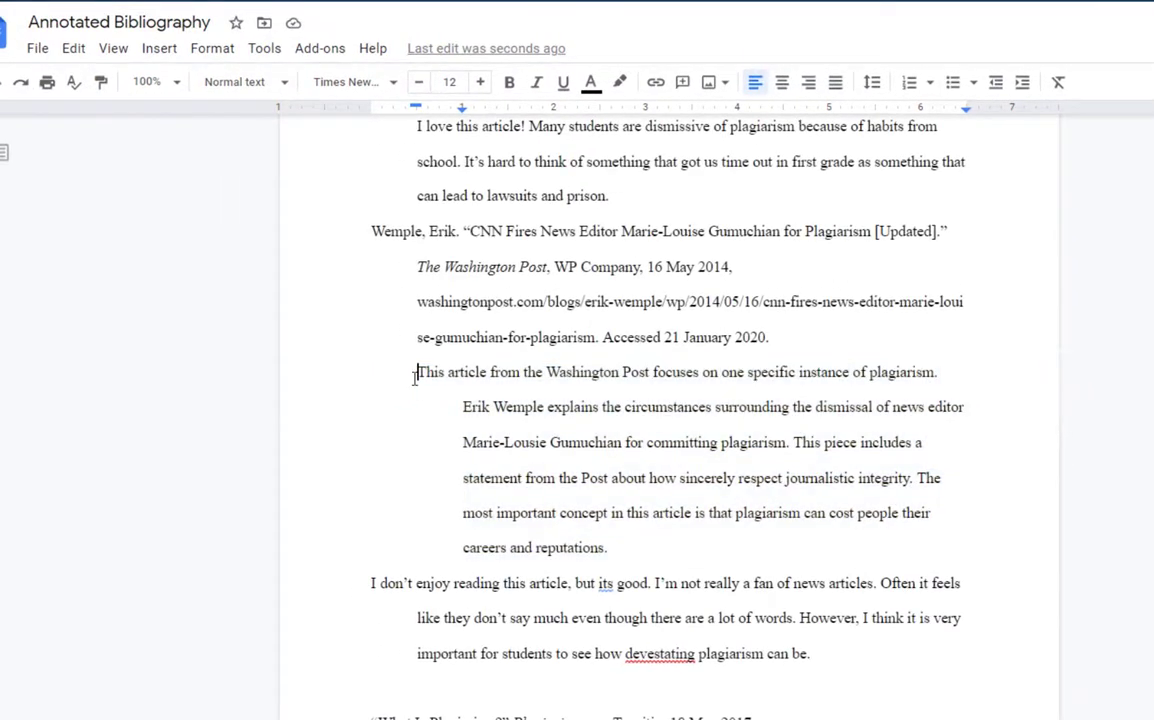
key(BackSpace)
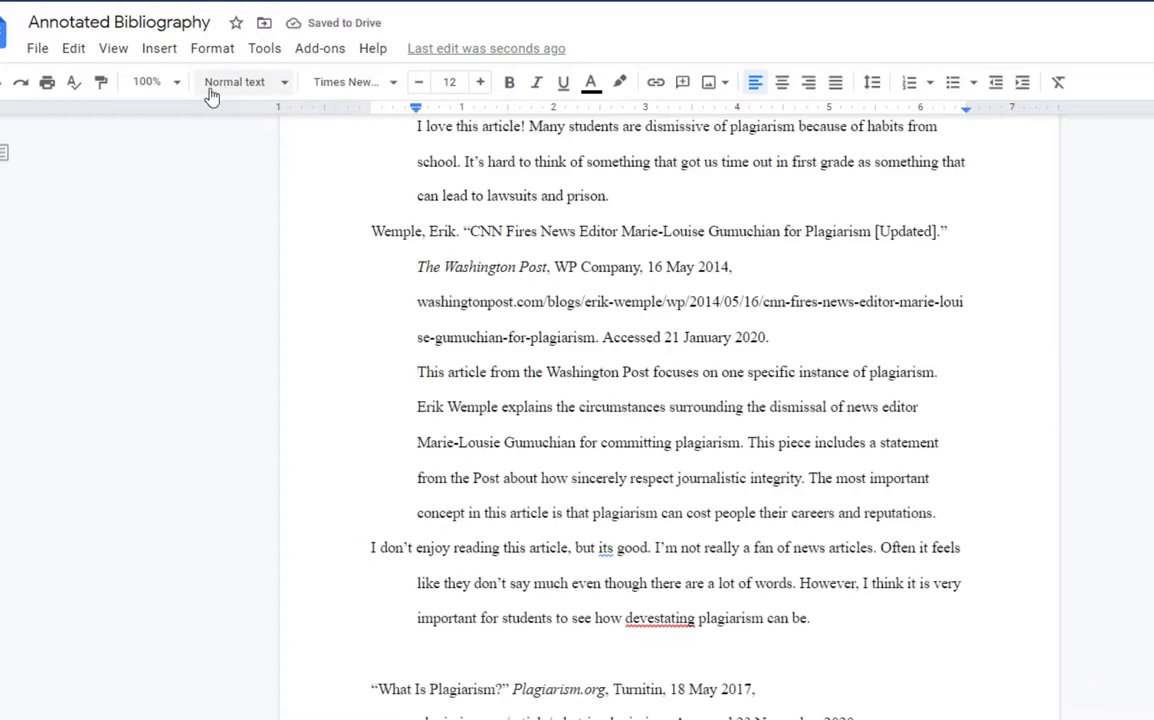
click(365, 553)
key(Tab)
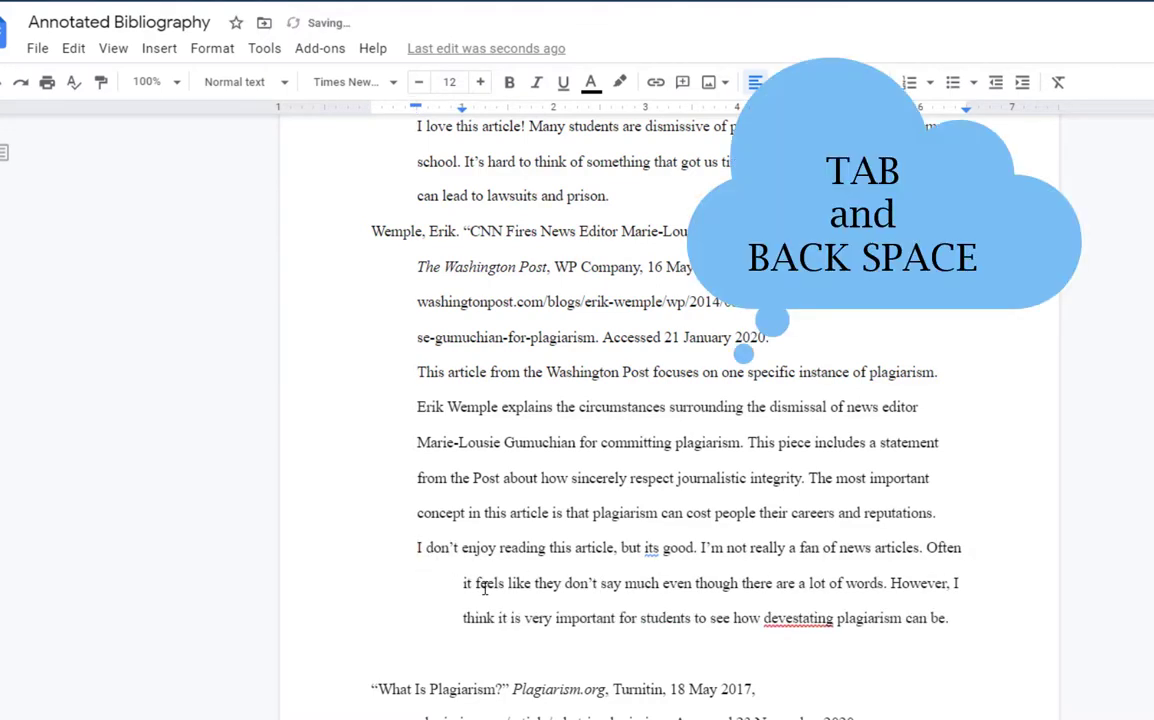
key(BackSpace)
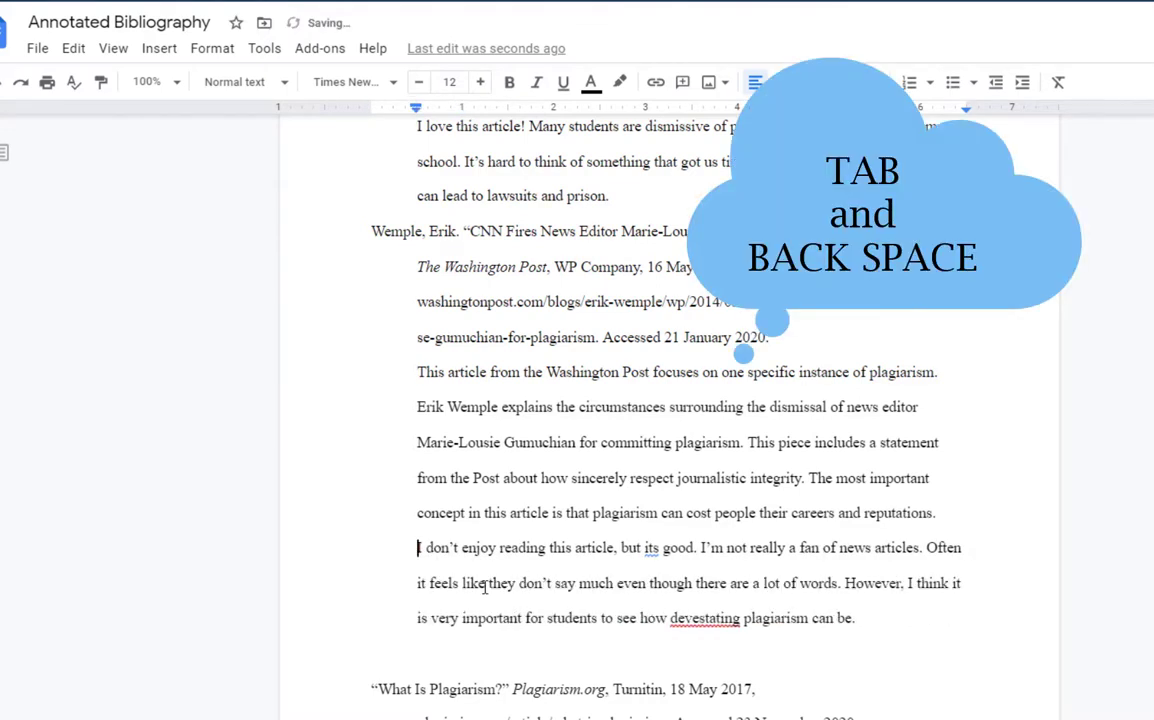
Step: Correct "devestating" to "devastating" in the Washington Post response and delete the blank line before the Plagiarism.org entry
click(572, 660)
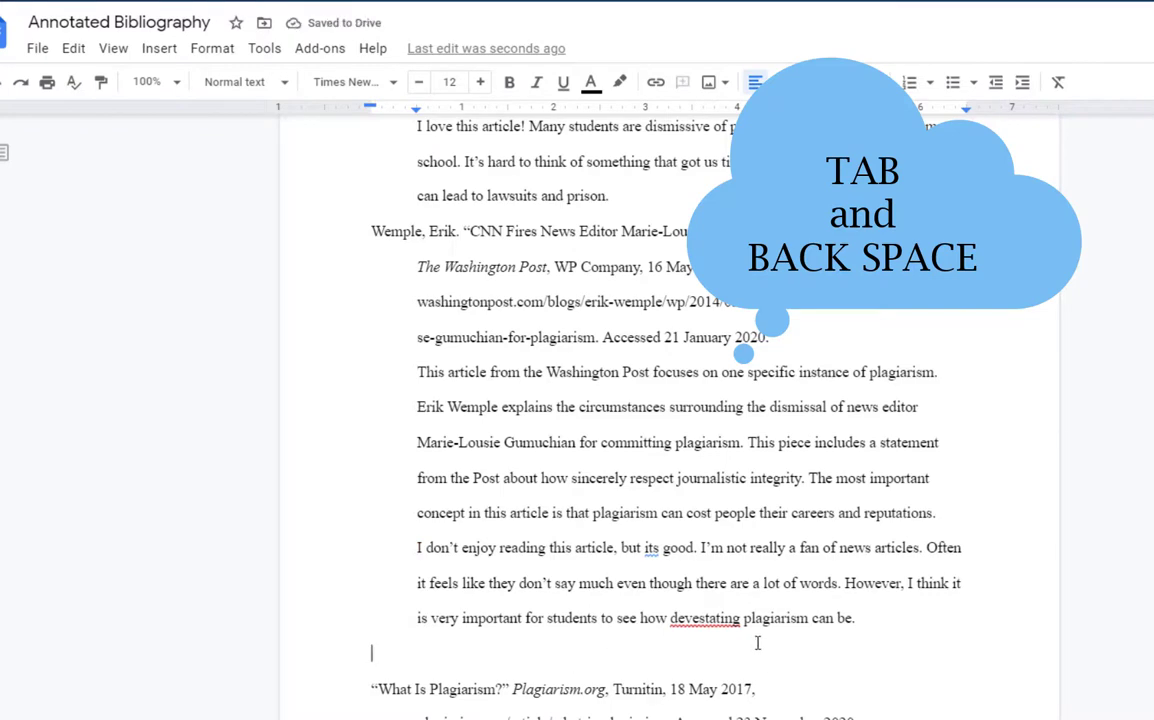
right_click(700, 618)
click(745, 410)
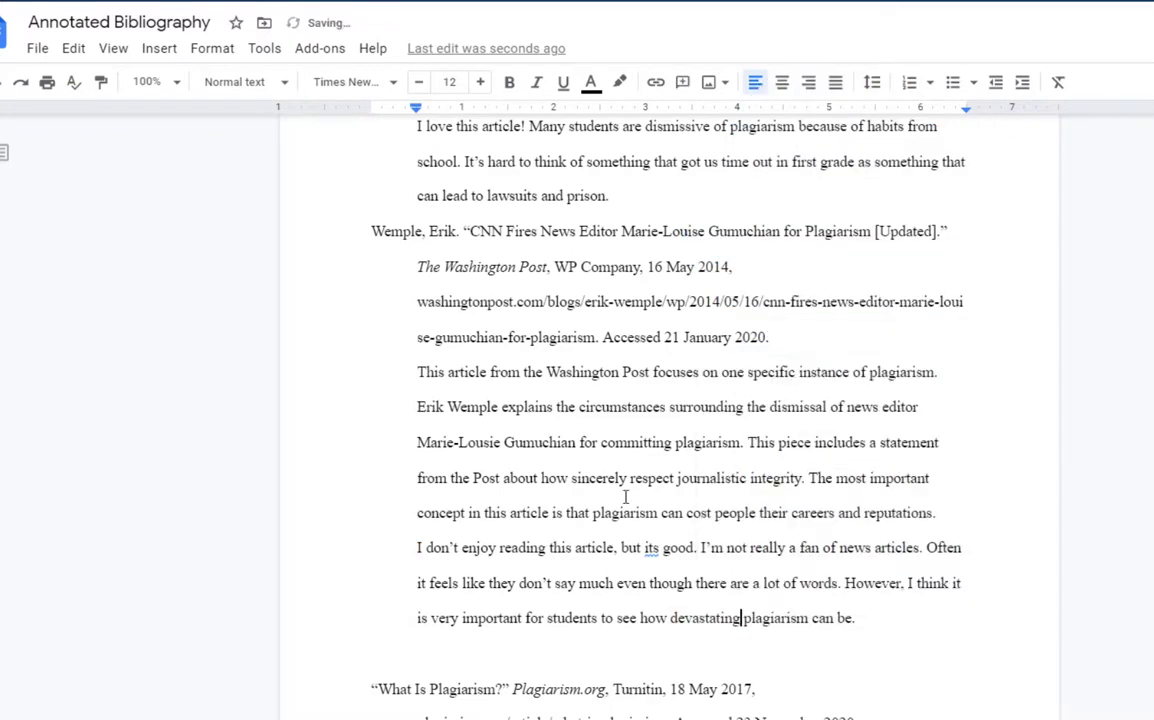
scroll(527, 415, down, 2)
click(443, 483)
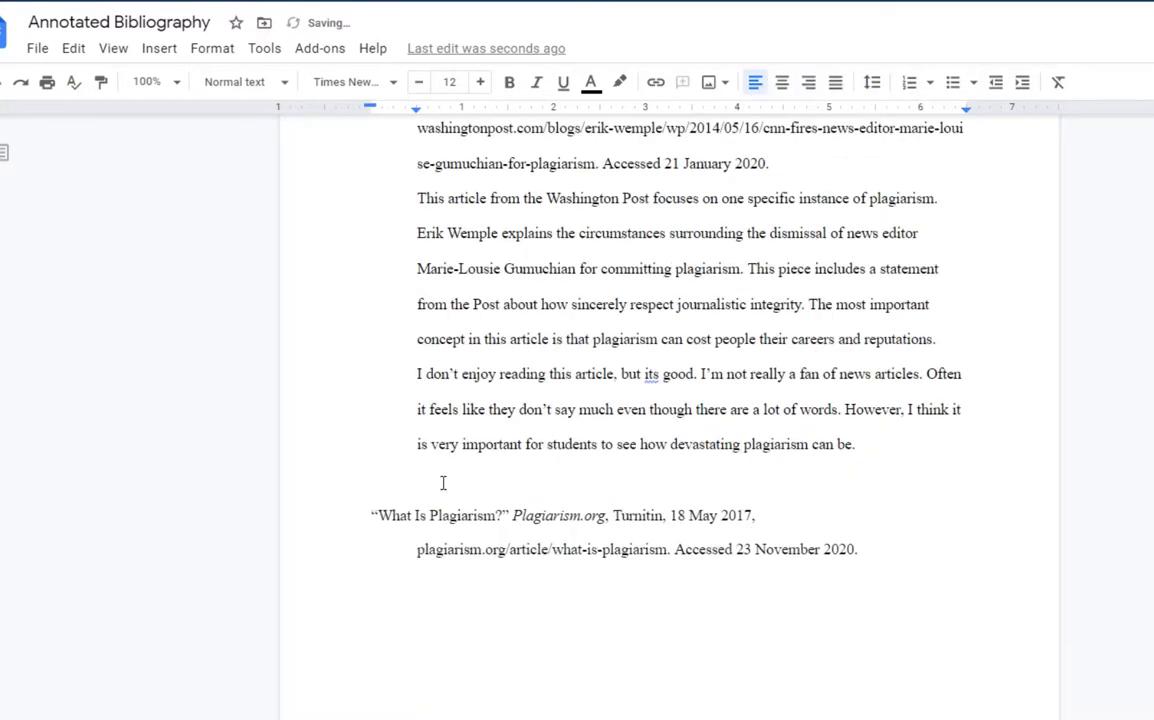
key(BackSpace)
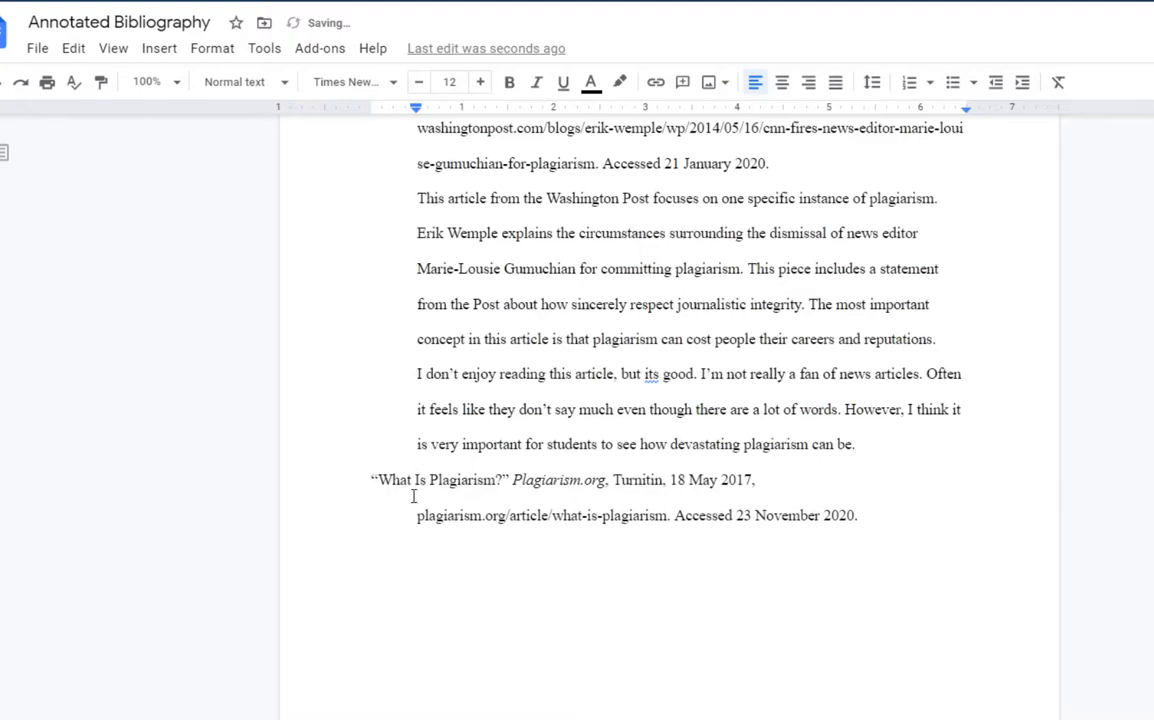
Step: Look through the annotated Word draft for text on the Plagiarism.org source, then return to the Google Docs bibliography
scroll(562, 526, up, 4)
scroll(563, 525, down, 5)
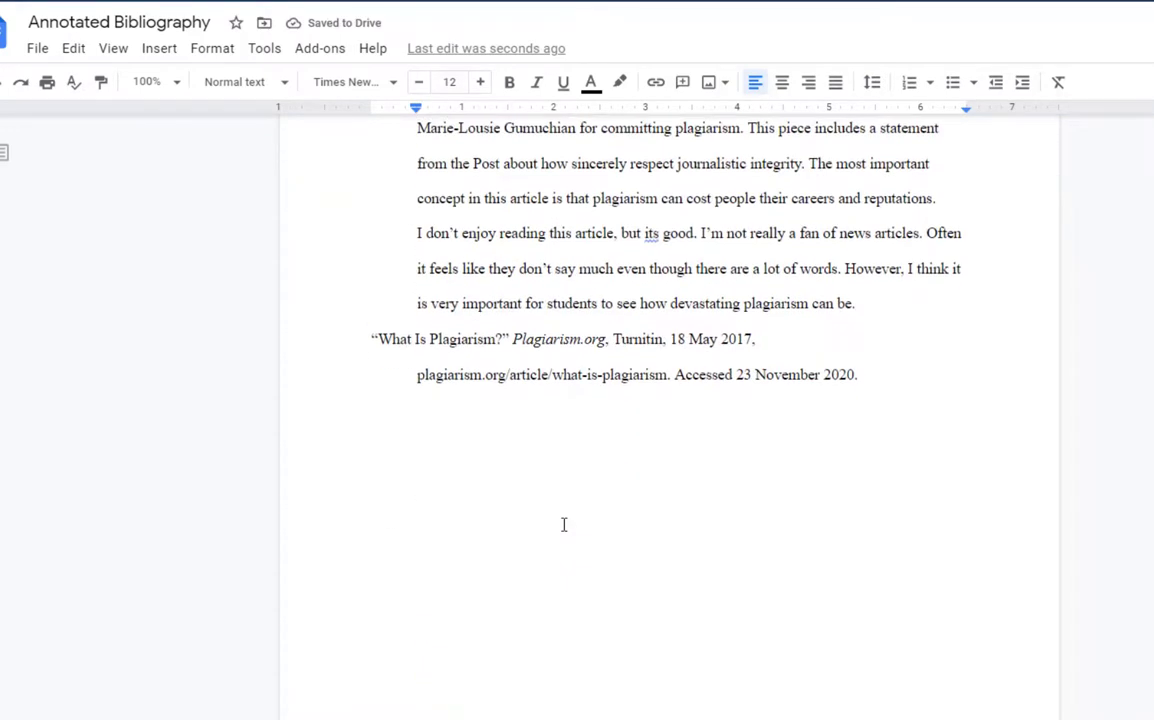
mouse_move(617, 716)
click(548, 685)
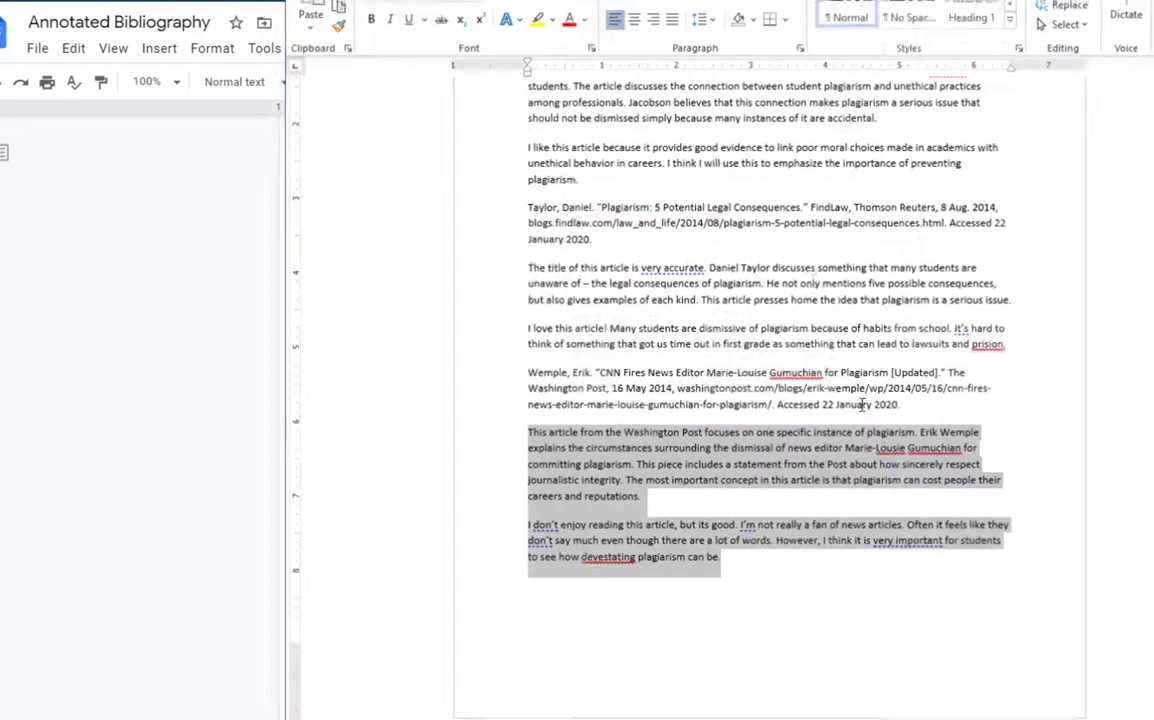
scroll(771, 390, up, 3)
scroll(771, 390, up, 2)
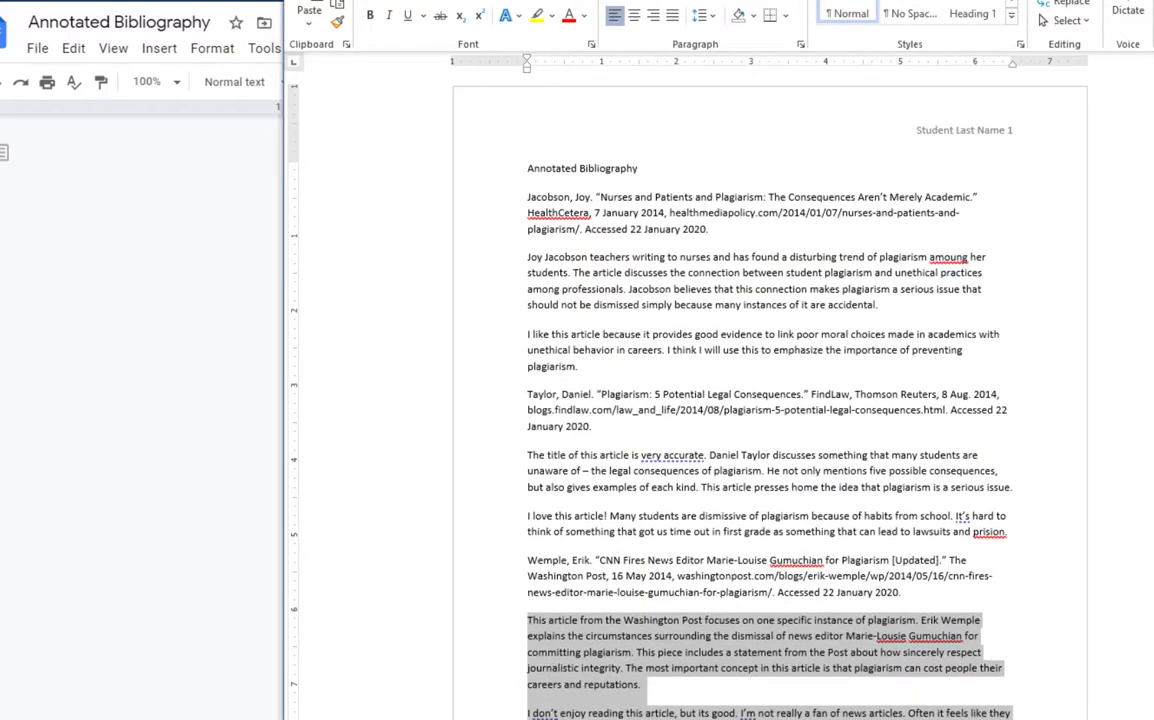
click(1098, 2)
Step: Write the summary 'The article "What Is Plagiarism?" outlines the definition of plagiarism.' and the response "I liked it!" as indented paragraphs under the Plagiarism.org entry
click(918, 378)
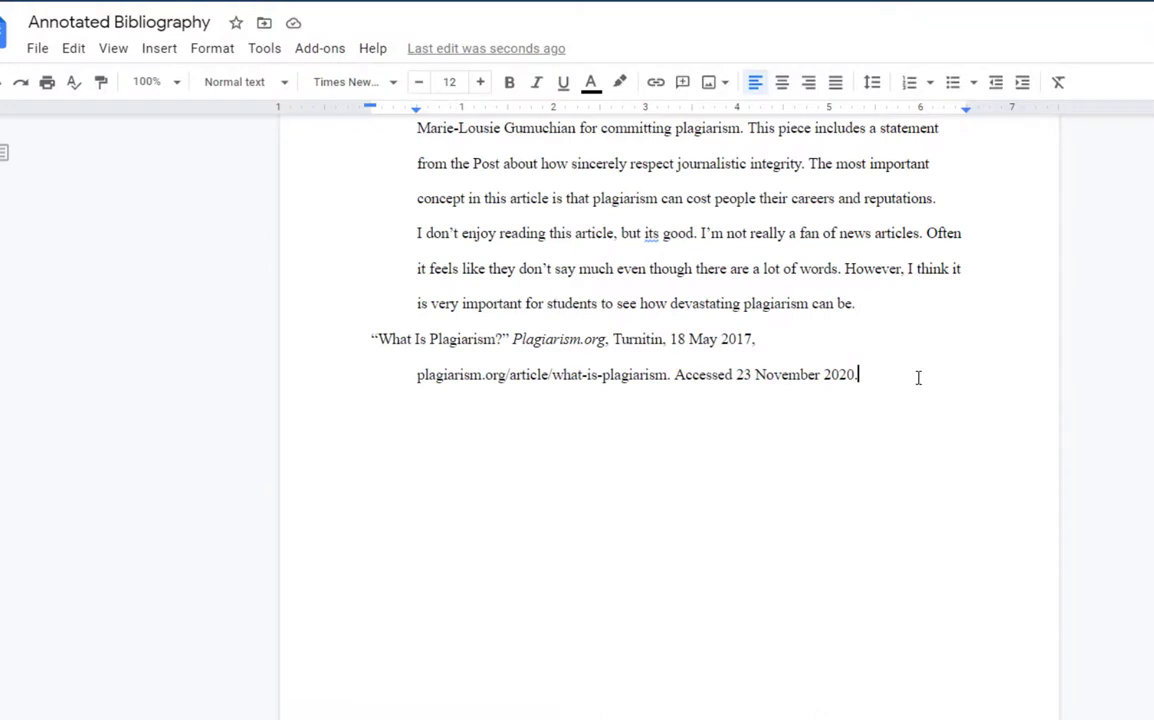
key(Return)
text(The article)
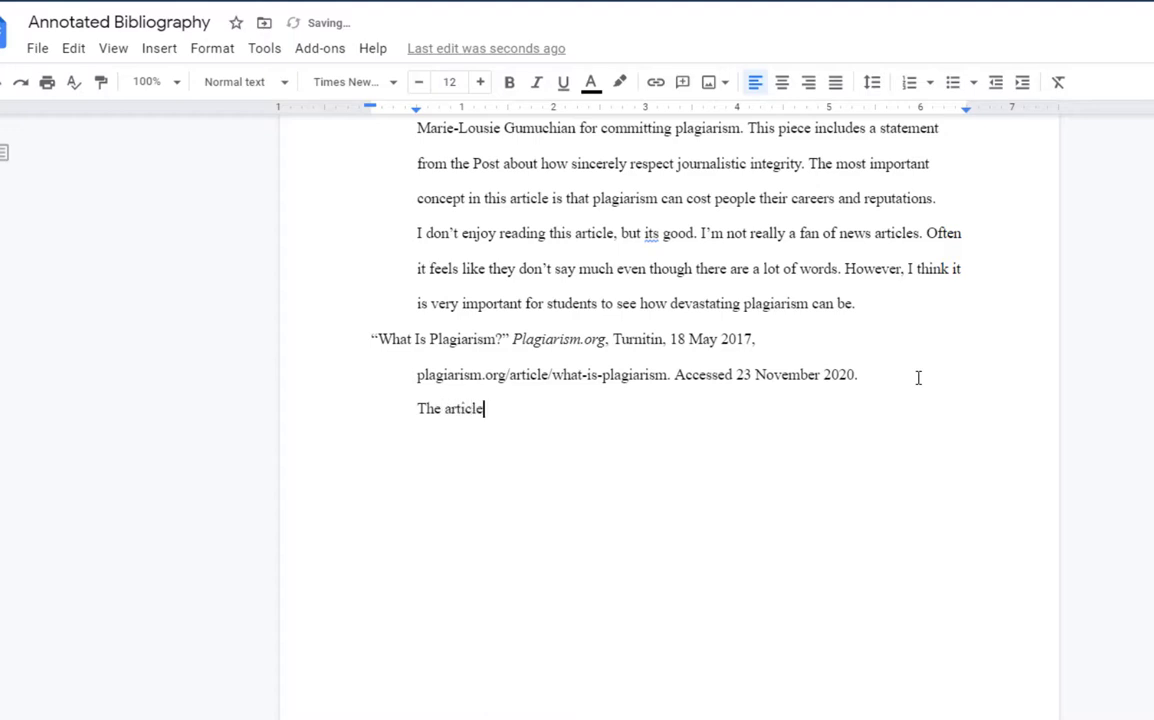
text( "What Is Plagiarism)
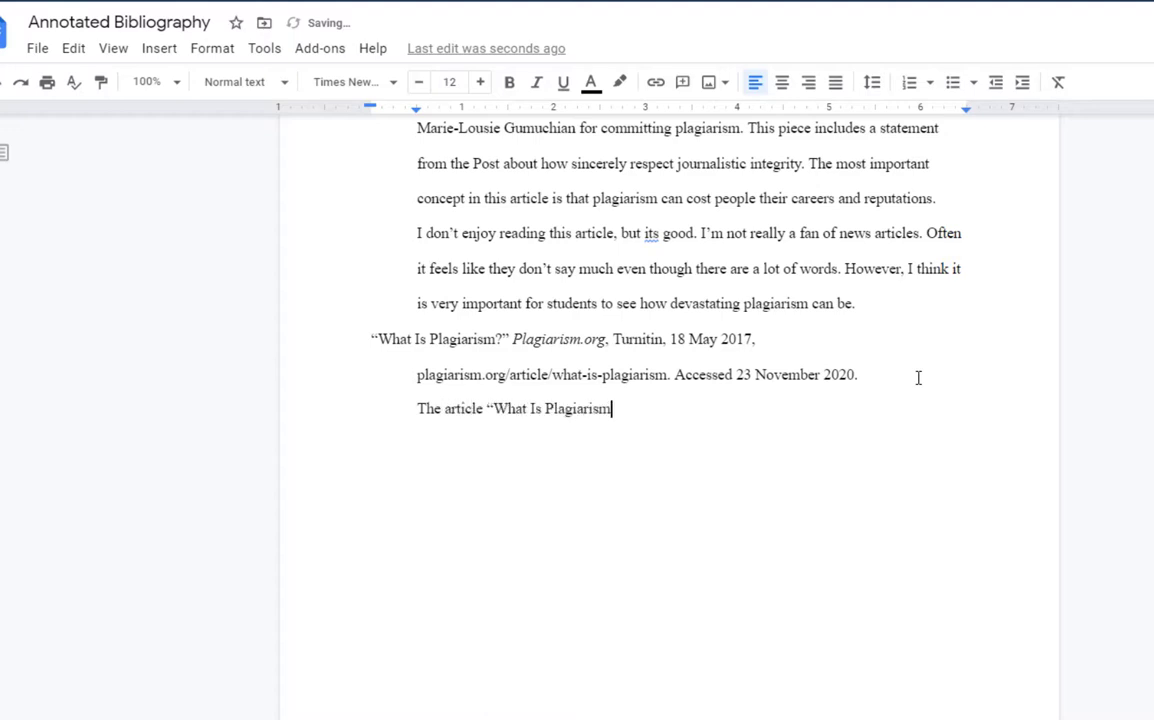
text(" outlines the definition of plagiarism.)
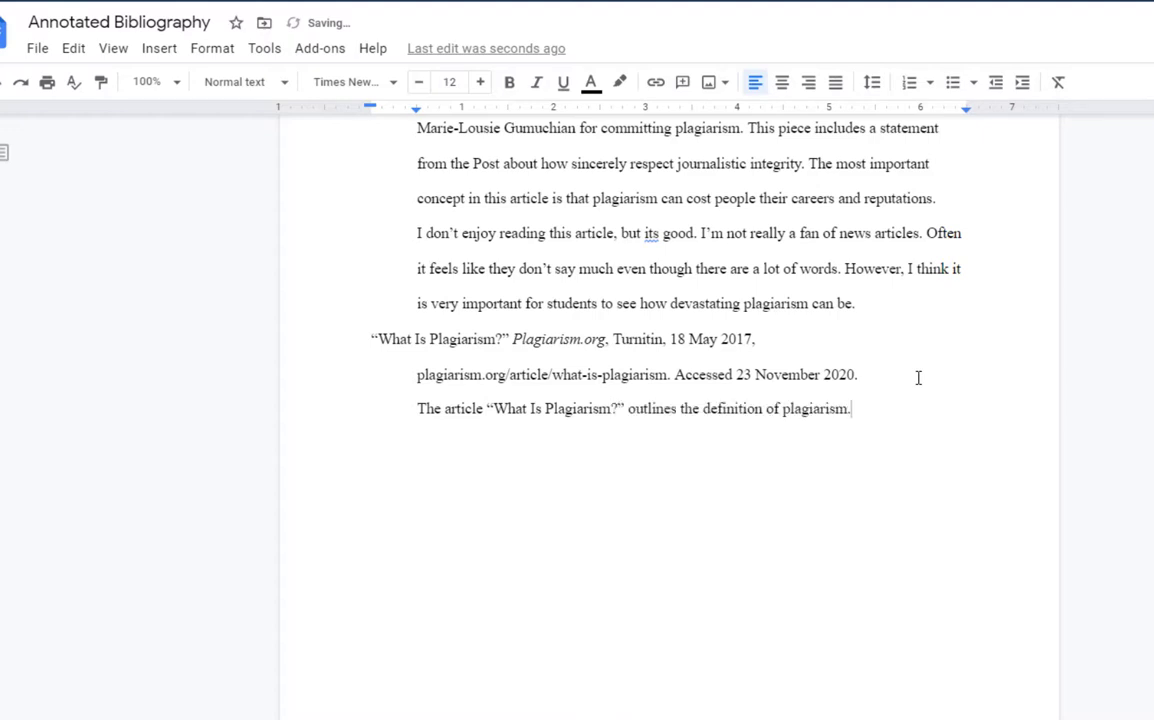
key(Return)
text(I liked it!)
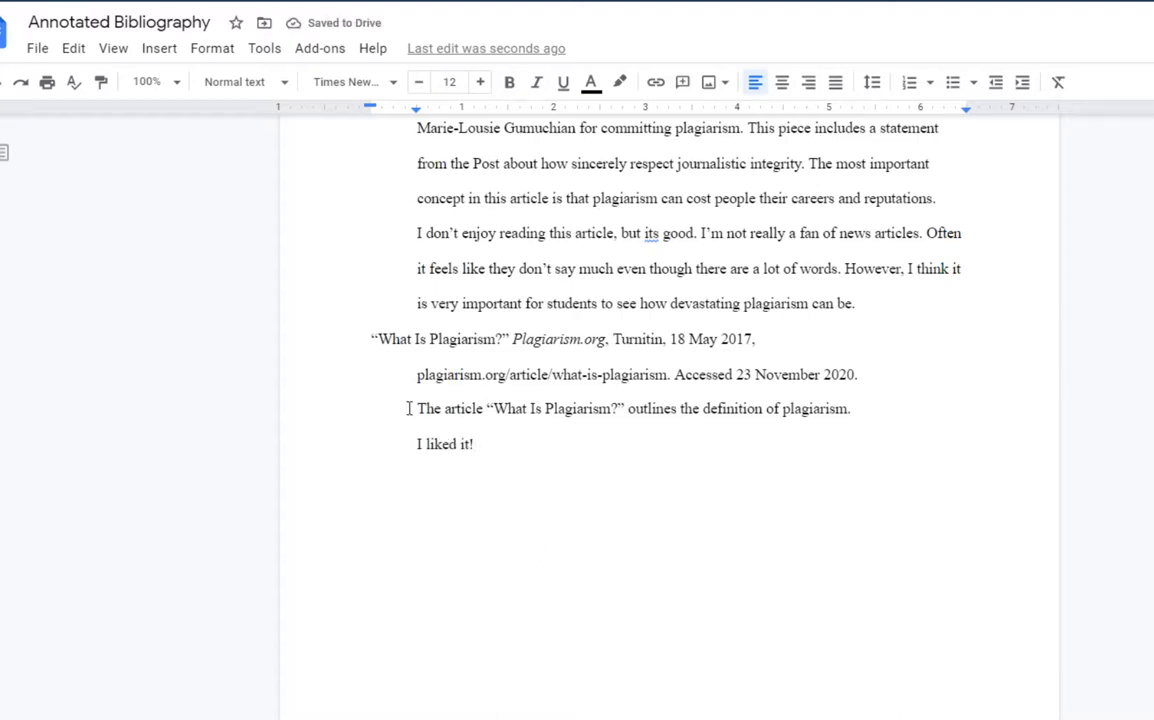
Step: Add the length note "(4-5 sentences)" in front of the summary paragraph under the Plagiarism.org entry
drag(416, 408, 482, 410)
drag(592, 394, 855, 408)
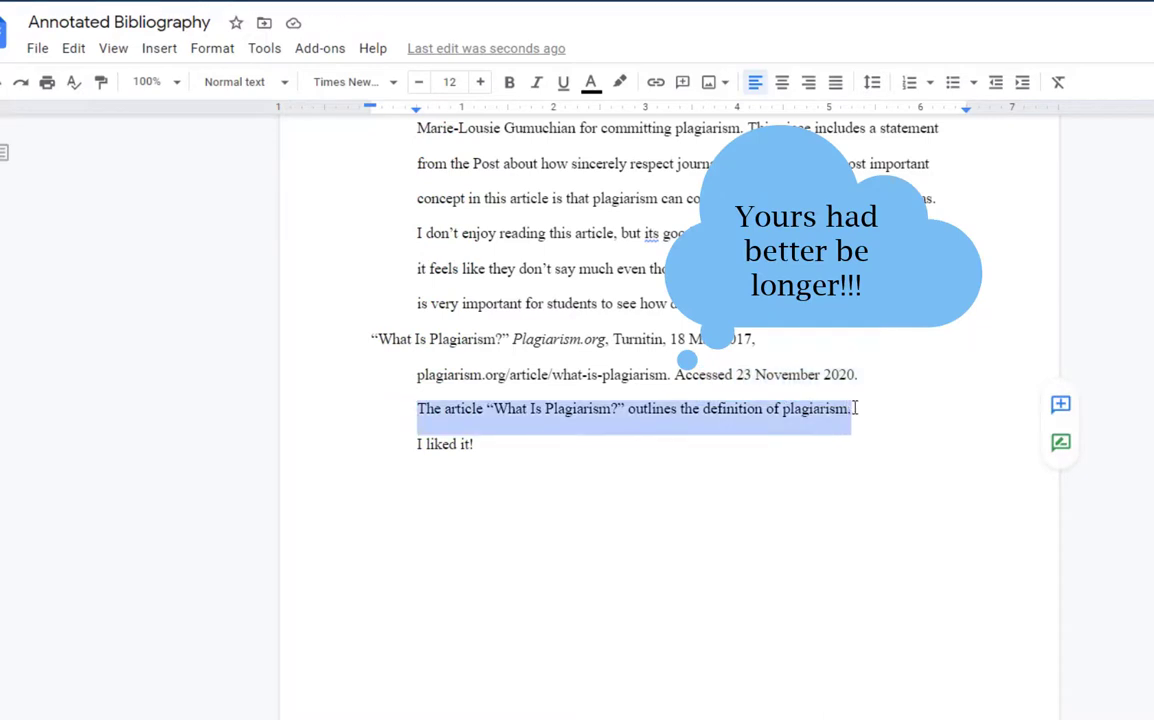
click(855, 408)
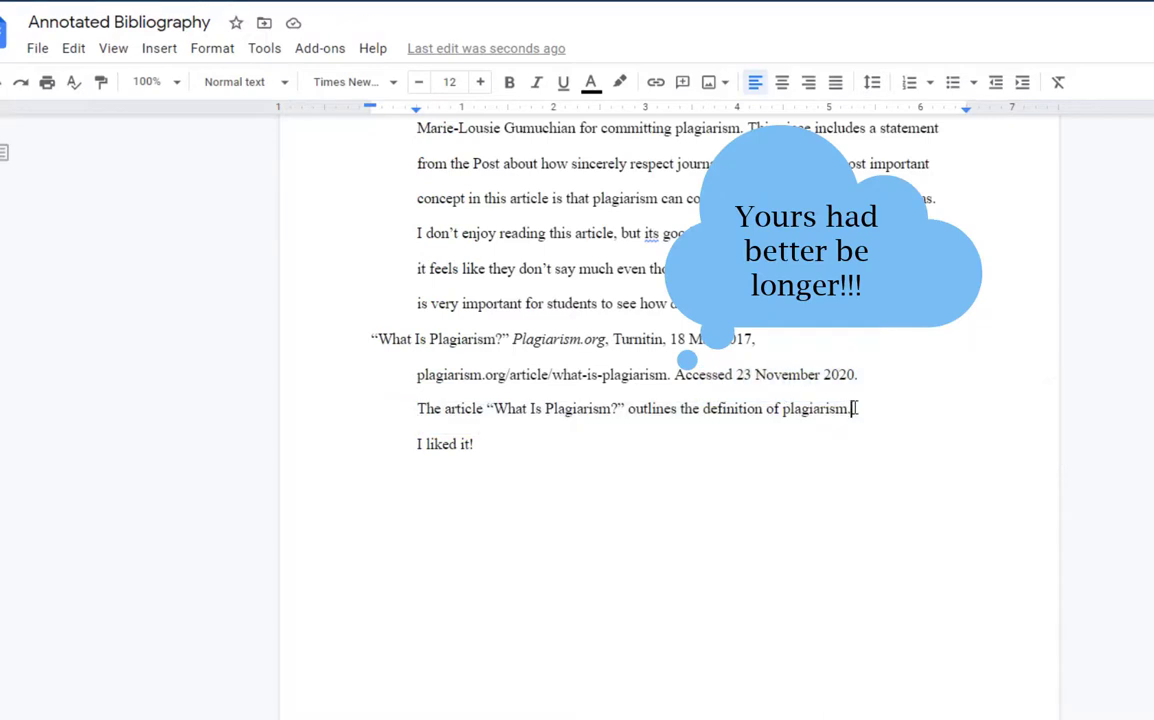
click(418, 410)
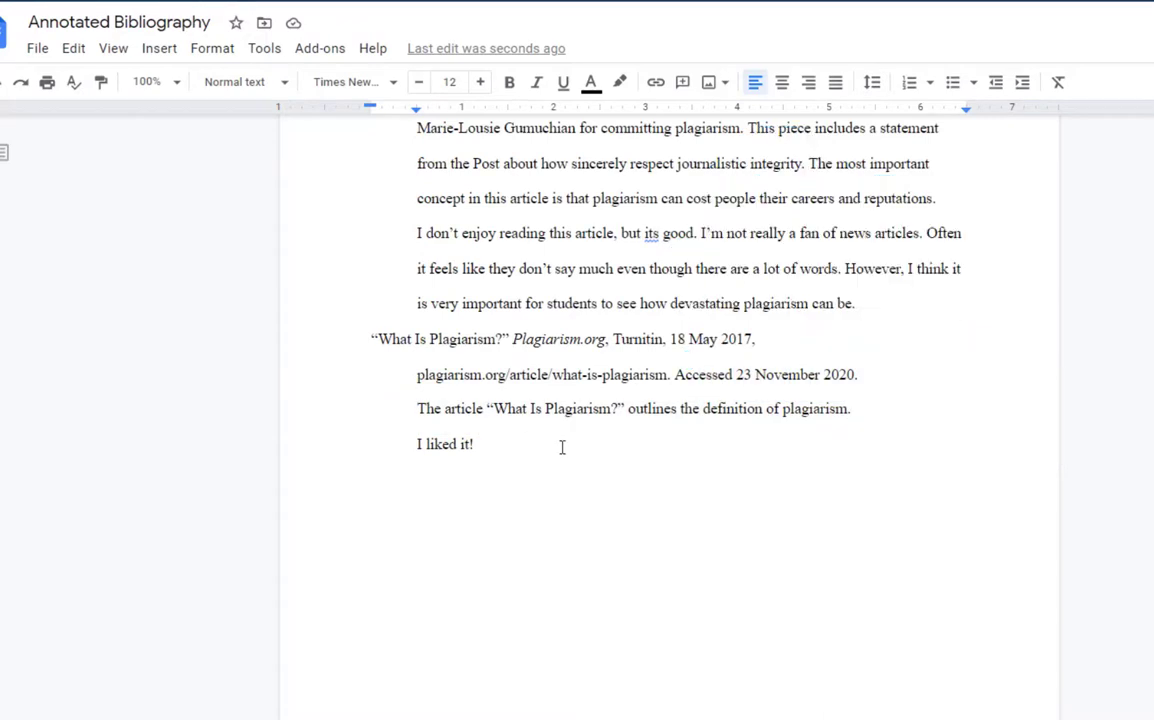
text((4)
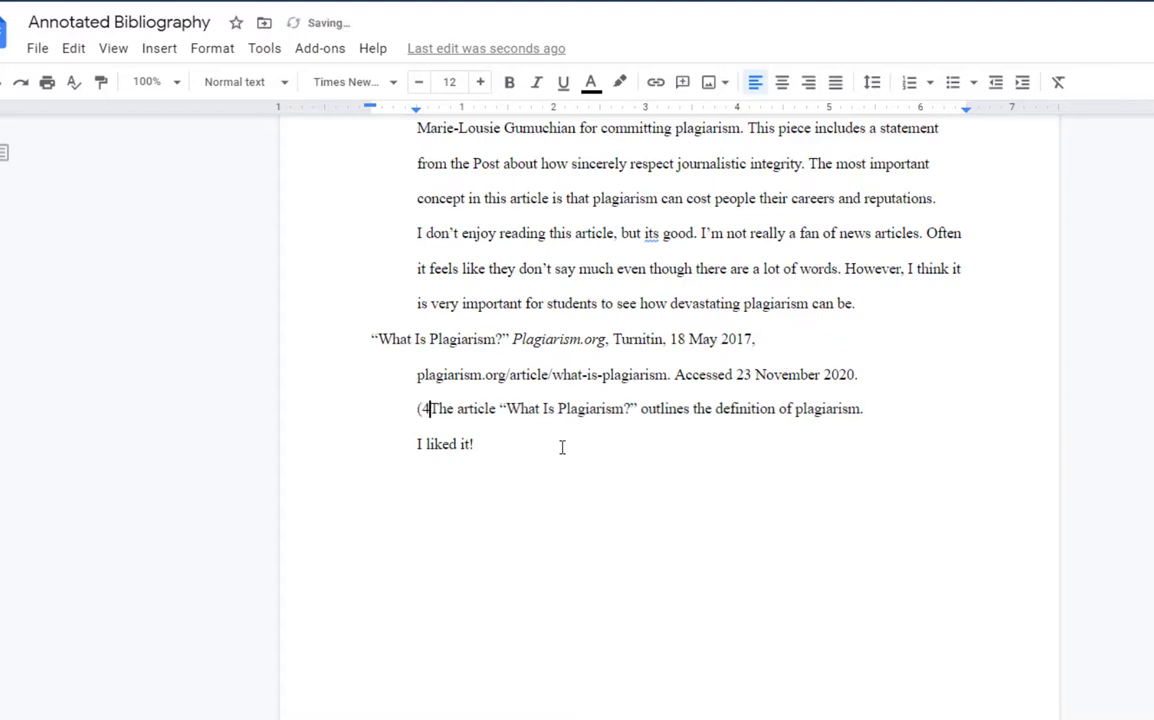
text(-5)
text( sentences)
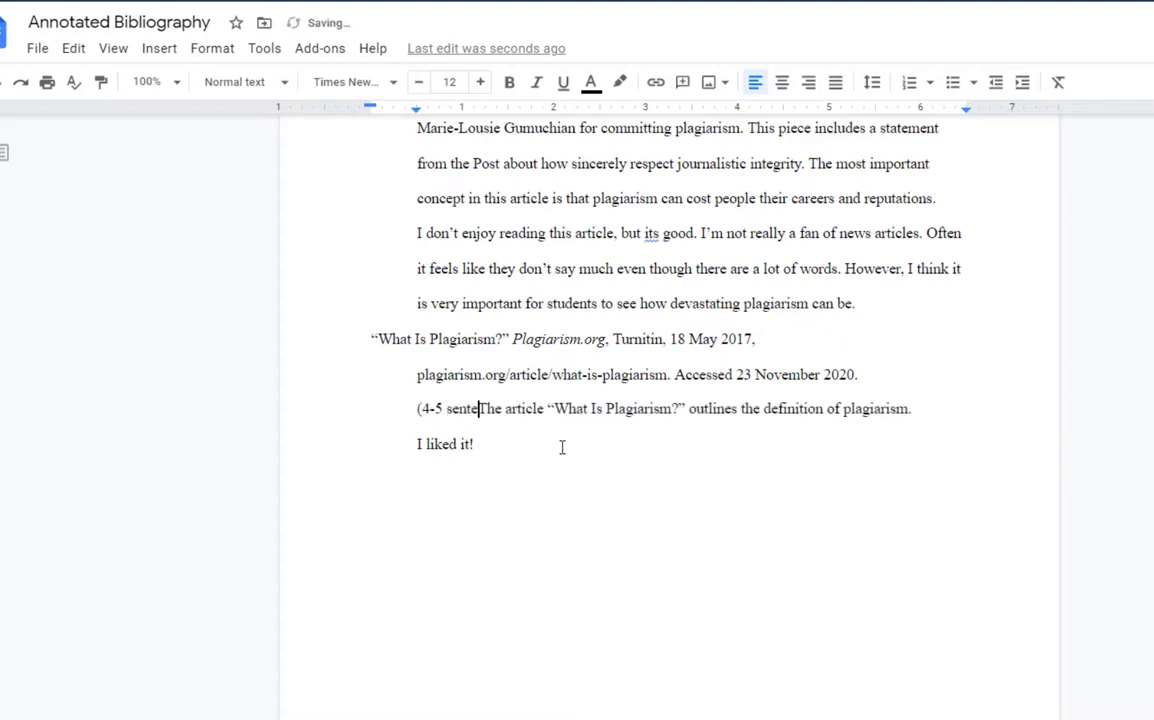
text())
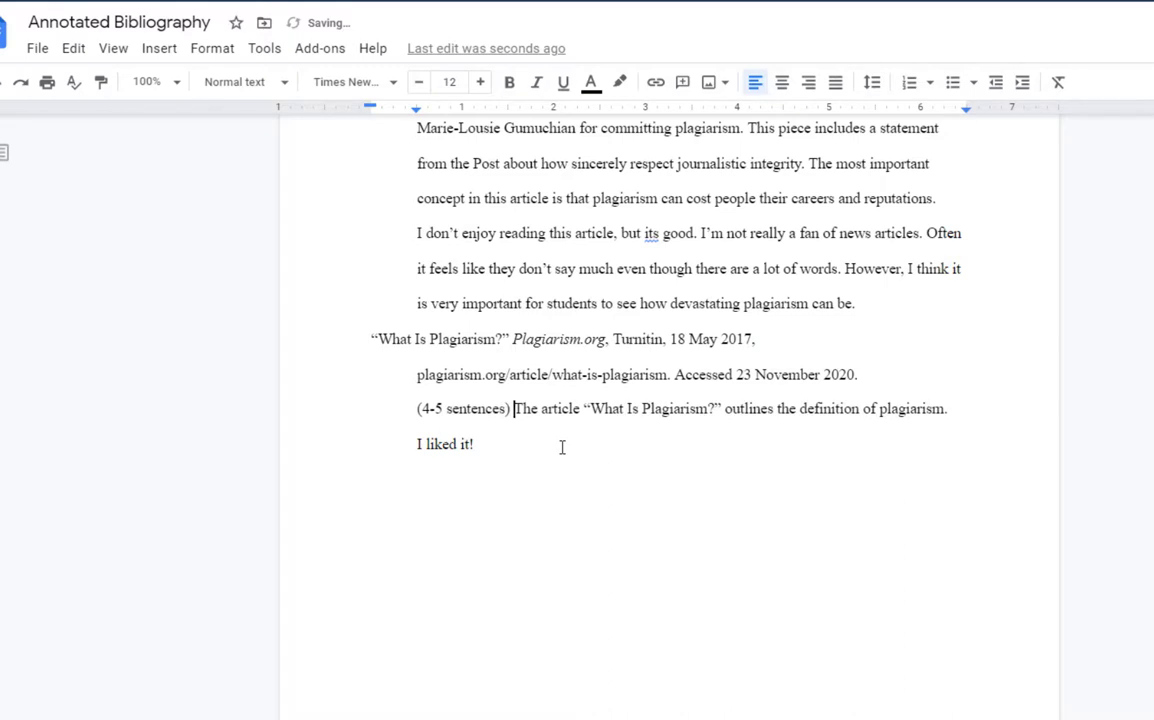
Step: Add the length note "(1-2 sentences)" in front of the "I liked it!" response under the Plagiarism.org entry
click(414, 444)
text(()
text(1-2)
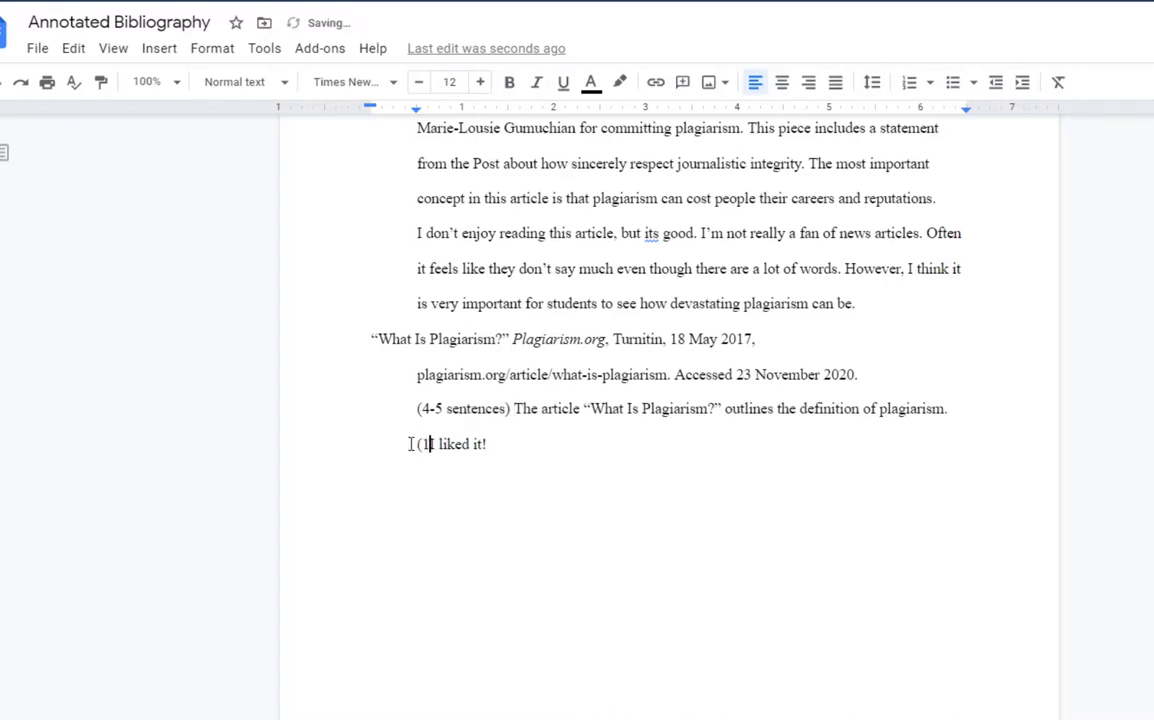
text( sentence)
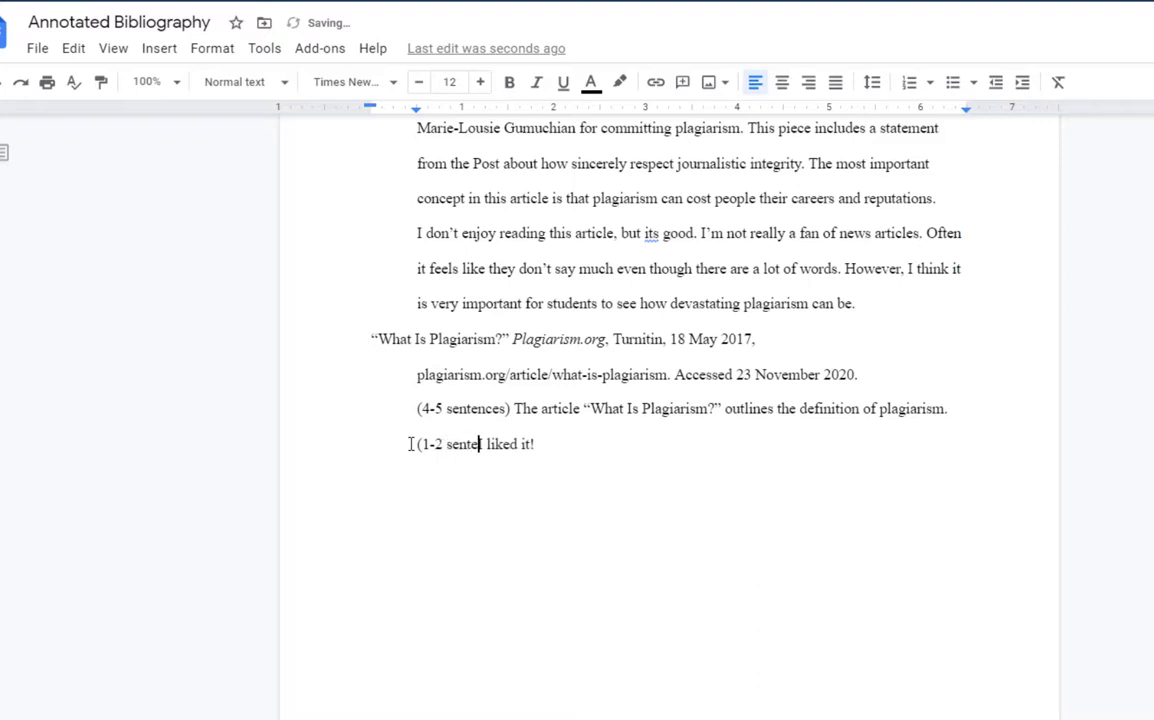
text(s)
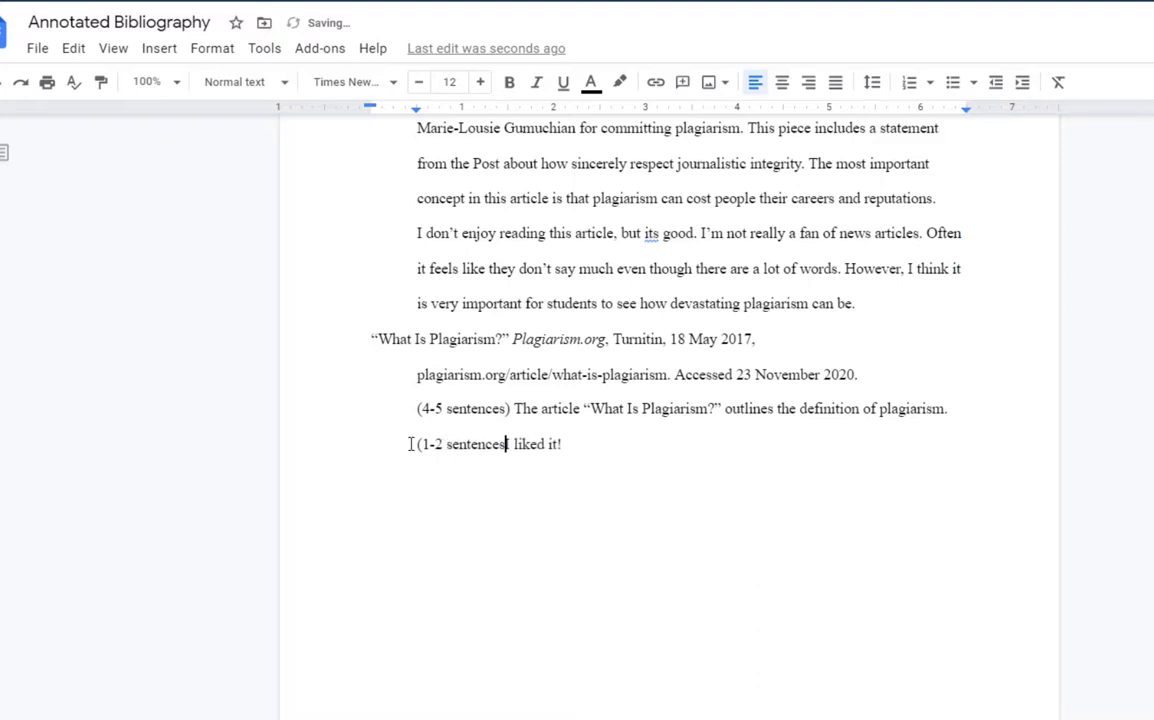
text())
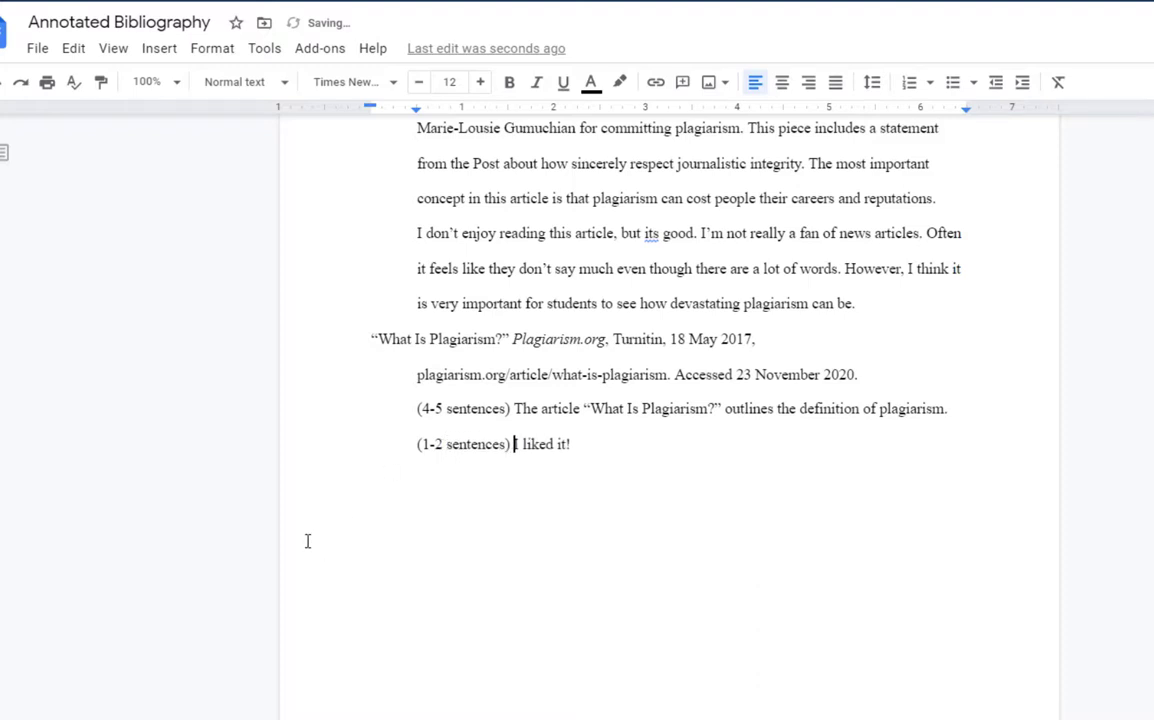
drag(572, 448, 512, 449)
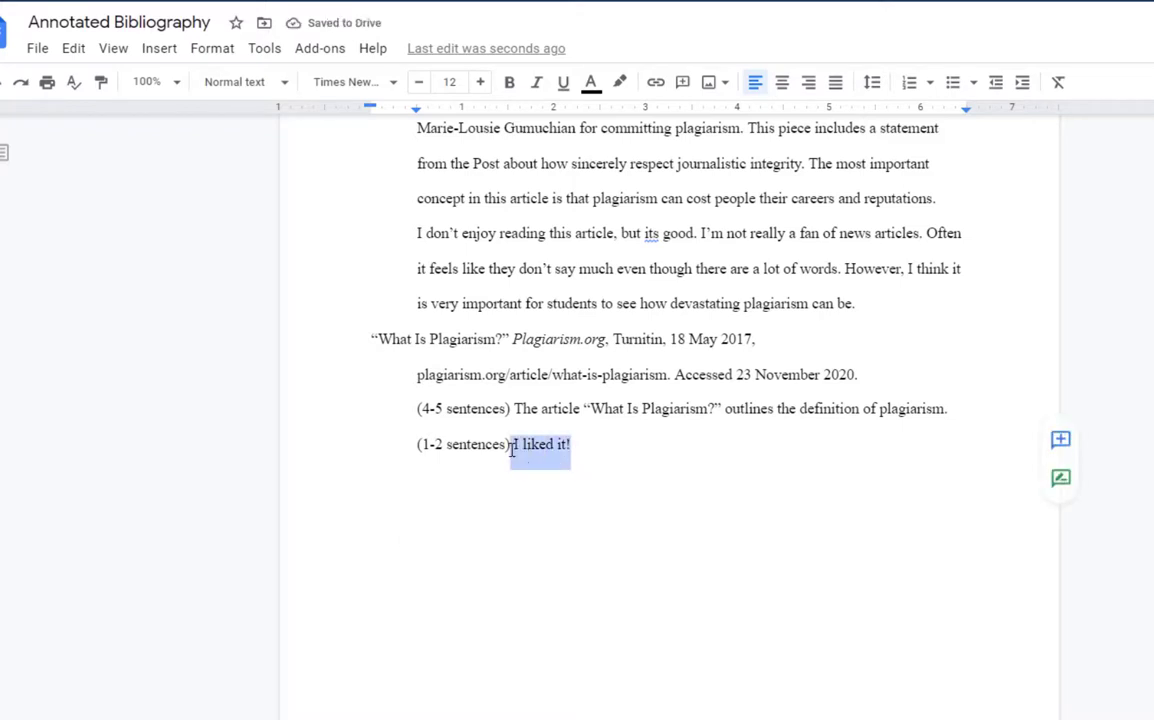
click(597, 451)
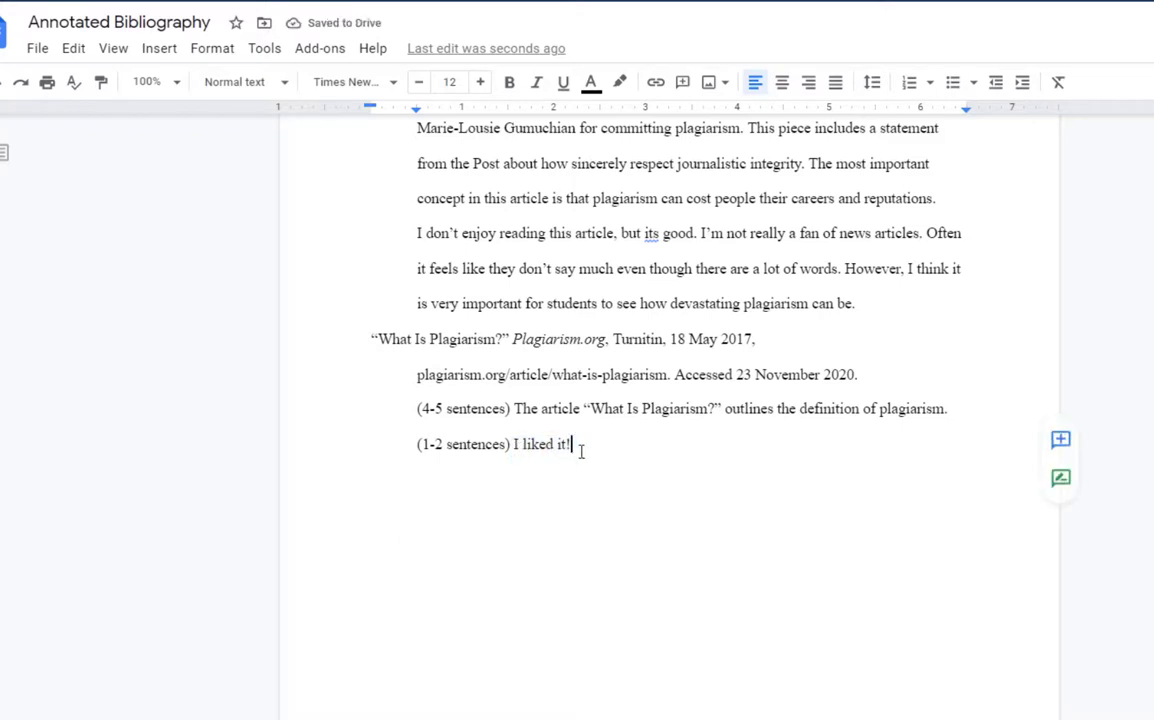
drag(569, 453, 513, 445)
click(601, 443)
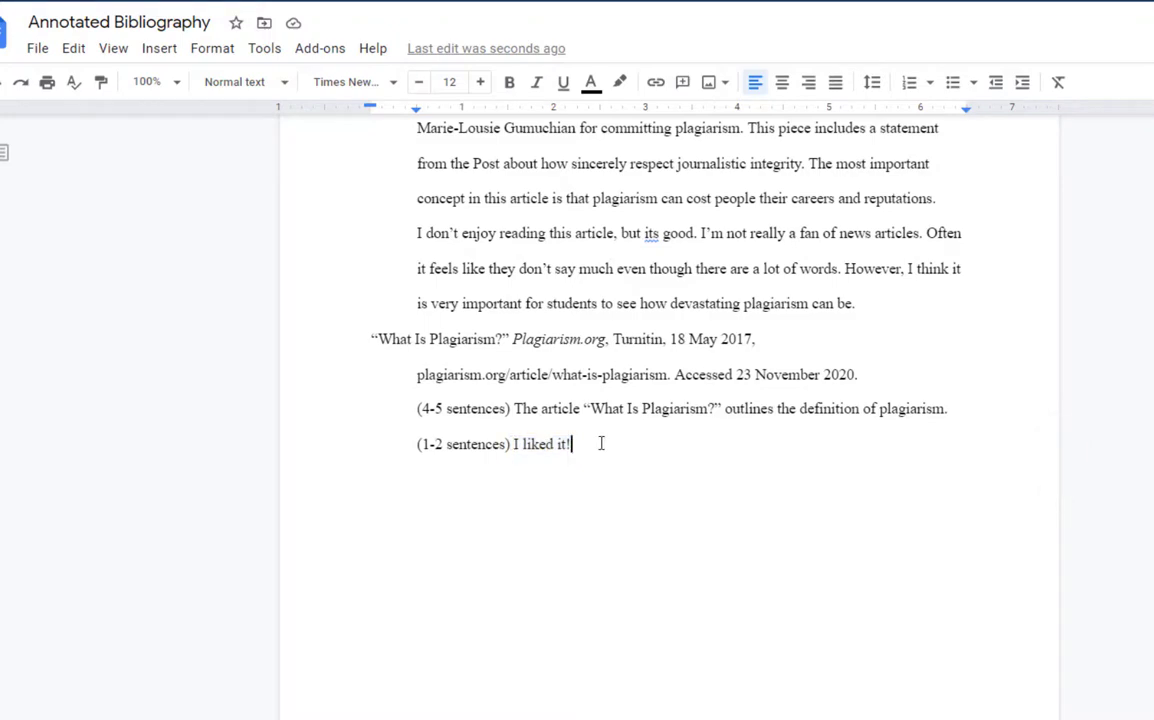
Step: Change the centered title on the first page to "Annotated Bibliography"
scroll(755, 536, up, 10)
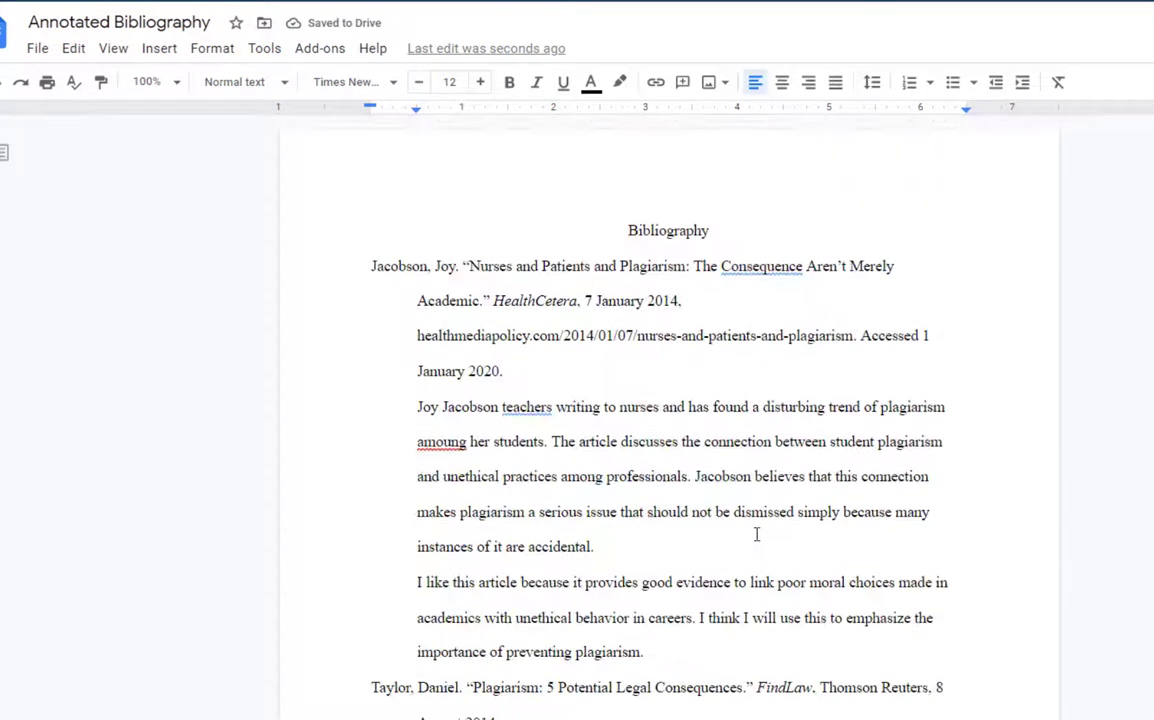
click(619, 235)
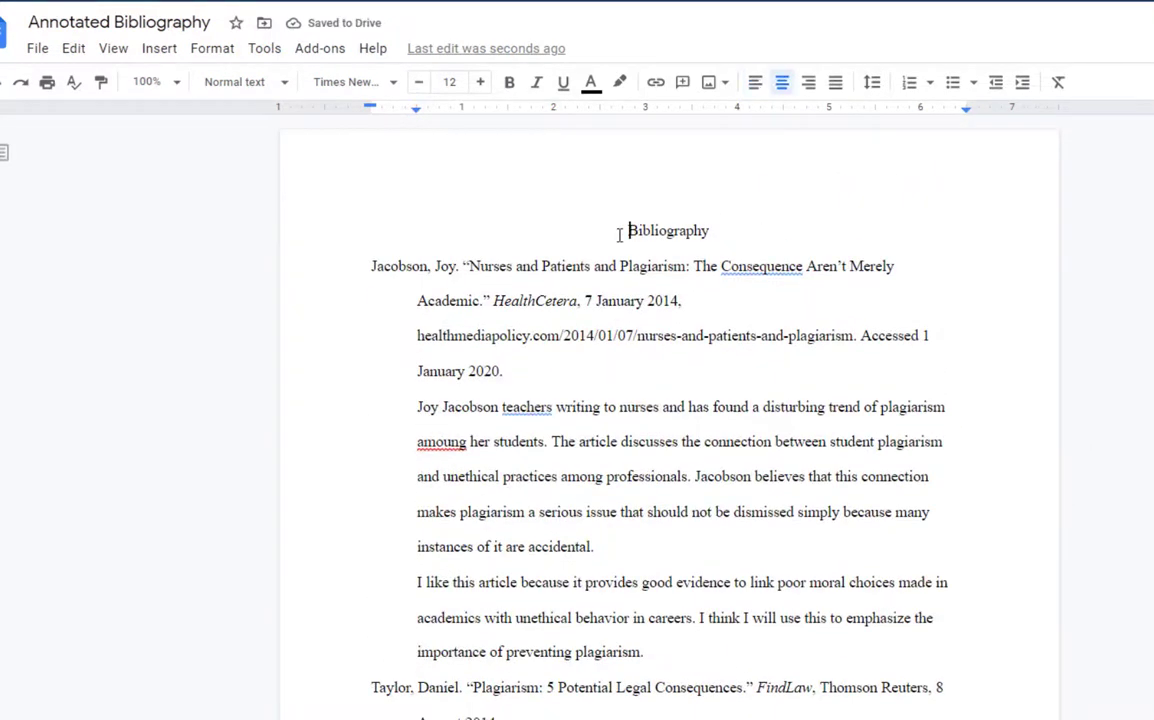
text(Annotated)
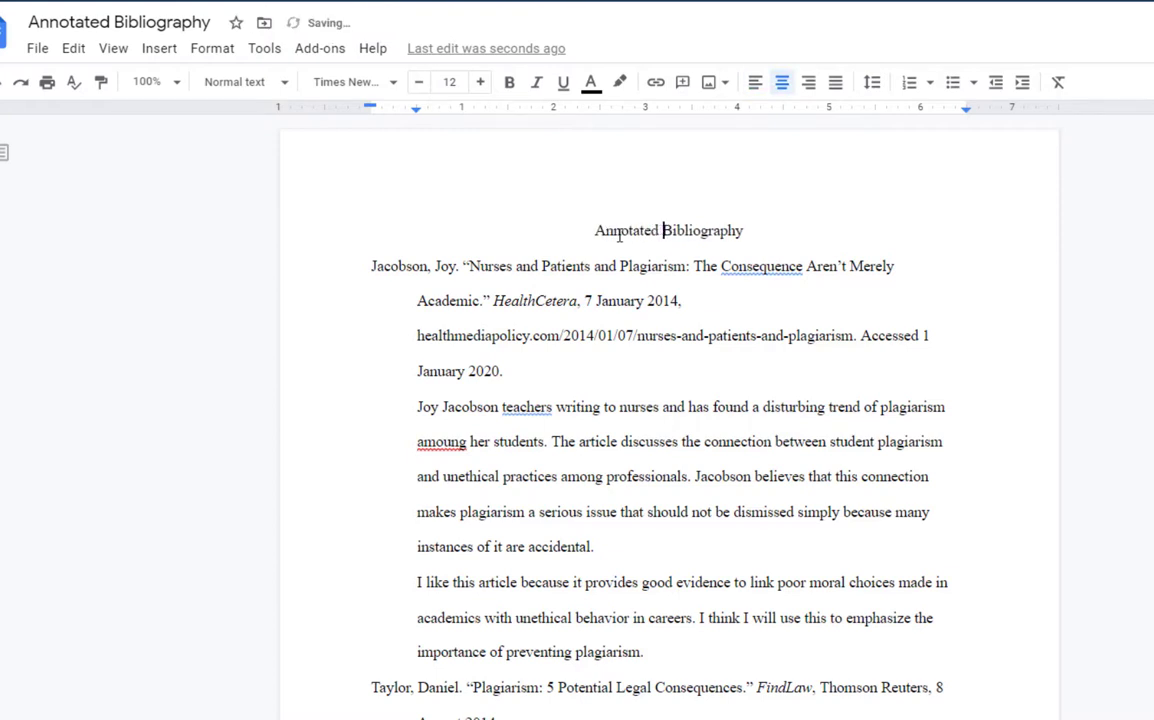
Step: Insert an automatic page number in the page header, right-align it and put "Last Name" with a space before it
double_click(734, 165)
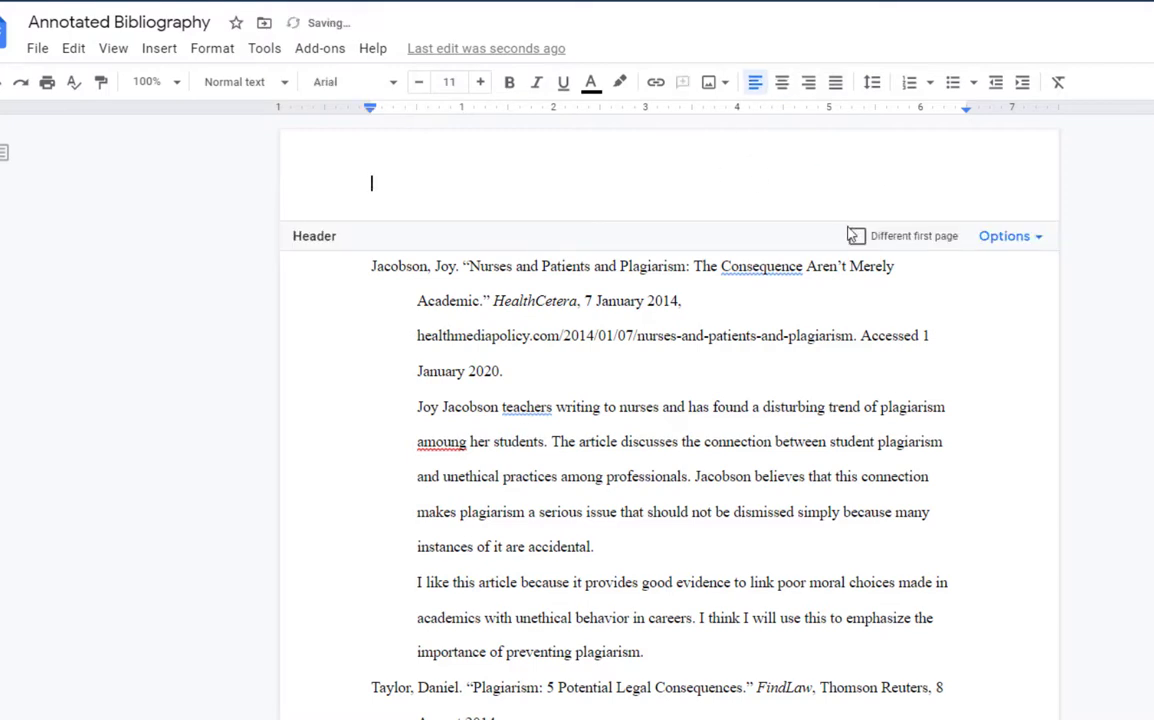
click(150, 50)
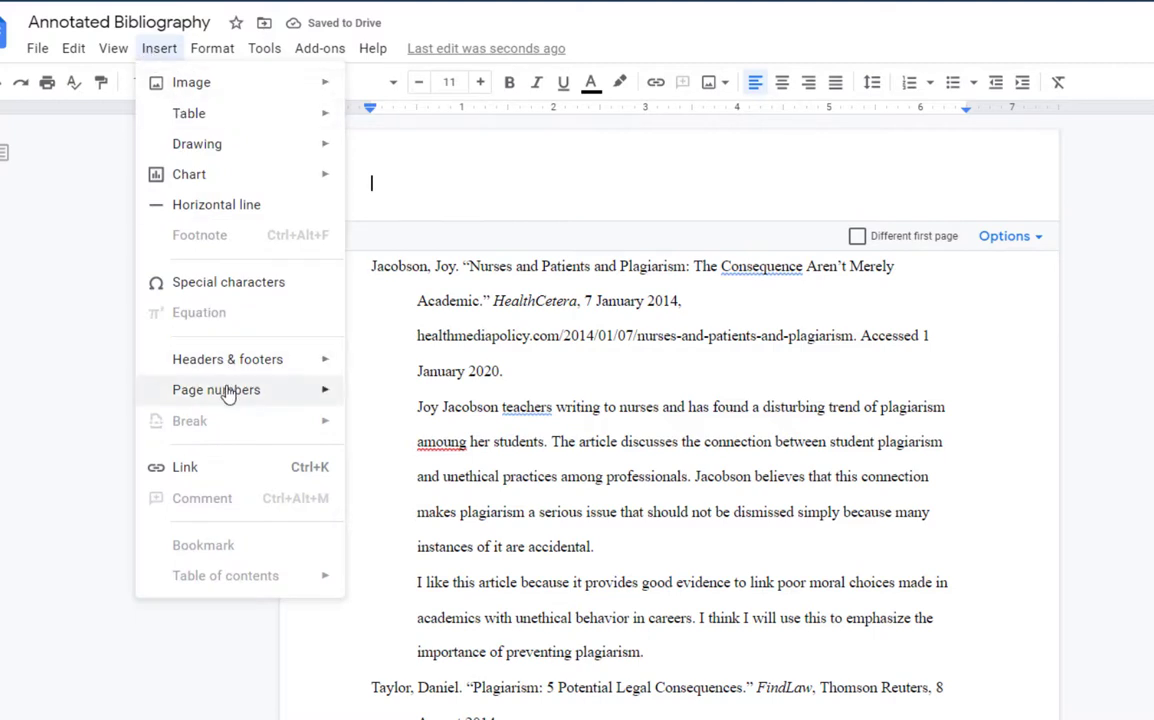
mouse_move(227, 392)
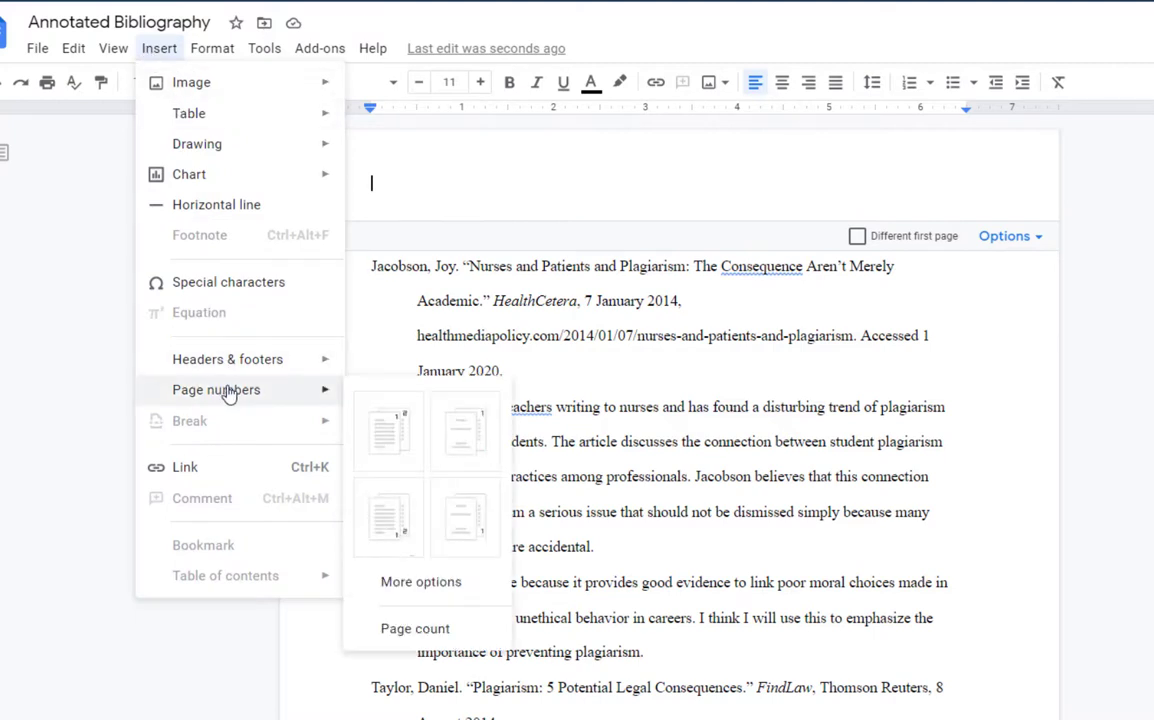
click(399, 424)
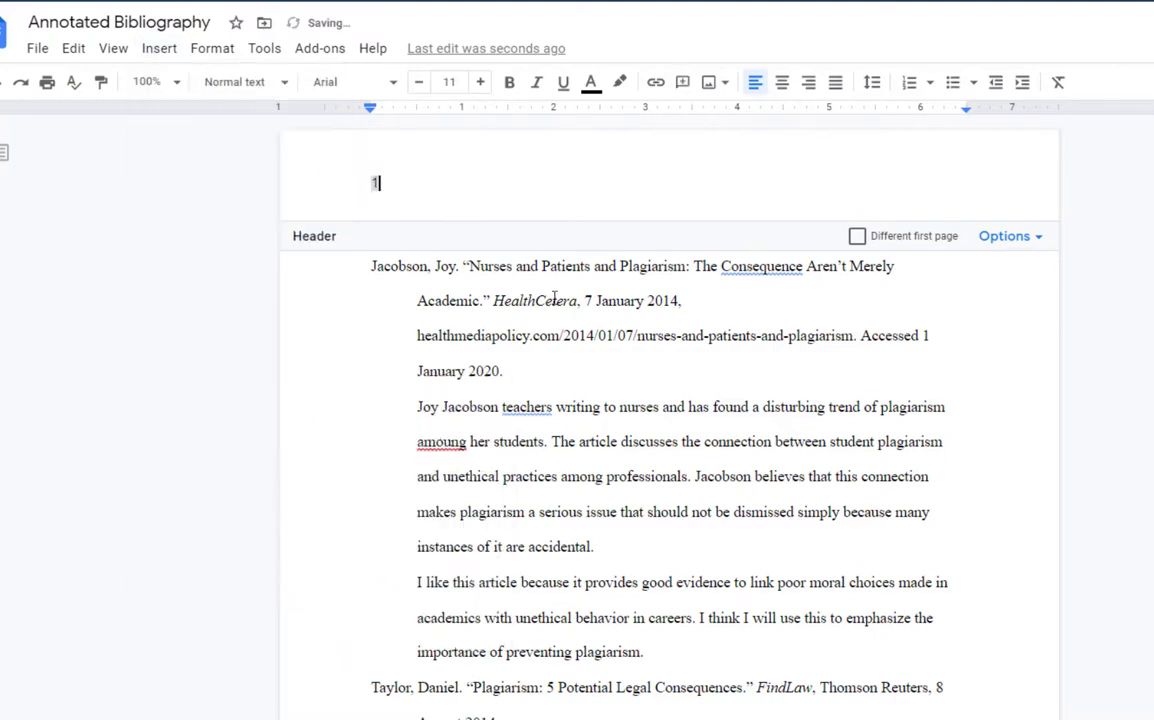
click(808, 82)
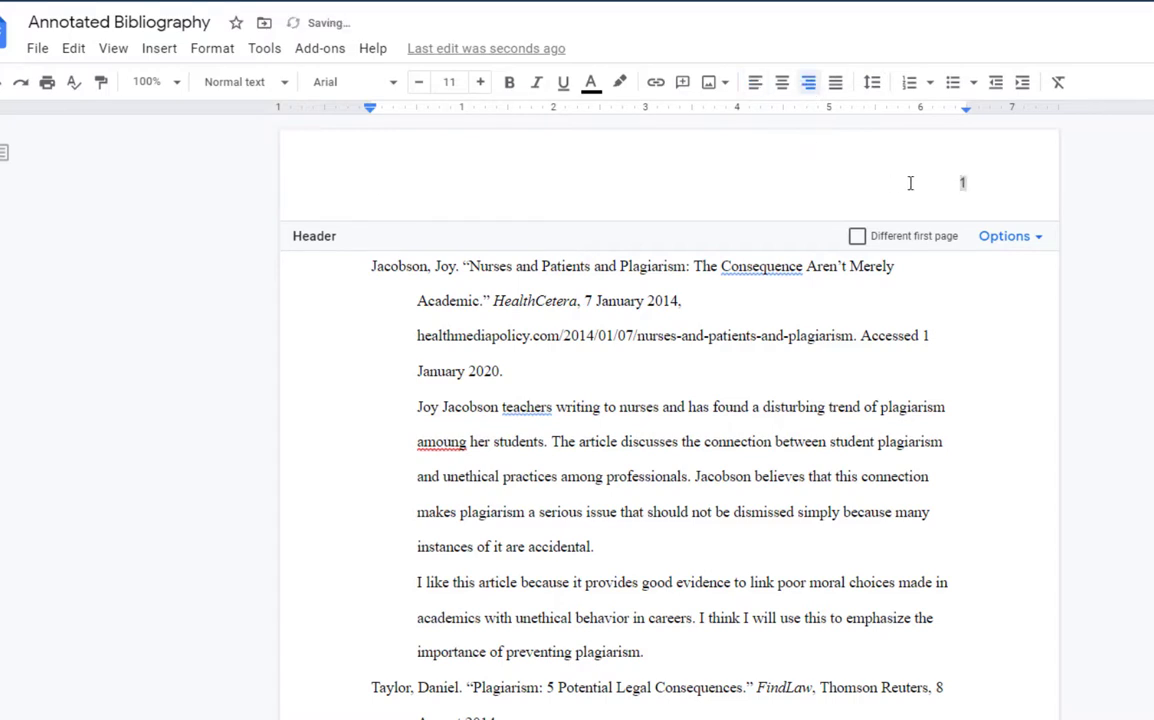
text(Last Name)
Step: Format the header's name and page number in Times New Roman, size 12, and return to the body text
drag(875, 177, 1012, 185)
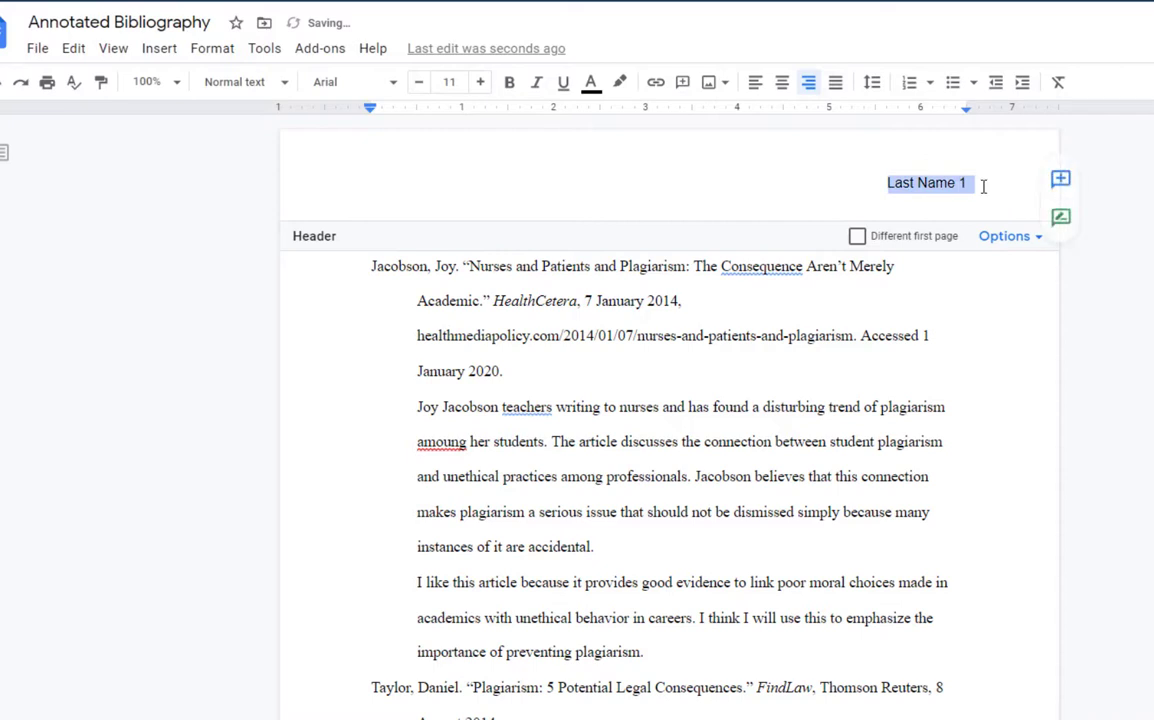
click(318, 84)
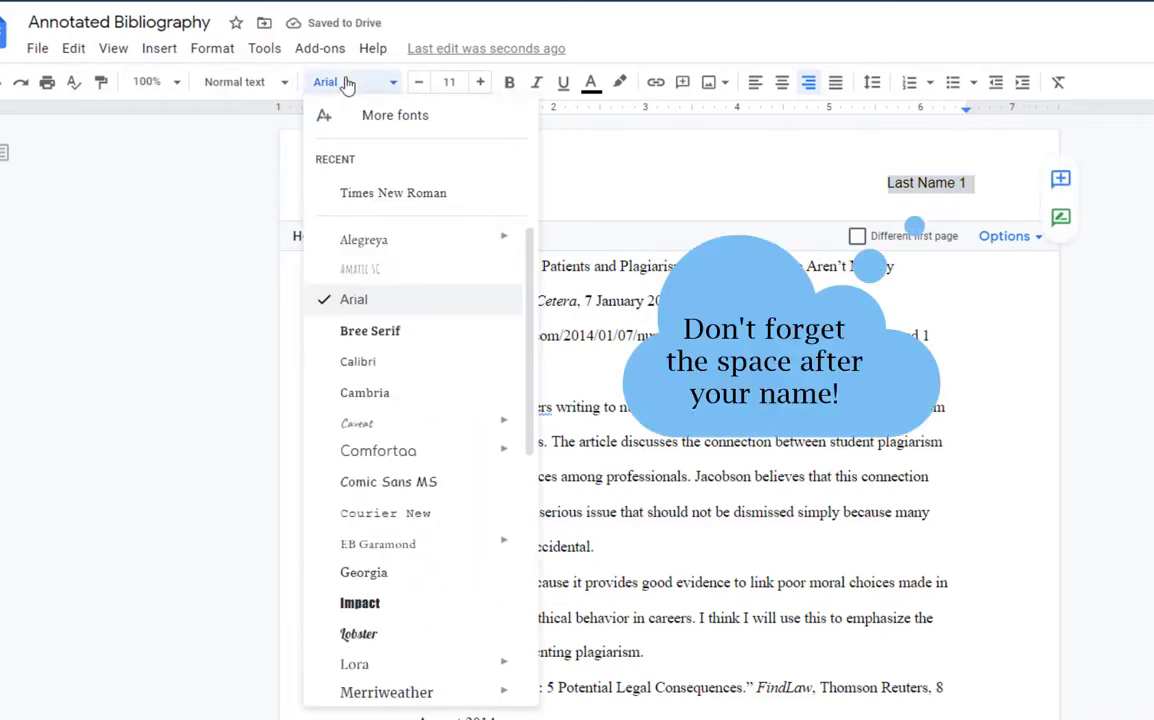
click(340, 200)
click(481, 84)
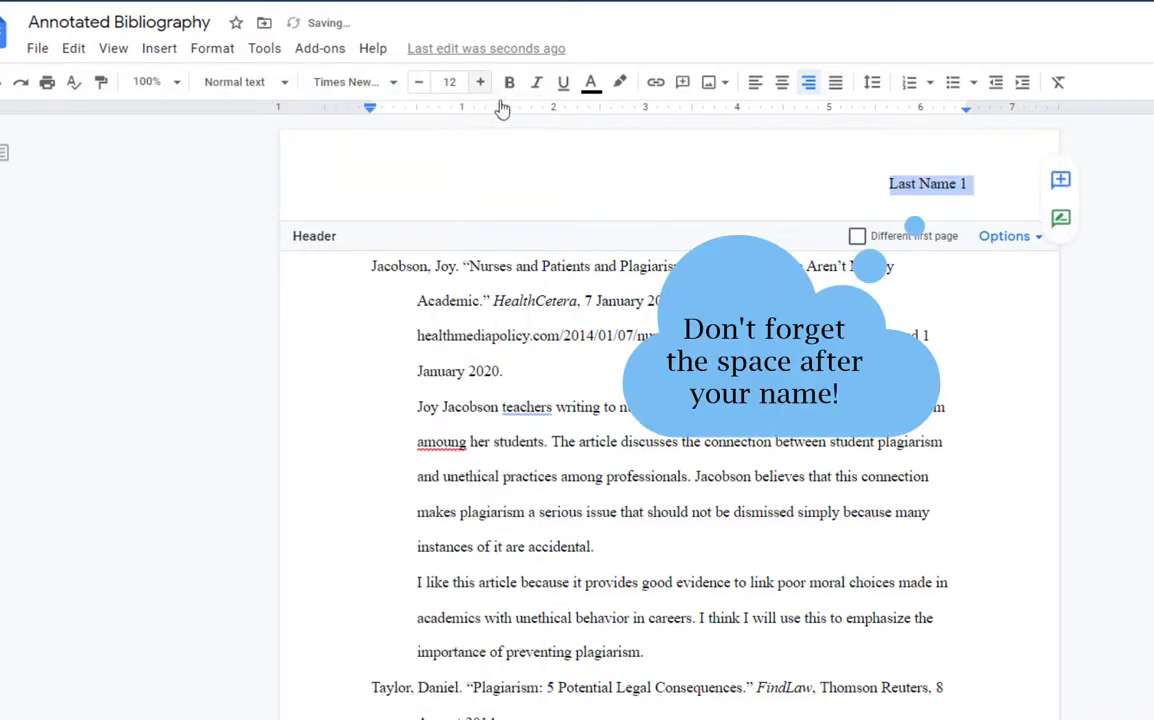
click(1008, 380)
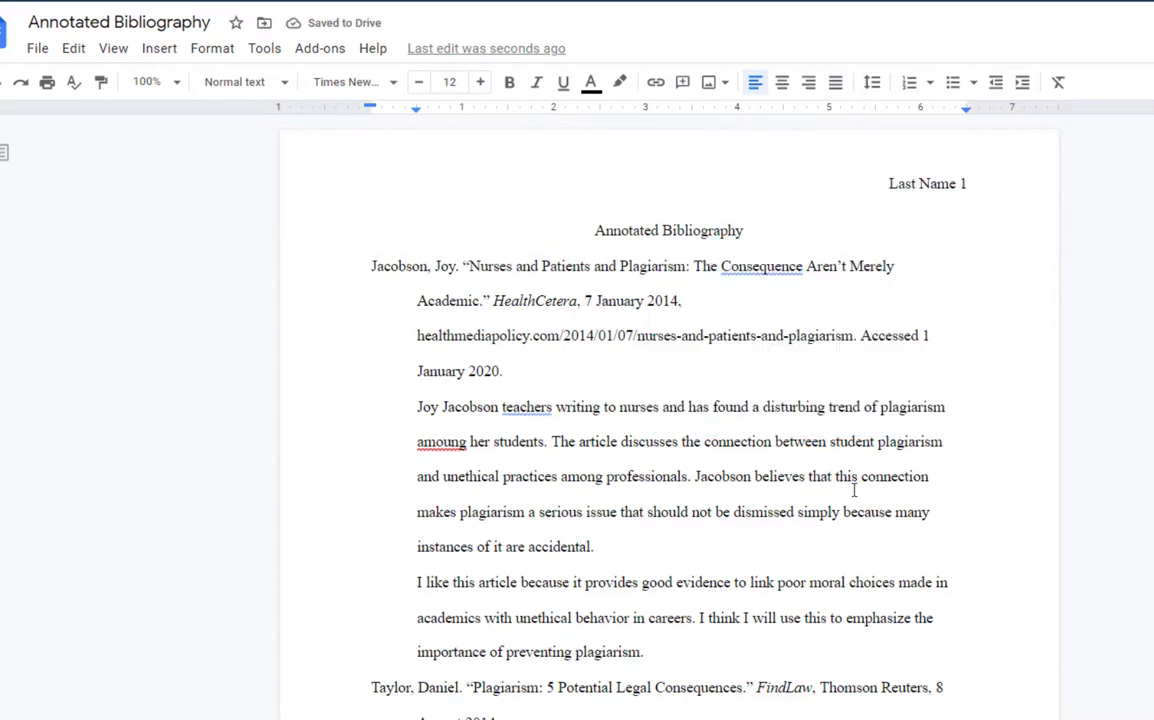
Step: Review the header, the hanging indents of the citations and the indentation of the annotation paragraphs across the pages
scroll(760, 231, down, 3)
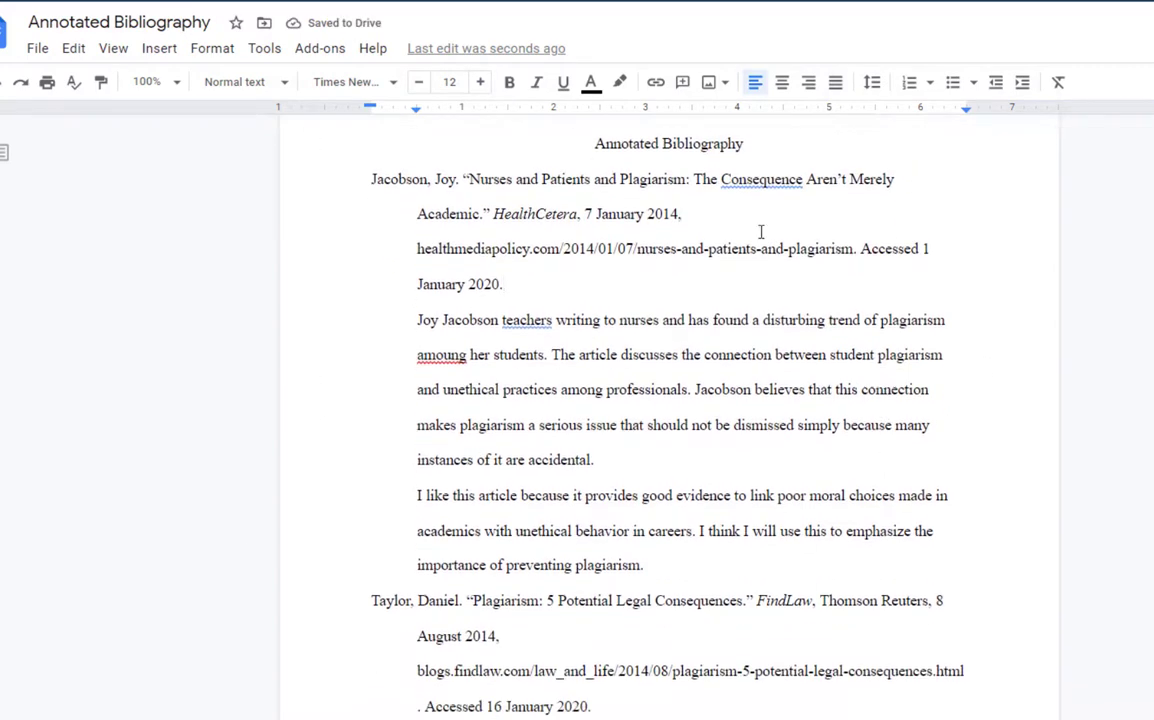
scroll(742, 198, up, 3)
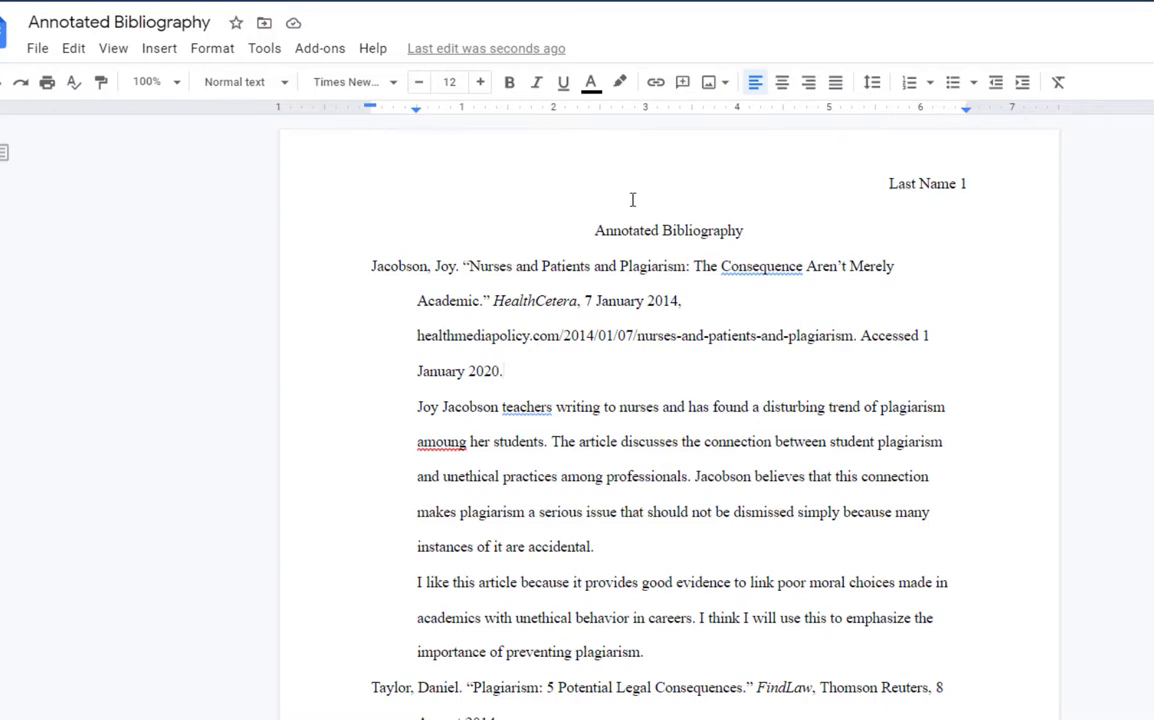
double_click(523, 175)
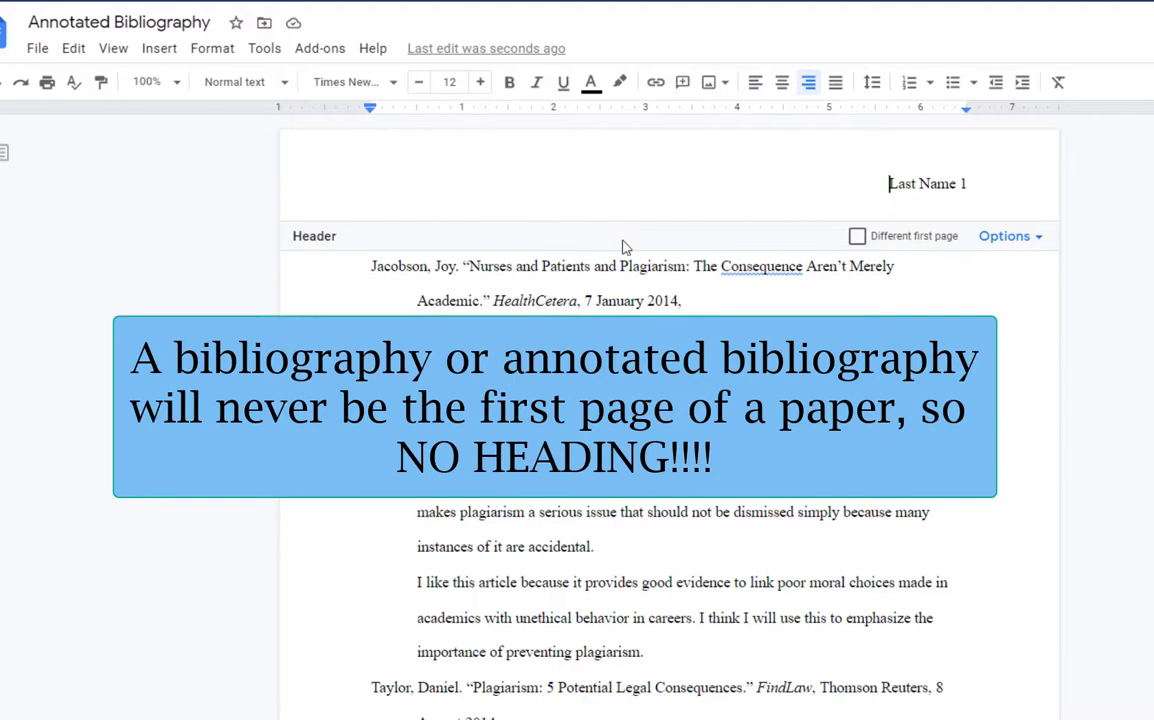
click(657, 301)
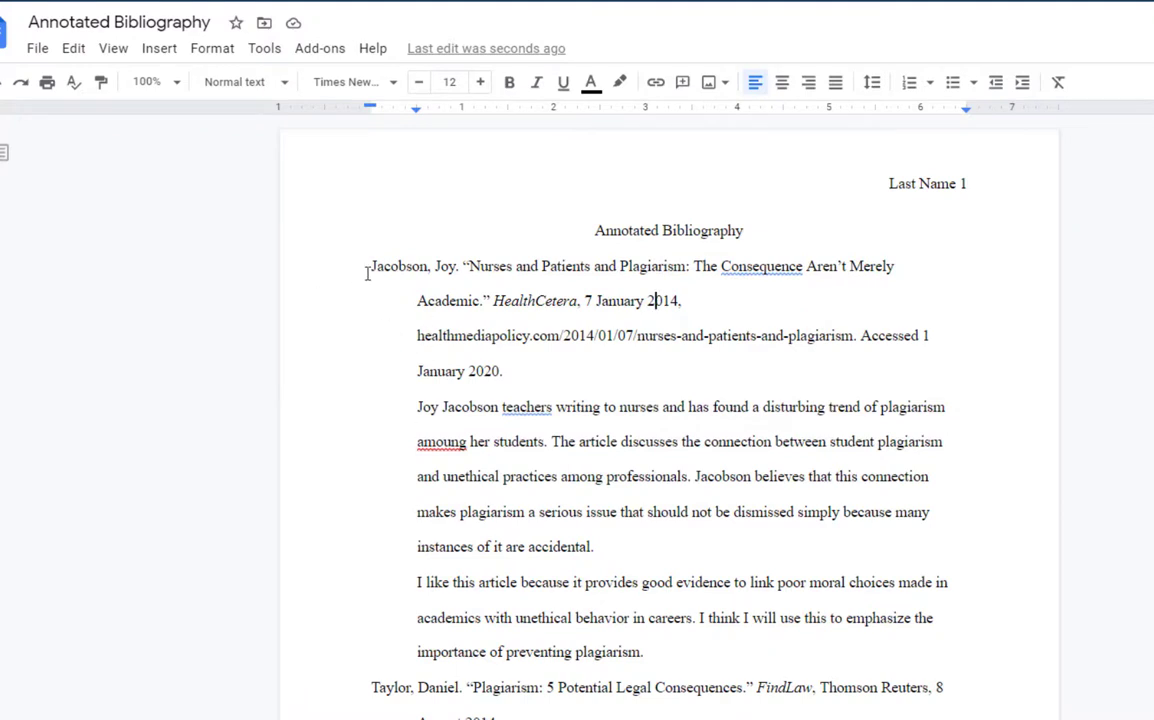
drag(371, 266, 505, 371)
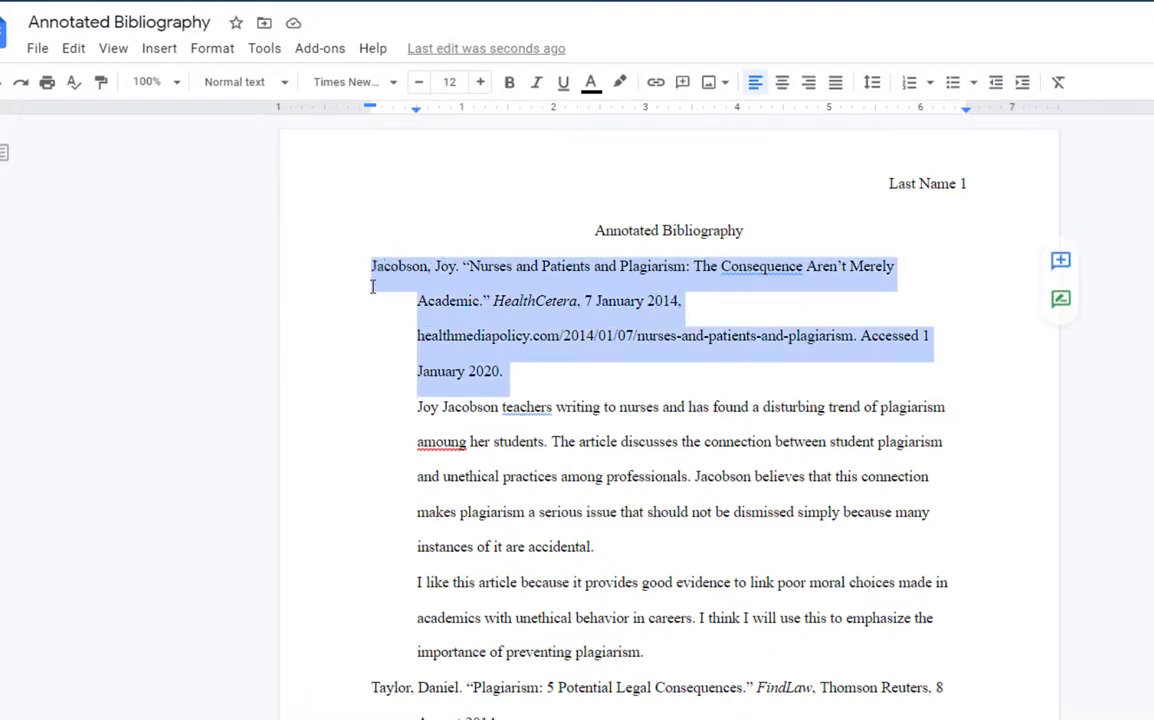
scroll(374, 286, down, 3)
drag(417, 232, 673, 496)
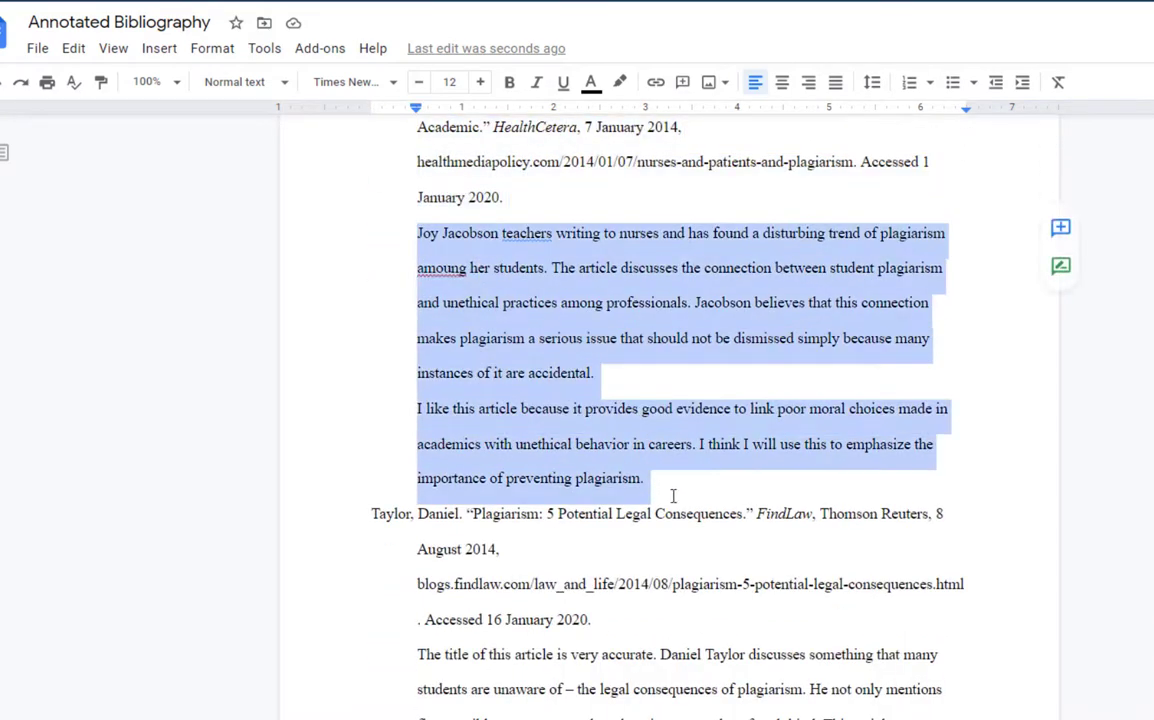
scroll(414, 470, down, 4)
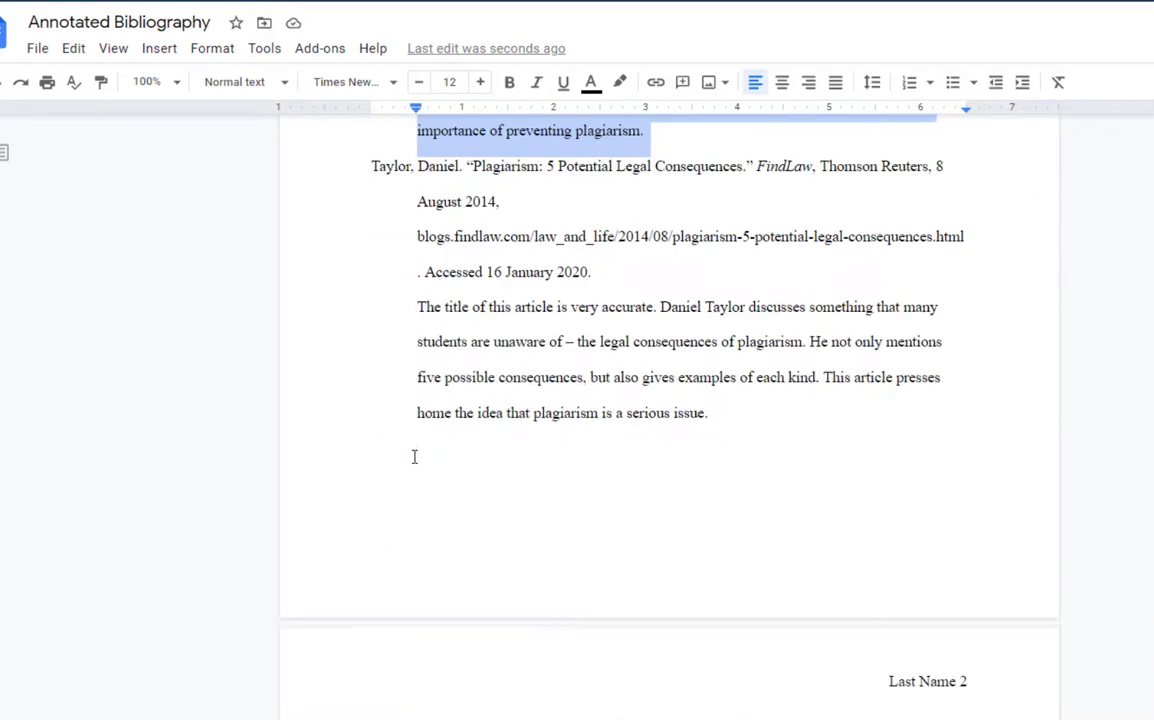
scroll(430, 428, down, 9)
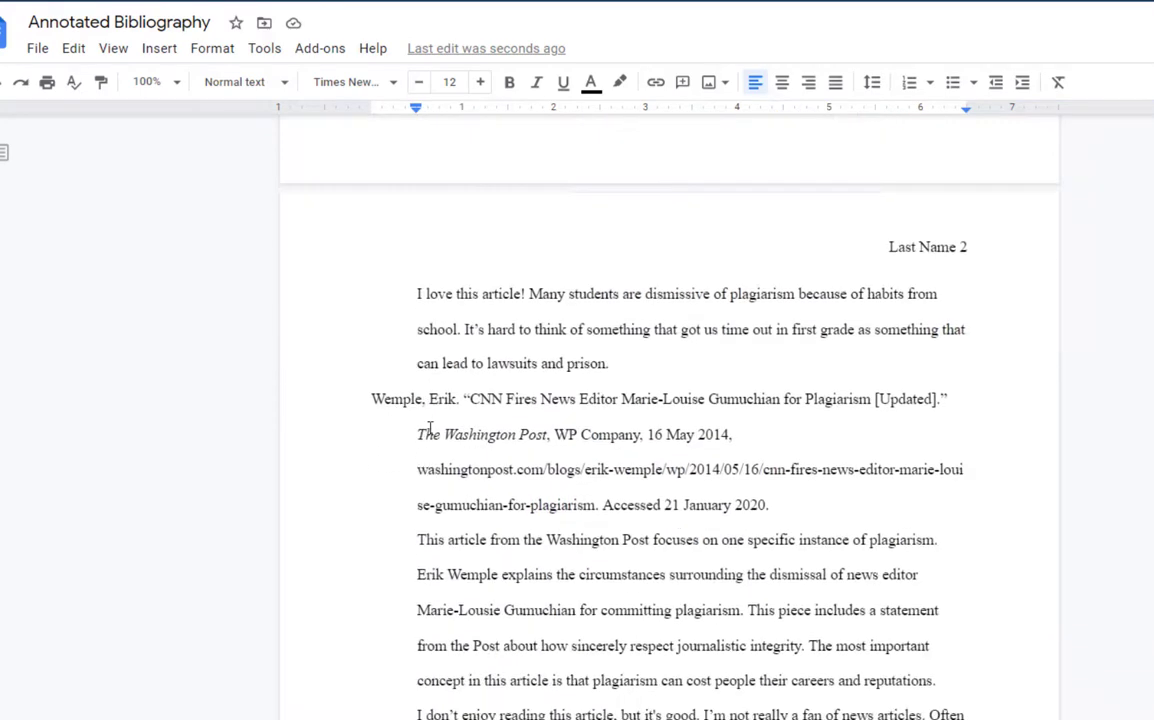
Step: Apply a left indentation of 0 inches with a hanging special indent to the whole document, including title, citations and annotations
scroll(430, 428, up, 15)
click(832, 214)
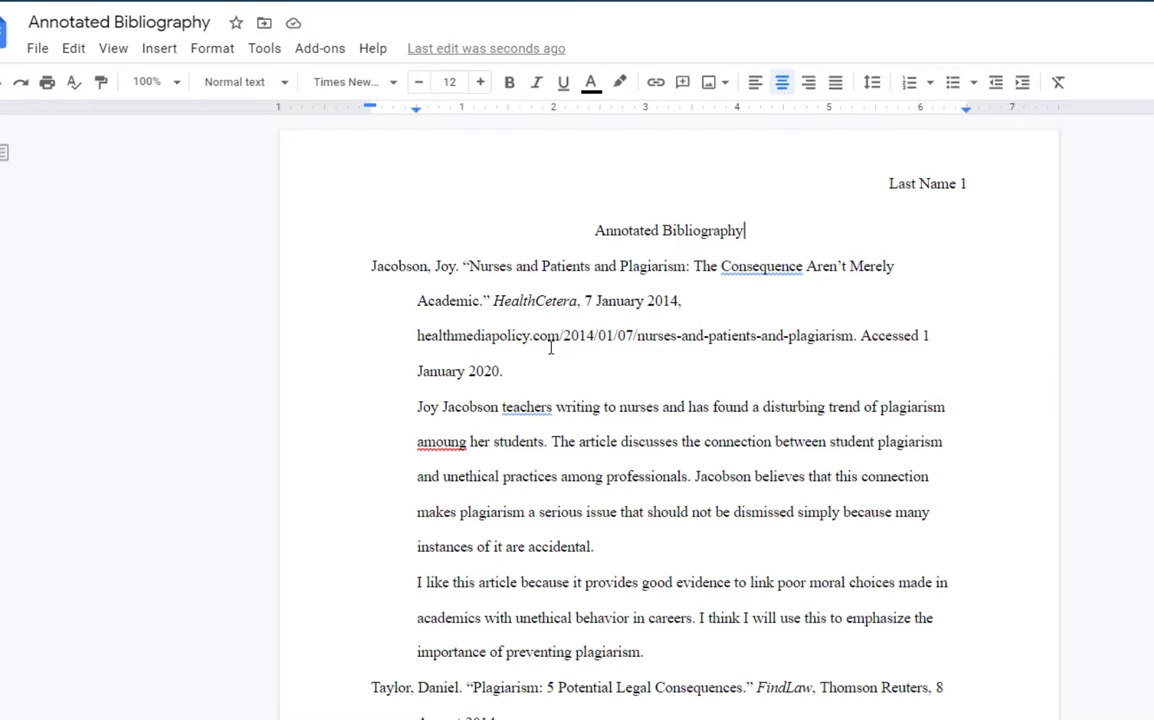
key(ctrl+a)
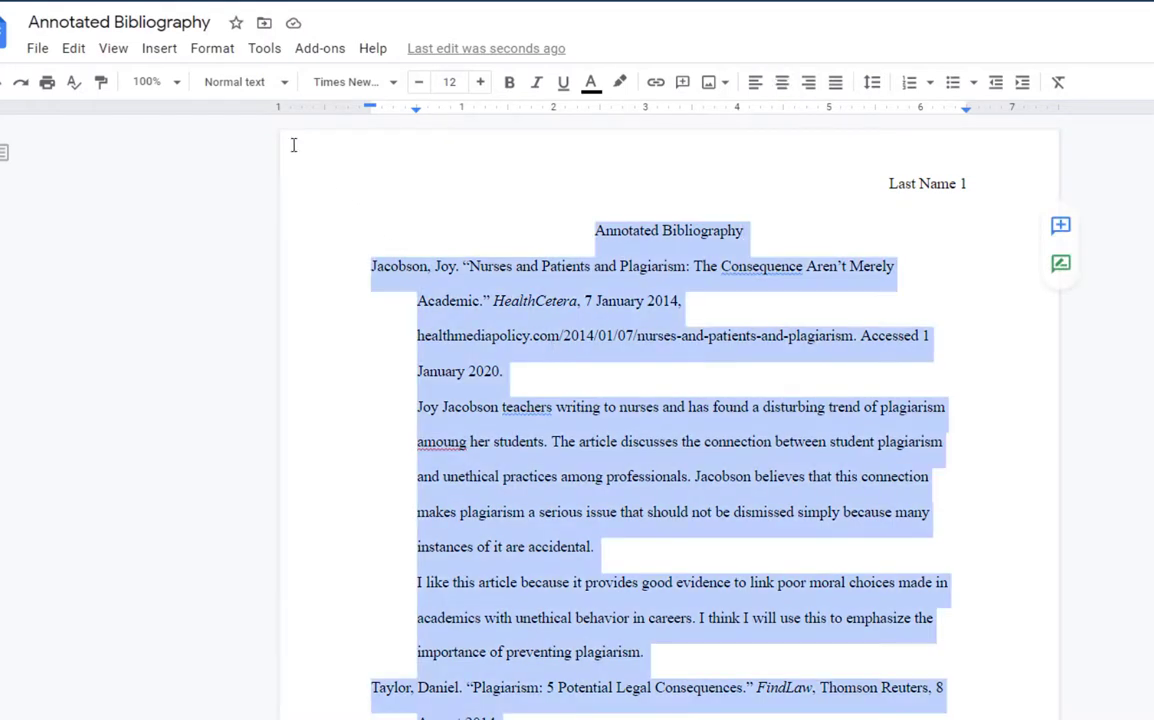
click(212, 48)
mouse_move(255, 145)
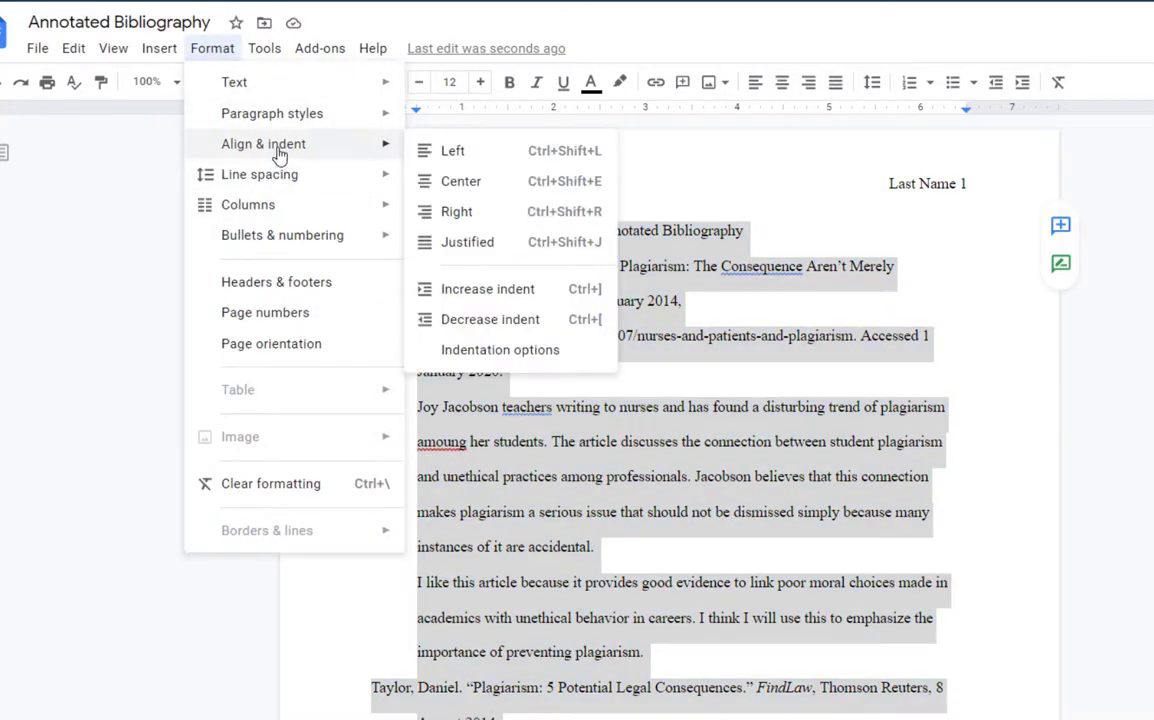
click(549, 350)
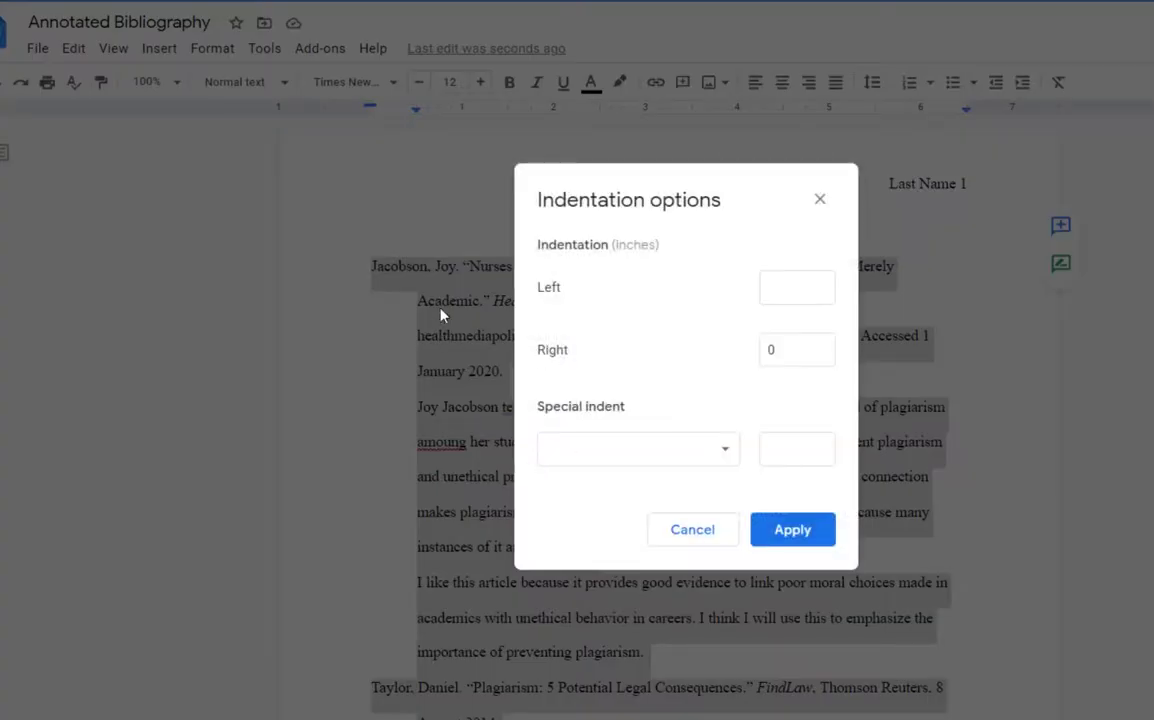
click(806, 287)
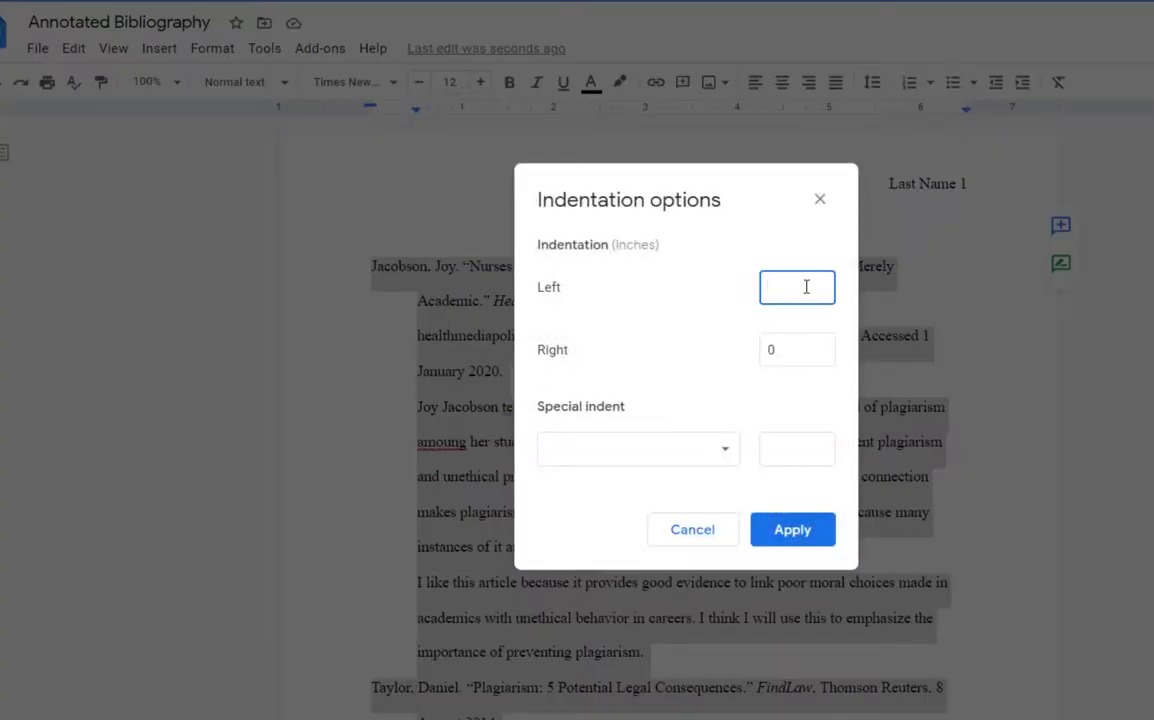
text(0)
click(729, 456)
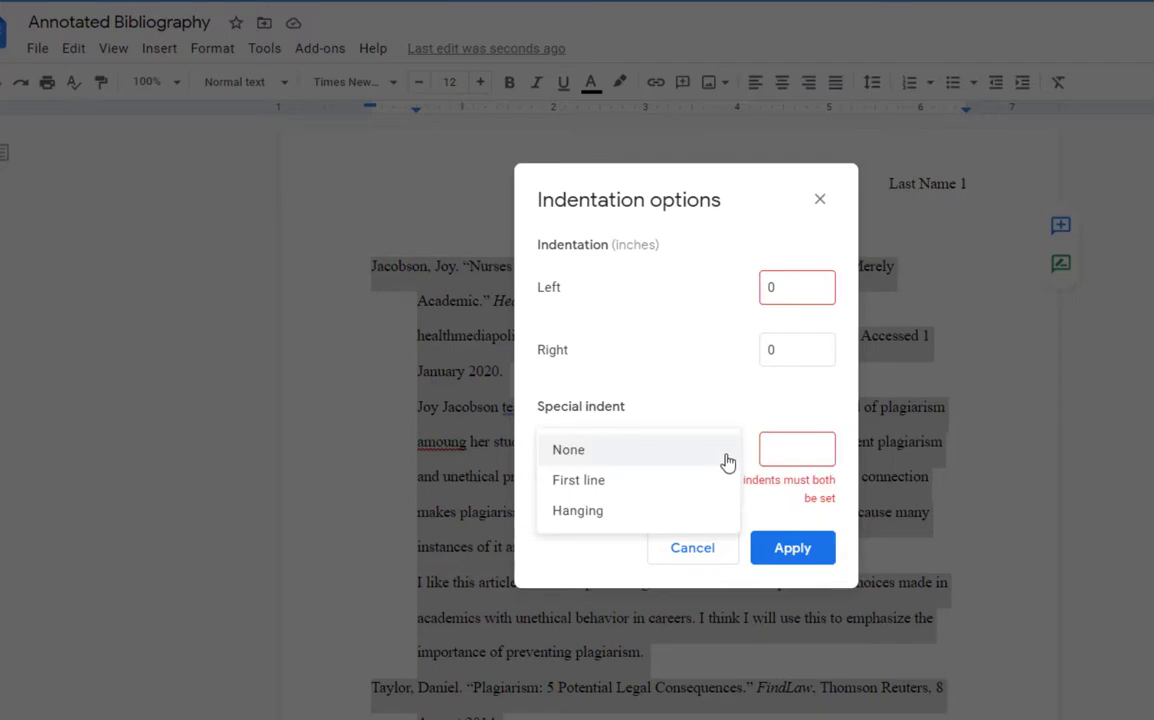
click(613, 513)
click(794, 543)
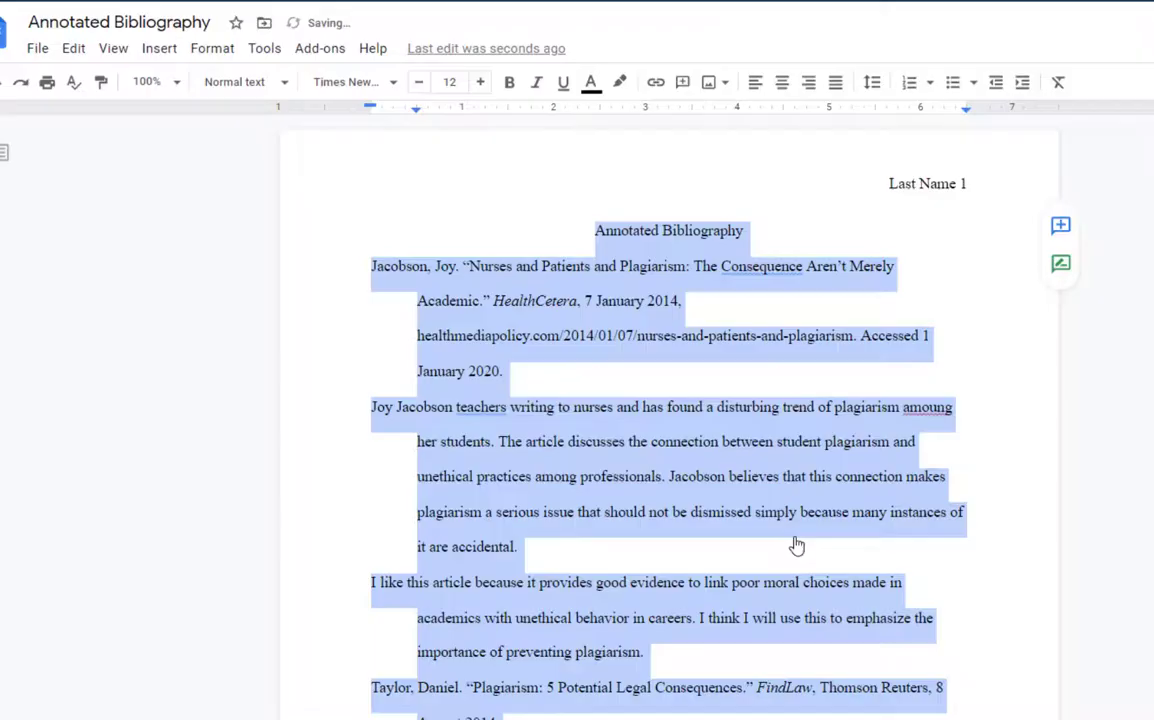
Step: Indent both annotation paragraphs below the "Nurses and Patients and Plagiarism" citation so that all their lines align with the citation's hanging lines
click(362, 414)
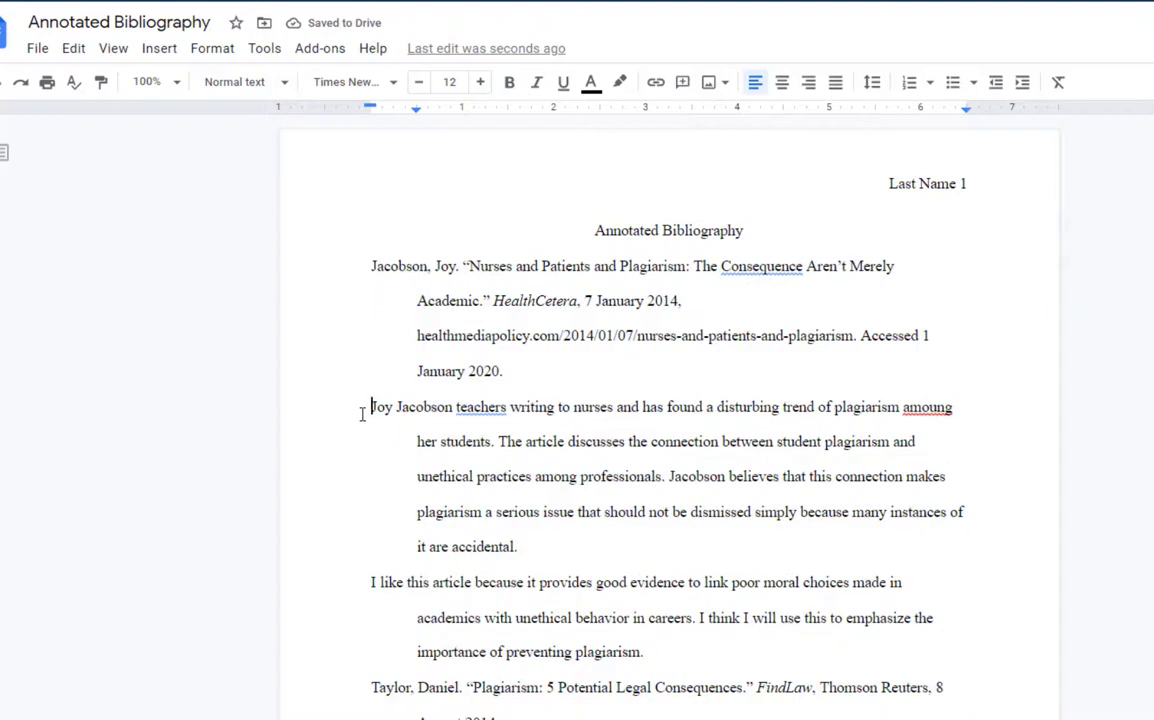
key(Tab)
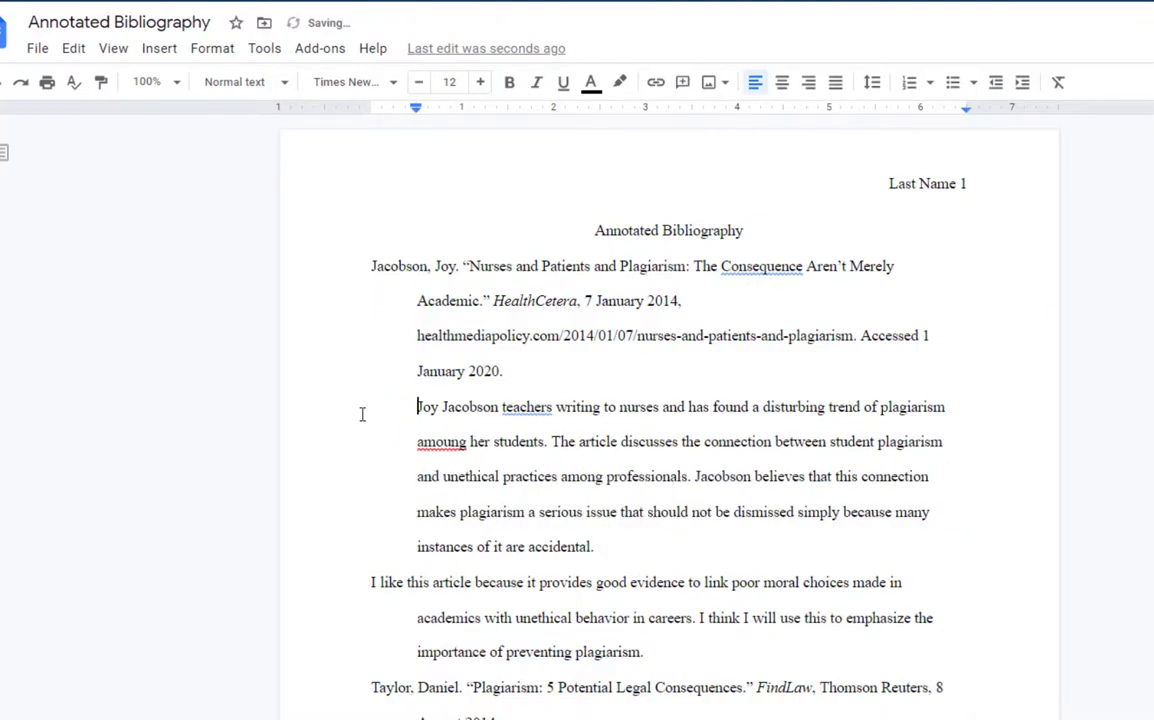
scroll(362, 414, down, 3)
click(371, 321)
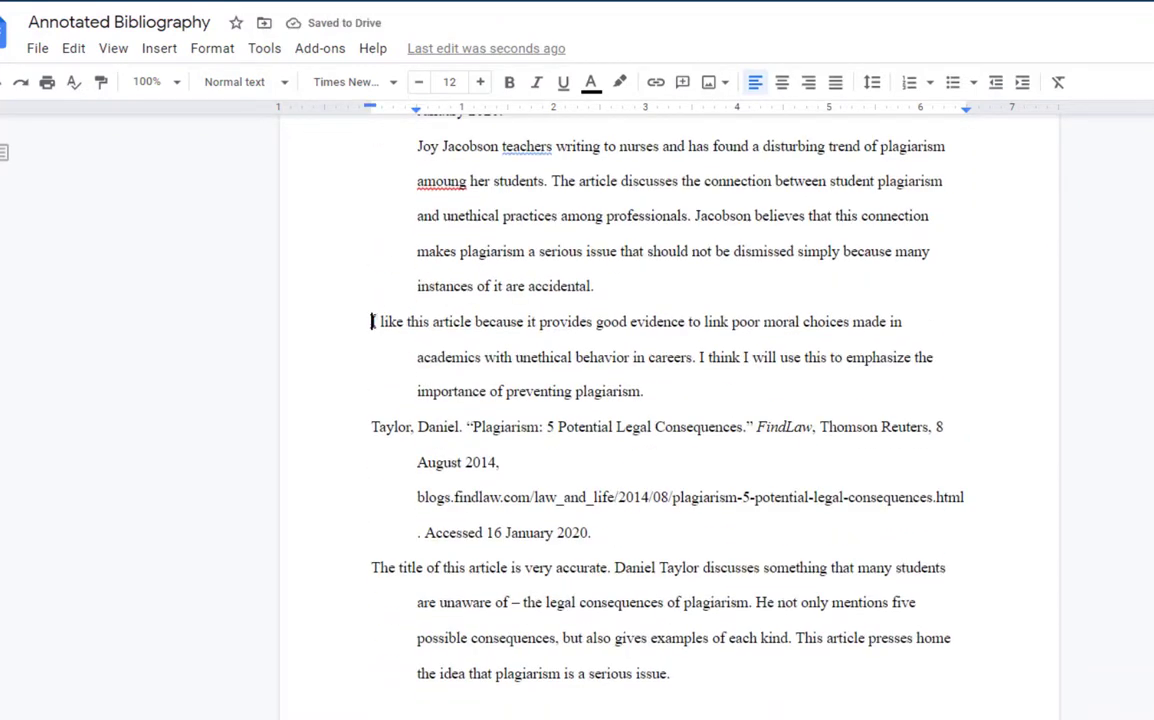
key(Tab)
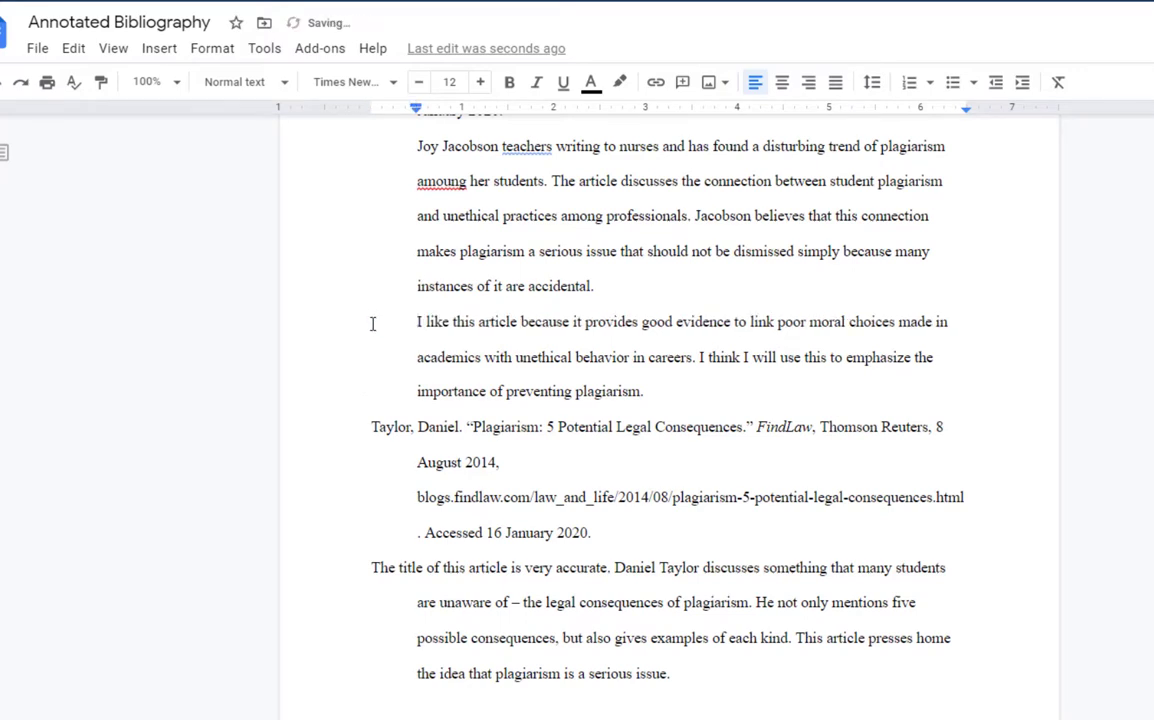
Step: Indent both annotation paragraphs of the "Plagiarism: 5 Potential Legal Consequences" citation, including the one at the start of page 2
scroll(390, 398, down, 2)
click(373, 395)
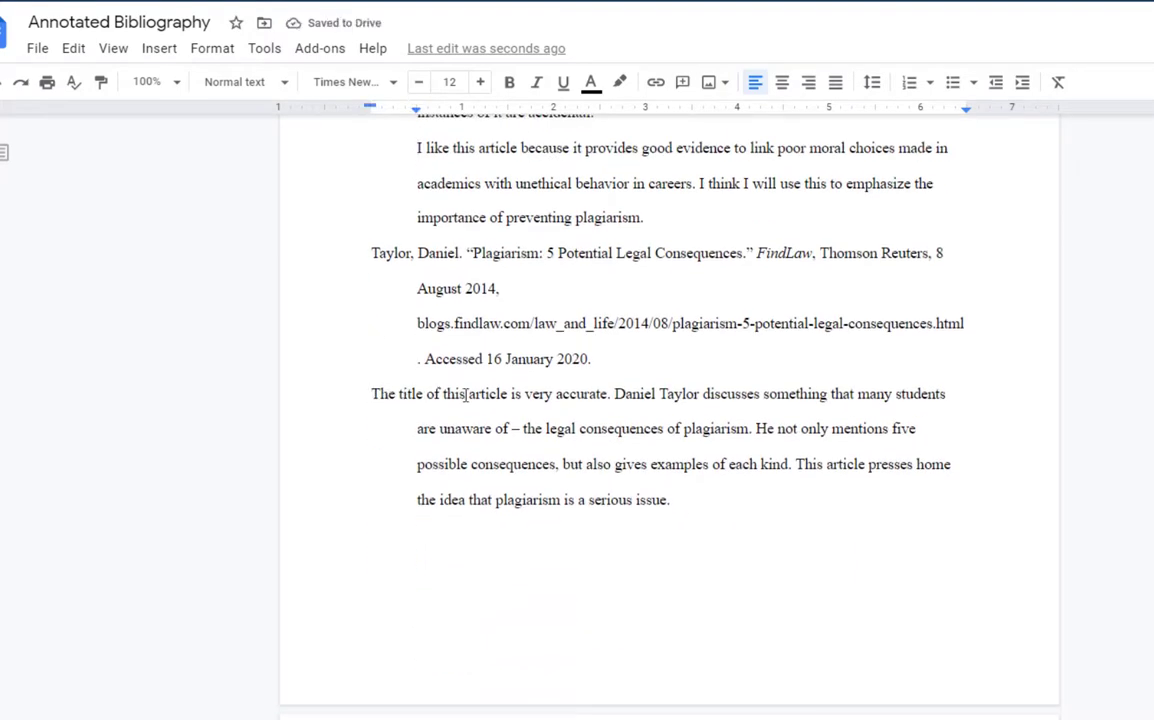
key(Tab)
scroll(468, 393, down, 6)
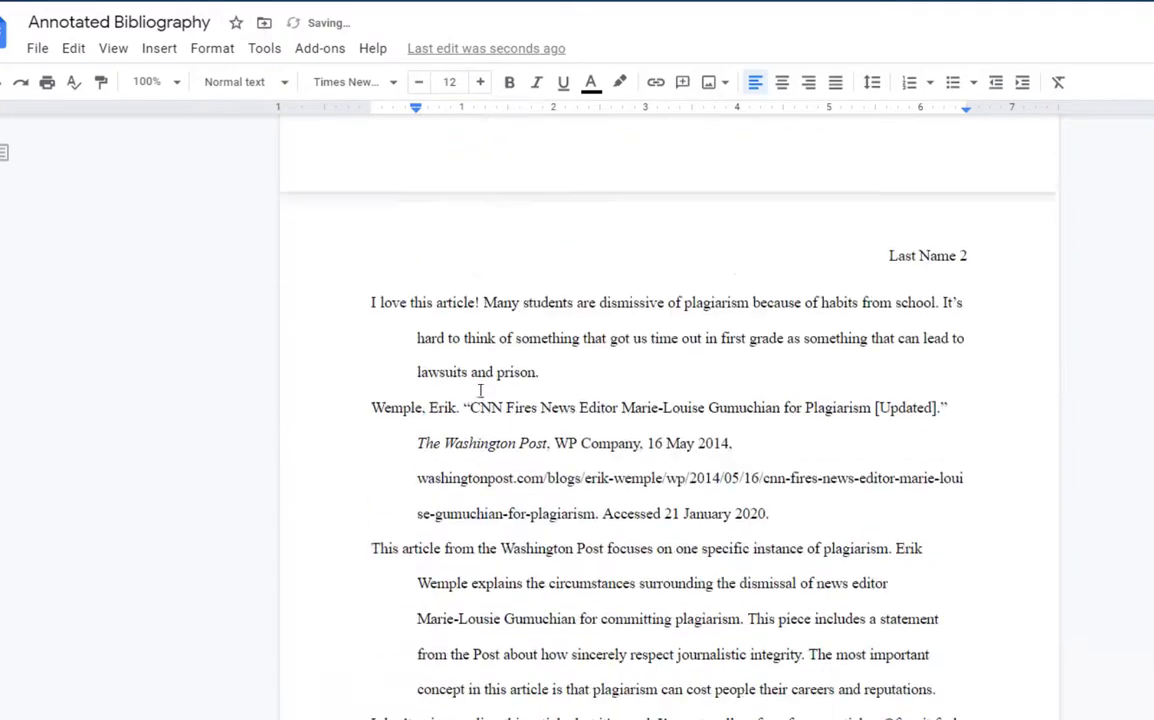
click(366, 297)
key(Tab)
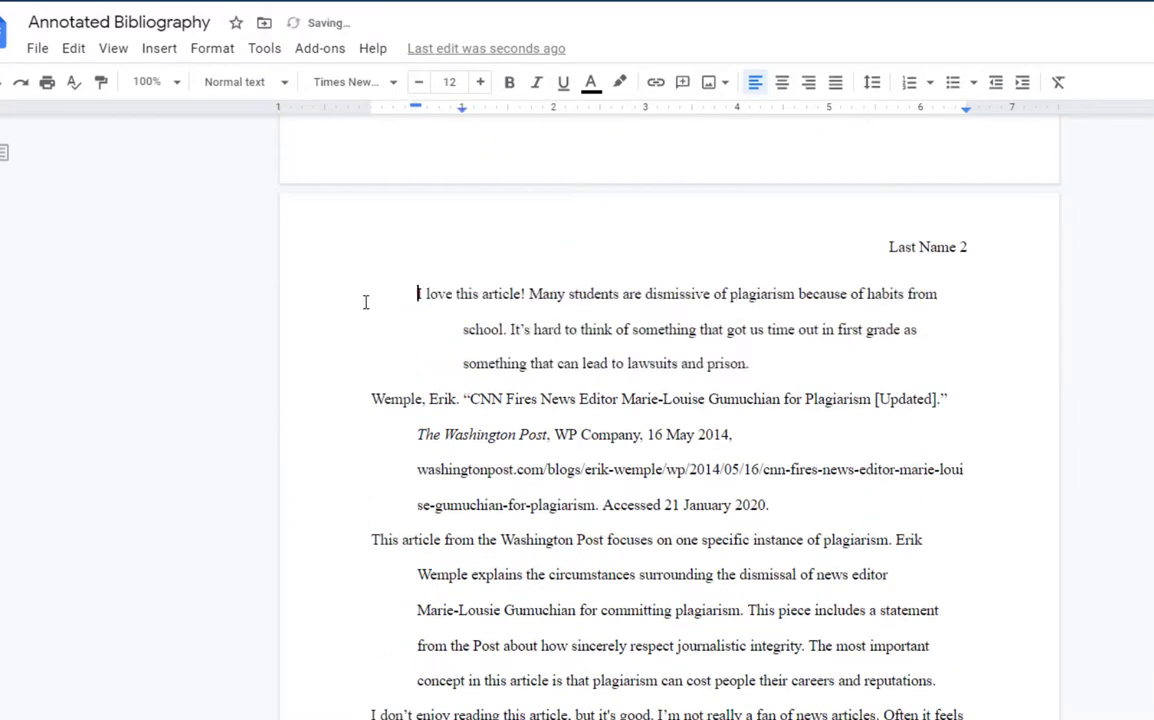
Step: Indent the two annotation paragraphs below the Washington Post citation on page 2 in line with the citation's hanging lines
scroll(366, 302, down, 2)
click(365, 365)
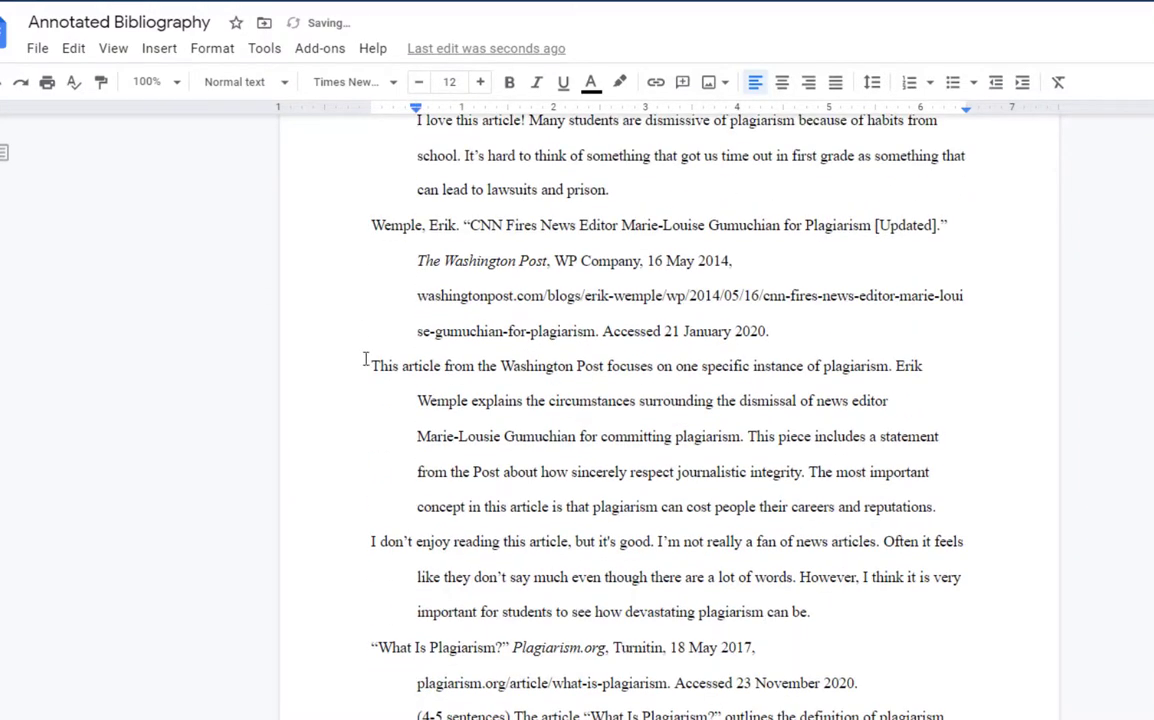
key(Tab)
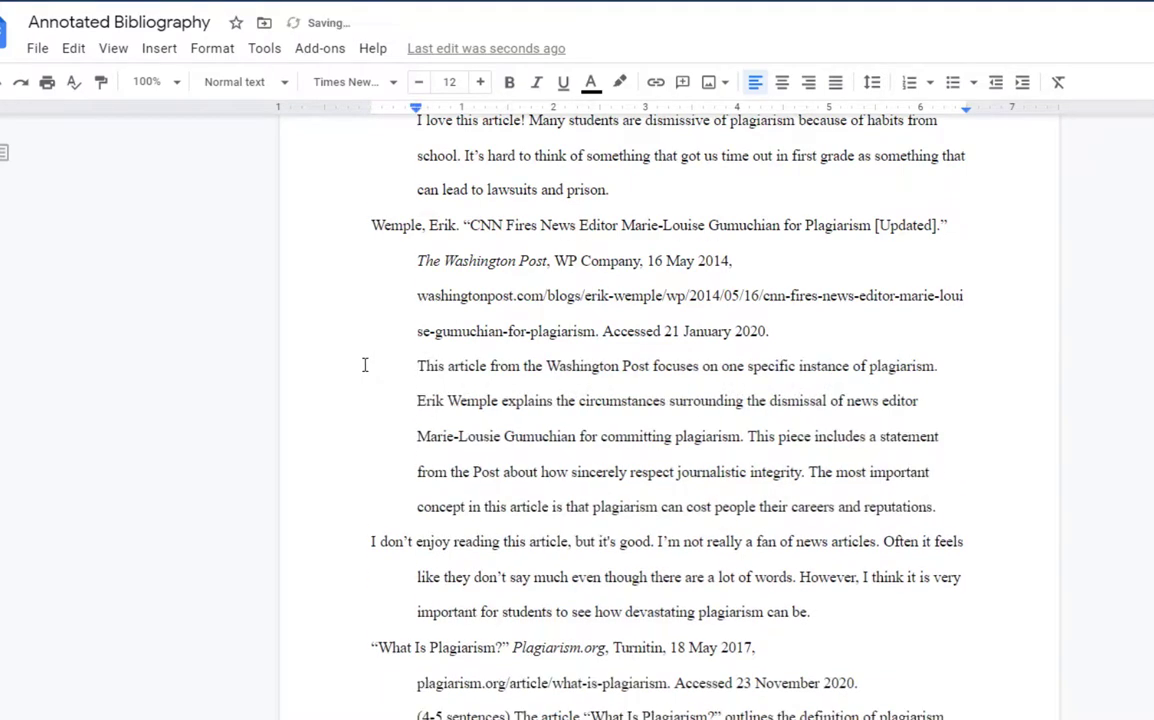
scroll(365, 365, down, 2)
click(367, 369)
key(Tab)
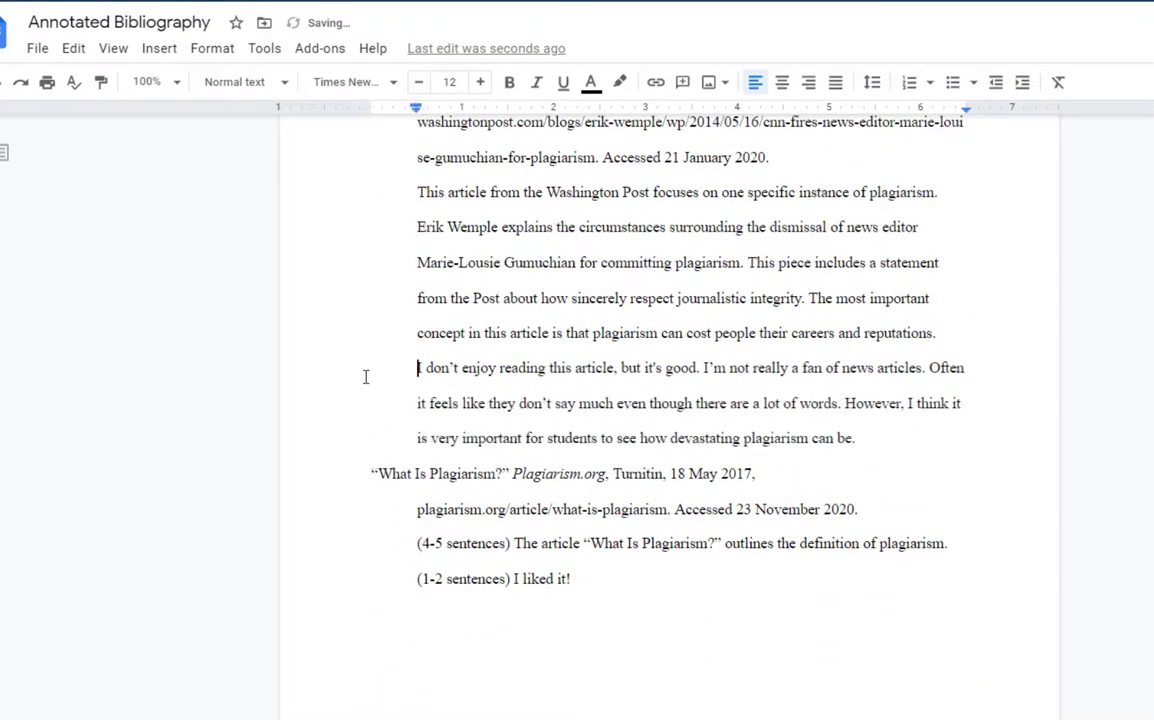
Step: Correct "teachers" to "teaches" and "amoung" to "among" in the first annotation on page 1
scroll(370, 372, down, 3)
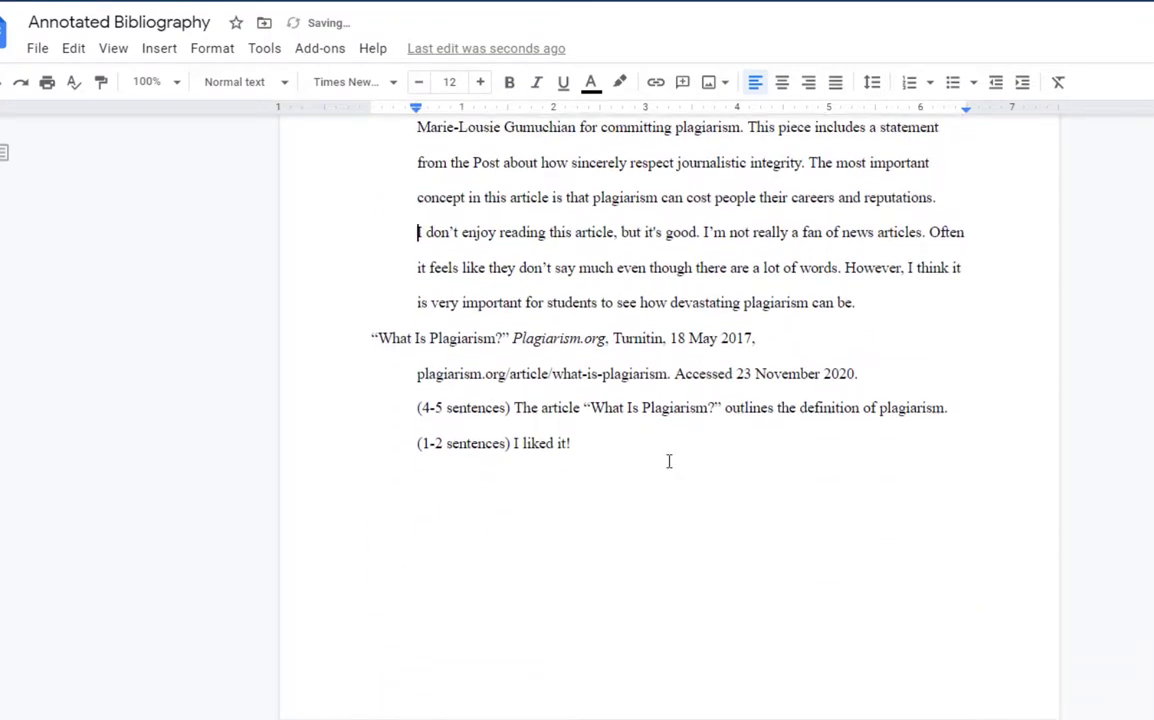
scroll(762, 467, up, 12)
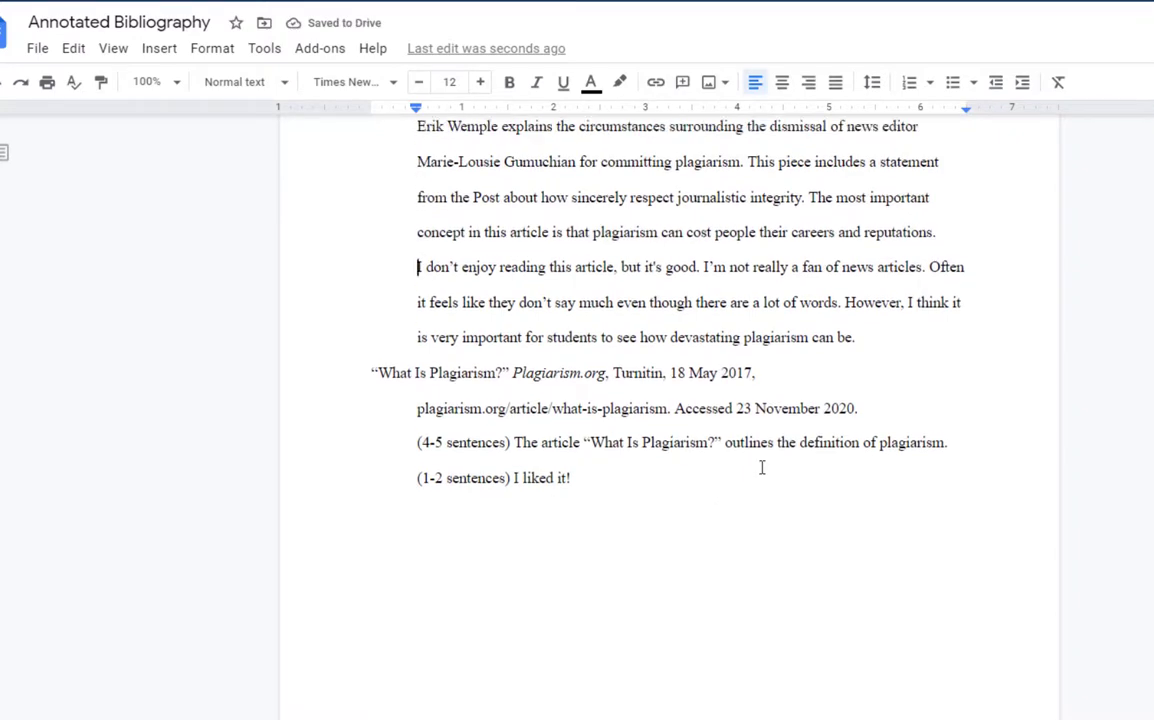
scroll(762, 467, up, 2)
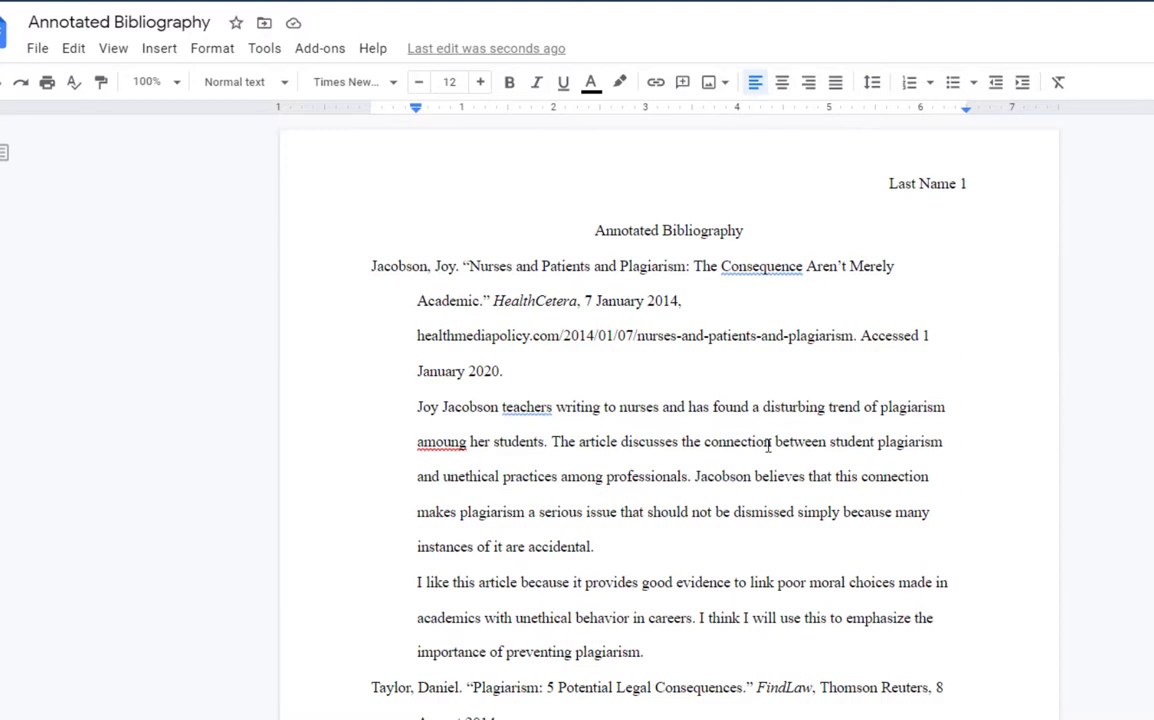
click(537, 406)
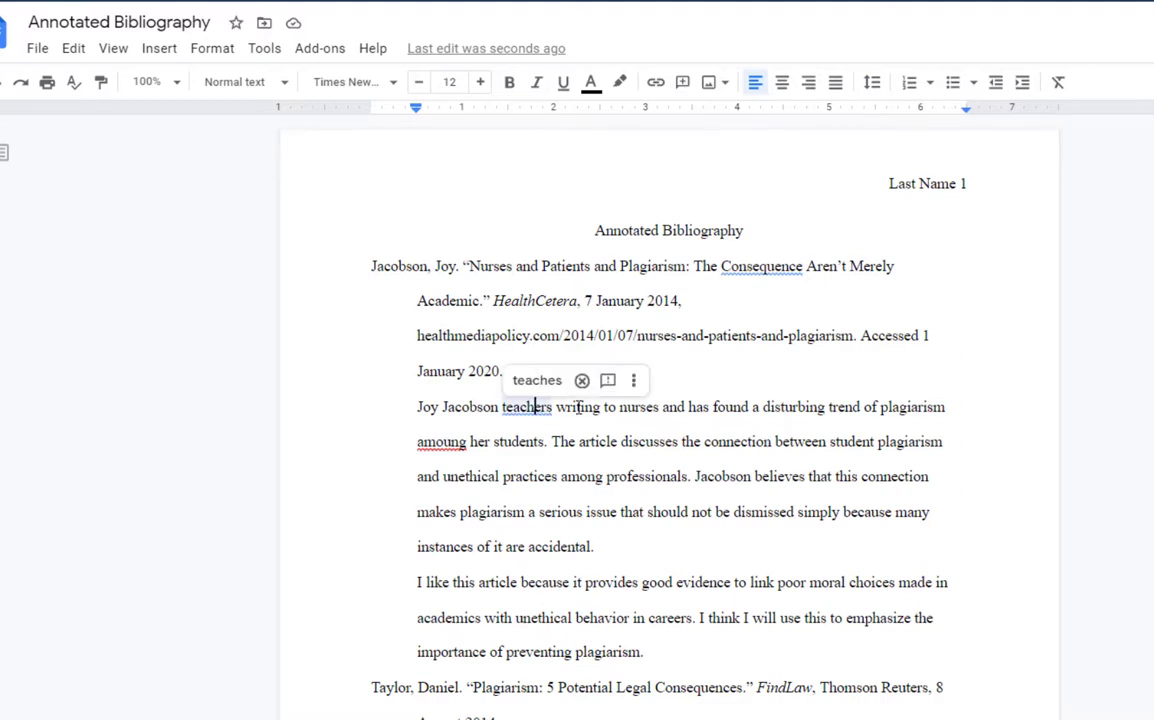
click(537, 380)
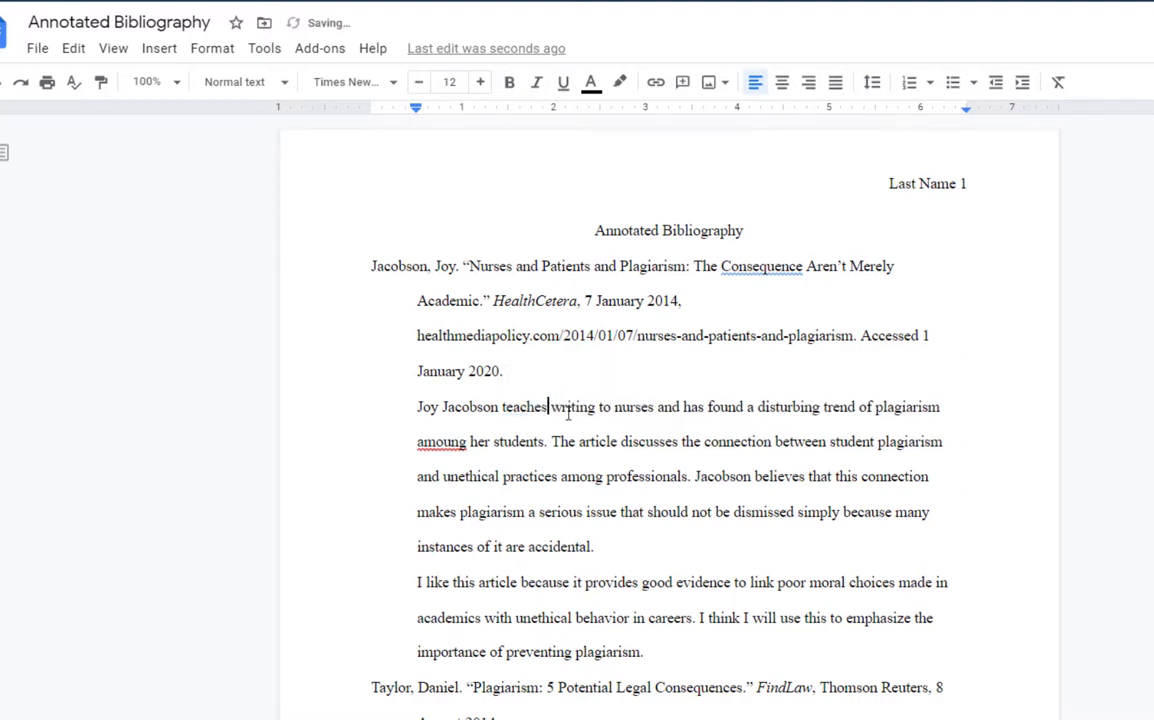
scroll(770, 472, down, 5)
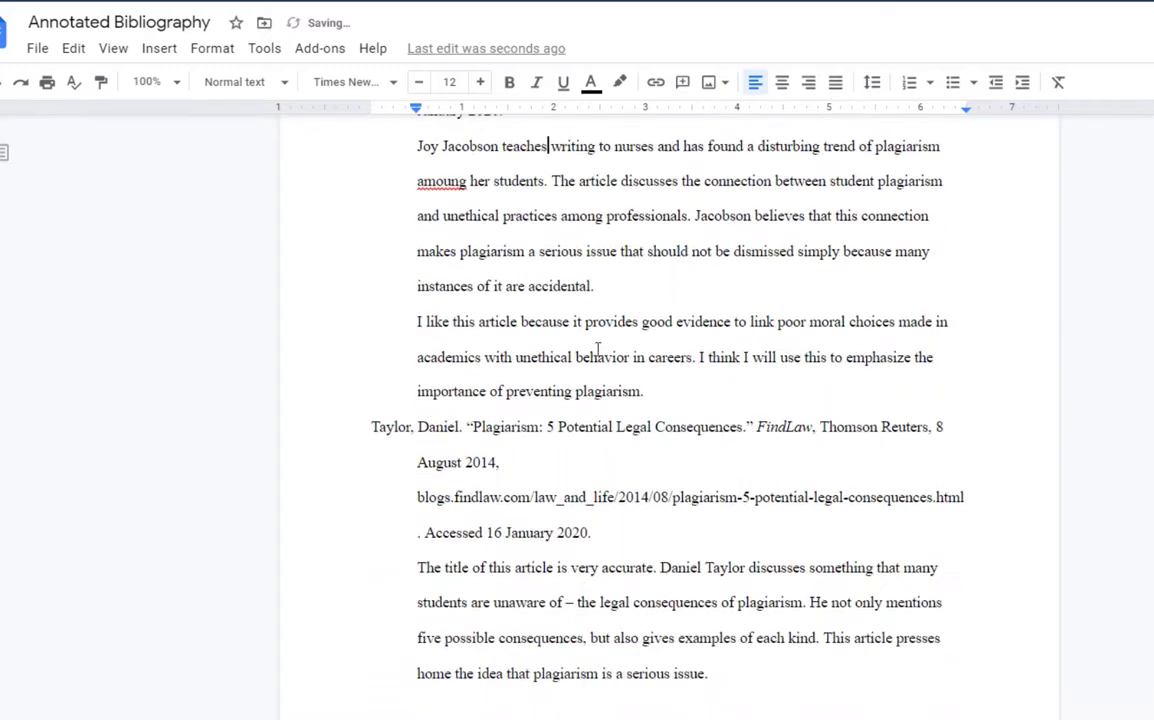
click(445, 182)
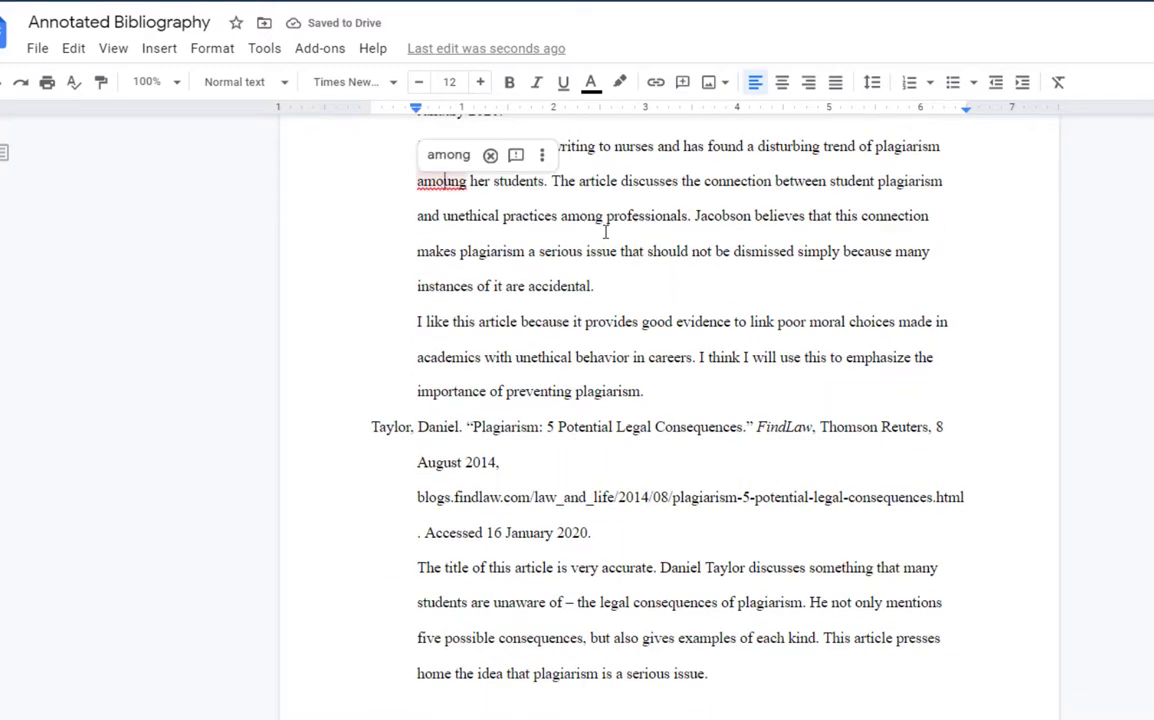
key(Delete)
drag(627, 258, 621, 260)
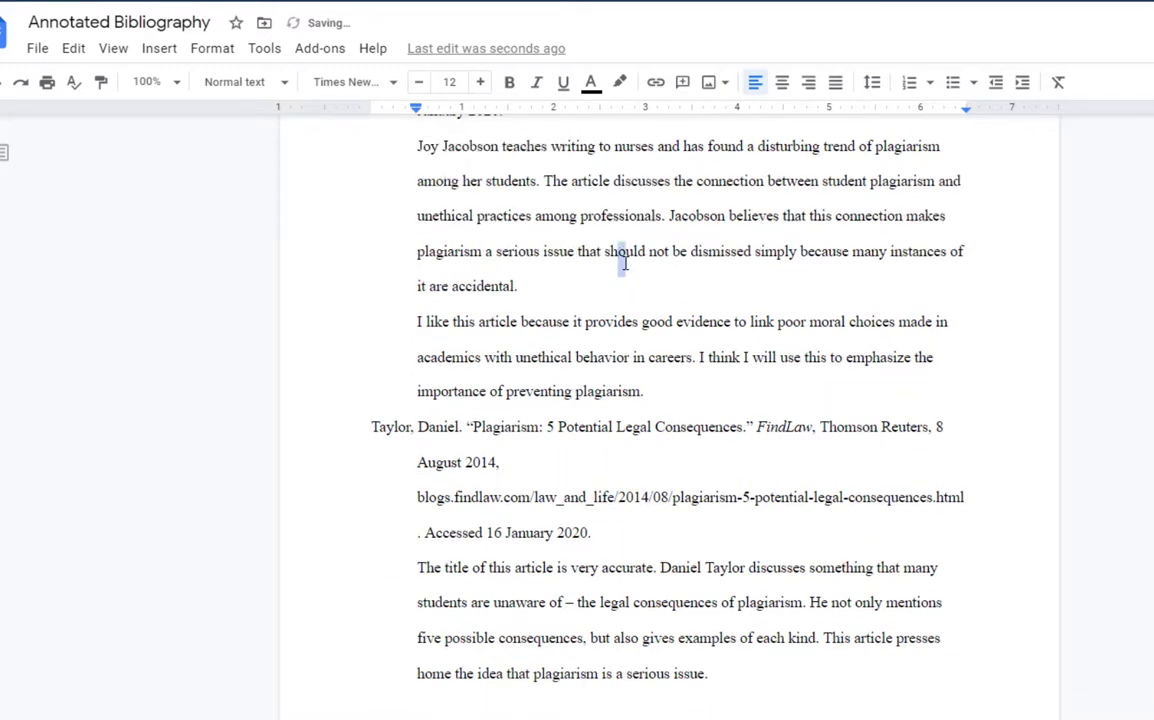
scroll(701, 332, down, 2)
scroll(701, 332, up, 4)
Step: Search the web for Word Online, switch to it and create a new blank document
click(686, 336)
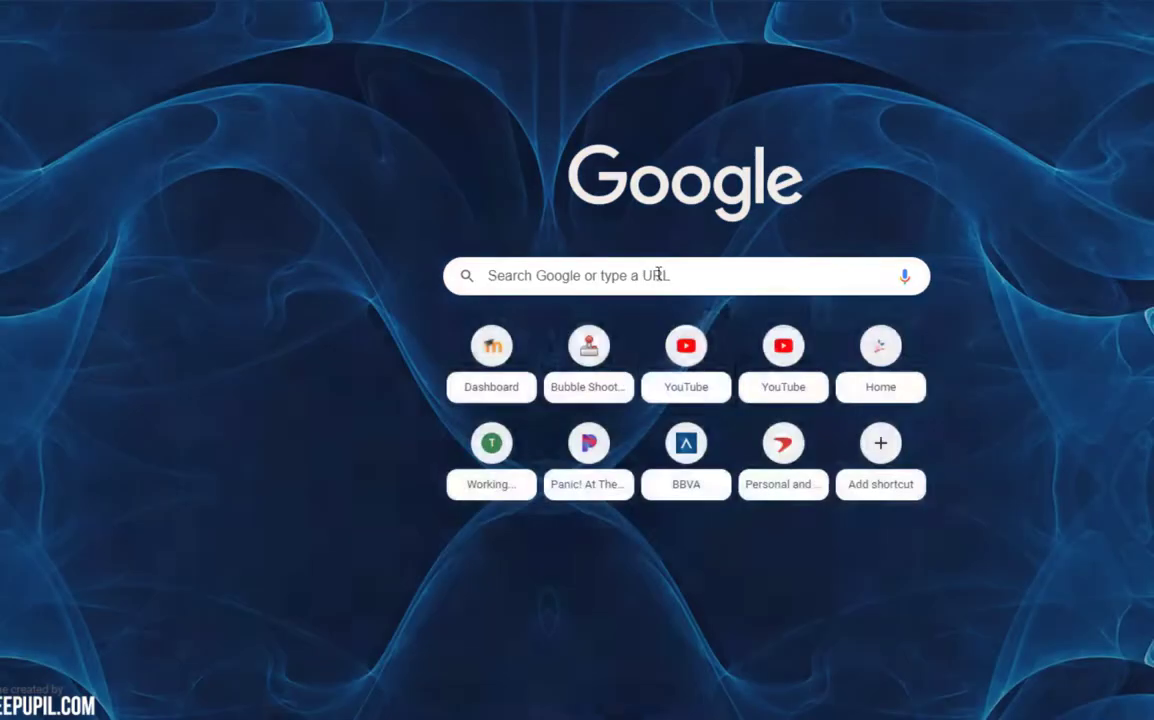
click(659, 274)
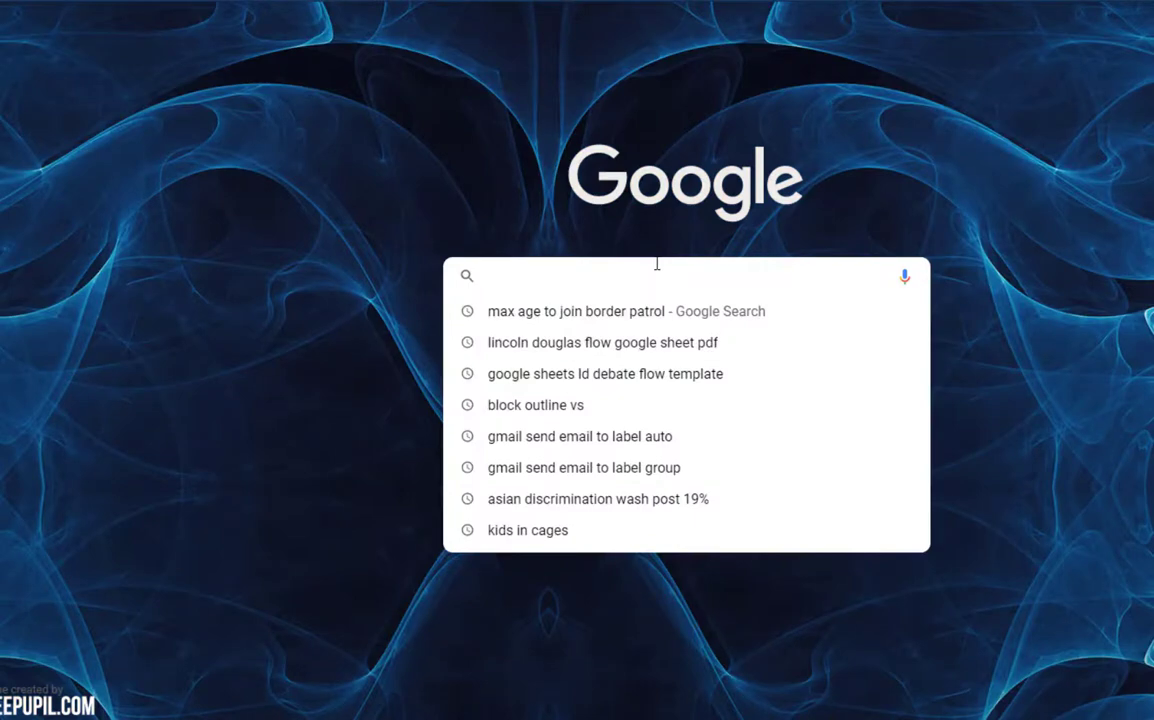
text(word)
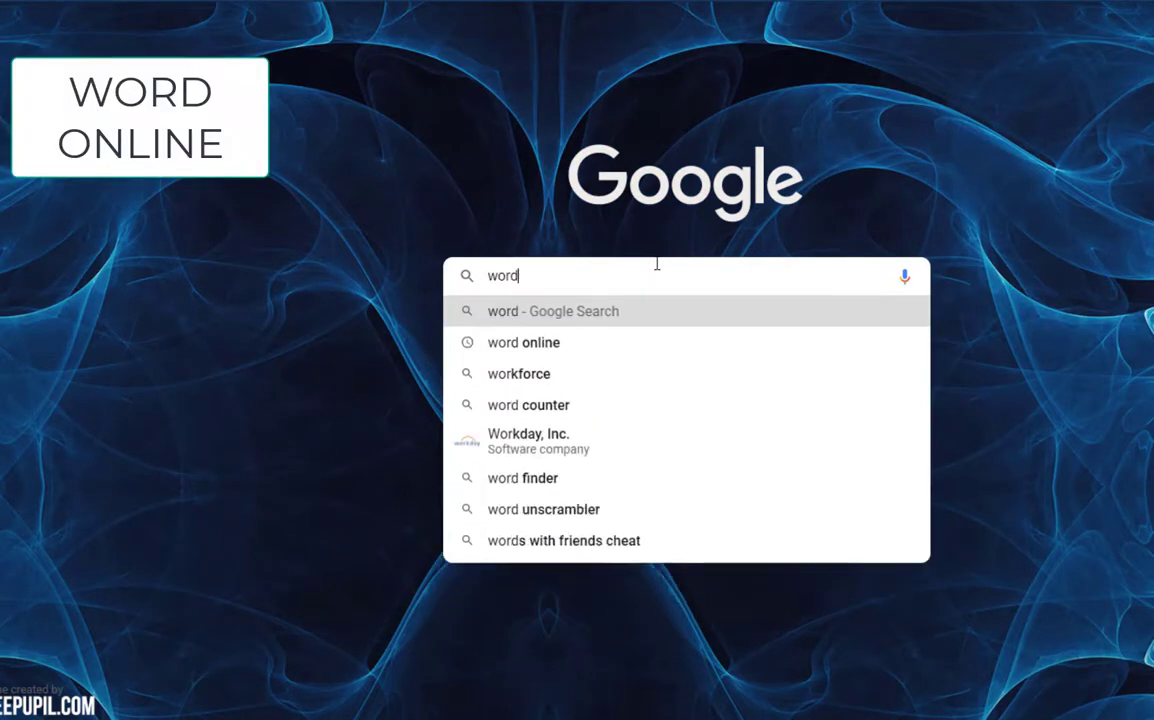
text( o)
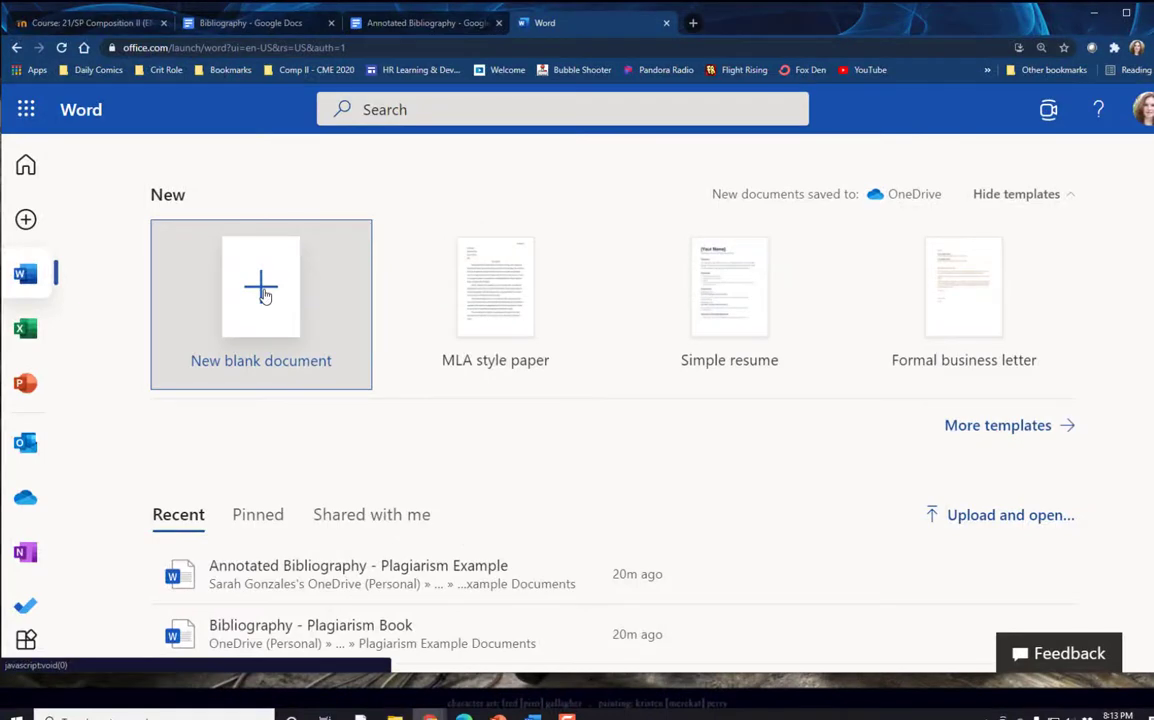
click(263, 291)
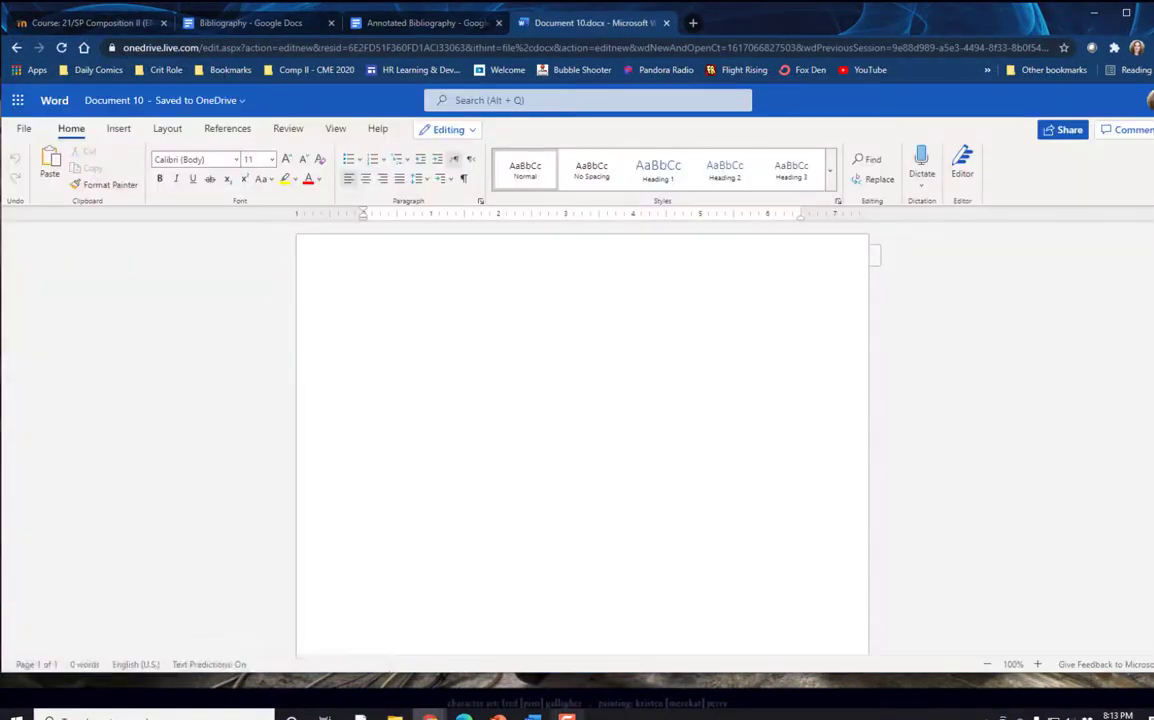
Step: Bring the whole bibliography from the desktop Word file "Bibliography - Plagiarism Book.docx" into the blank Word Online document by copy and paste
mouse_move(534, 714)
click(519, 656)
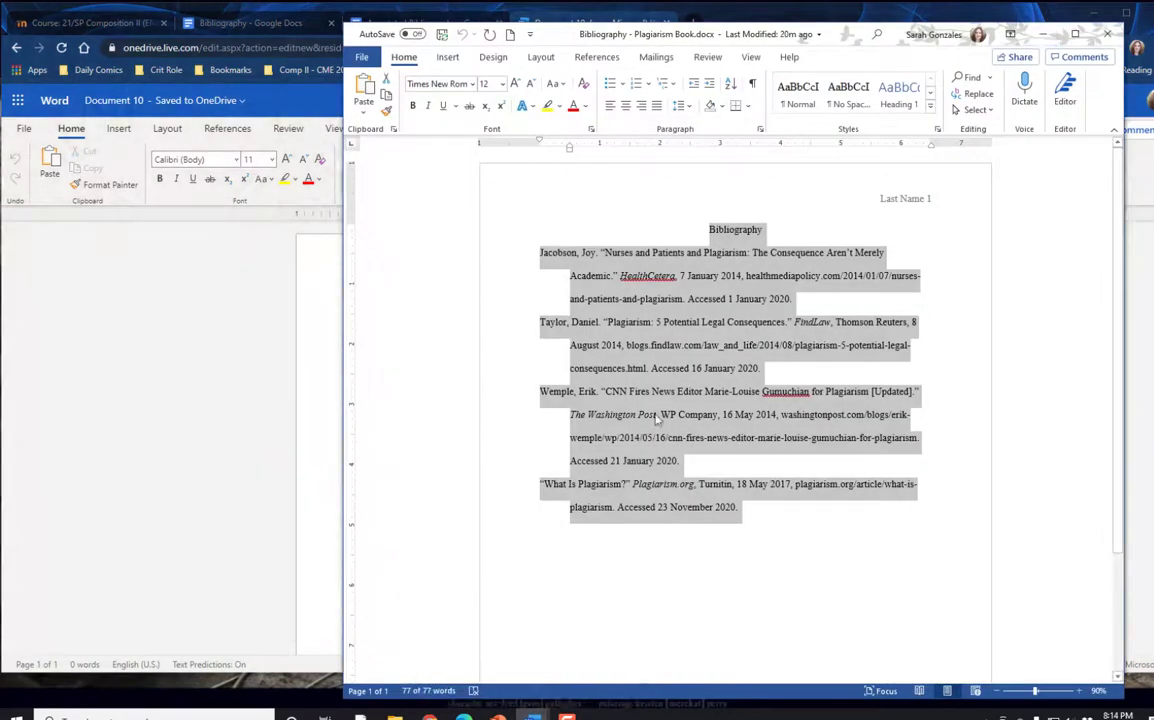
click(334, 340)
key(ctrl+v)
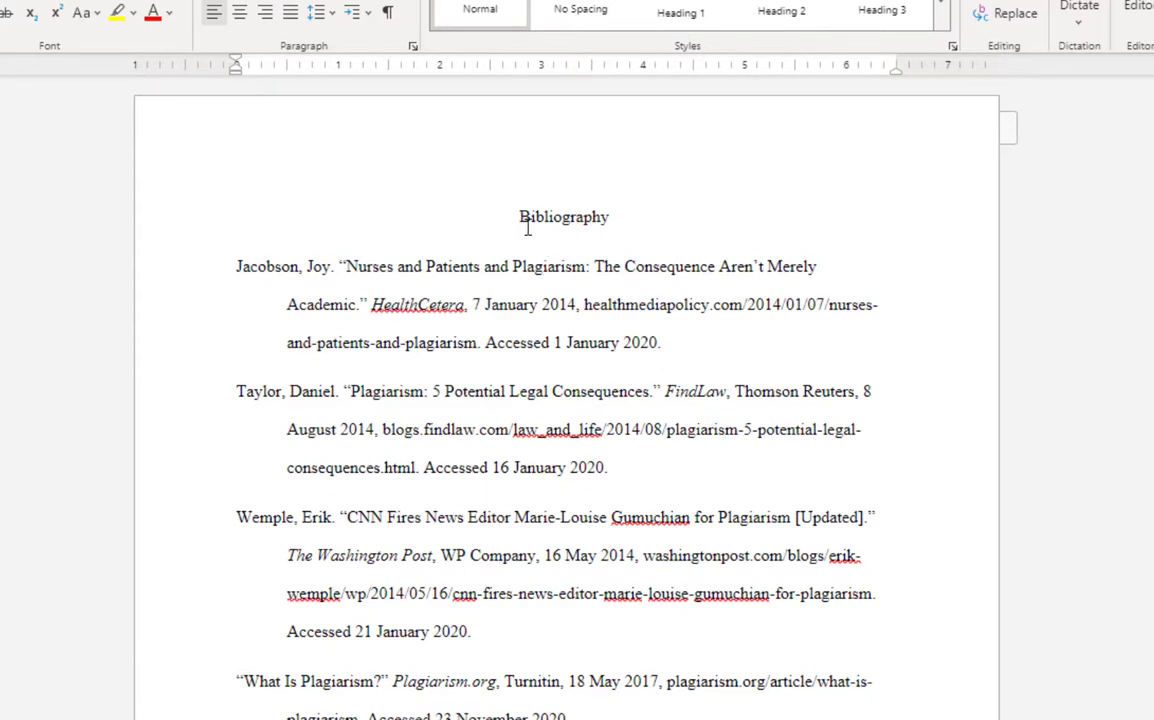
Step: Remove the extra paragraph spacing throughout the bibliography by setting the space after paragraphs to 0 pt
drag(517, 218, 687, 505)
scroll(690, 495, down, 3)
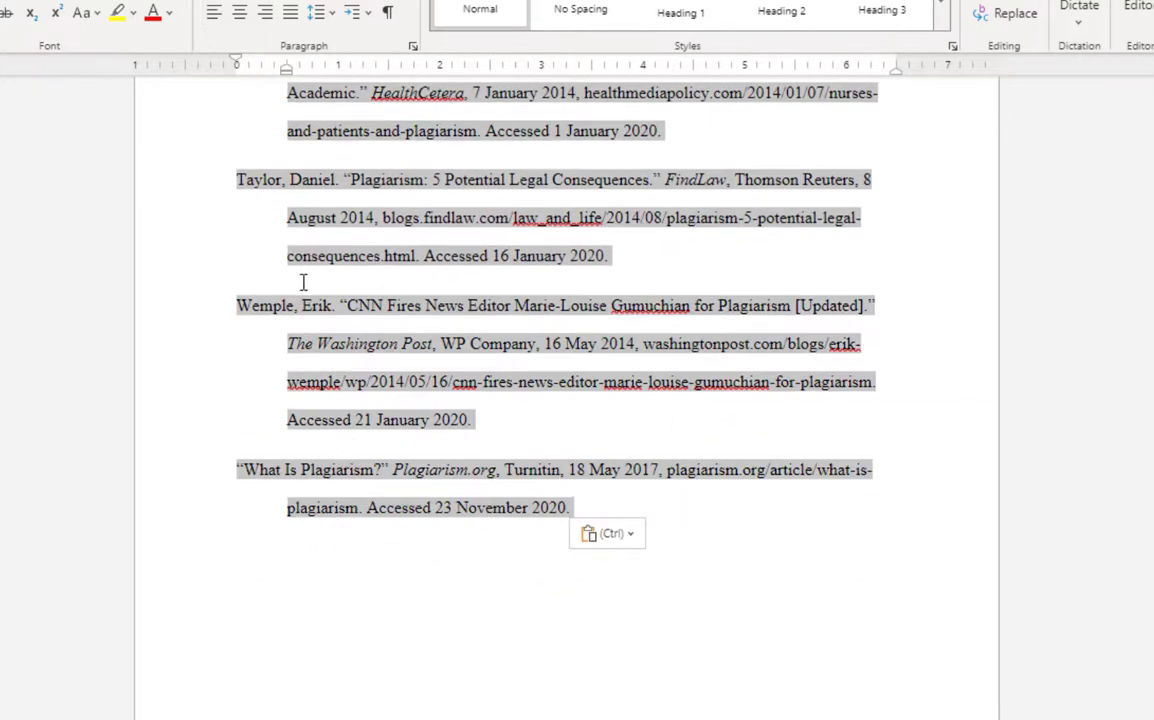
click(413, 47)
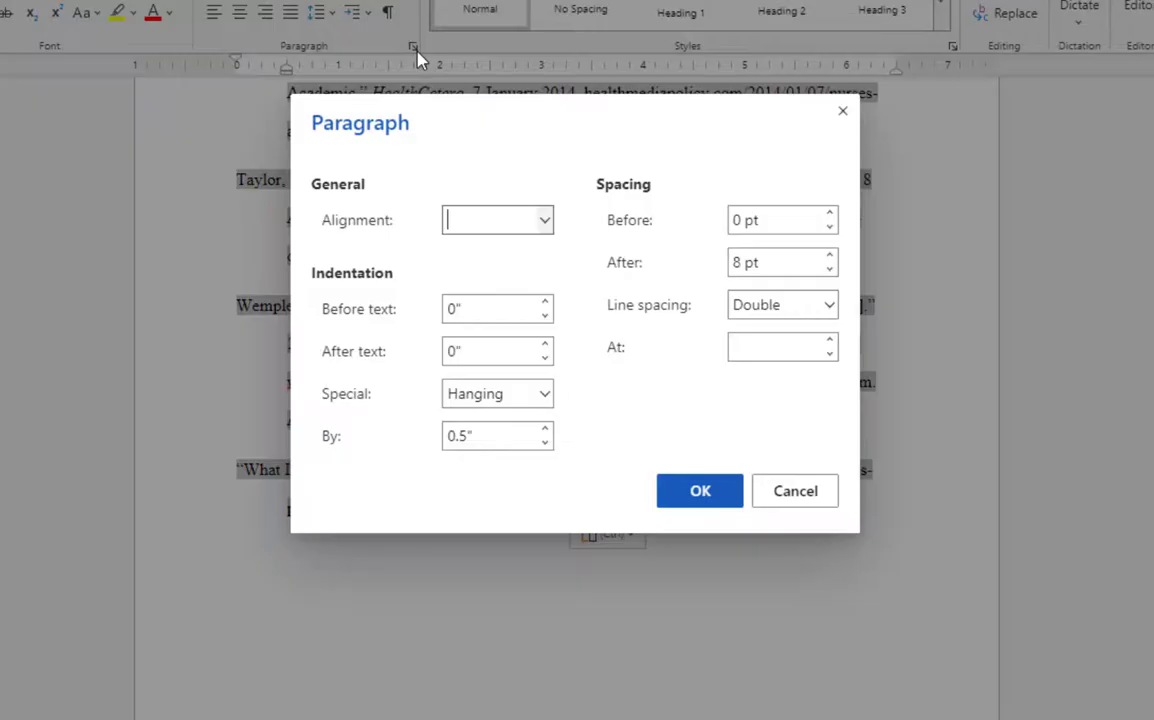
click(829, 268)
click(545, 220)
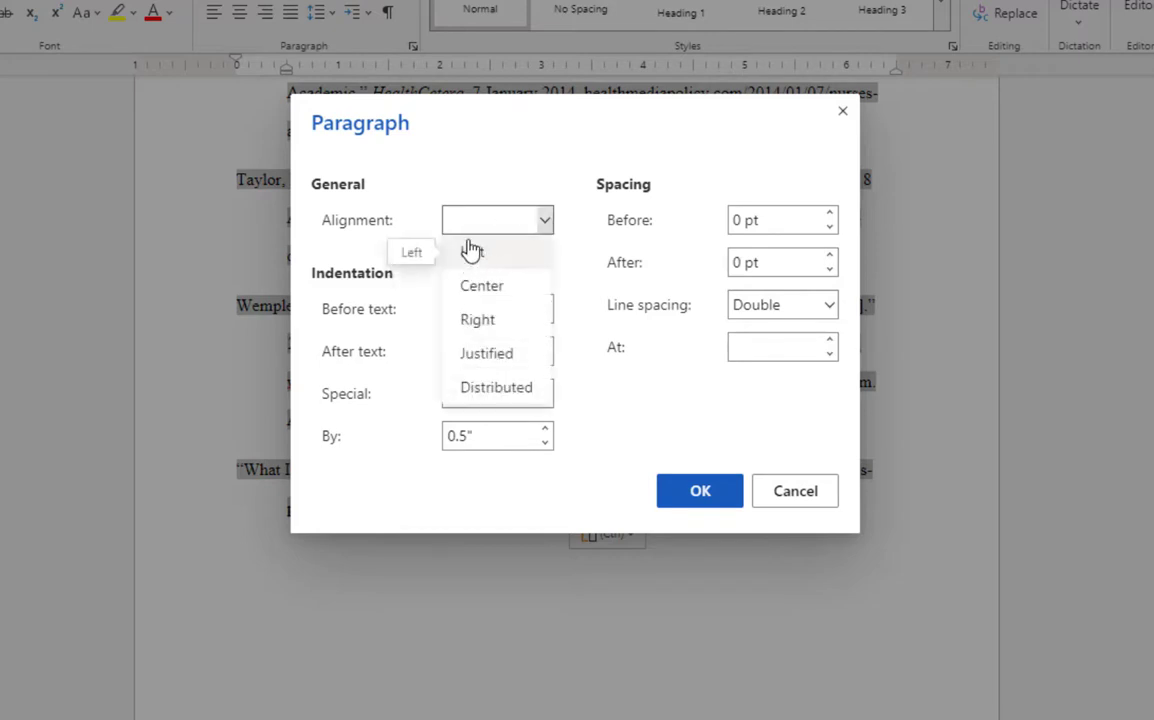
click(478, 195)
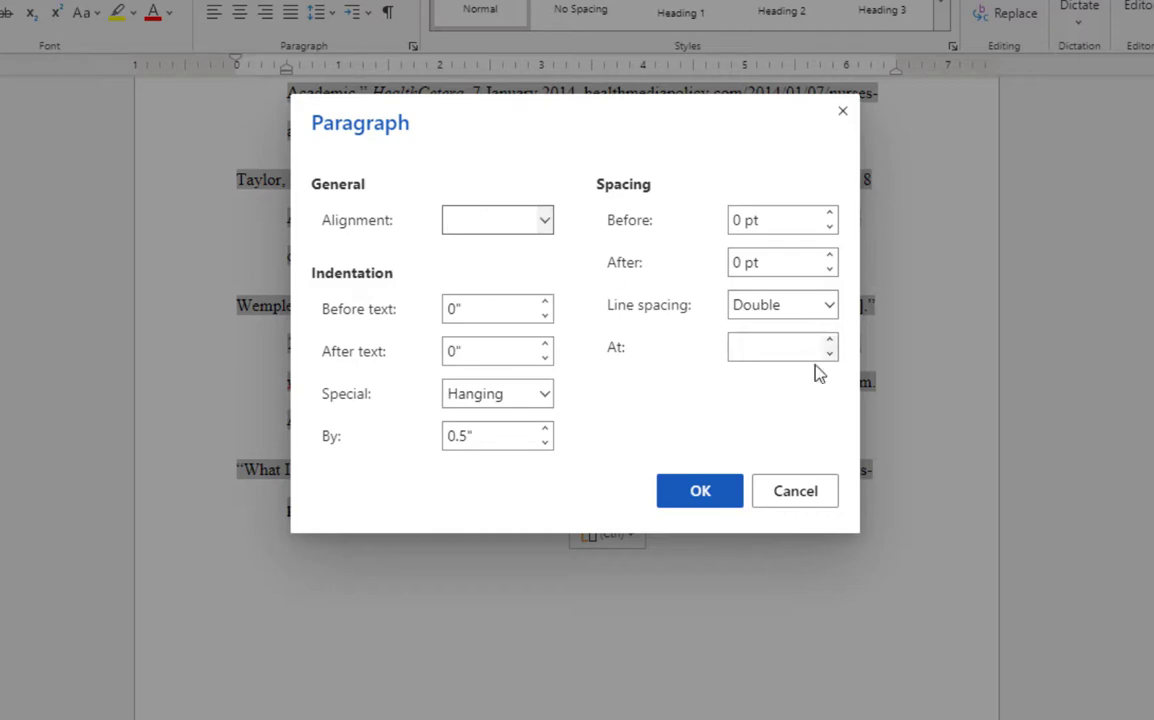
click(706, 494)
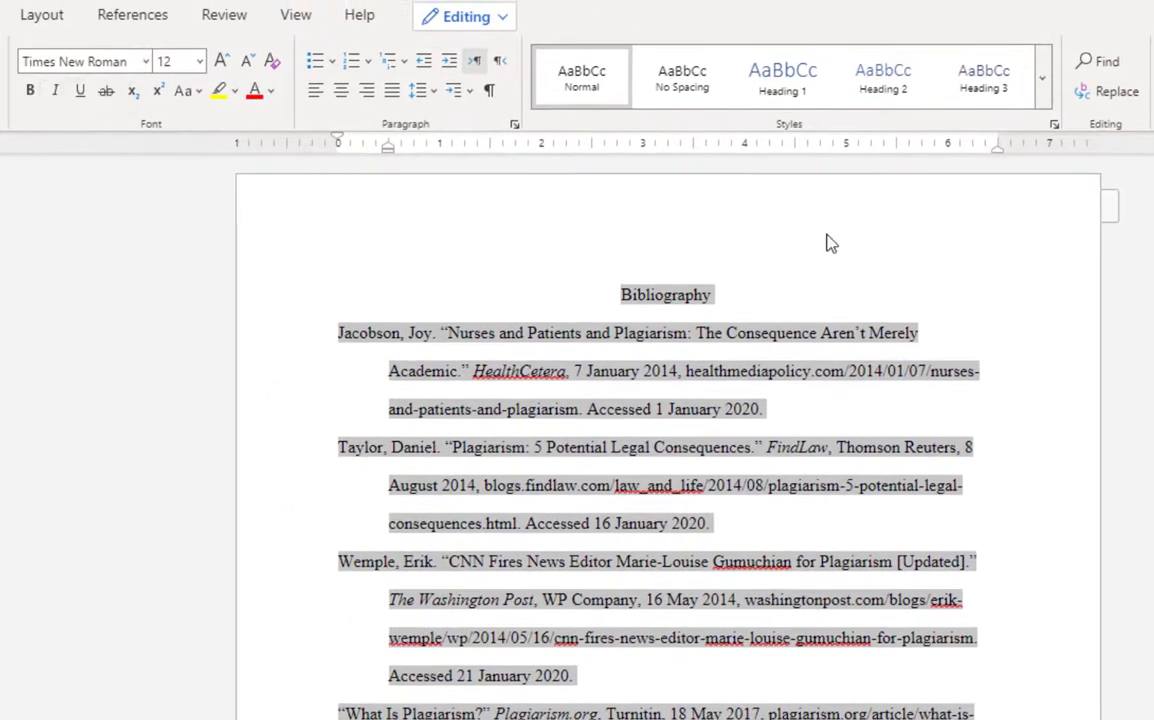
click(847, 276)
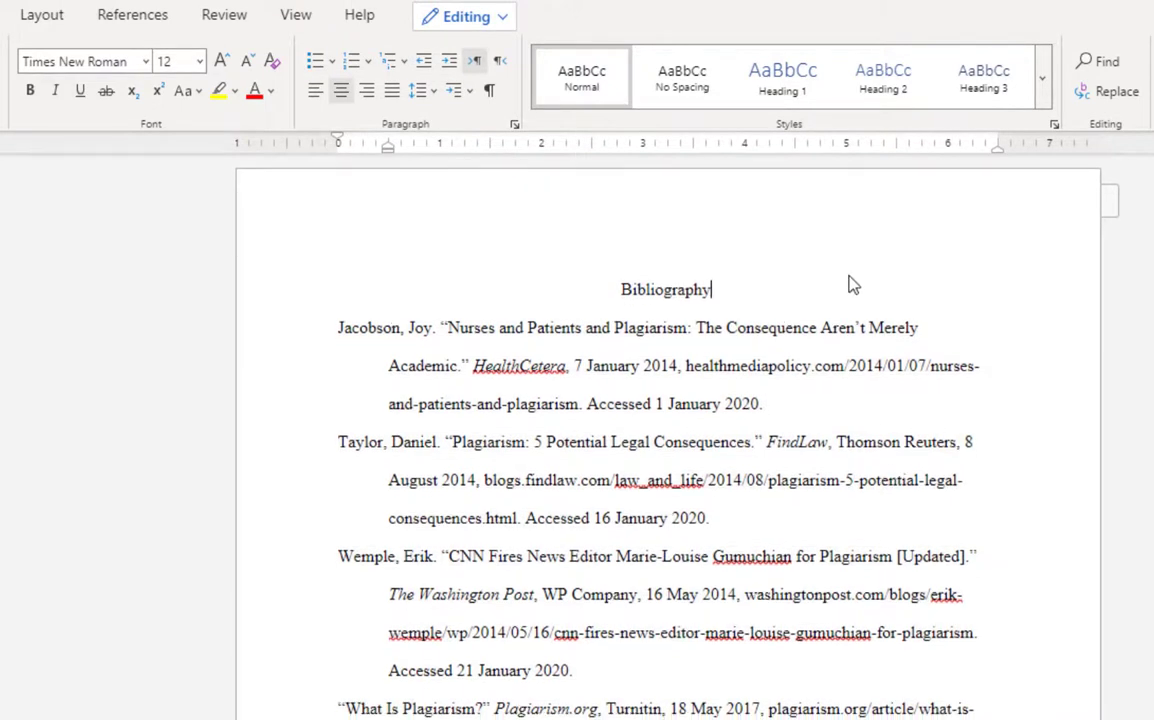
scroll(850, 285, down, 2)
scroll(848, 278, up, 2)
scroll(860, 278, down, 2)
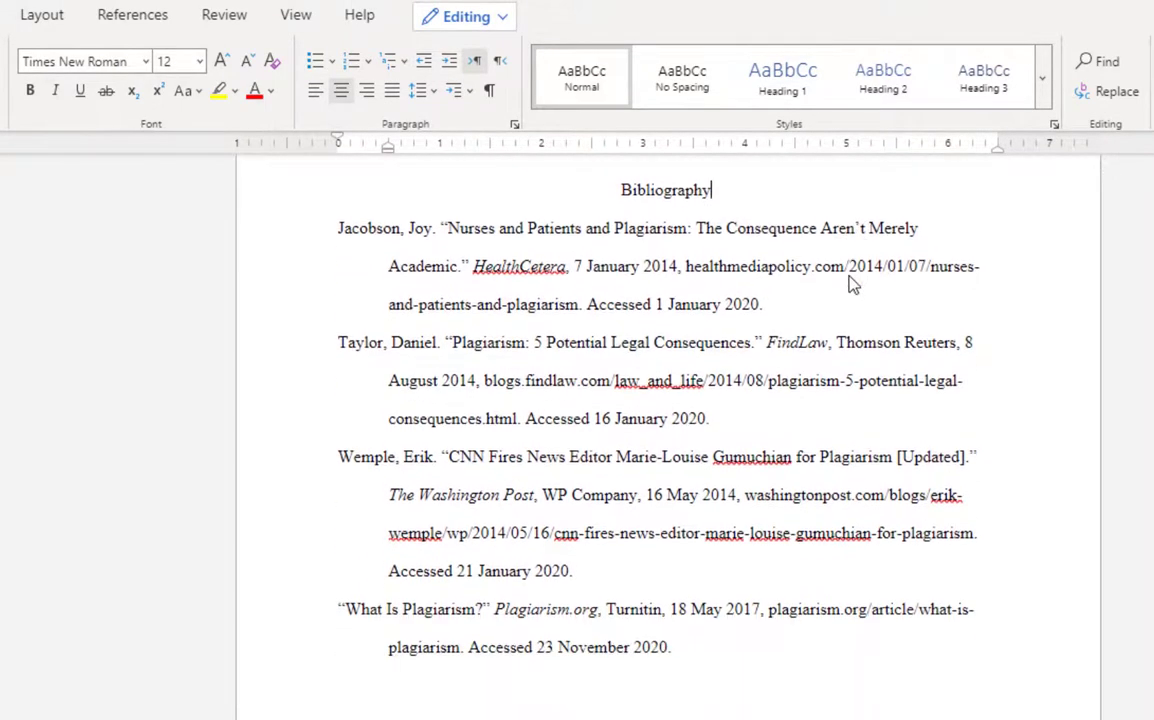
Step: Copy the two HealthCetera annotation paragraphs from the desktop Word document and paste them as text only on a new line below the HealthCetera citation
click(793, 302)
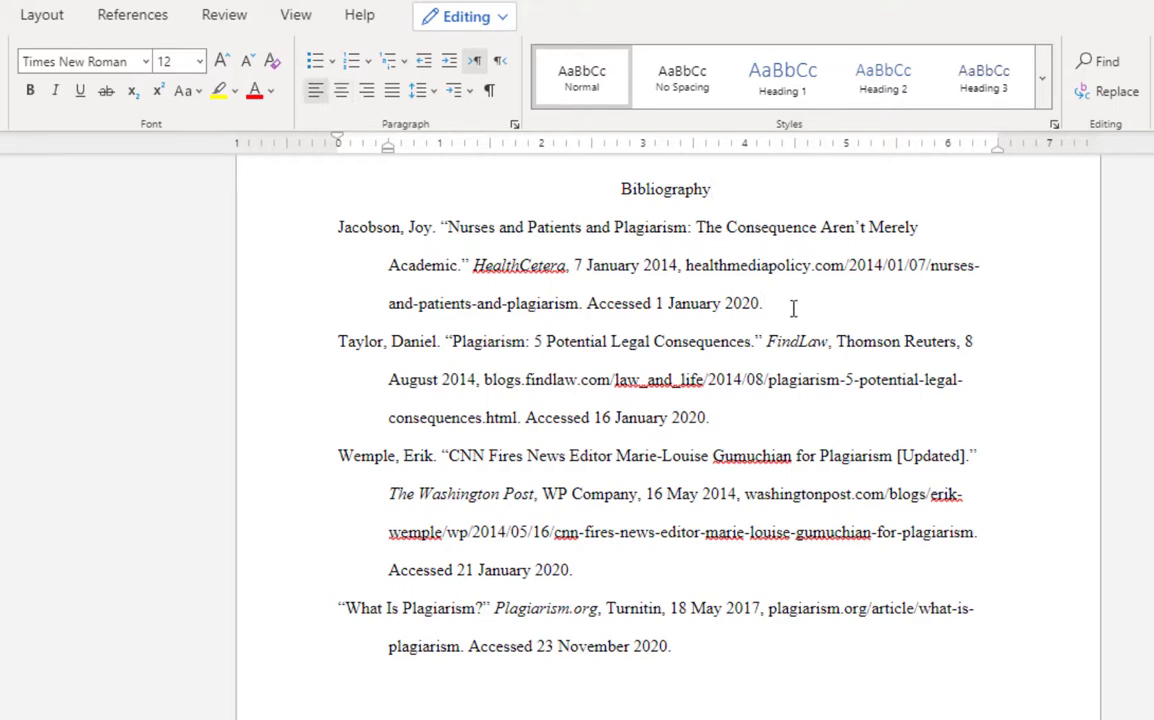
key(Return)
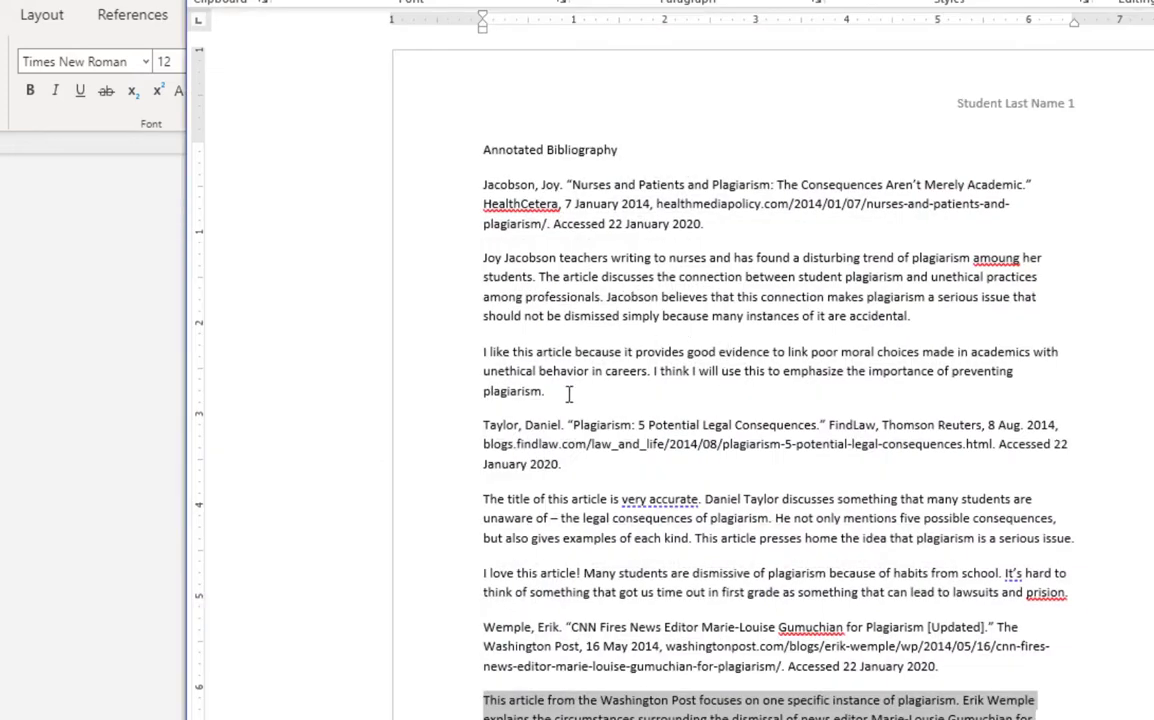
drag(548, 392, 481, 257)
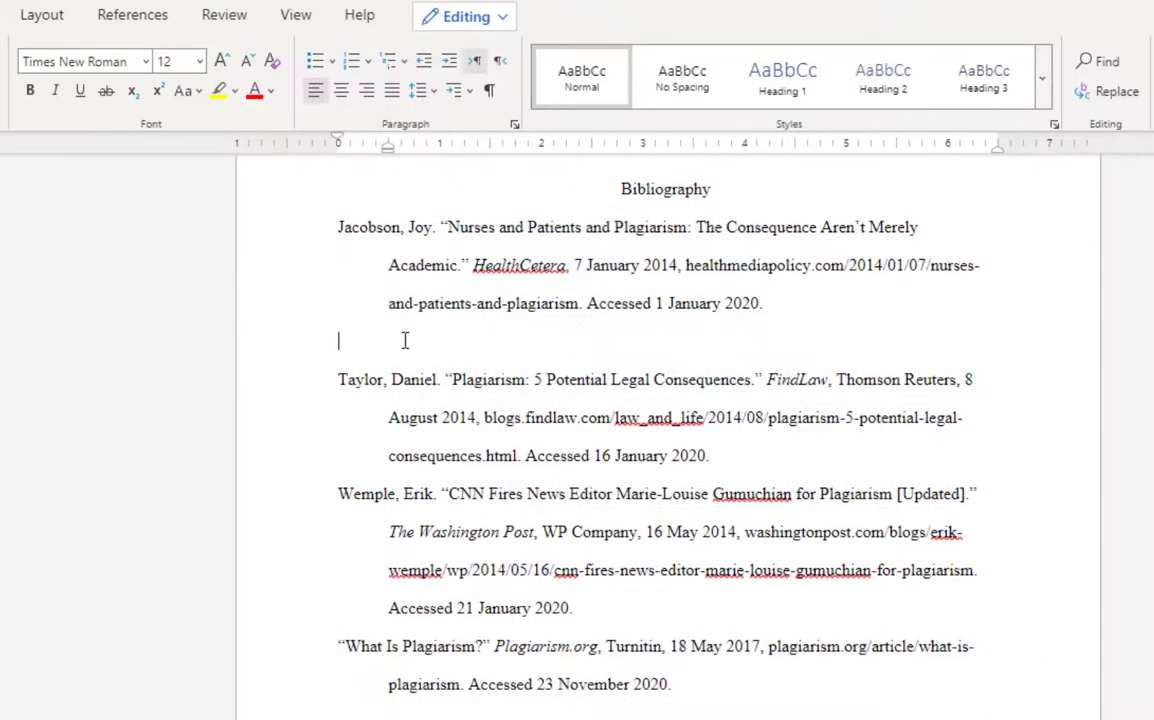
text(Joy Jacobson teachers writing to nurses and has found a disturbing trend of plagiarism amoung her students. The article discusses the connection between student plagiarism and unethical practices among professionals. Jacobson believes that this connection makes plagiarism a serious issue that should not be dismissed simply because many instances of it are accidental. I like this article because it provides good evidence to link poor moral choices made in academics with unethical behavior in careers. I think I will use this to emphasize the importance of preventing plagiarism.)
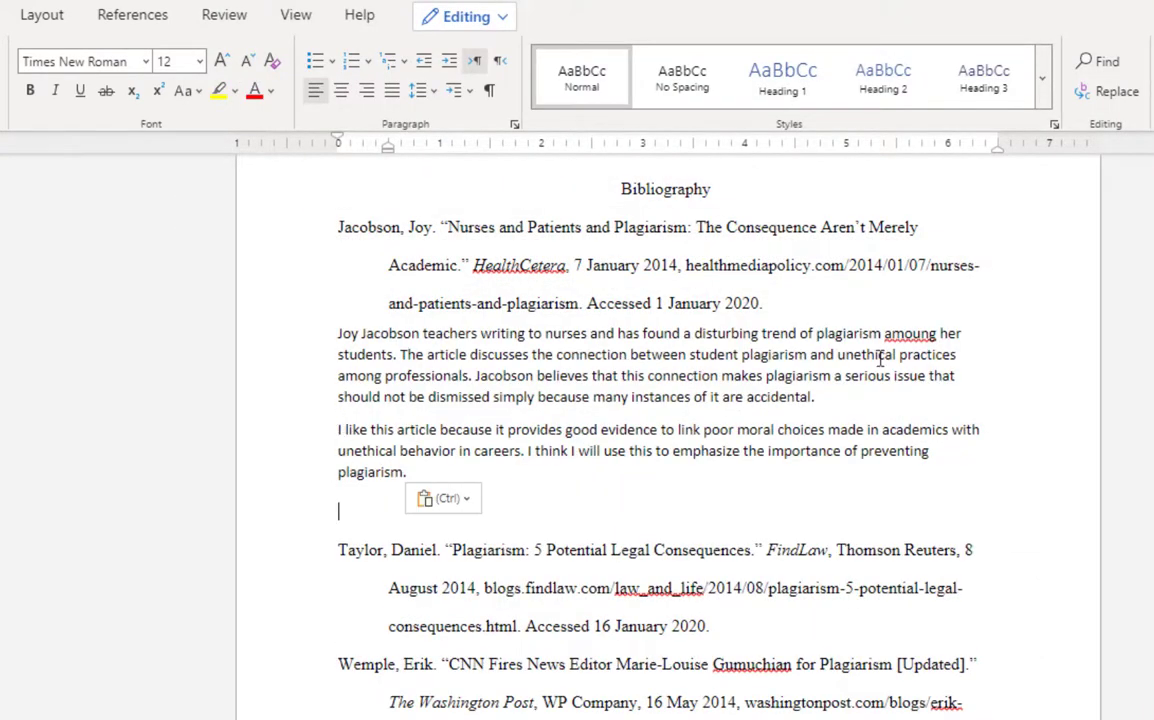
click(468, 501)
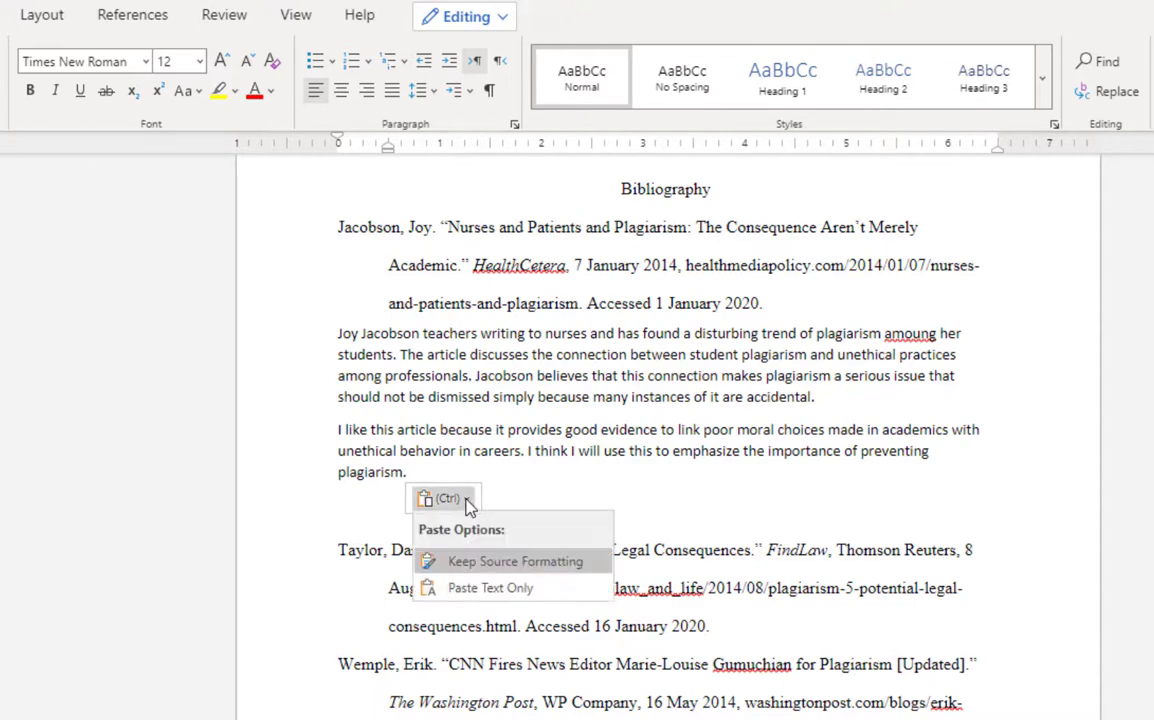
click(491, 588)
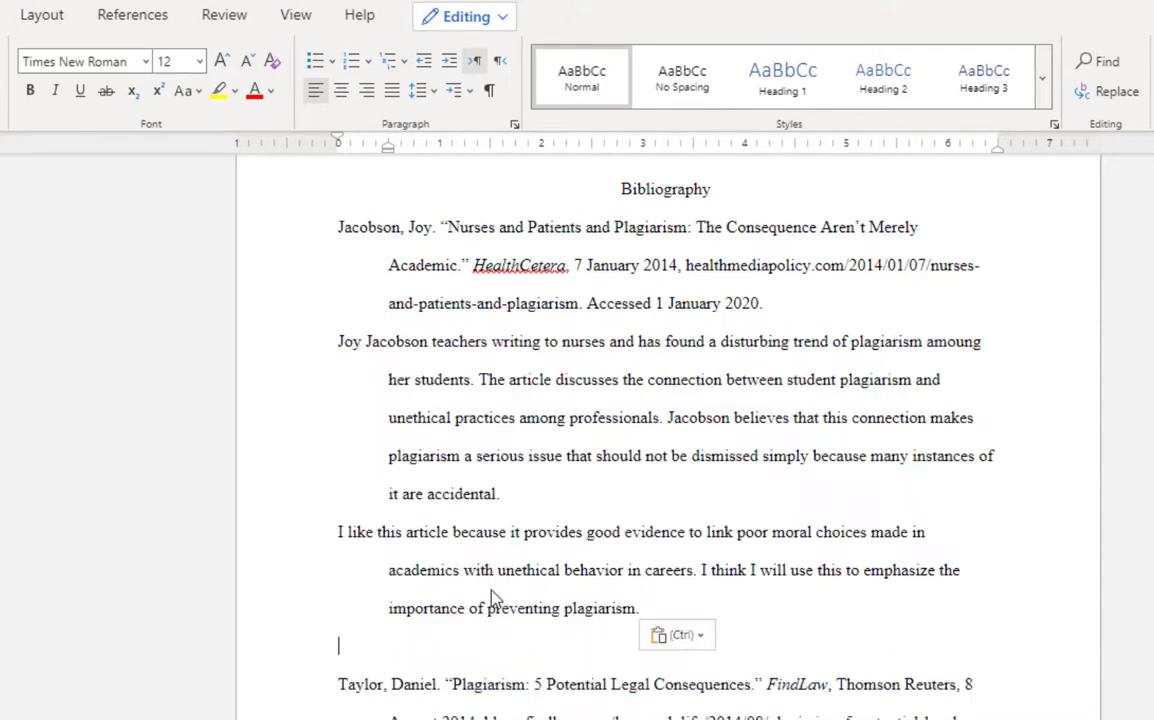
Step: Indent both HealthCetera annotation paragraphs in line with the citation's hanging lines and delete the blank line below them
click(339, 341)
key(Tab)
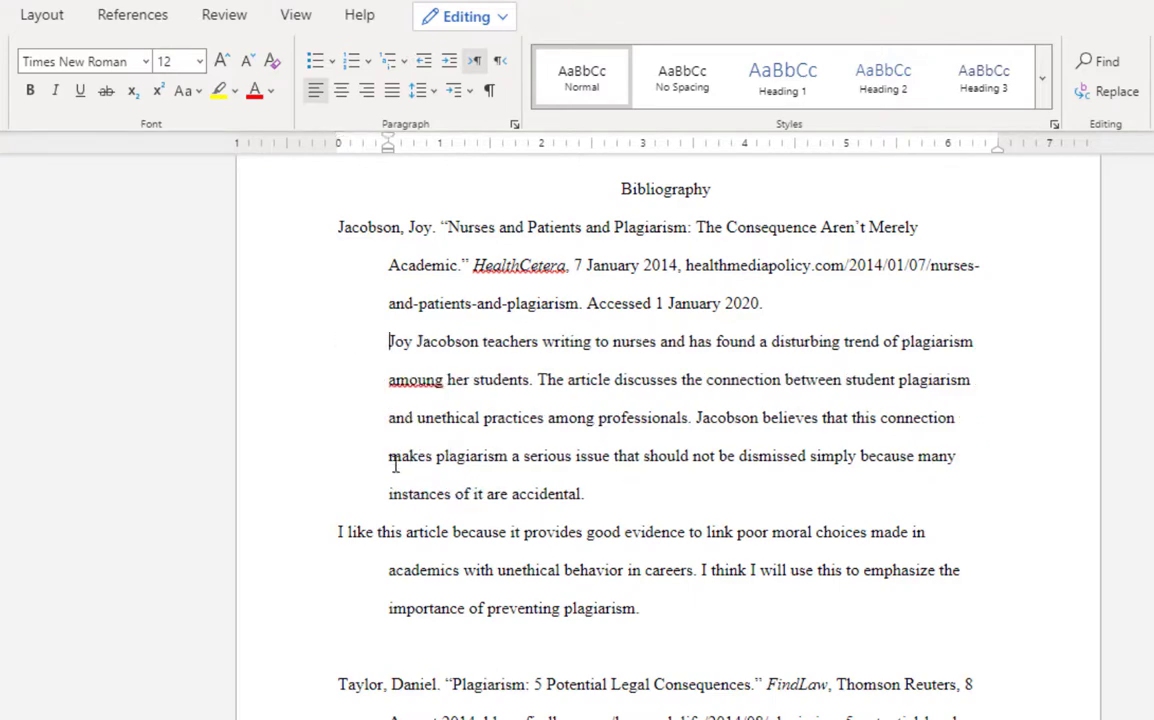
click(336, 540)
key(Tab)
click(433, 650)
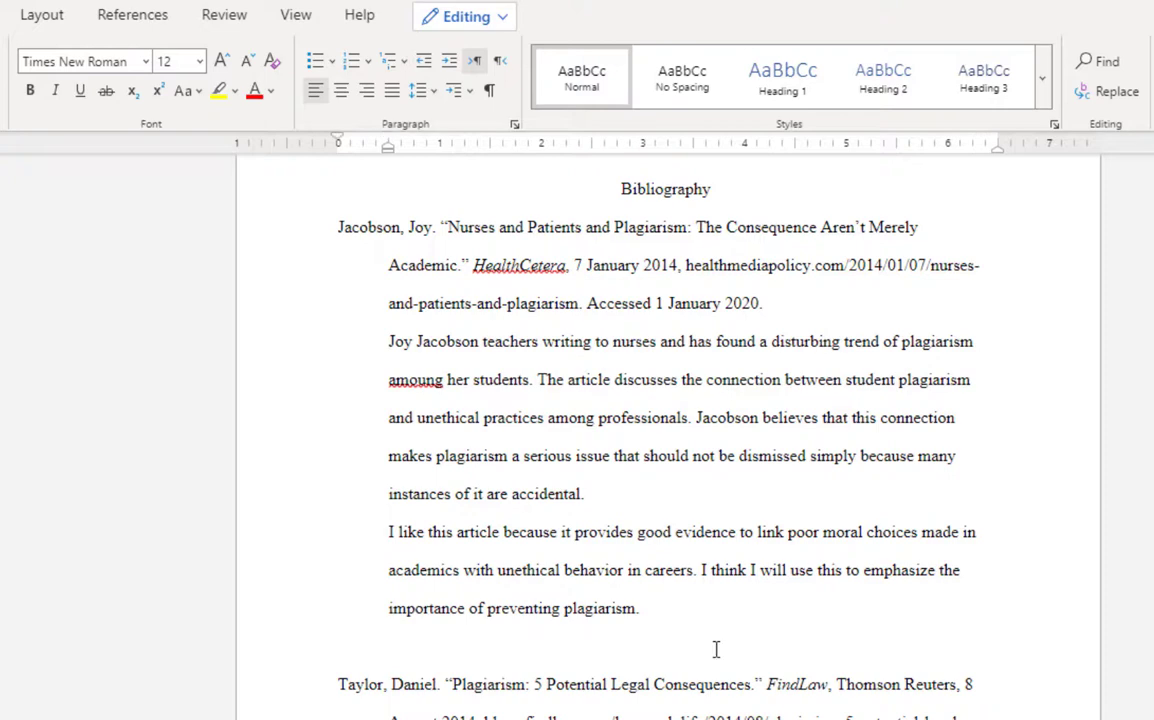
key(Delete)
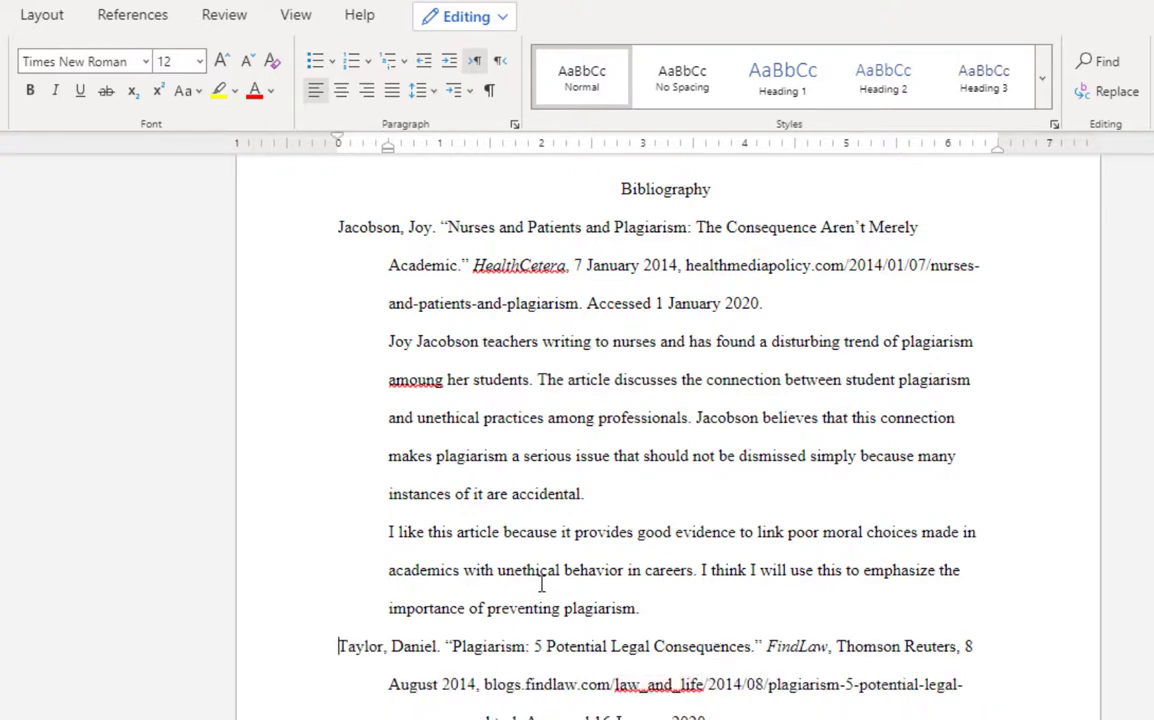
Step: Copy the two FindLaw annotation paragraphs from the desktop Word document and paste them as text only on a new line below the FindLaw citation
scroll(665, 458, down, 2)
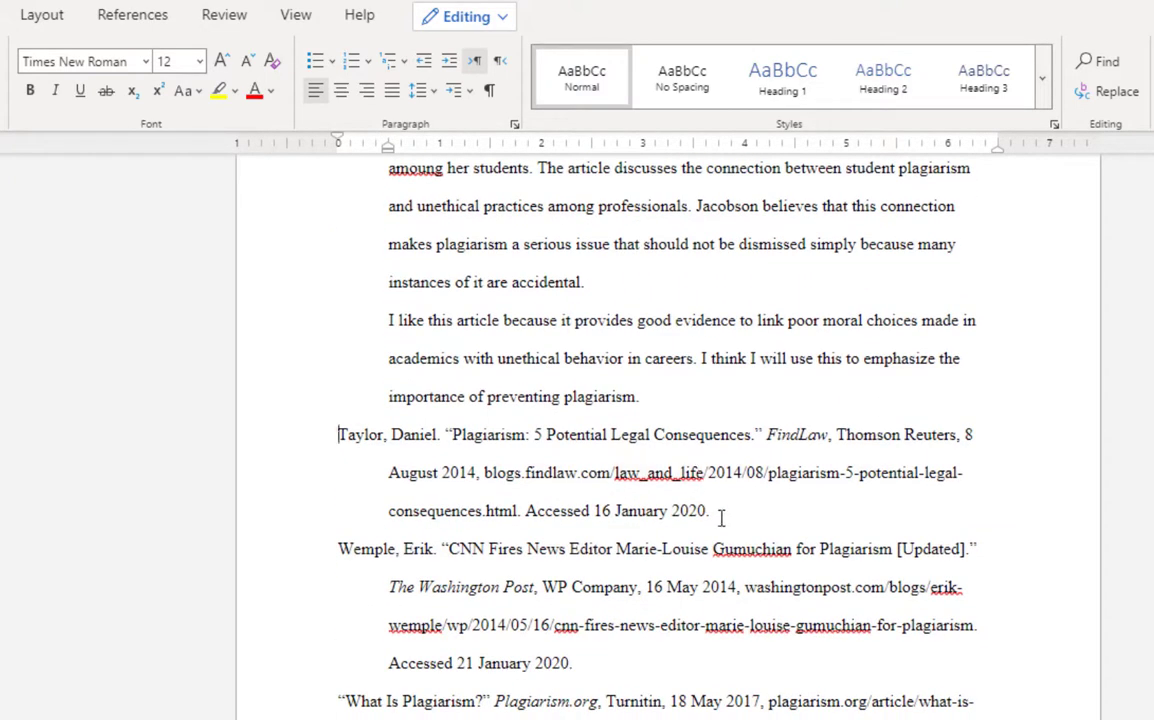
key(Return)
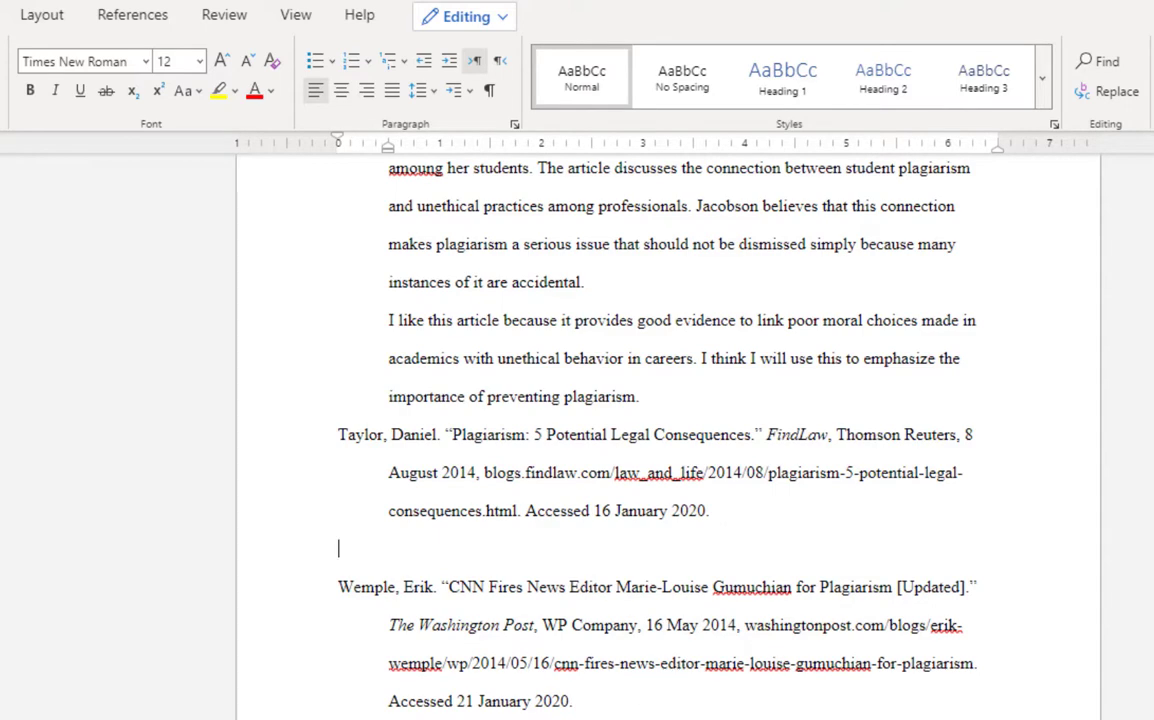
key(alt+Tab)
drag(484, 247, 581, 400)
scroll(639, 437, down, 1)
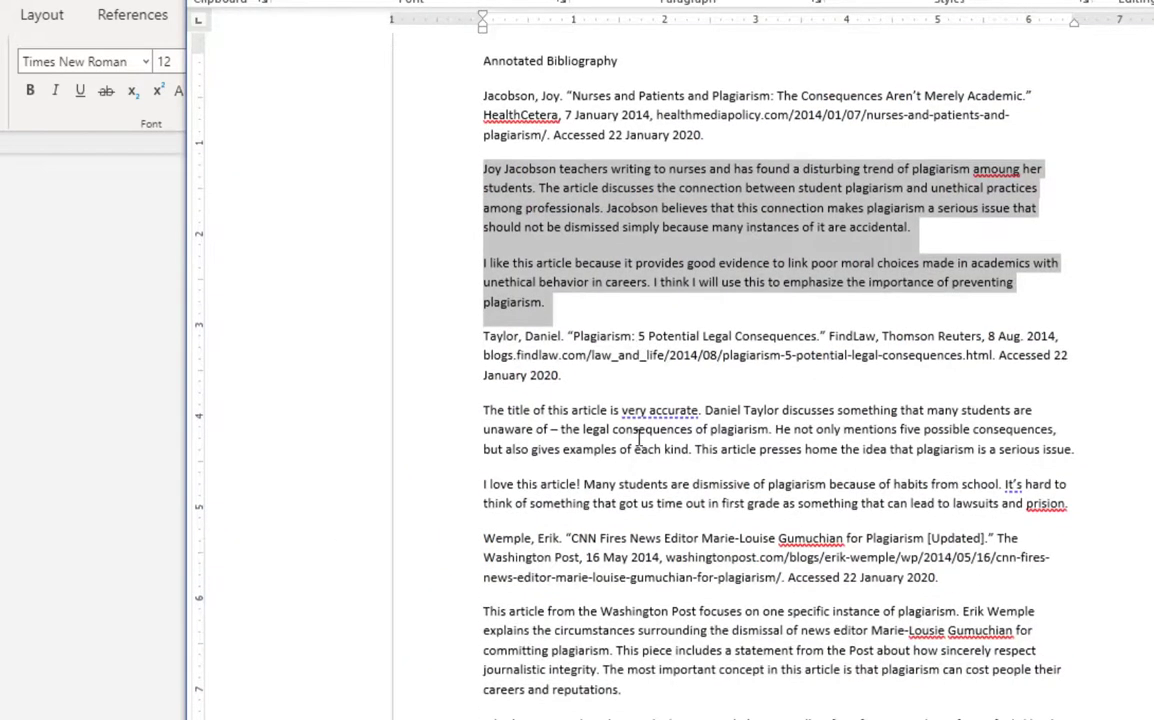
mouse_move(481, 409)
mouse_down()
mouse_move(700, 445)
mouse_move(955, 449)
mouse_move(1075, 505)
mouse_up()
key(ctrl+c)
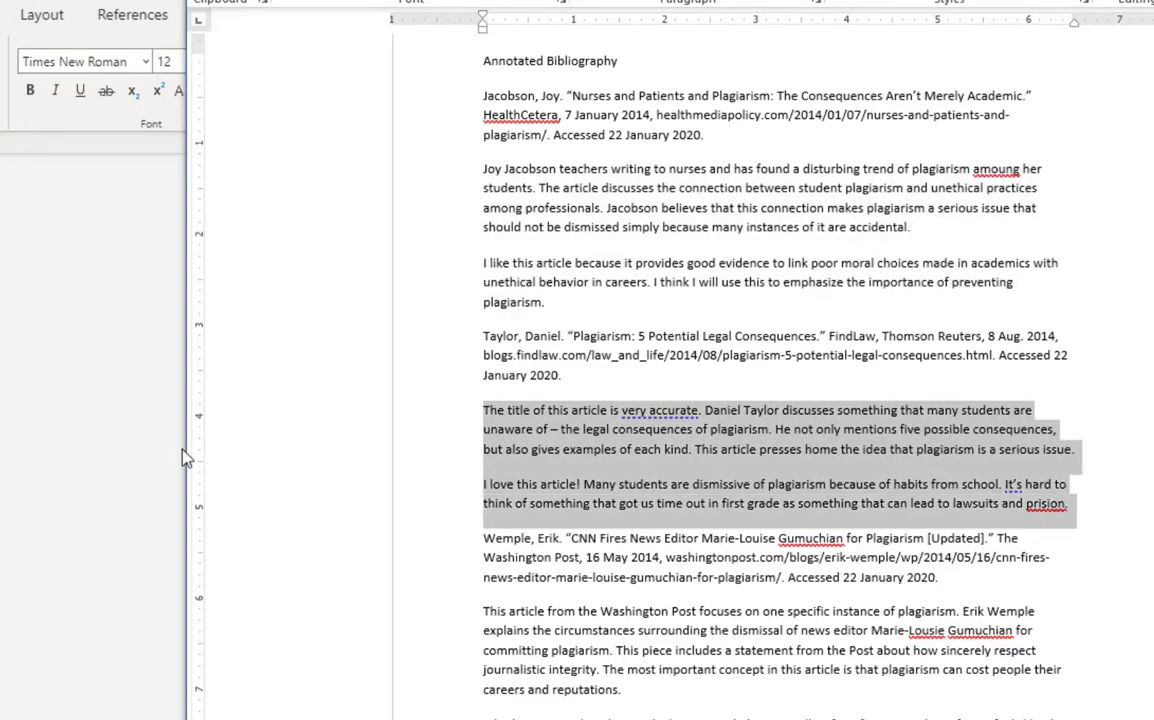
click(164, 410)
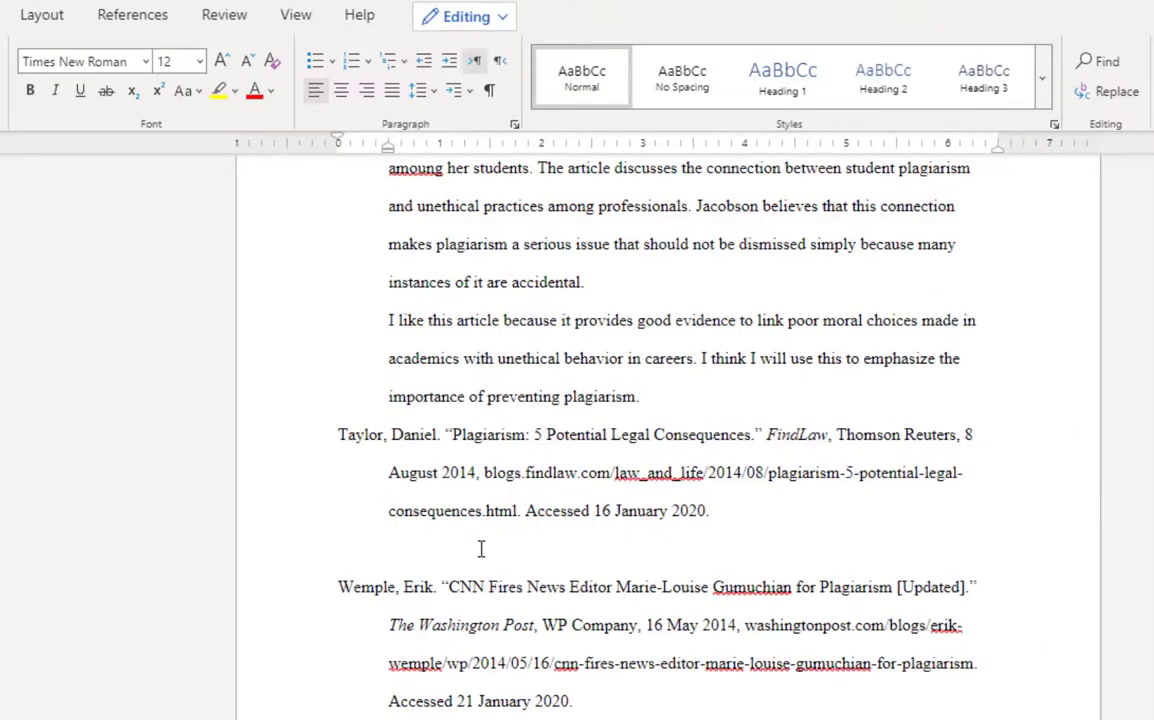
key(ctrl+v)
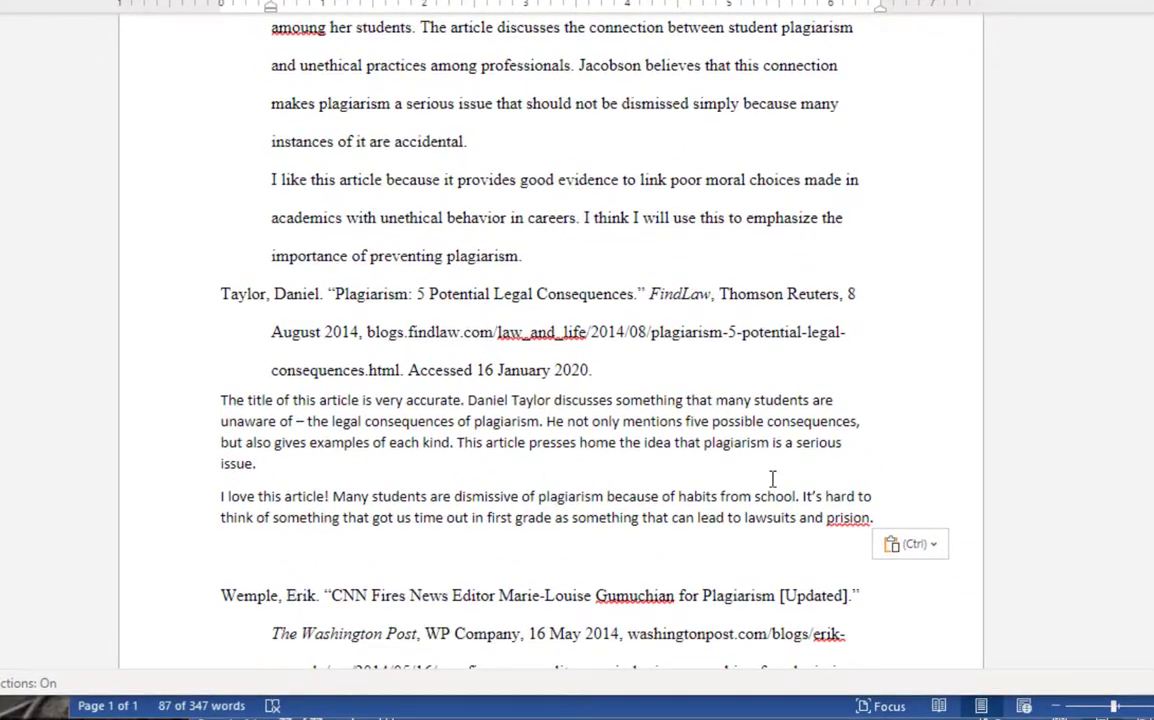
click(922, 546)
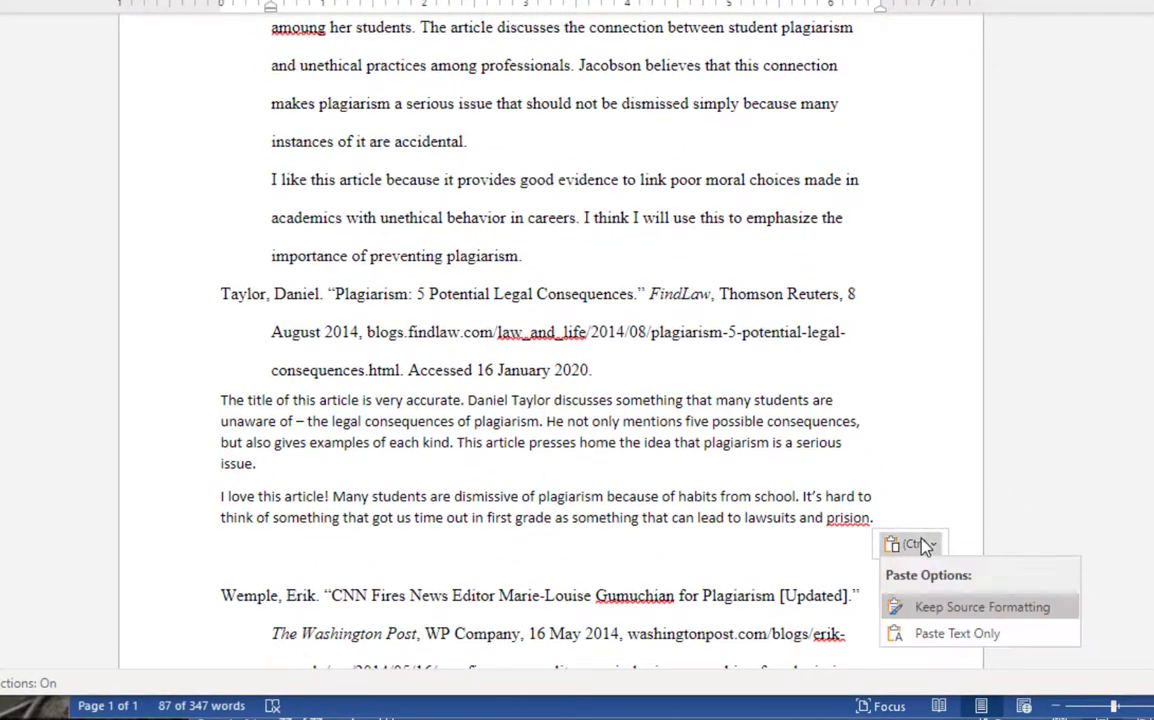
click(938, 644)
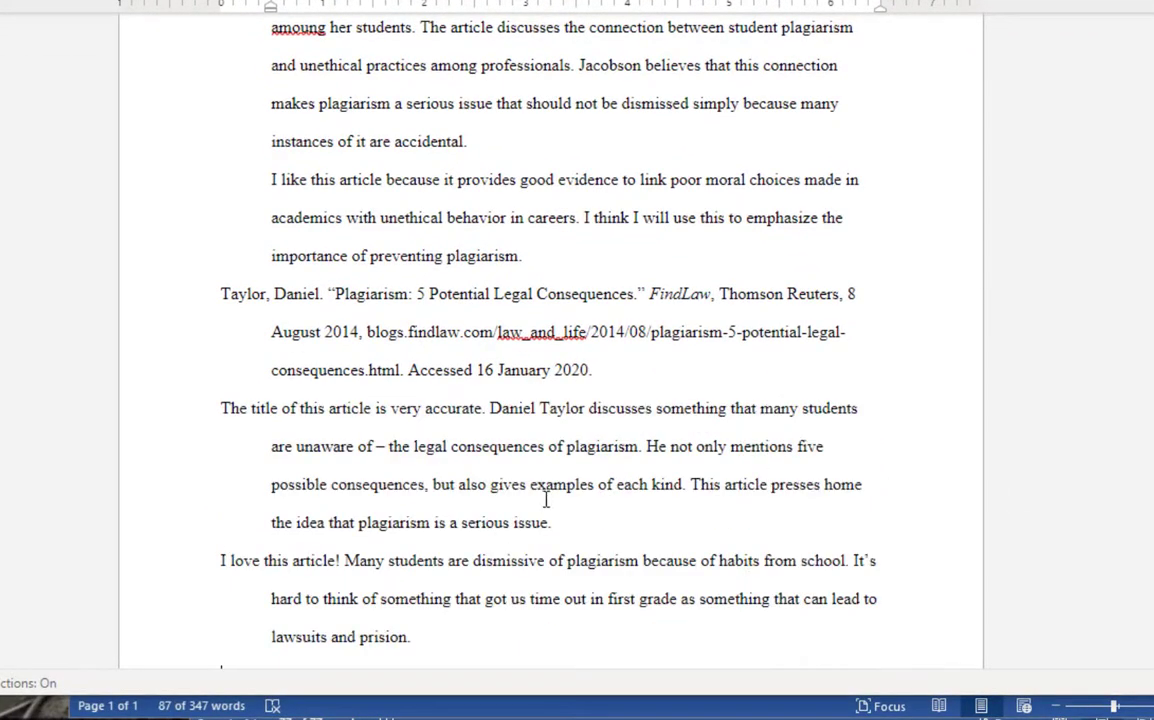
Step: Indent both FindLaw annotation paragraphs in line with the citation's hanging lines and delete the blank line below them
click(216, 418)
key(Tab)
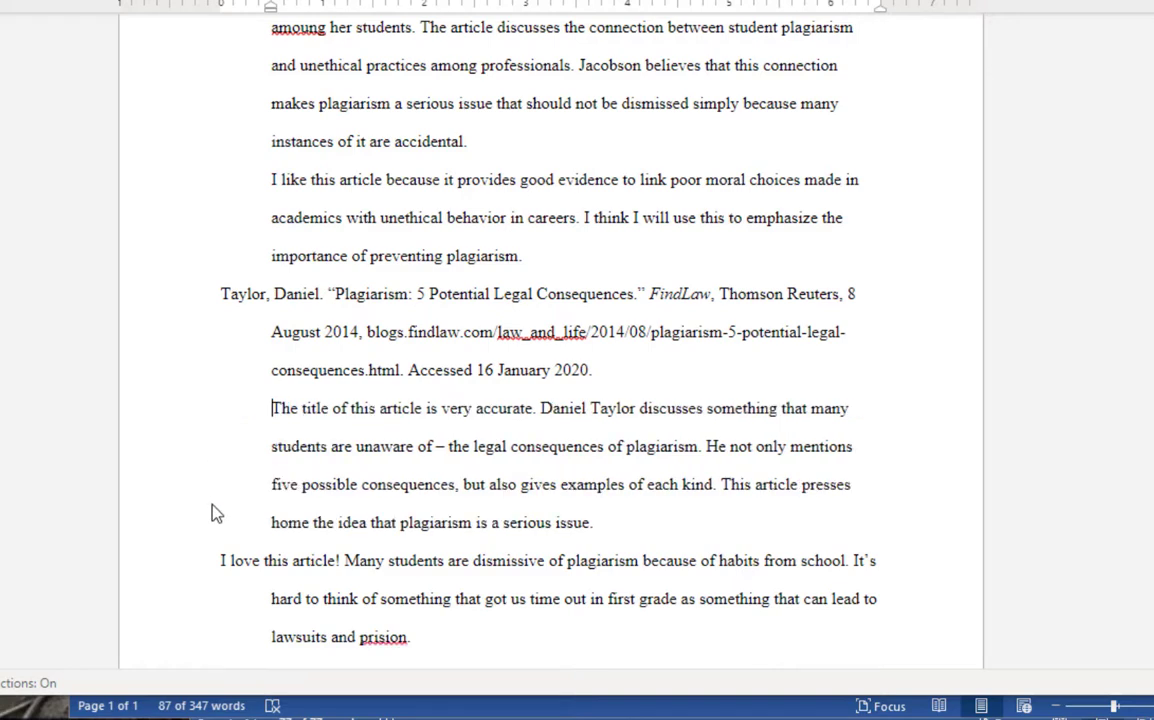
click(221, 561)
key(Tab)
scroll(330, 360, down, 3)
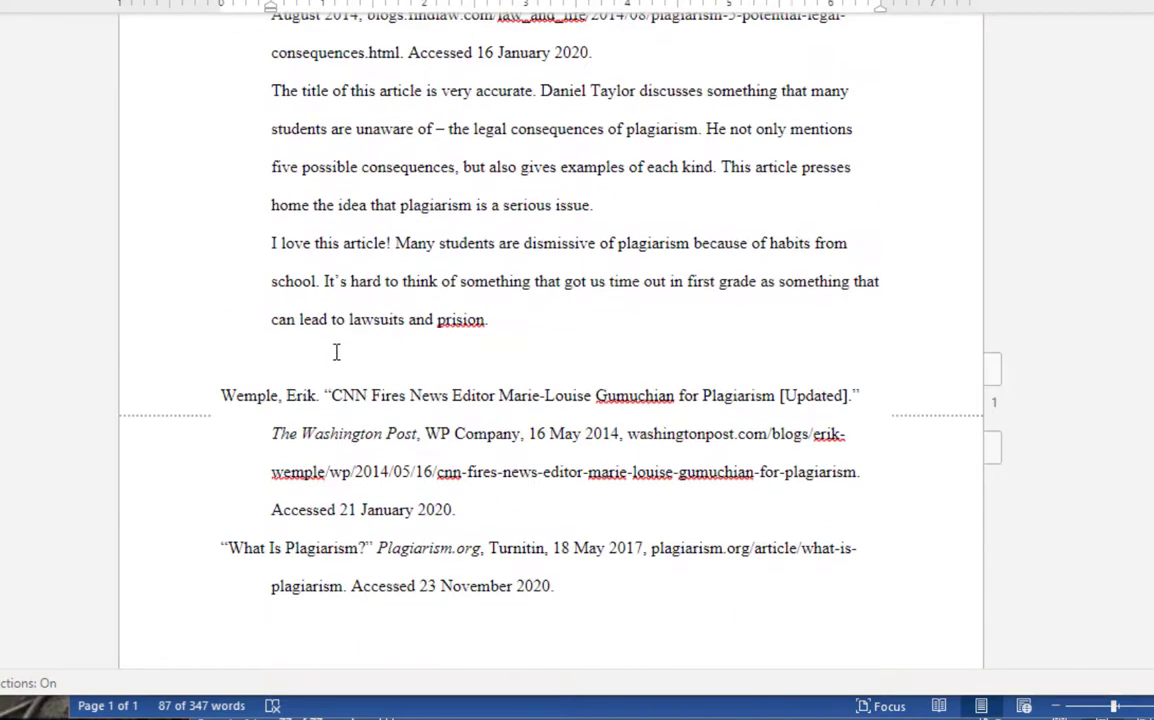
click(345, 355)
key(Delete)
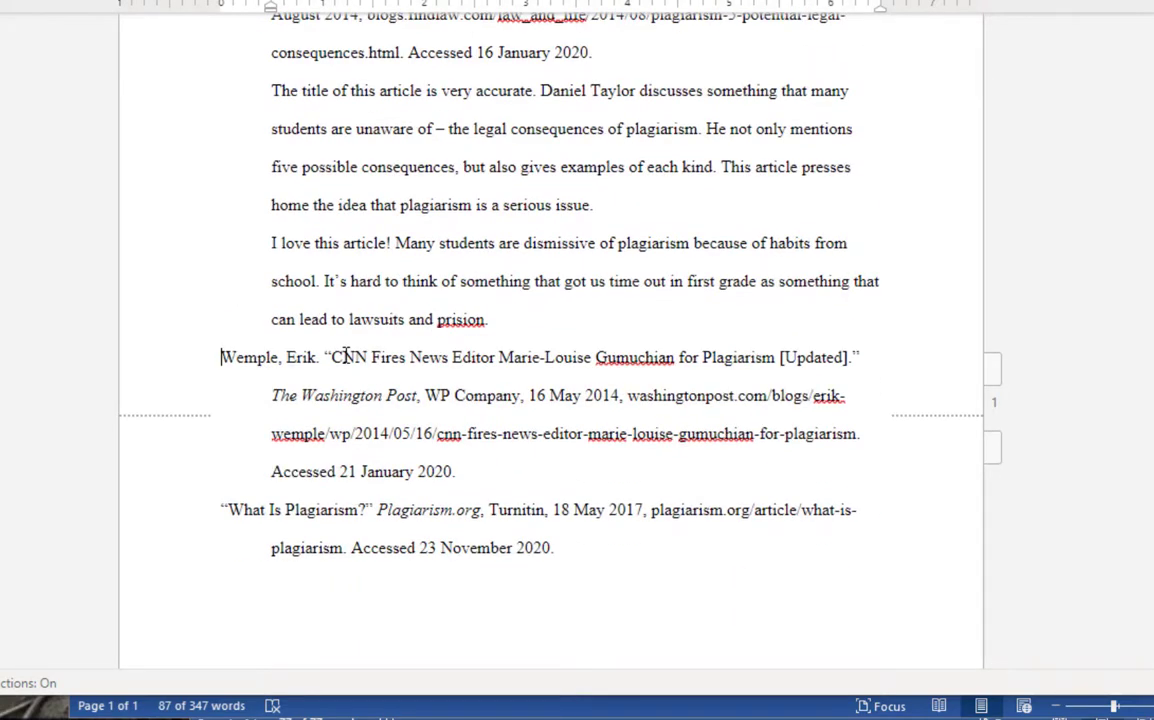
Step: Paste the two Washington Post annotation paragraphs from the desktop Word document, with their source formatting, on a new line below the Washington Post citation
click(490, 479)
key(Return)
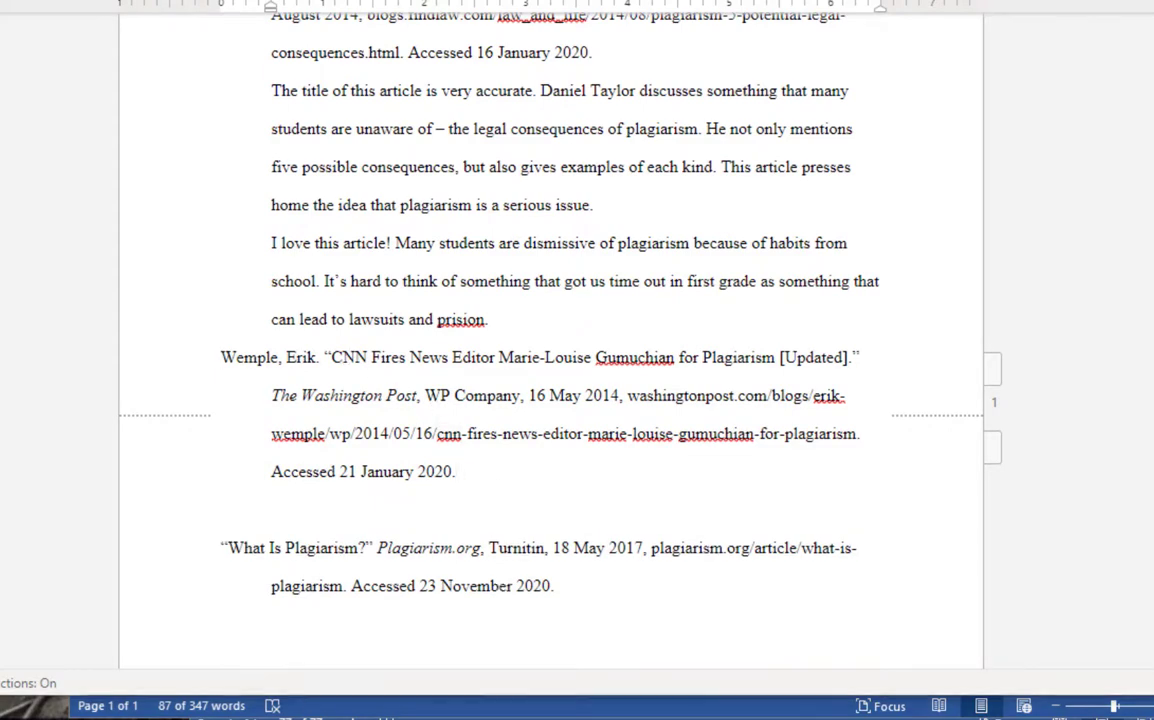
text(This article from the Washington Post focuses on one specific instance of plagiarism. Erik Wemple explains the circumstances surrounding the dismissal of news editor Marie-Lousie Gumuchian for committing plagiarism. This piece includes a statement from the Post about how sincerely respect journalistic integrity. The most important concept in this article is that plagiarism can cost people their careers and reputations. I don’t enjoy reading this article, but its good. I’m not really a fan of news articles. Often it feels like they don’t say much even though there are a lot of words. However, I think it is very important for students to see how devestating plagiarism can be.)
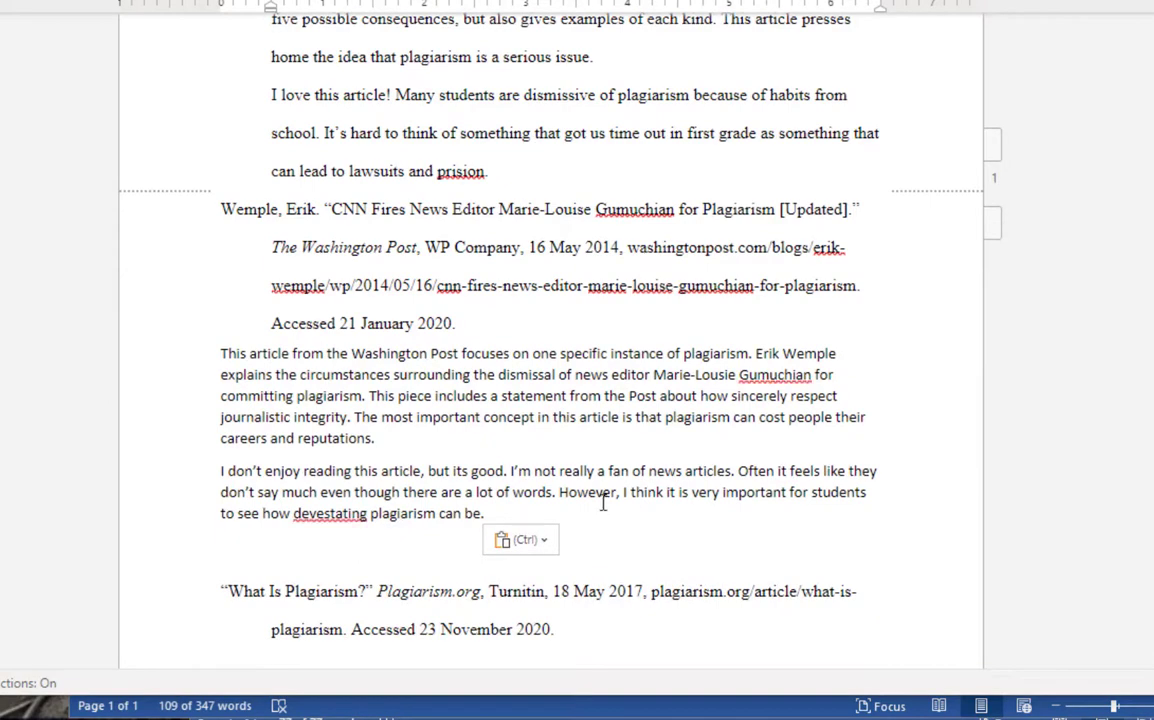
click(541, 550)
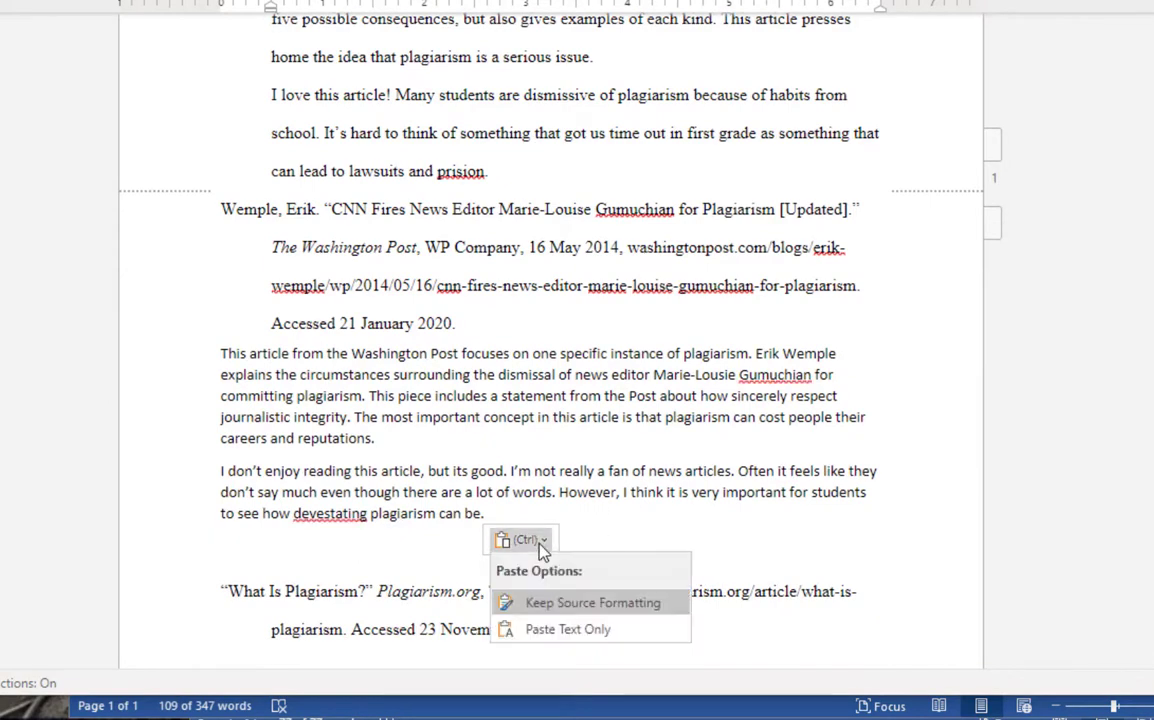
click(594, 518)
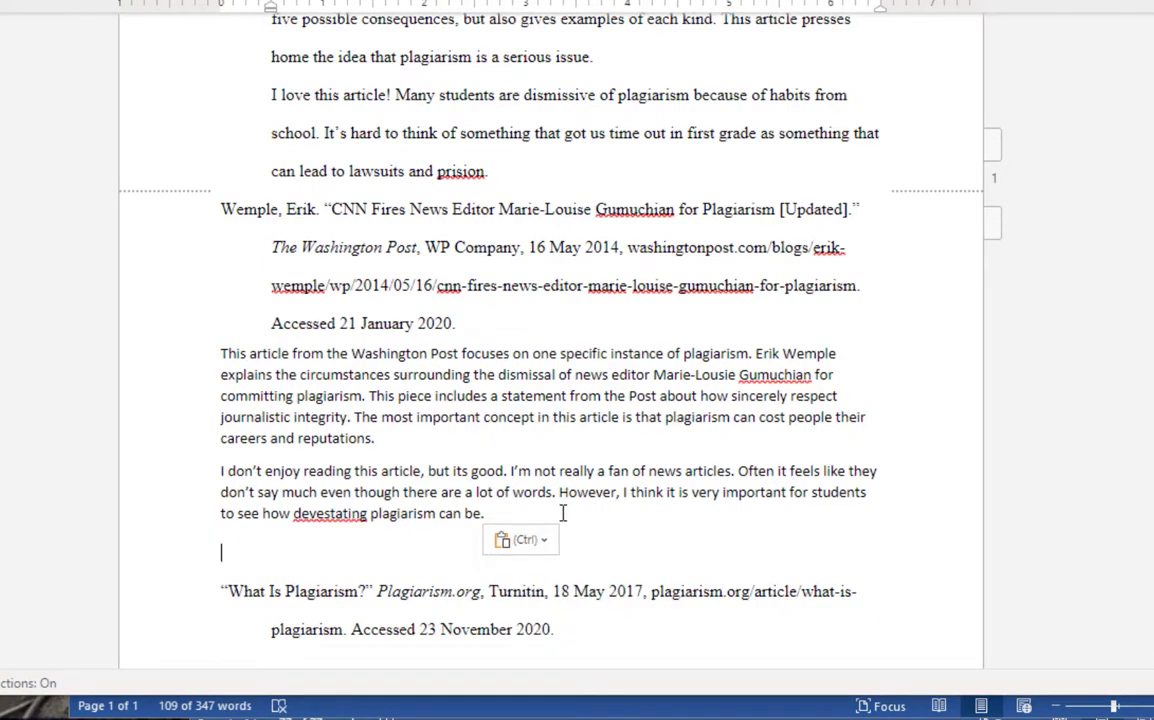
Step: Change the font of the two Washington Post annotation paragraphs to Times New Roman
click(218, 357)
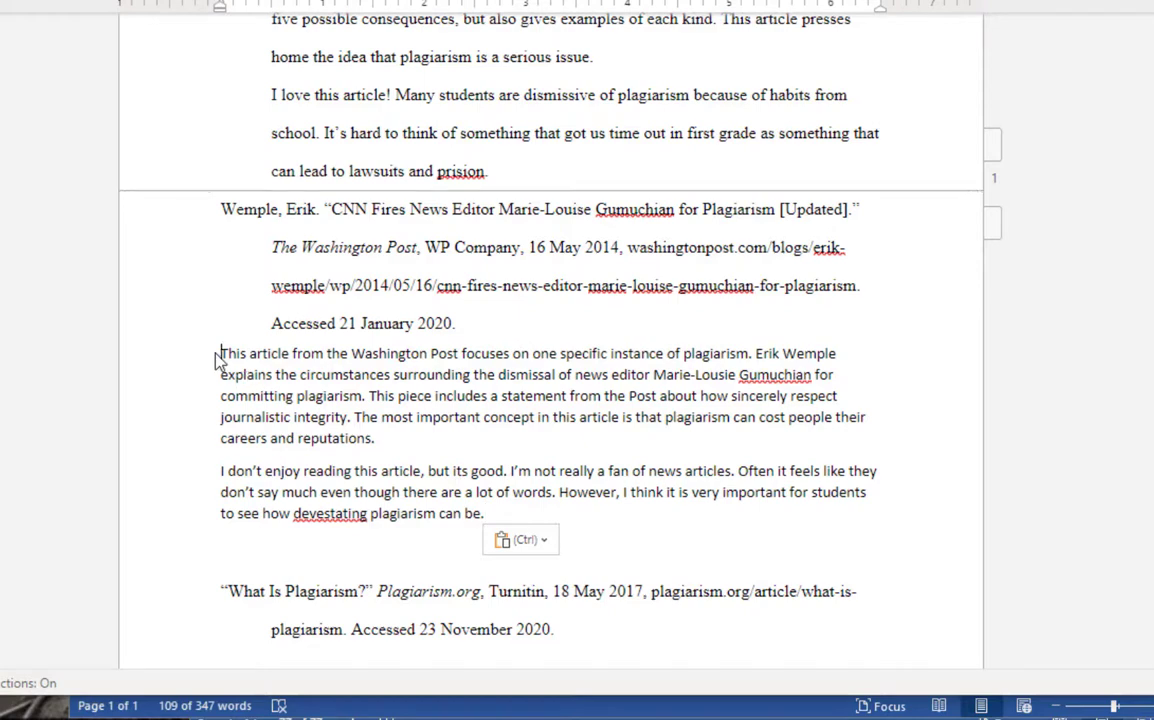
drag(224, 354, 582, 515)
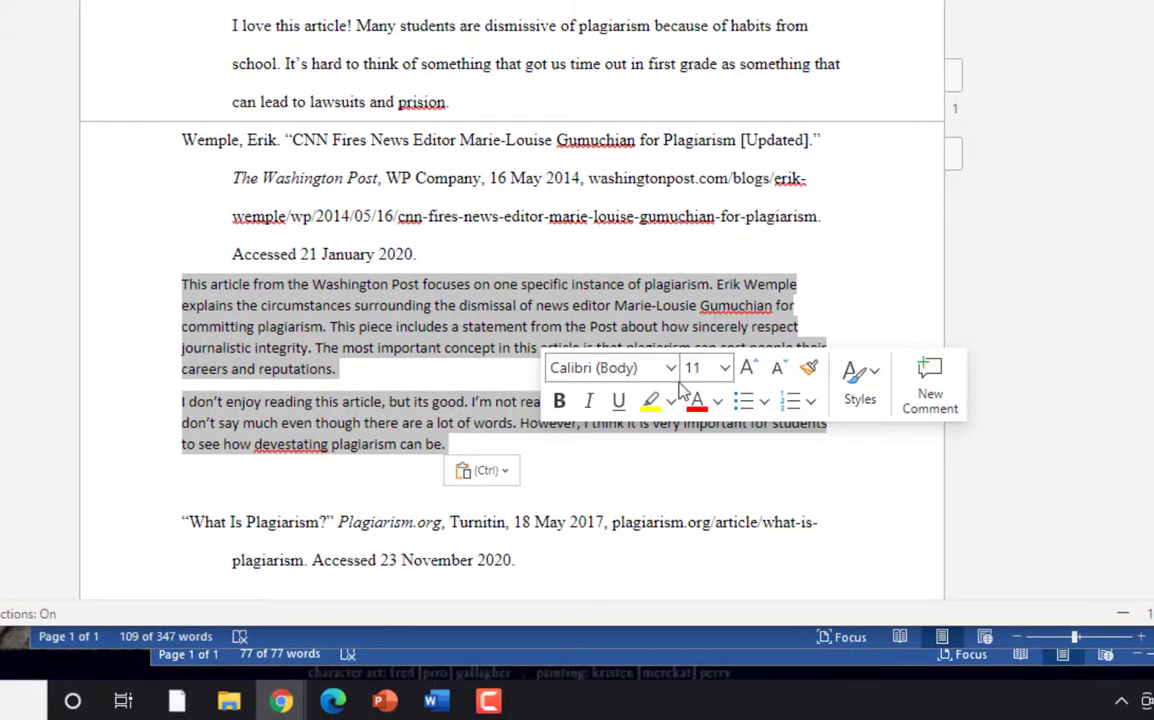
click(670, 368)
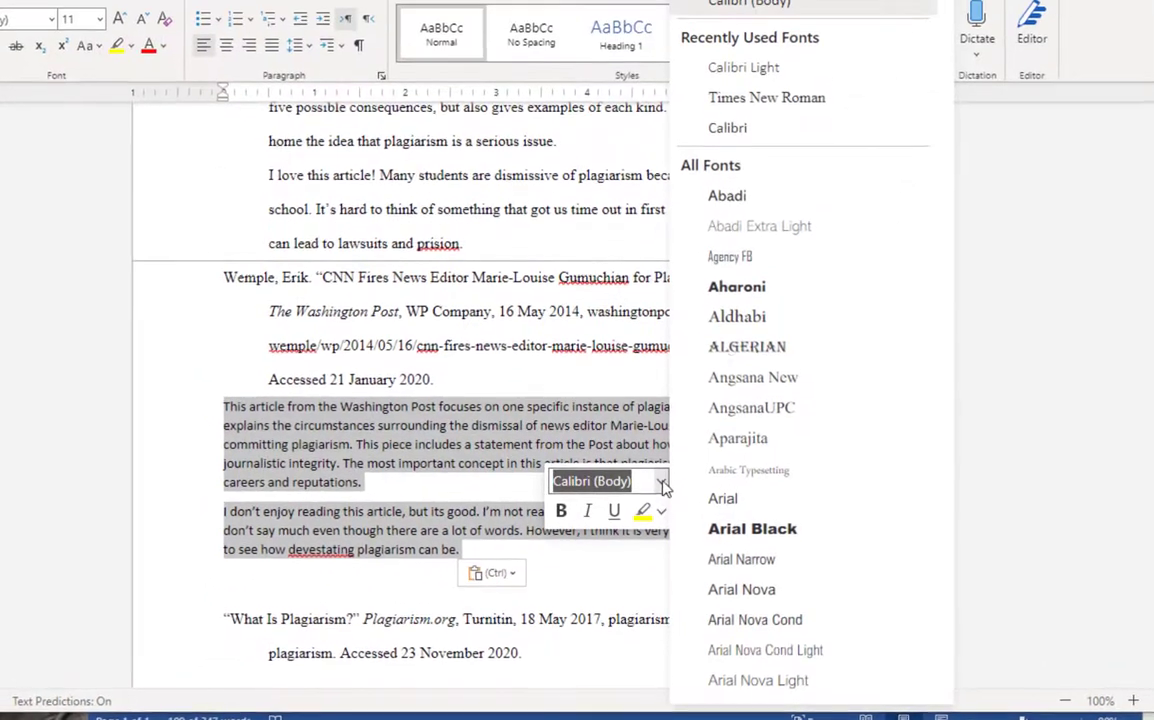
click(795, 1)
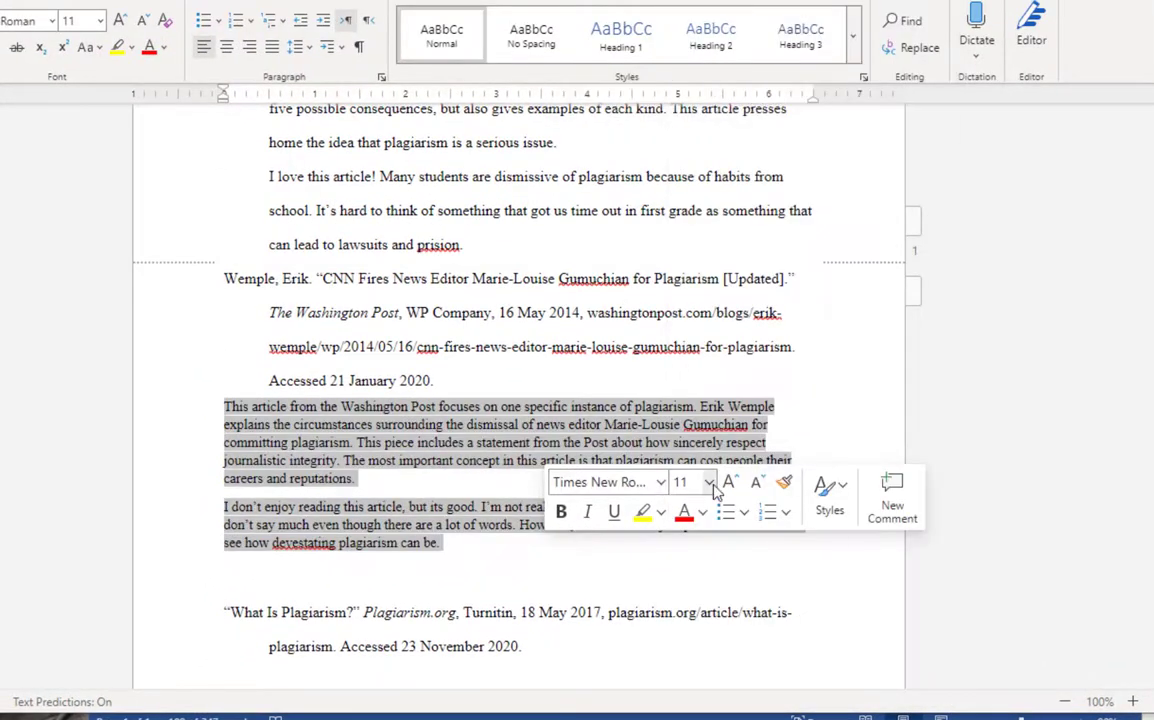
Step: Set the two Washington Post annotation paragraphs to font size 12, with 0 pt spacing after and double line spacing
click(729, 482)
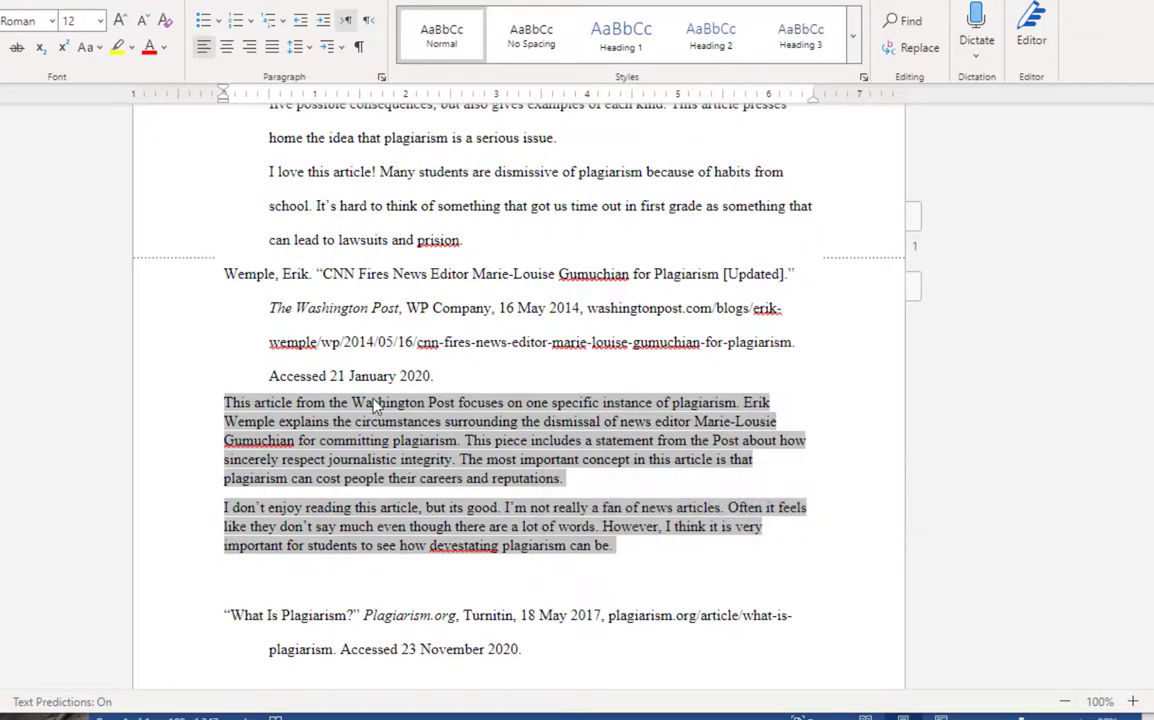
click(381, 77)
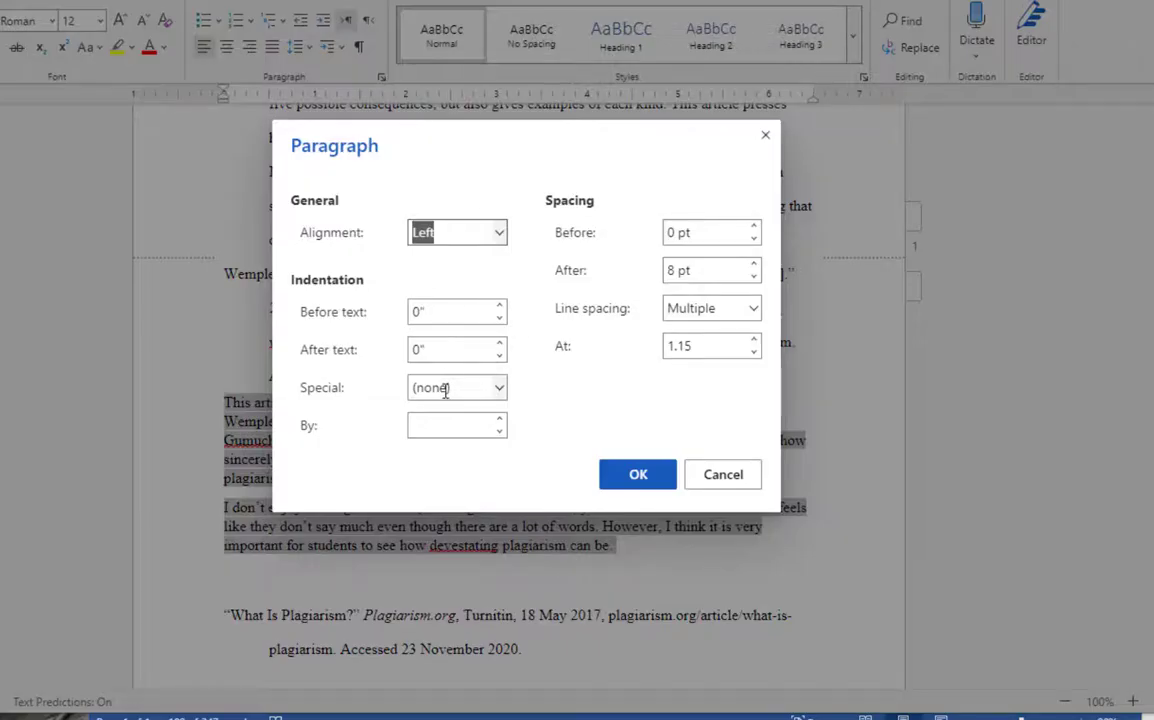
click(754, 276)
click(752, 309)
click(676, 397)
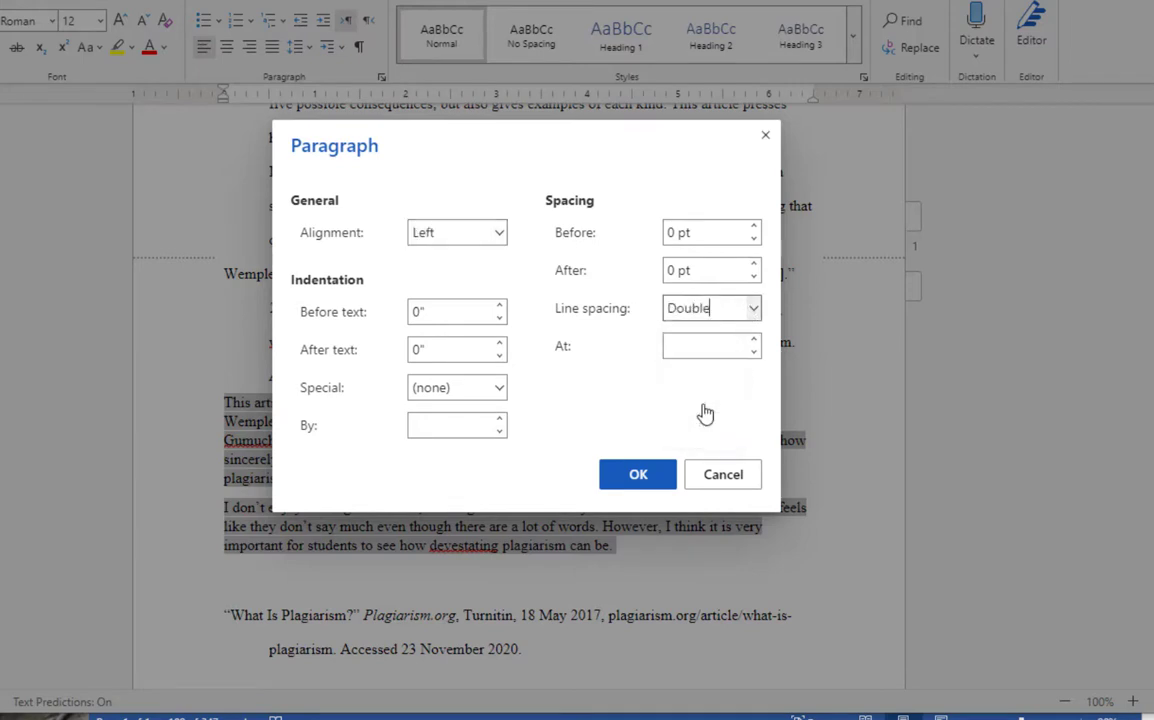
Step: Indent the two Washington Post annotation paragraphs .5" before text and delete the blank line below them
click(498, 392)
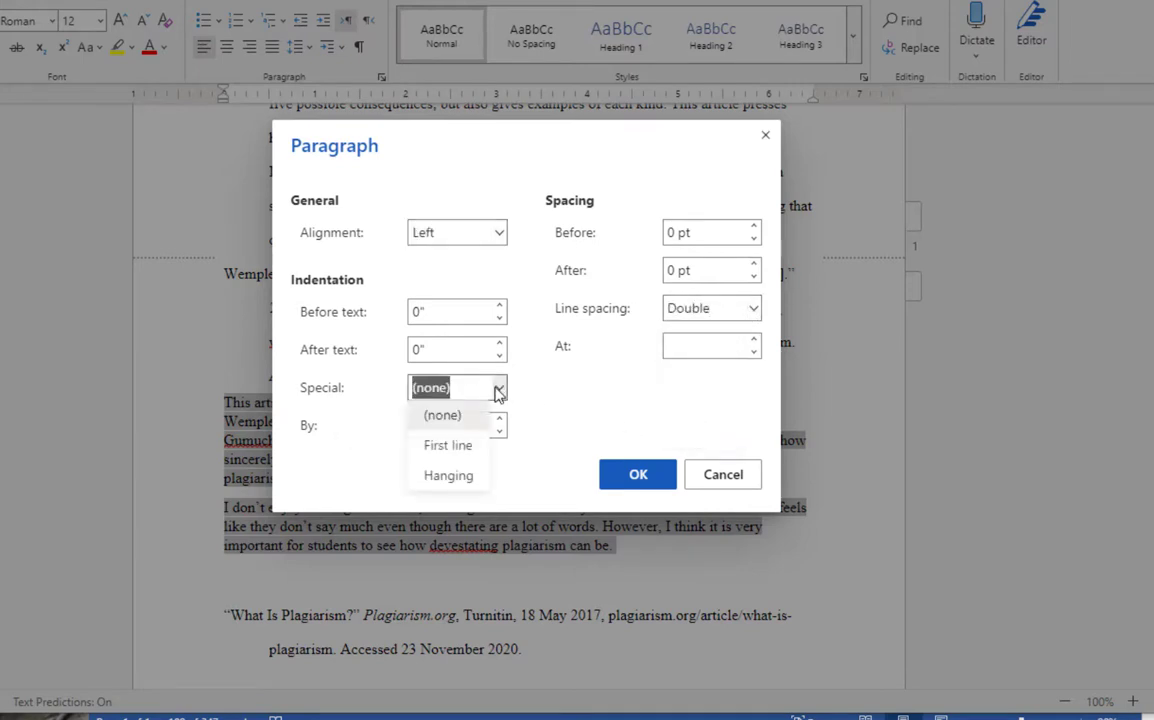
click(439, 389)
drag(445, 309, 372, 305)
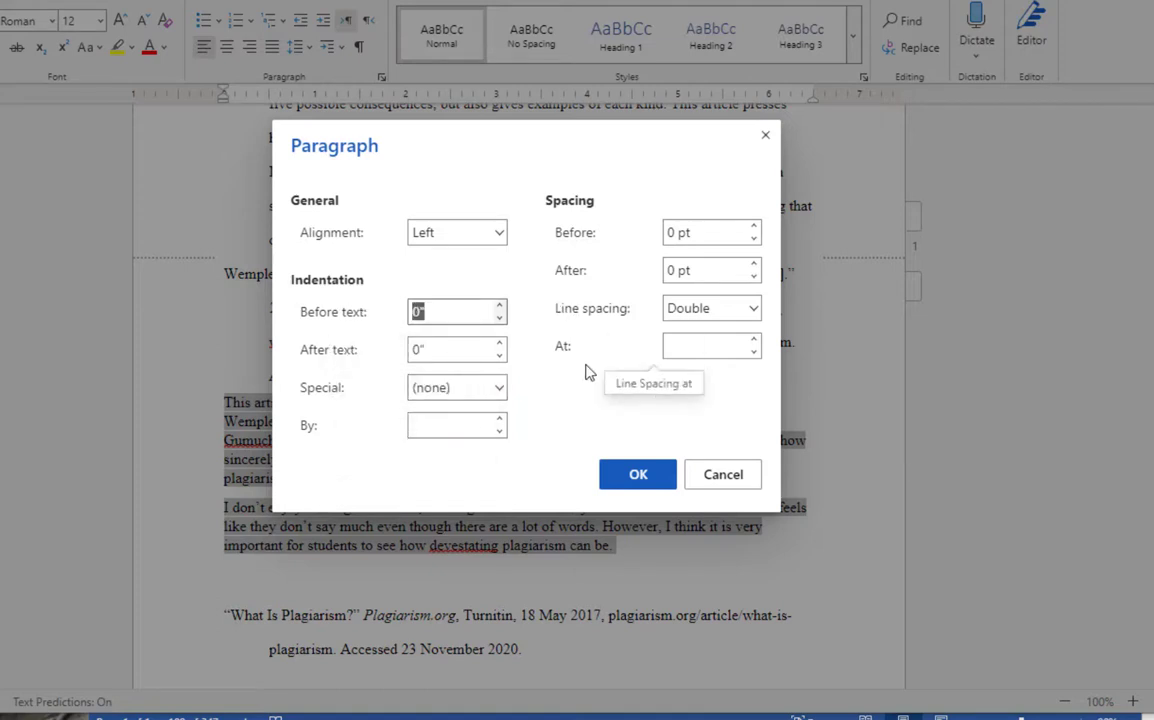
text(.5)
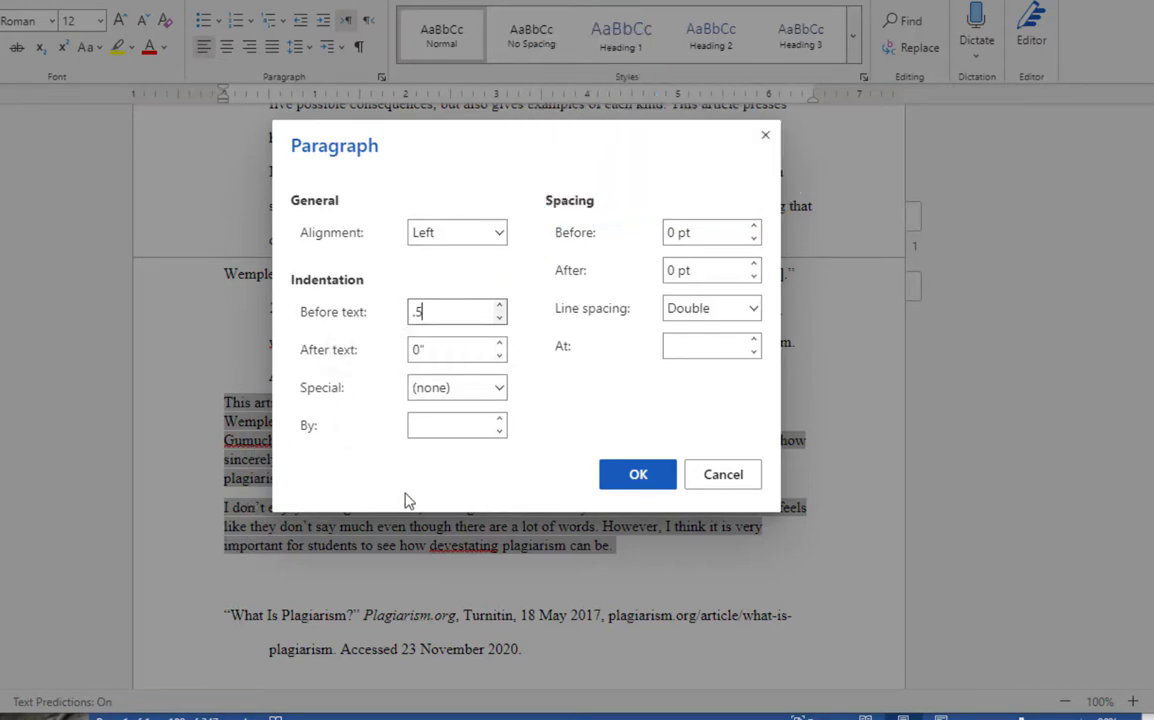
click(638, 475)
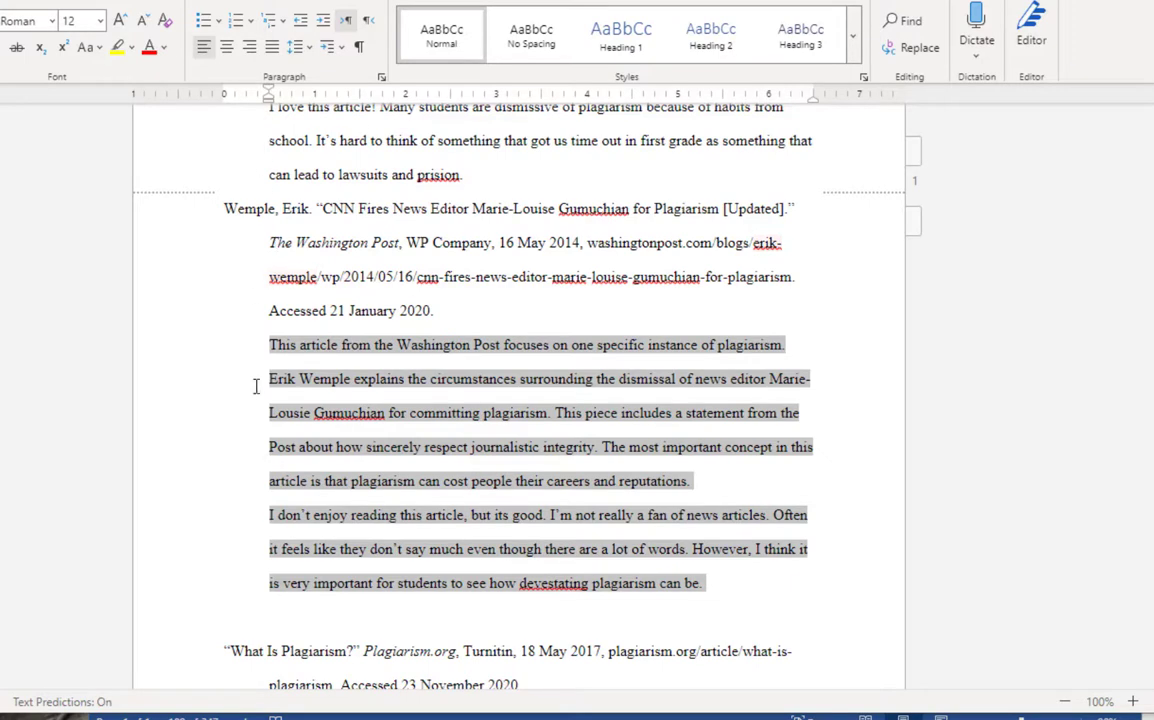
click(489, 616)
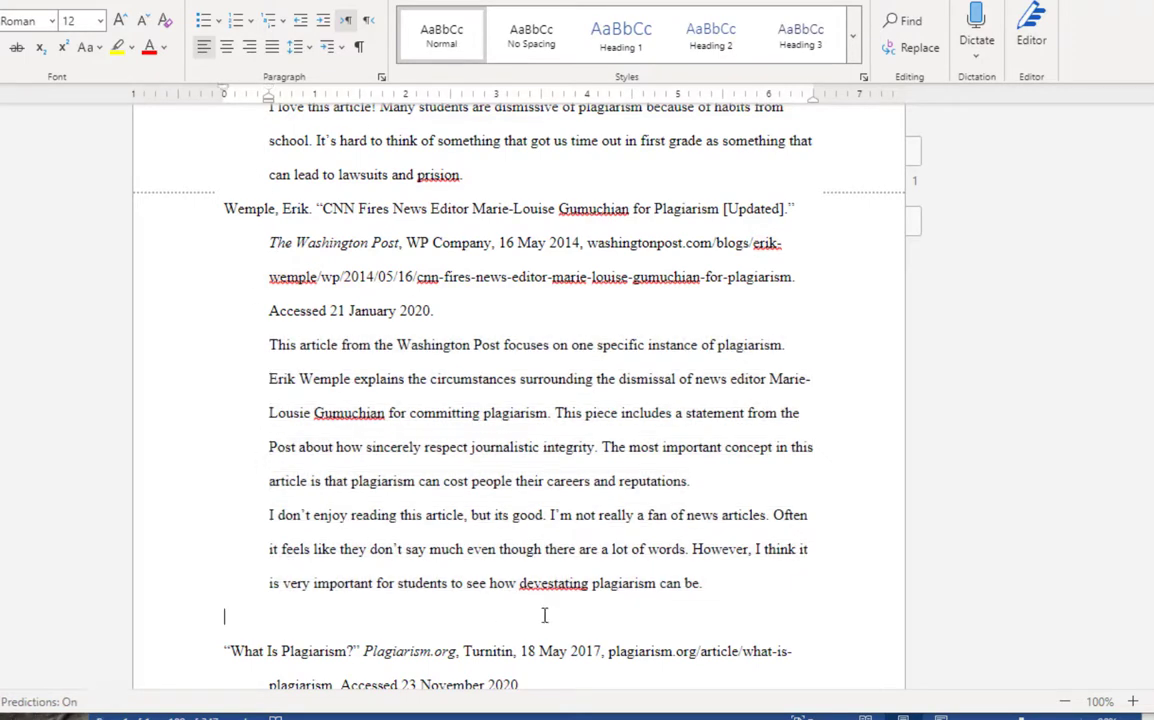
key(BackSpace)
Step: Change the document title to "Annotated Bibliography"
scroll(560, 430, up, 10)
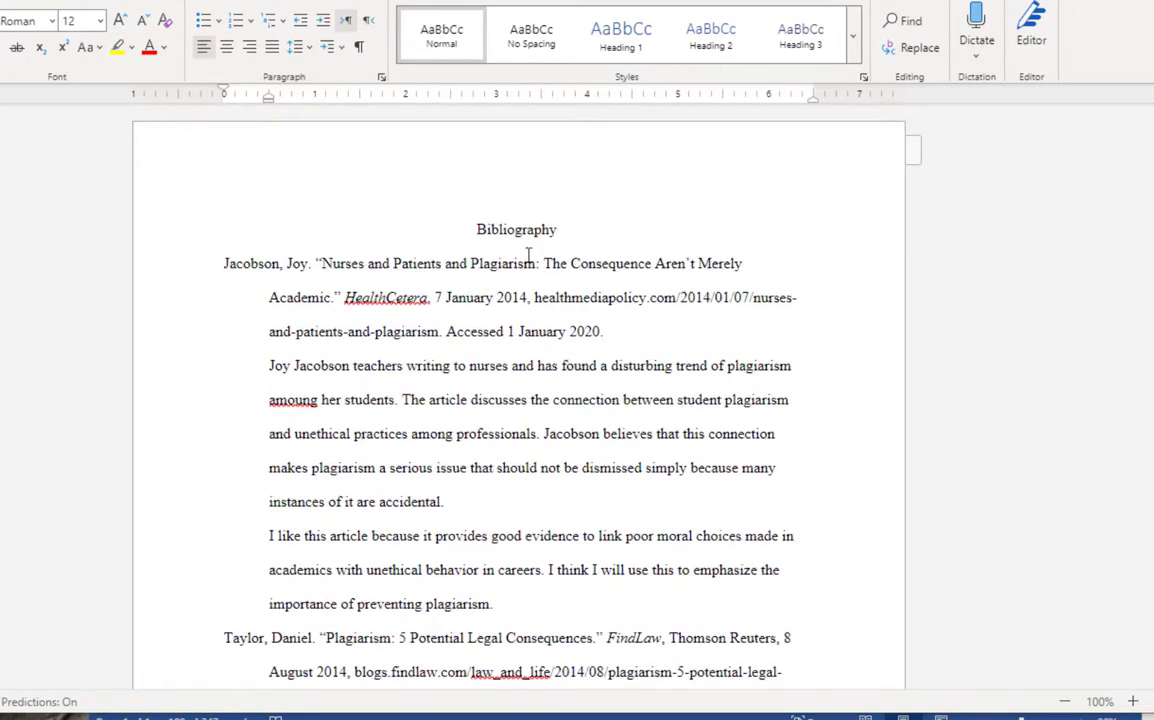
click(474, 233)
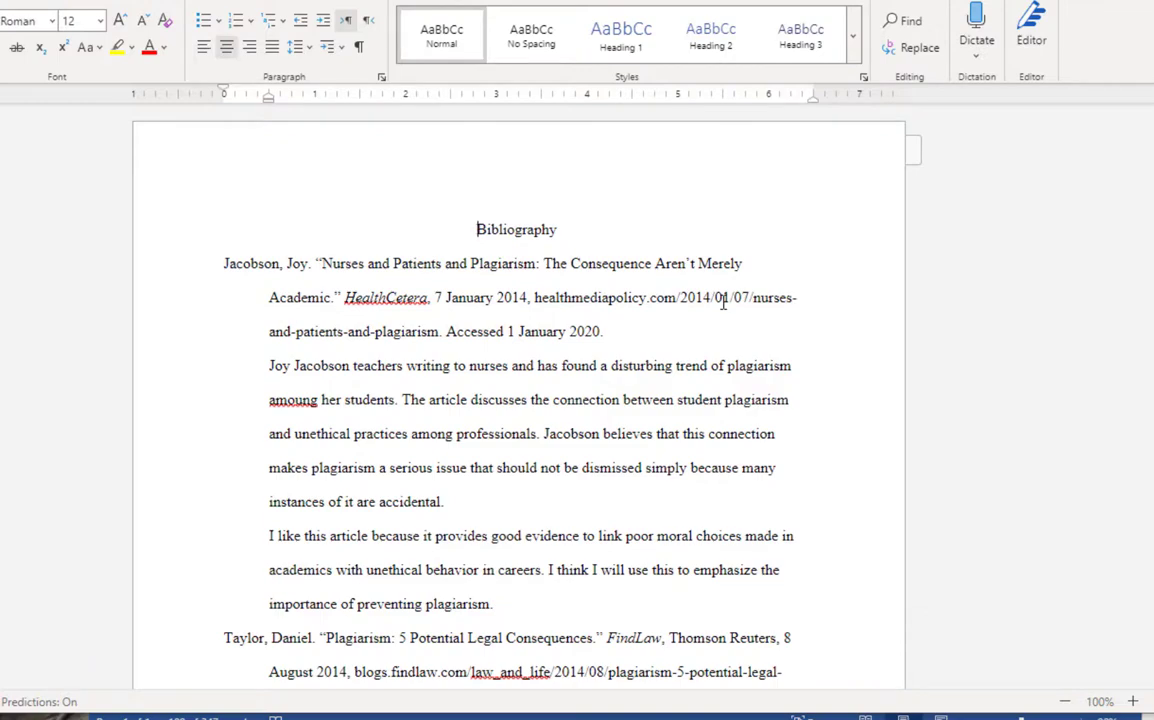
text(Annotated)
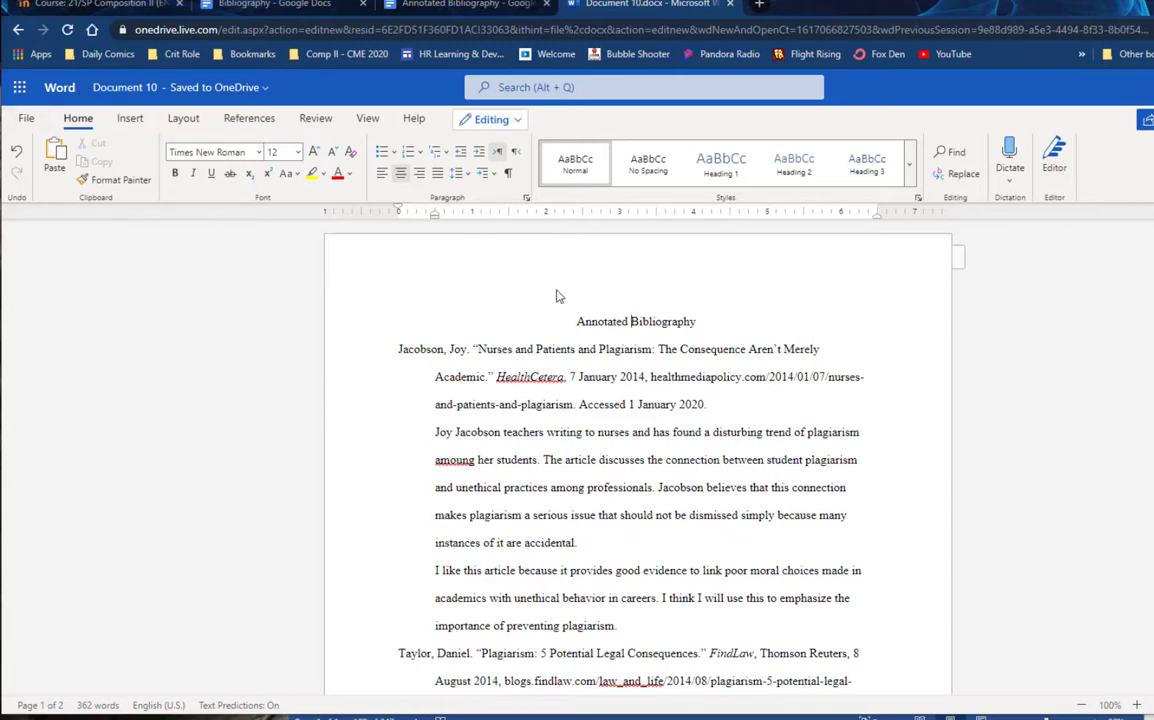
Step: Insert a right-aligned page number in the page header and put "Last Name" in front of it
click(970, 260)
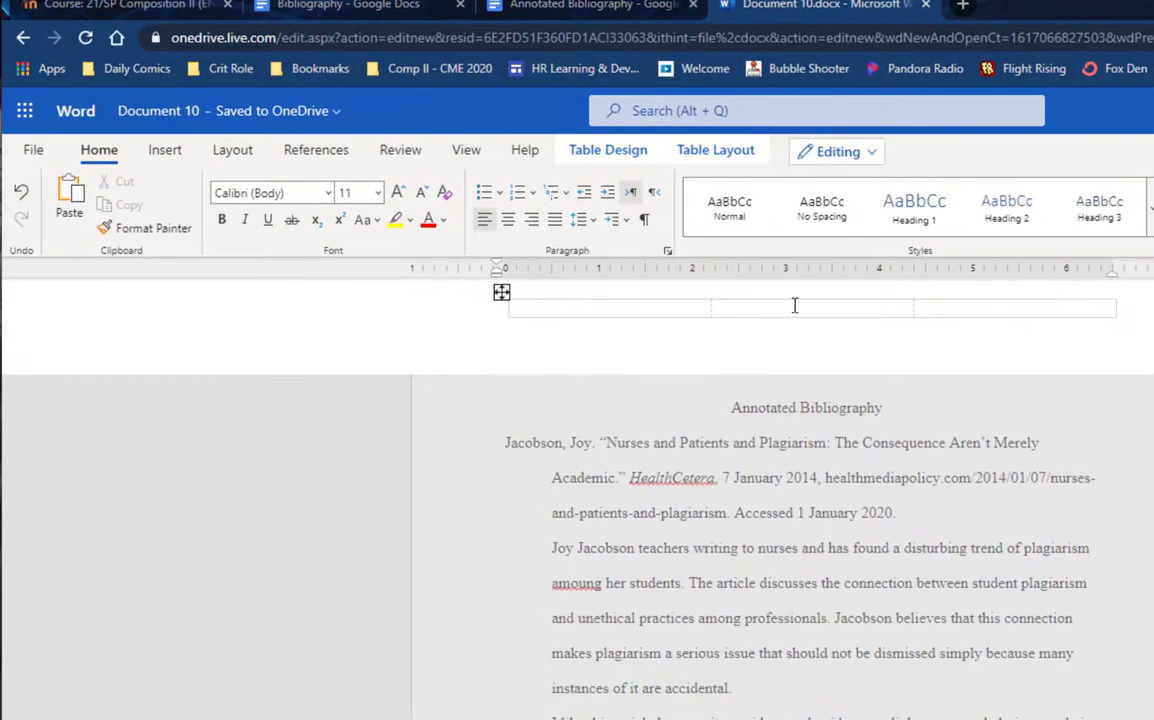
click(165, 150)
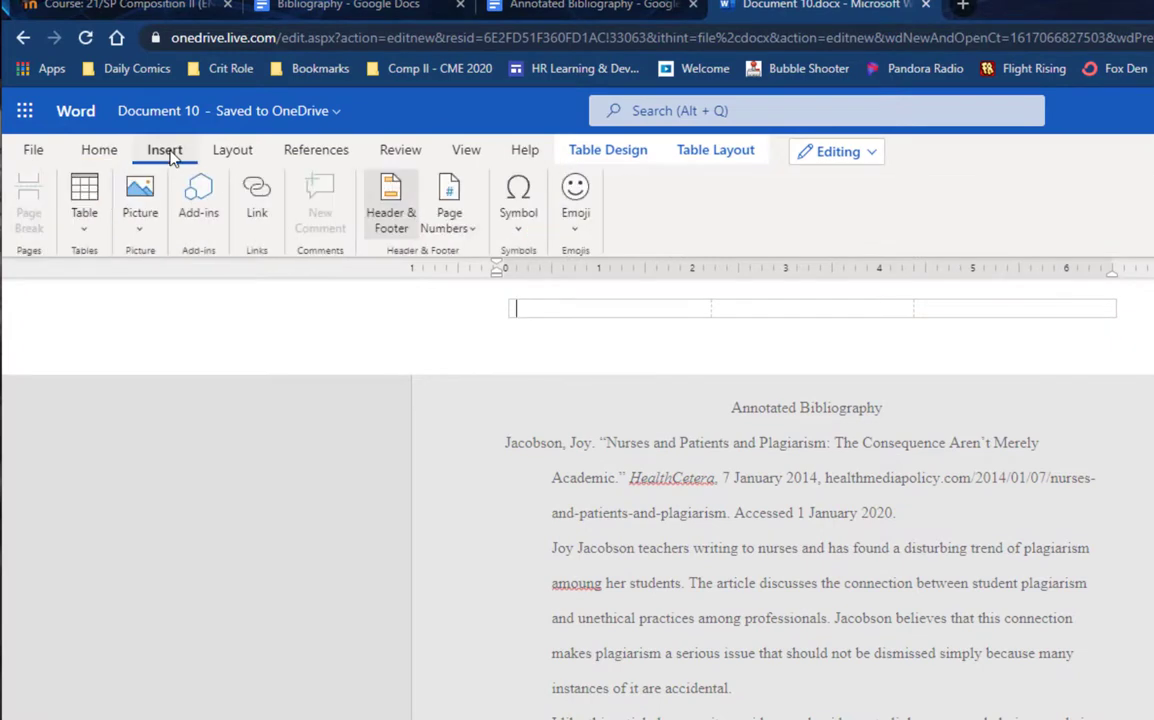
click(470, 236)
click(628, 302)
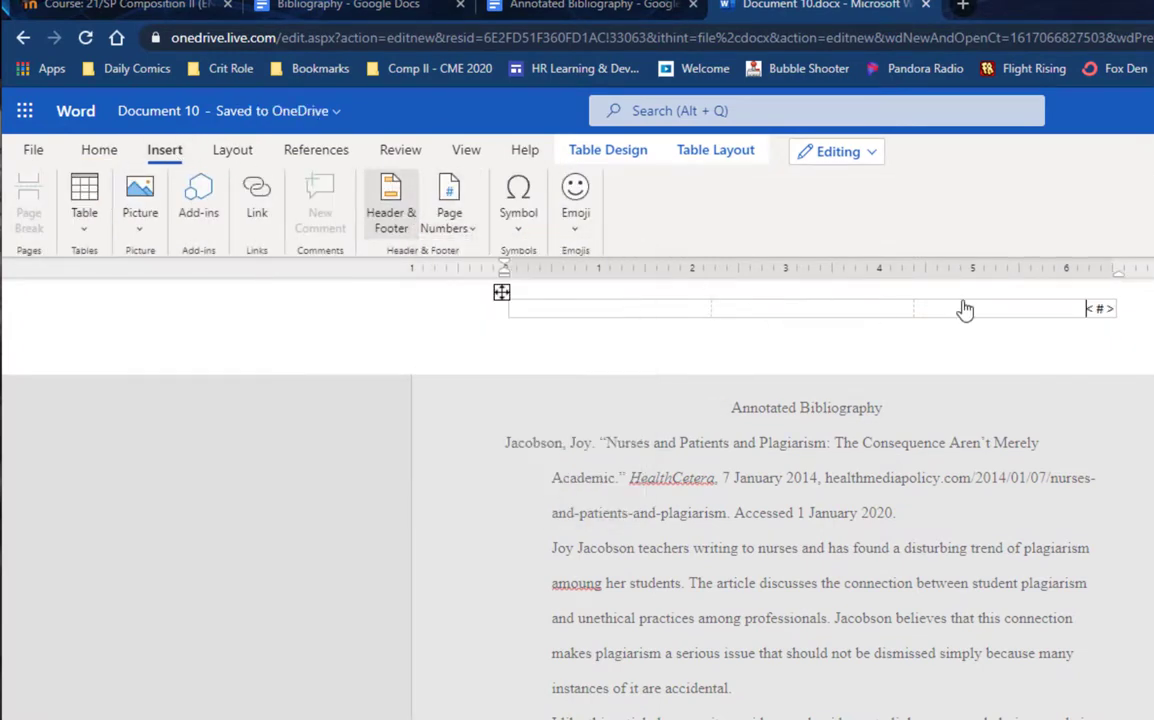
text(Lastn)
text(me)
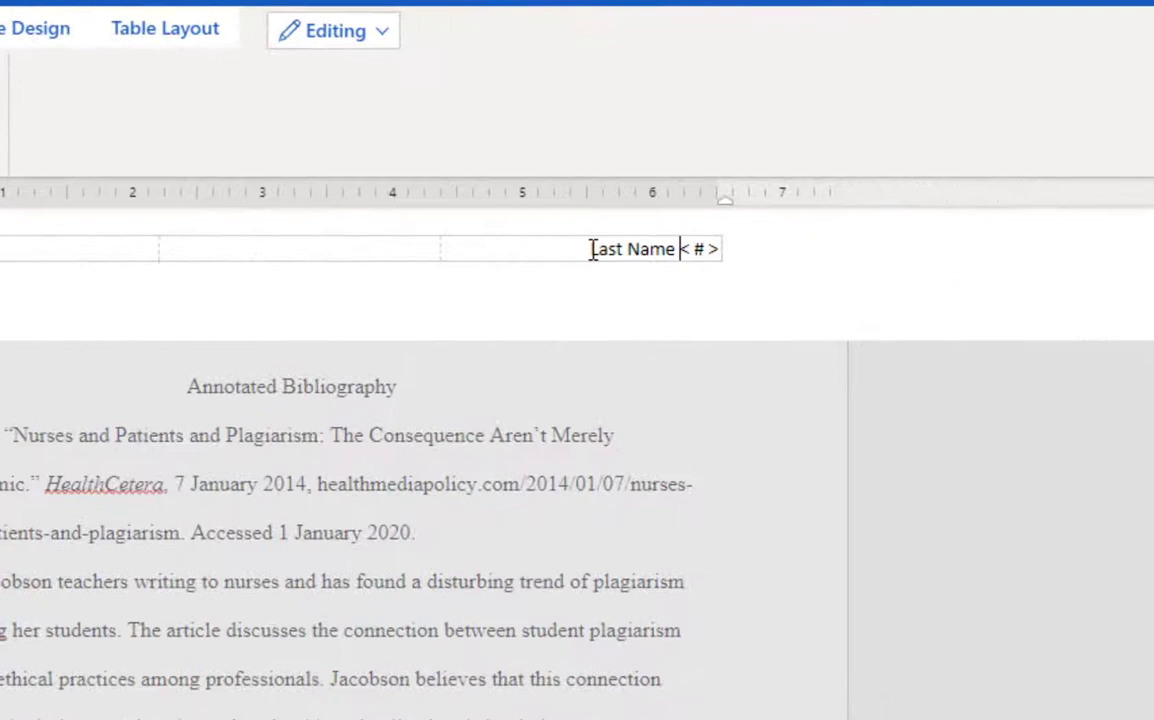
Step: Format the header's last name and page number in Times New Roman, size 12, and return to the document body
drag(592, 249, 718, 249)
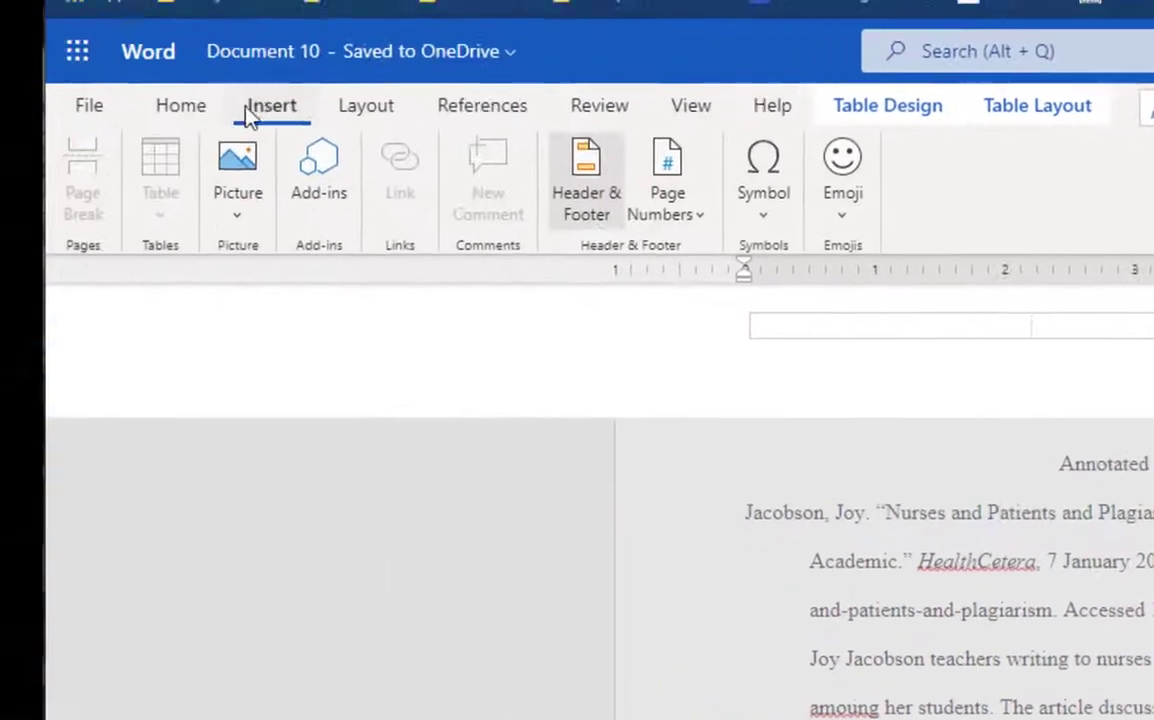
click(180, 106)
click(645, 180)
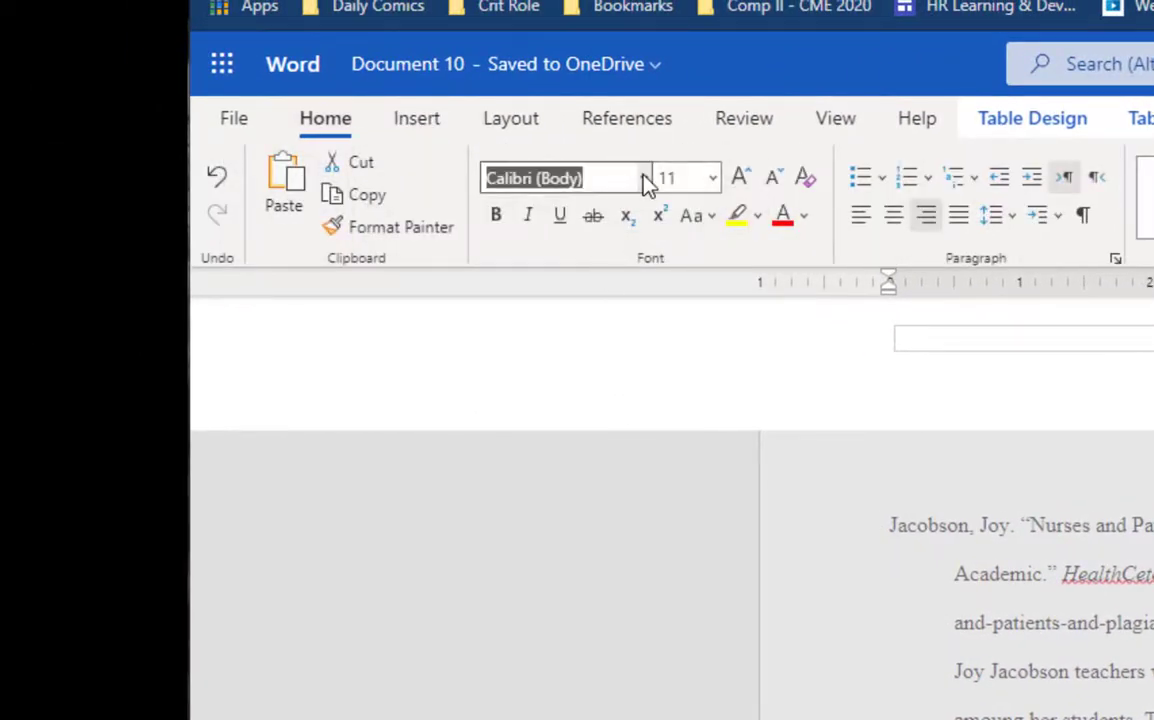
click(605, 407)
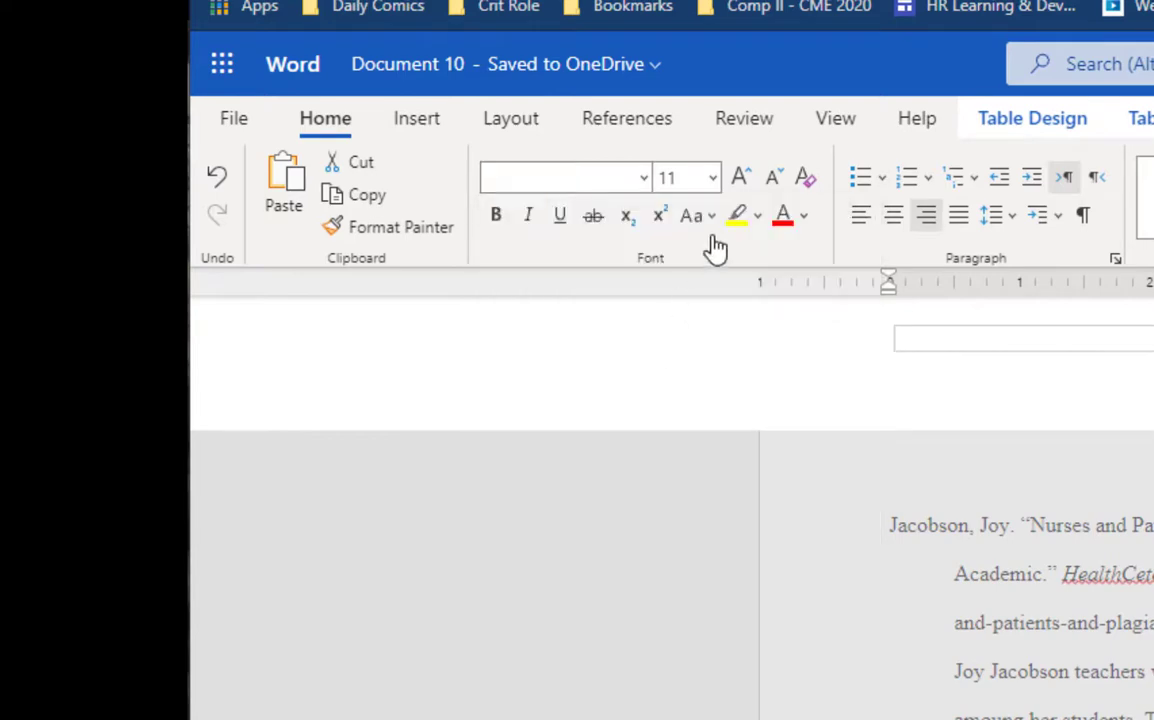
click(740, 176)
click(808, 240)
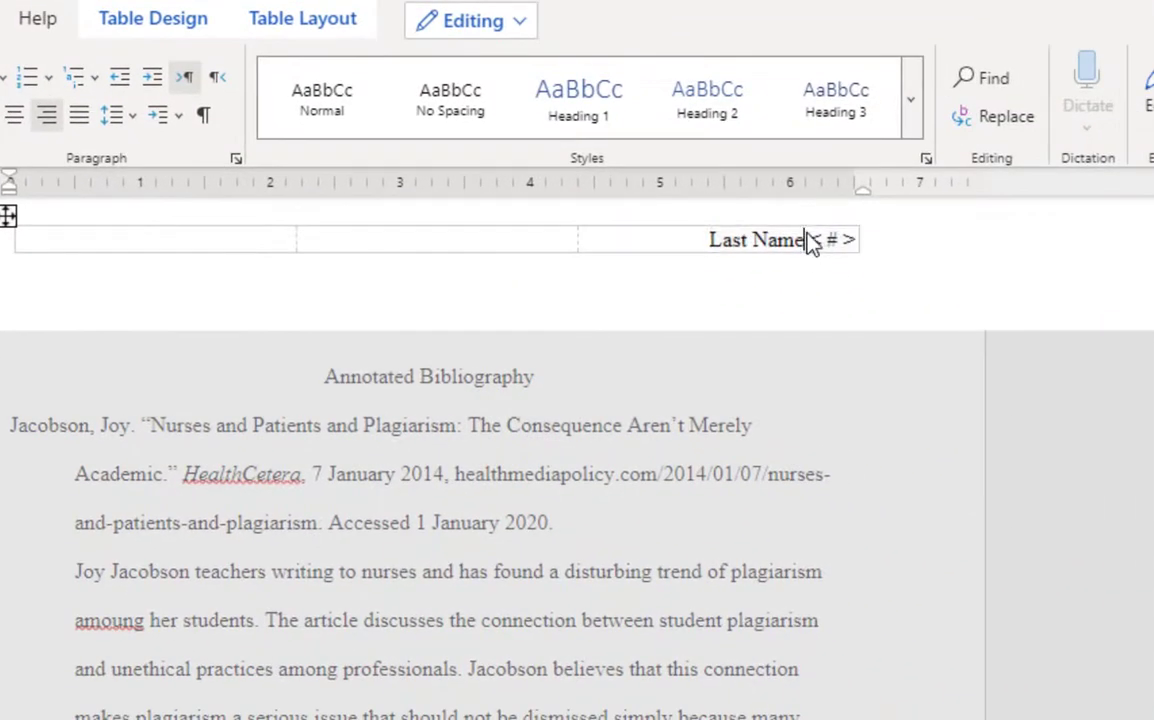
click(831, 238)
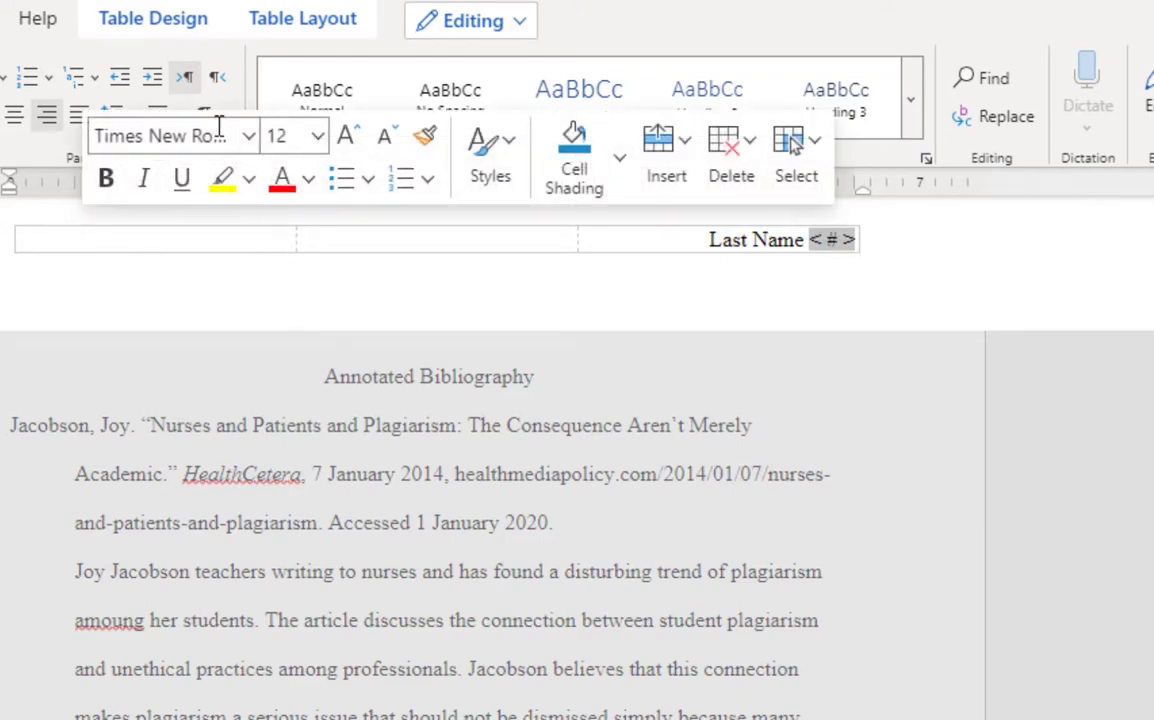
double_click(665, 447)
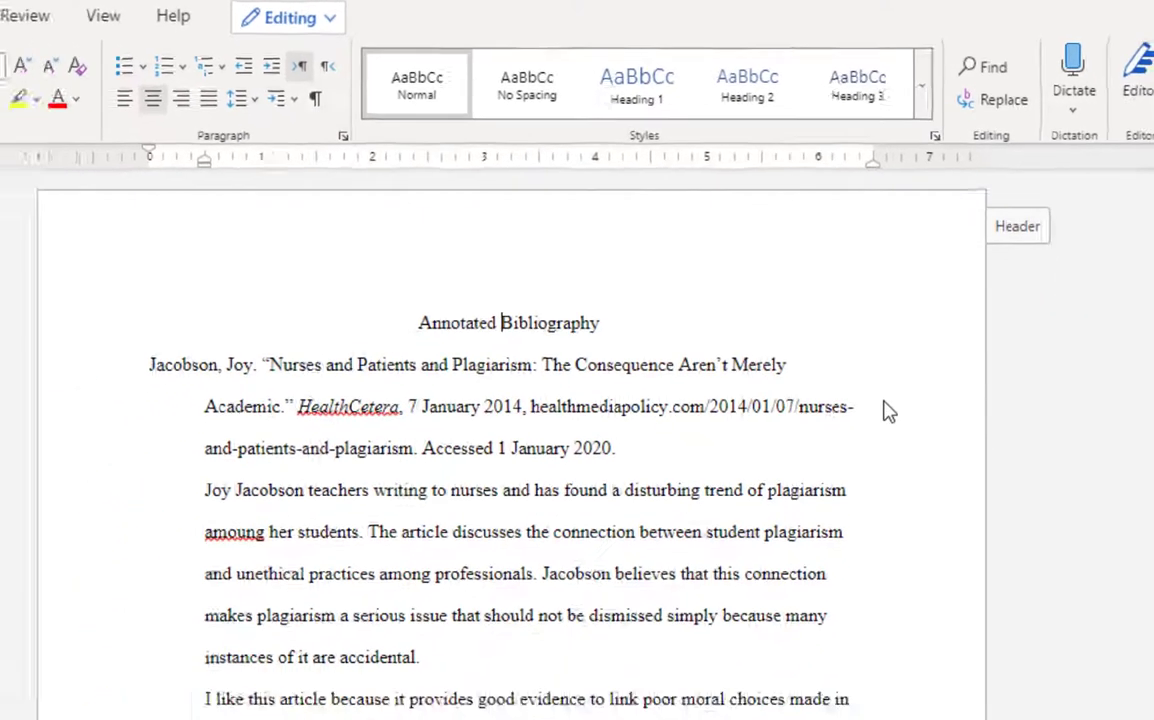
Step: Switch to the annotated bibliography in desktop Word and set all of its body text to Times New Roman, size 12
scroll(898, 316, down, 2)
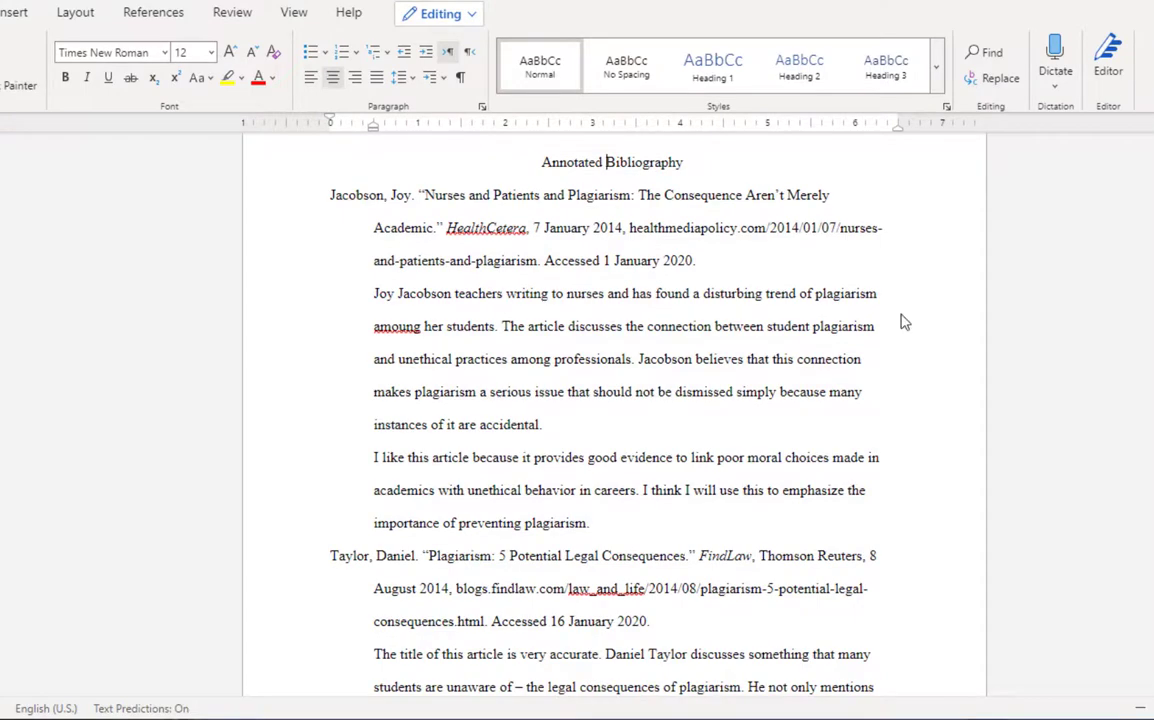
scroll(903, 321, up, 2)
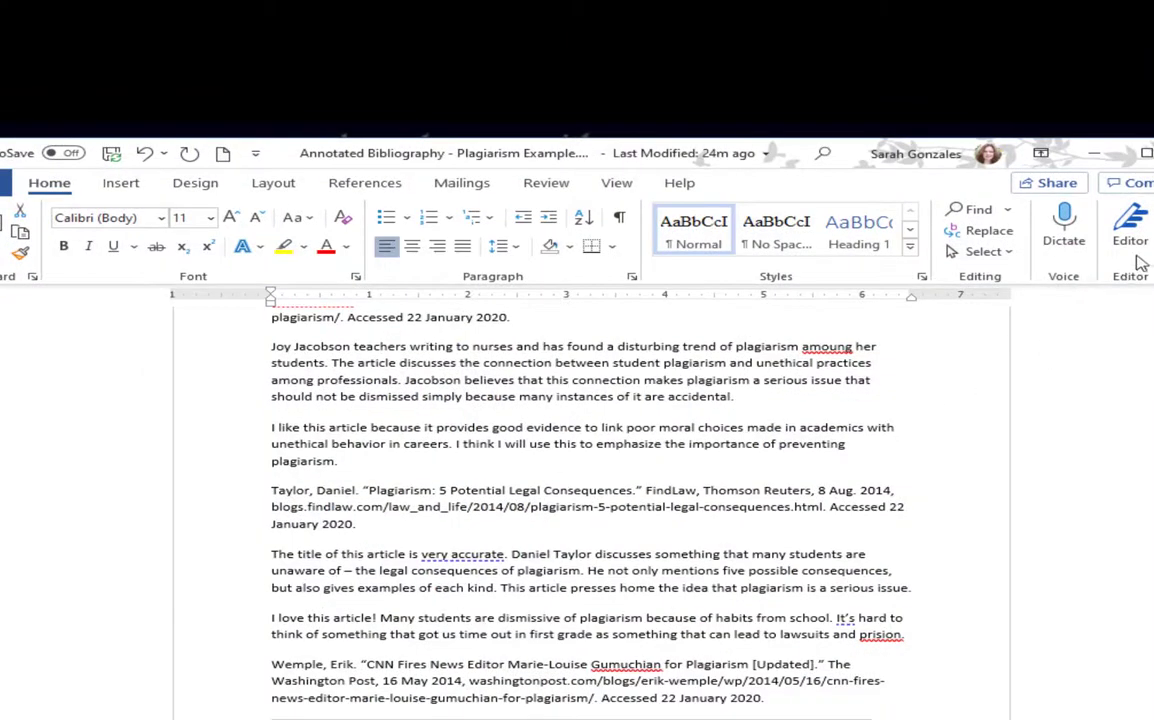
scroll(590, 508, up, 4)
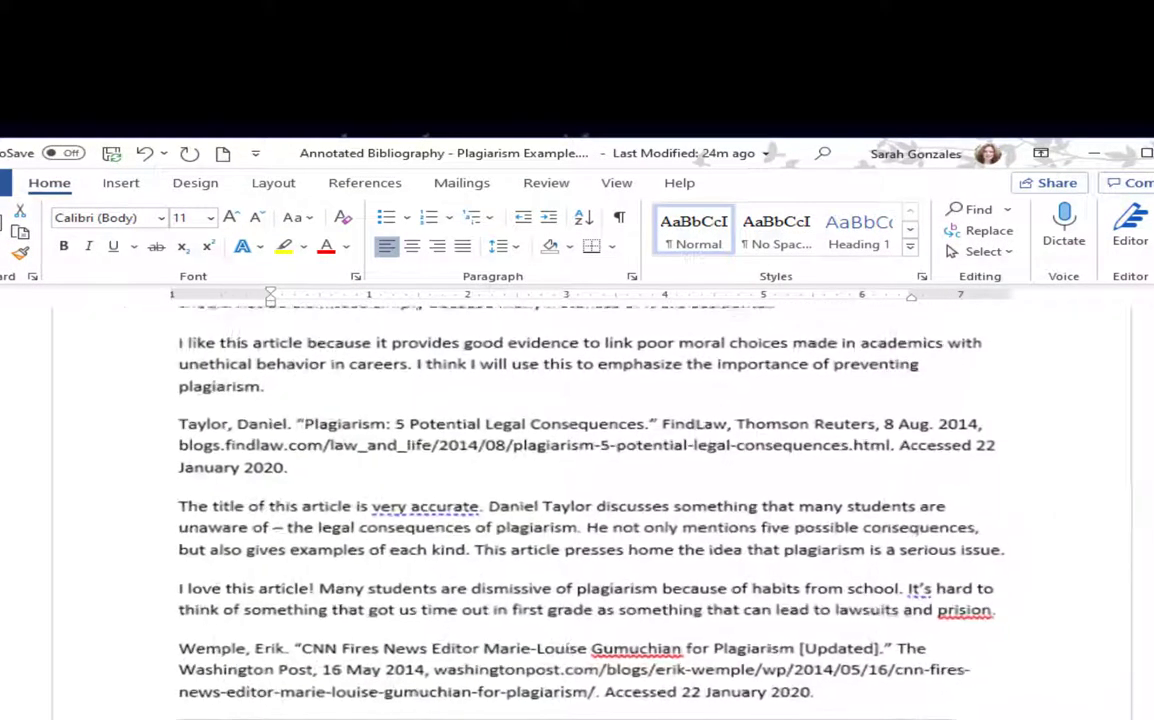
click(576, 669)
scroll(612, 714, up, 1)
scroll(612, 714, up, 5)
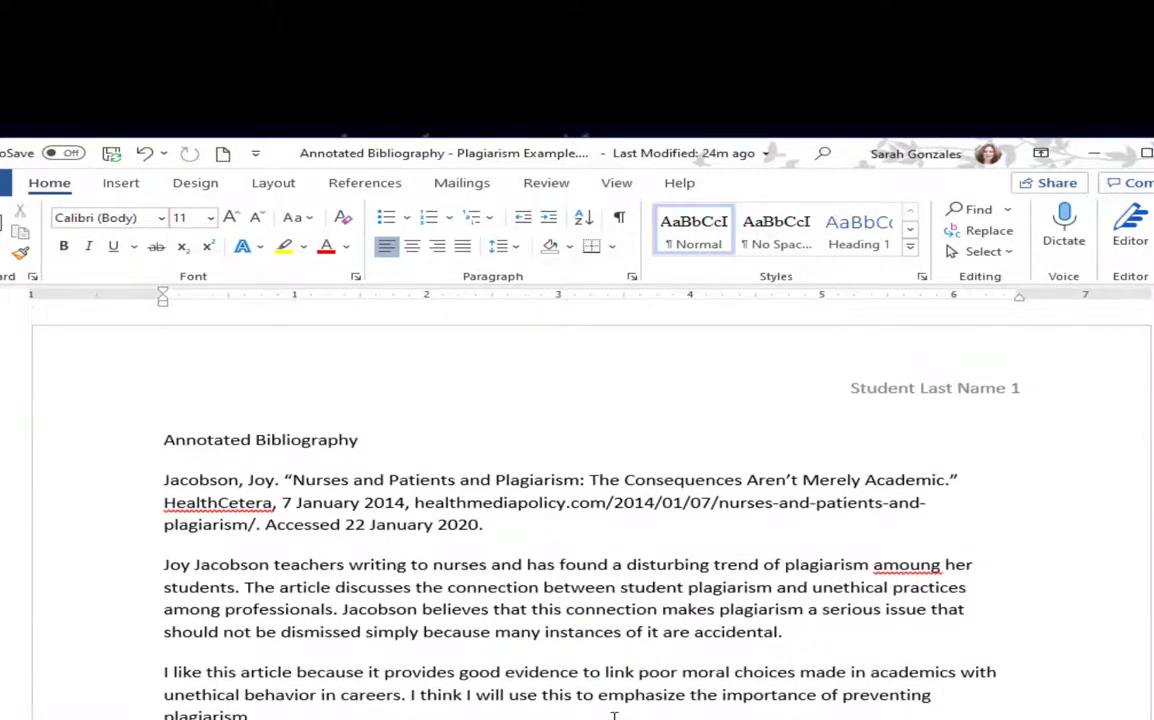
key(ctrl+a)
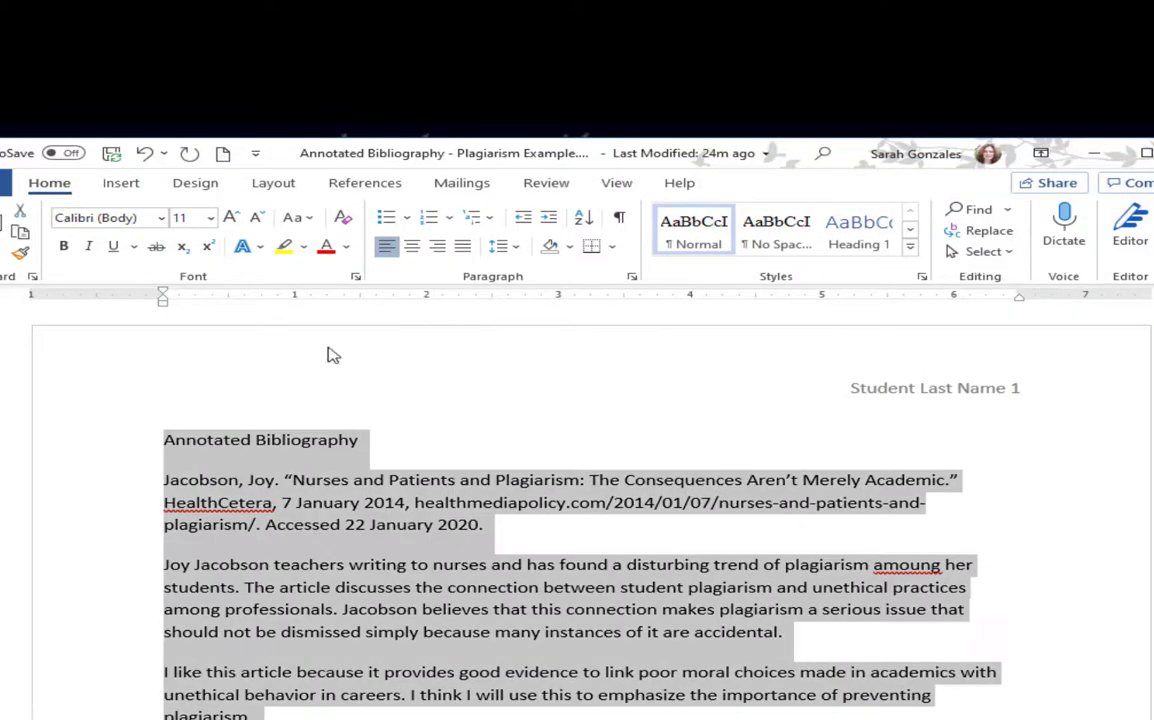
click(160, 217)
click(193, 343)
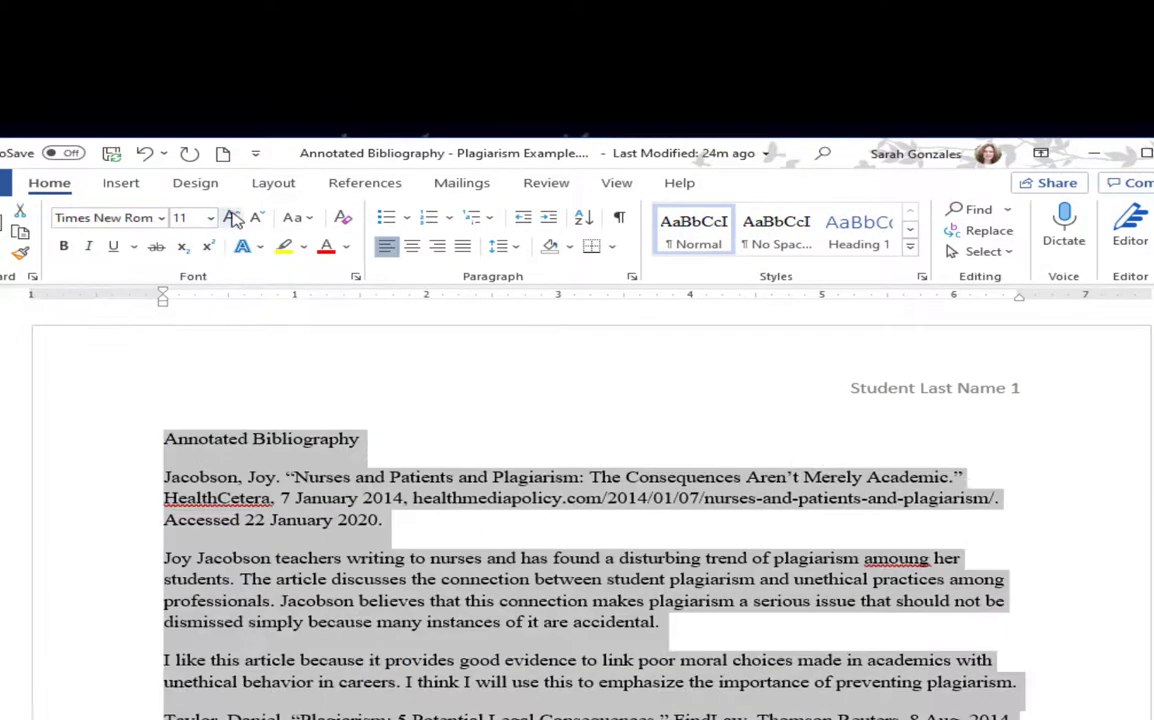
click(230, 218)
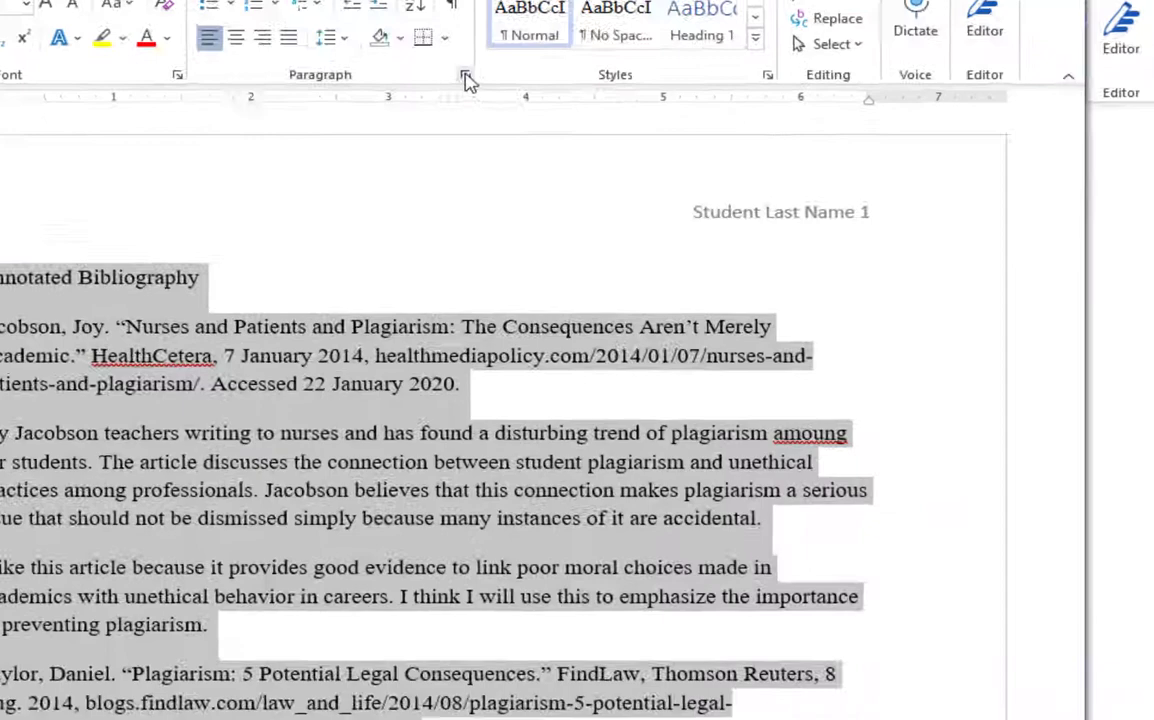
Step: Give all the body text 0 pt spacing after, double line spacing and a 0.5" hanging indent
click(465, 76)
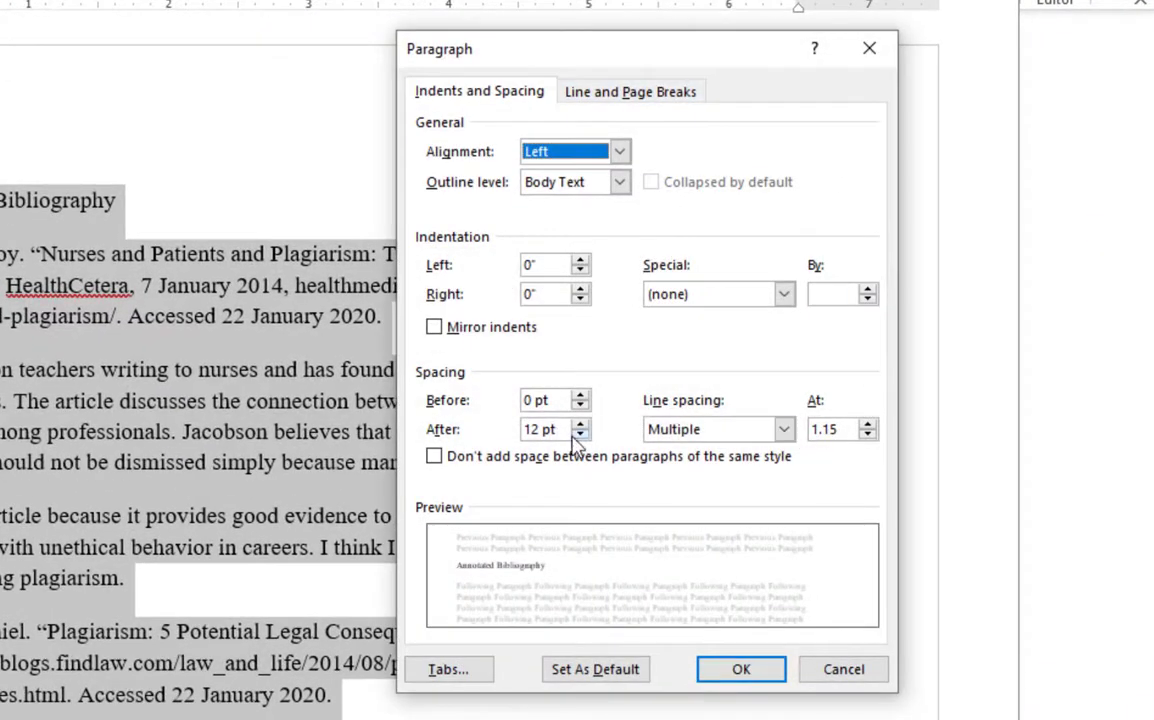
click(579, 435)
click(579, 435)
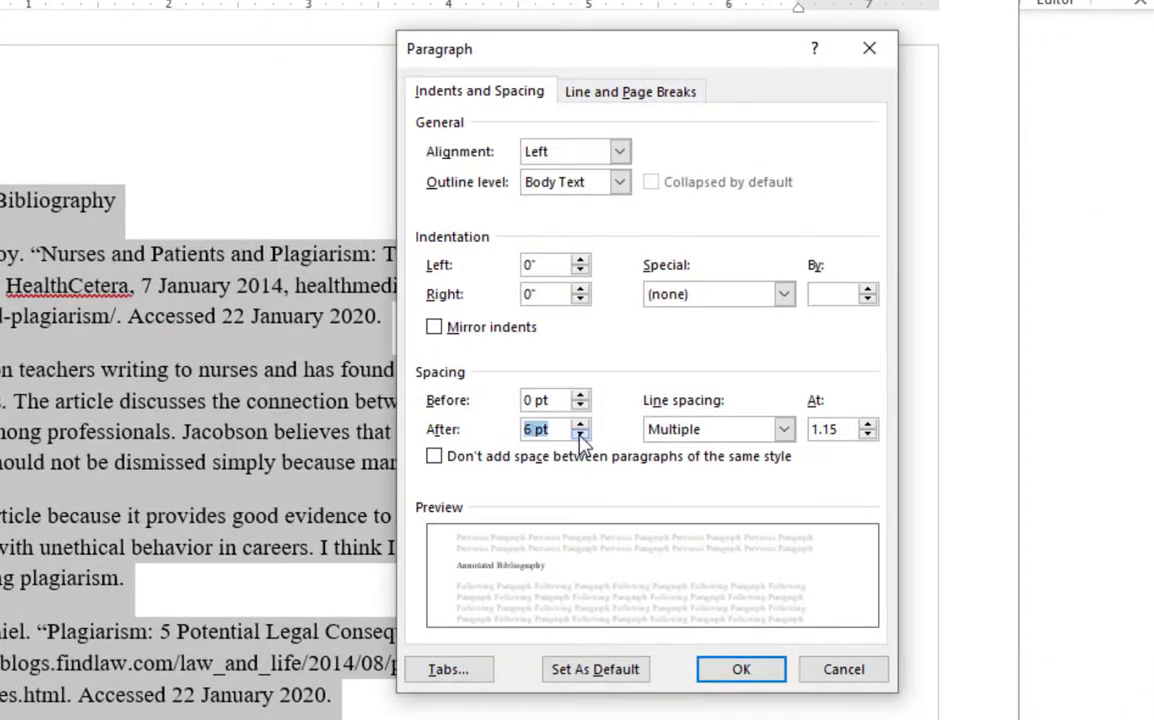
click(710, 430)
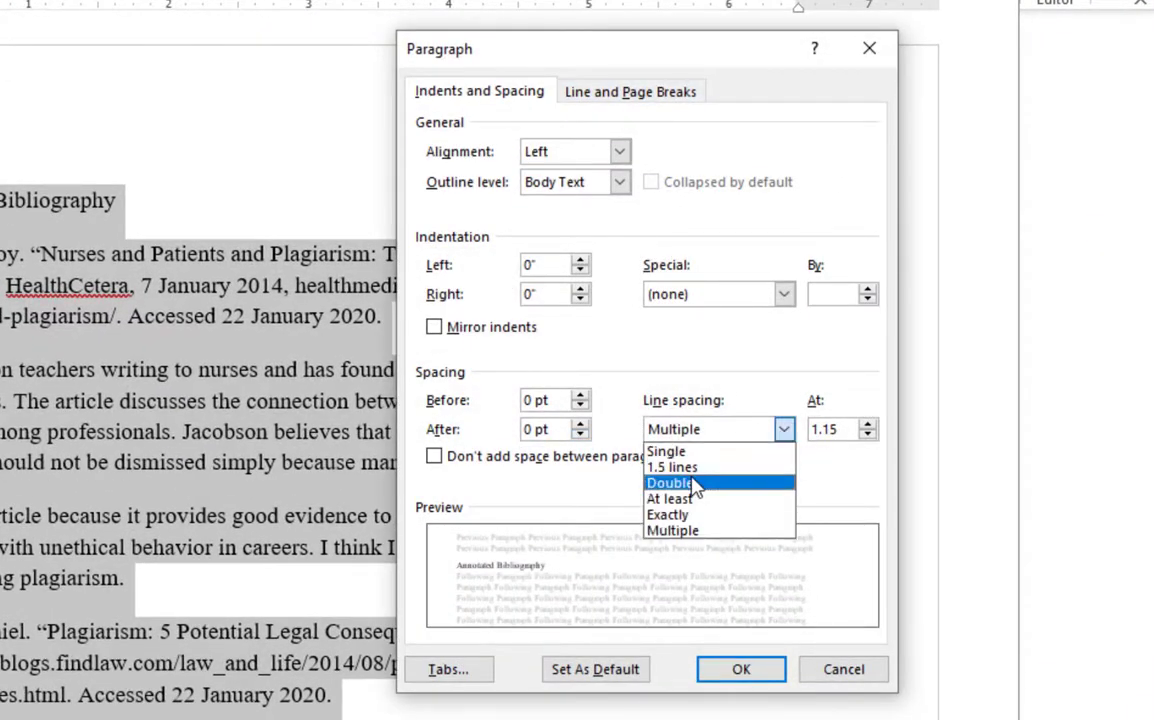
click(672, 483)
click(715, 294)
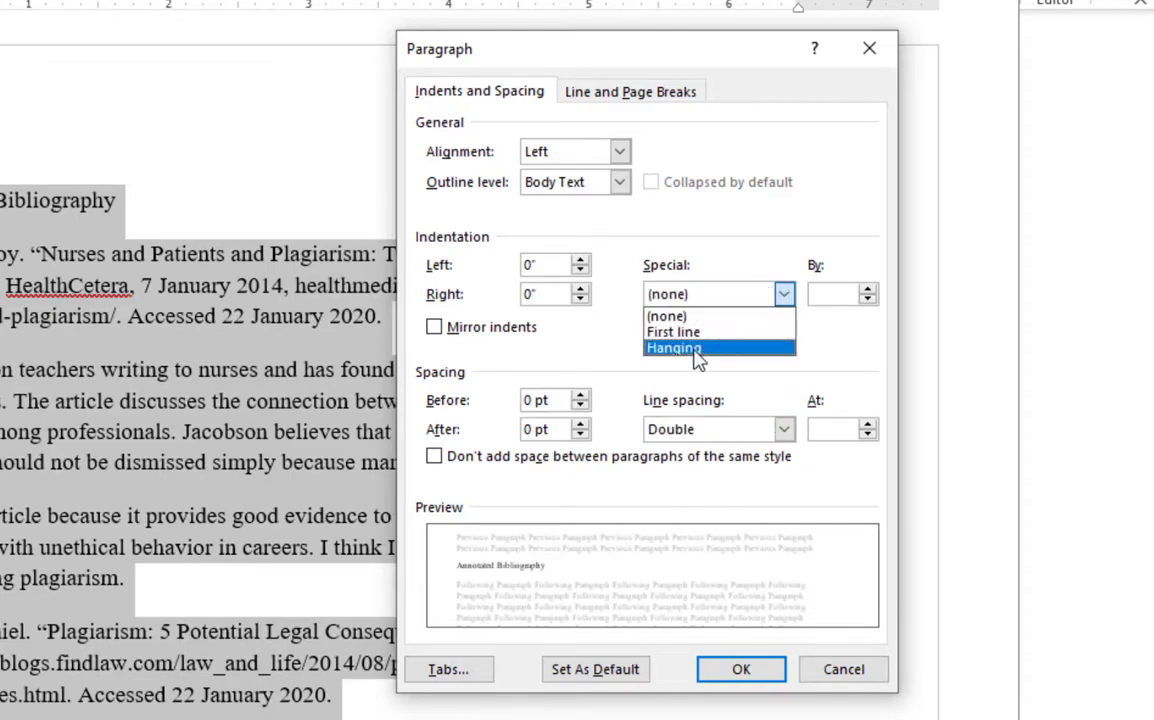
click(731, 350)
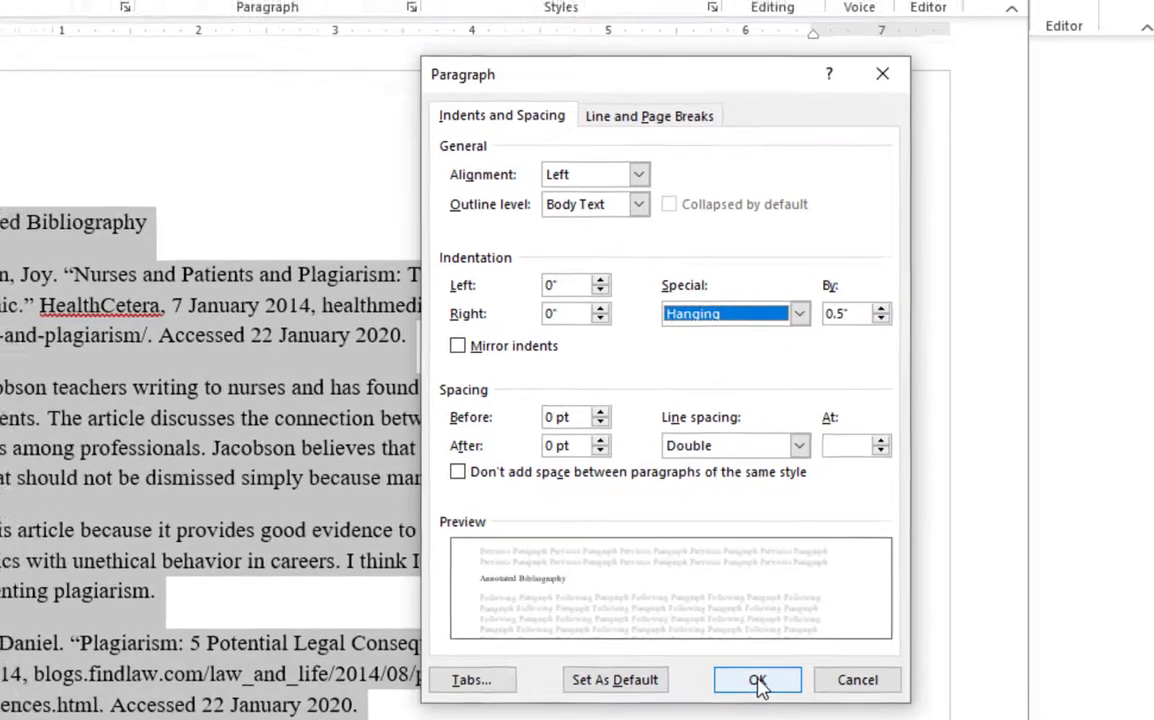
click(748, 666)
Step: Center the "Annotated Bibliography" title line
click(354, 358)
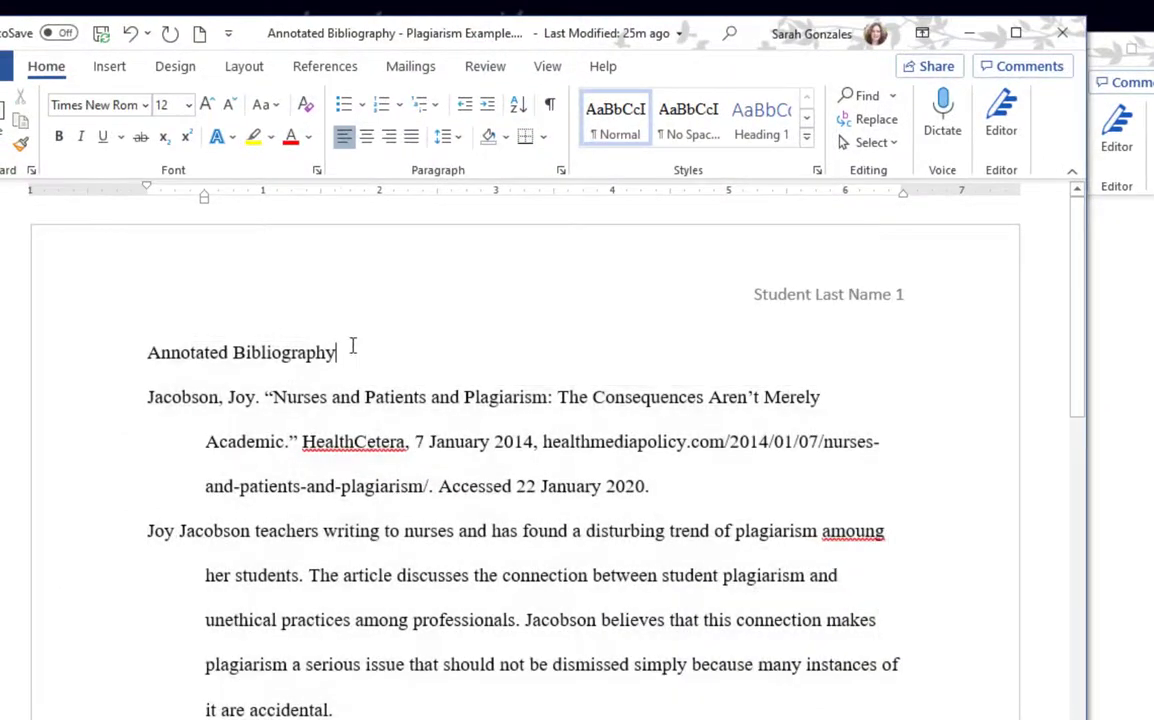
click(366, 137)
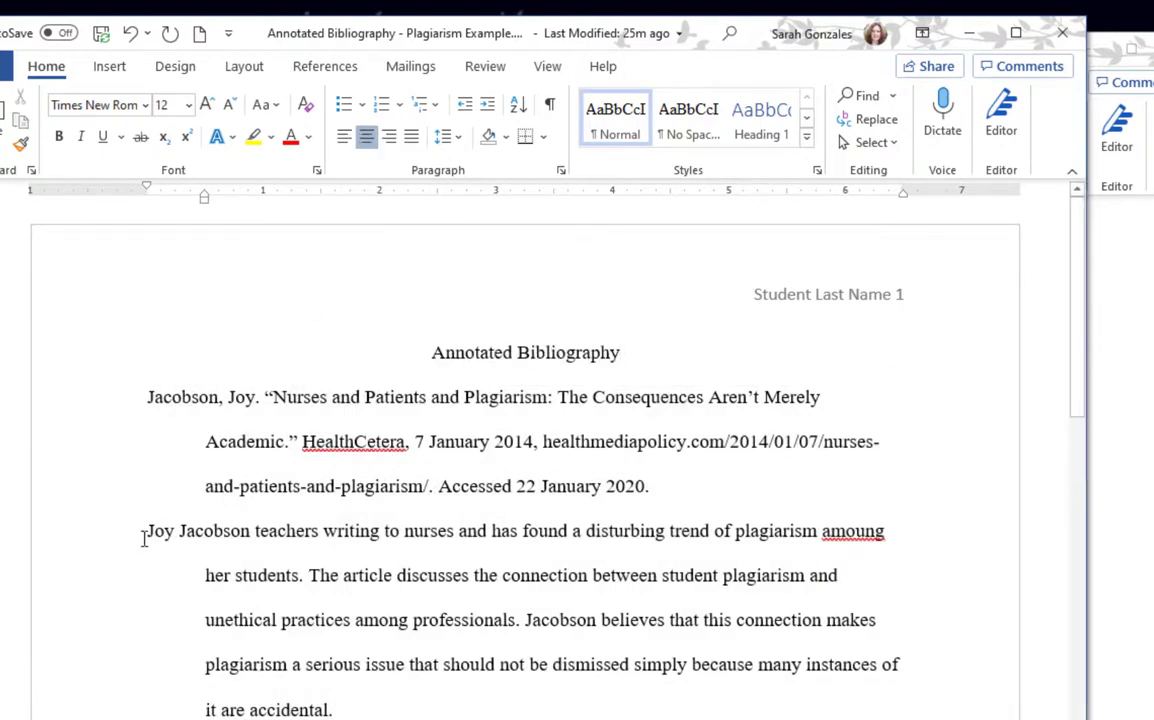
Step: Indent both annotation paragraphs under the "Nurses and Patients and Plagiarism" citation as whole blocks, aligned with the citation's hanging lines
click(143, 538)
key(Tab)
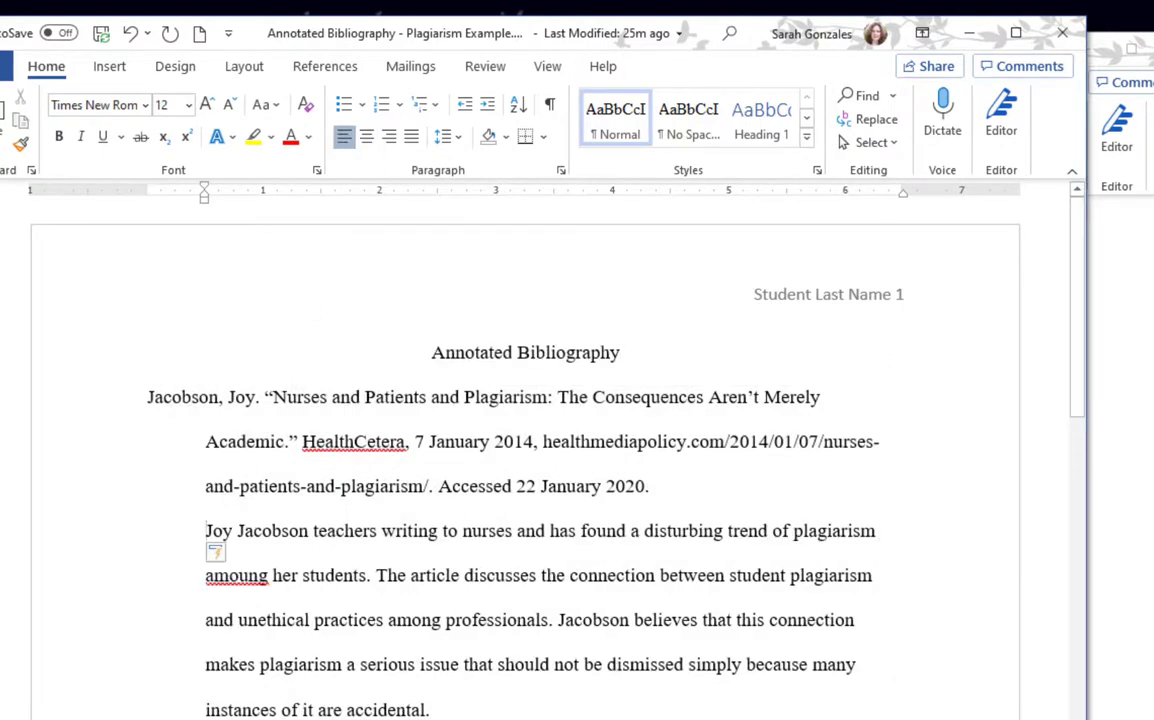
key(Tab)
scroll(193, 613, down, 3)
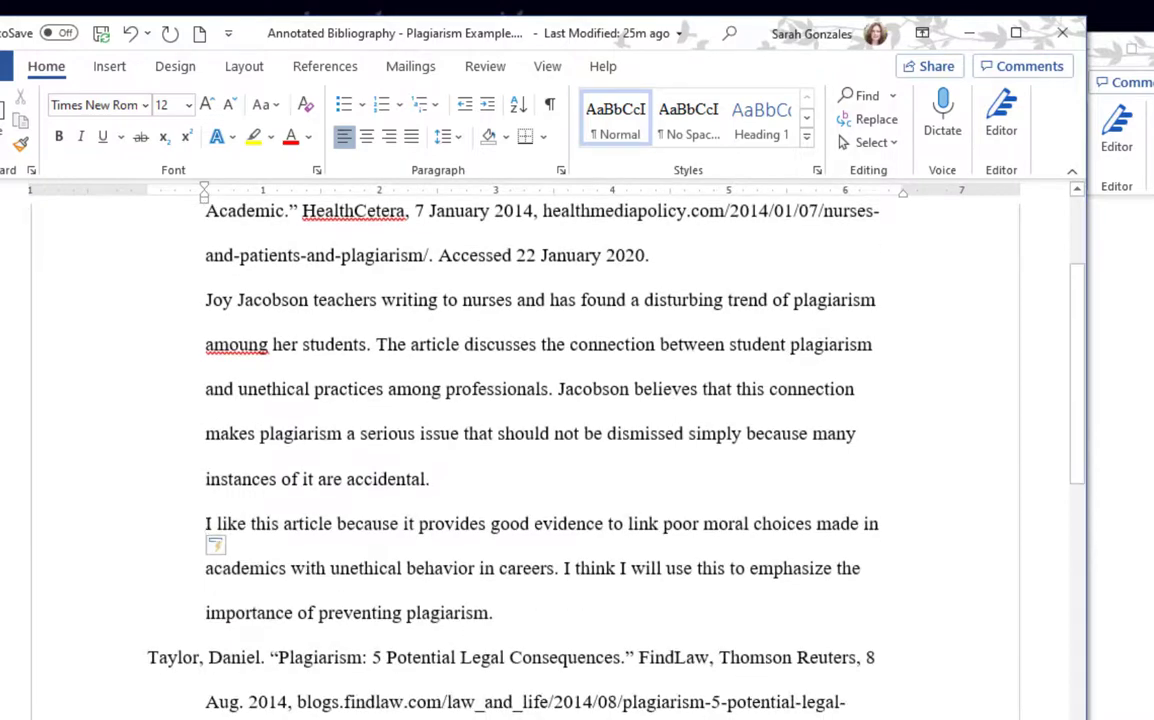
Step: Indent the annotation paragraphs of the FindLaw and Washington Post entries as whole blocks, aligned with their citations' hanging lines
scroll(160, 670, down, 4)
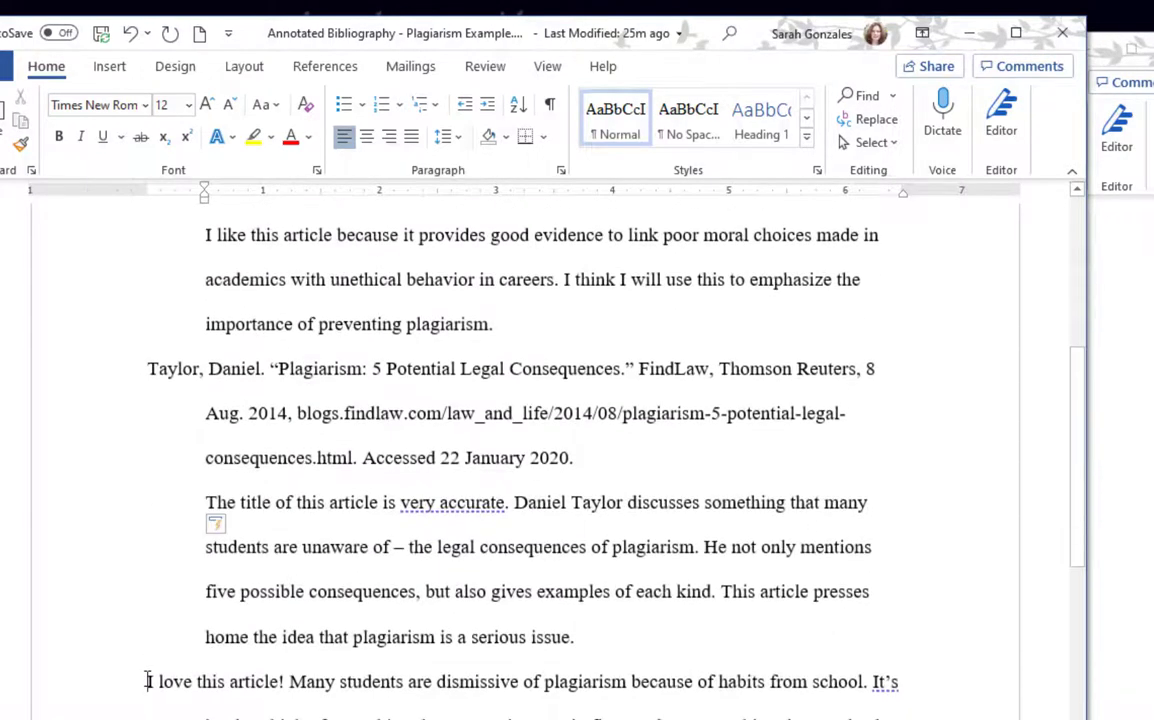
key(Tab)
scroll(150, 683, down, 7)
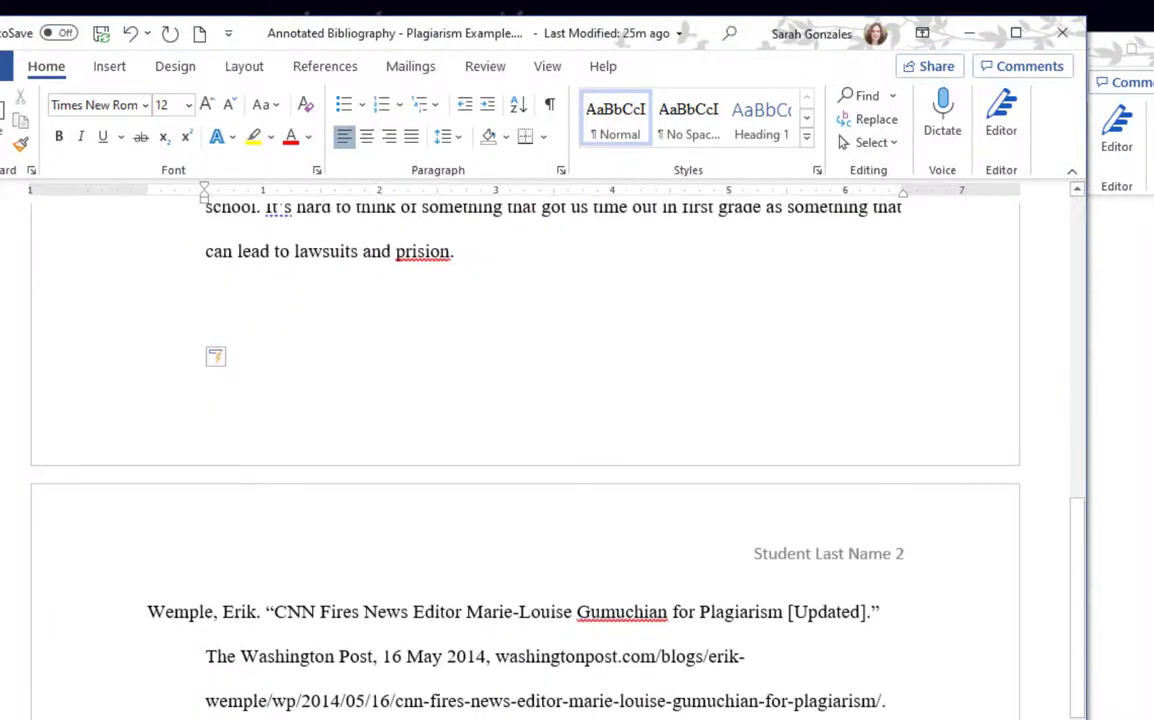
scroll(142, 689, down, 5)
click(145, 673)
key(Tab)
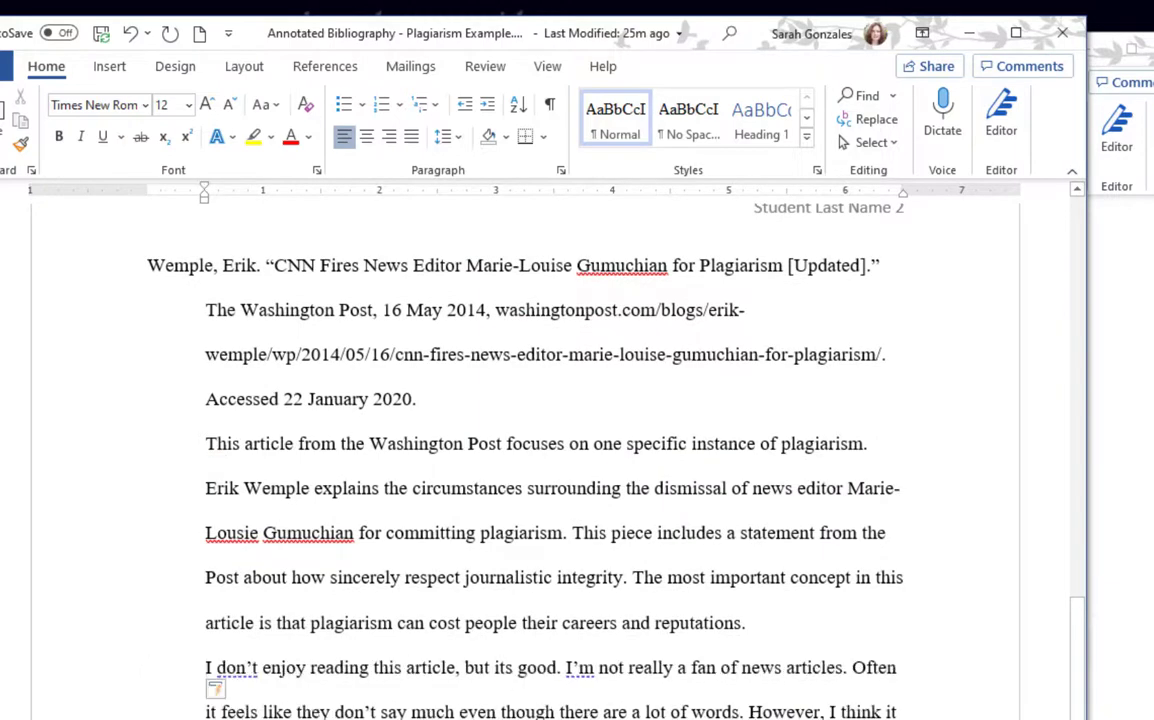
Step: Select both annotation paragraphs of the Washington Post entry and open their paragraph indentation and spacing settings
drag(762, 719, 206, 443)
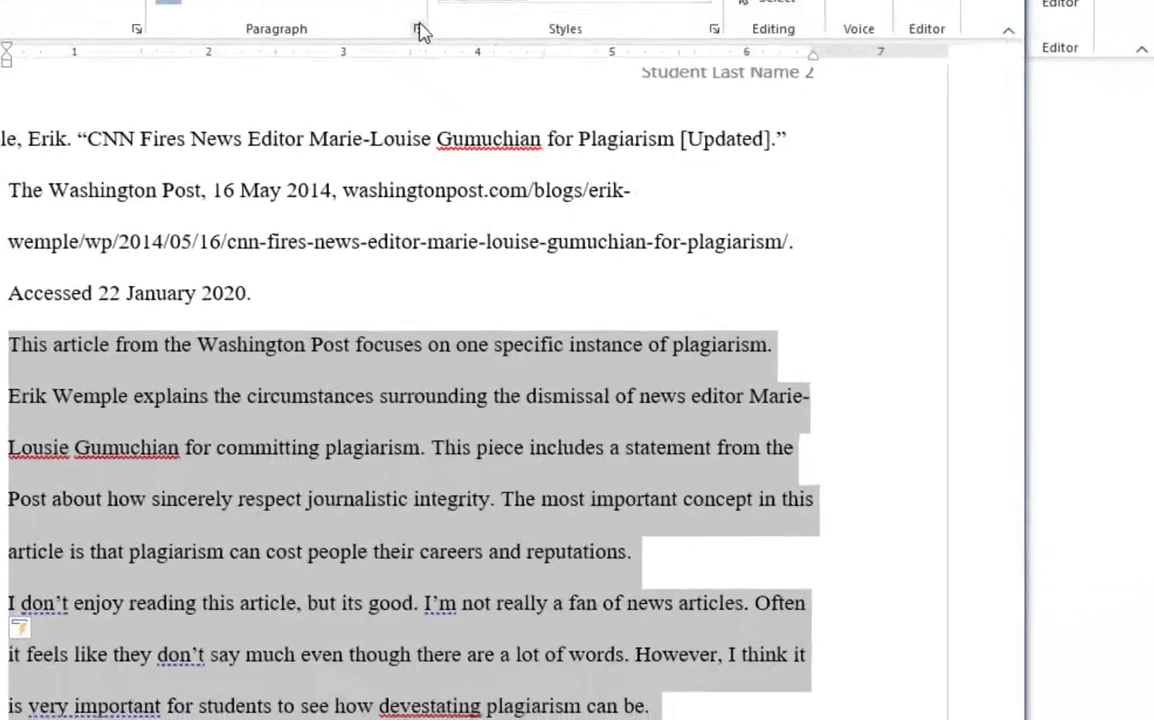
click(421, 31)
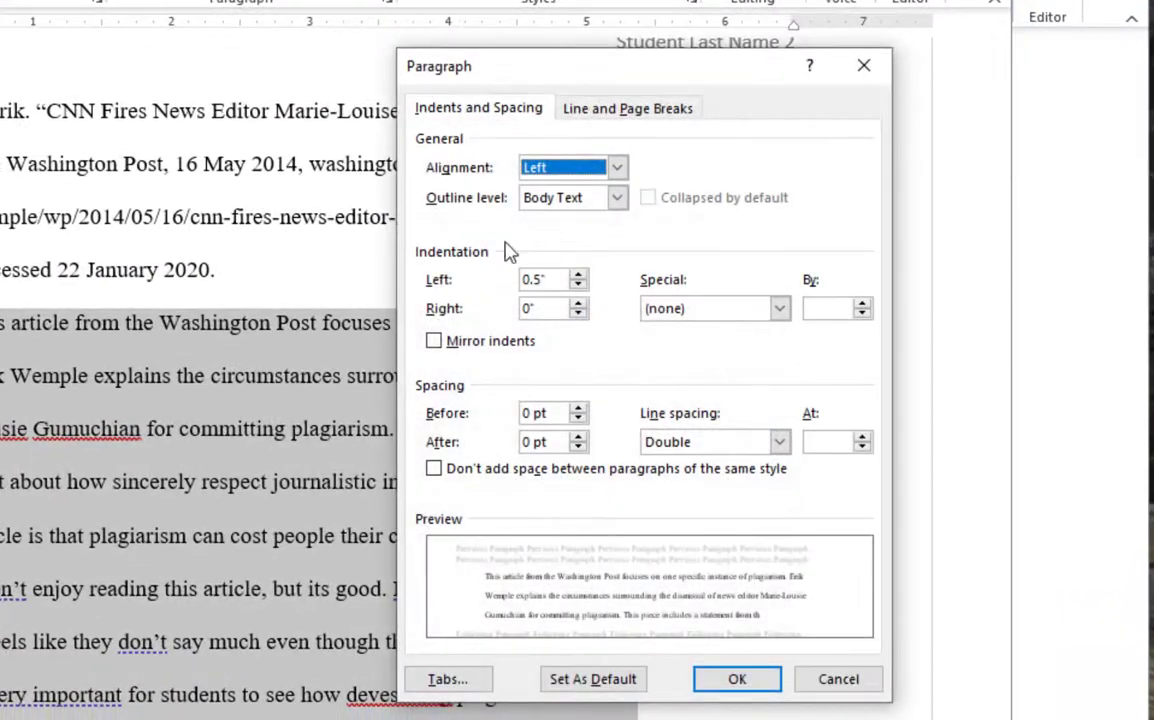